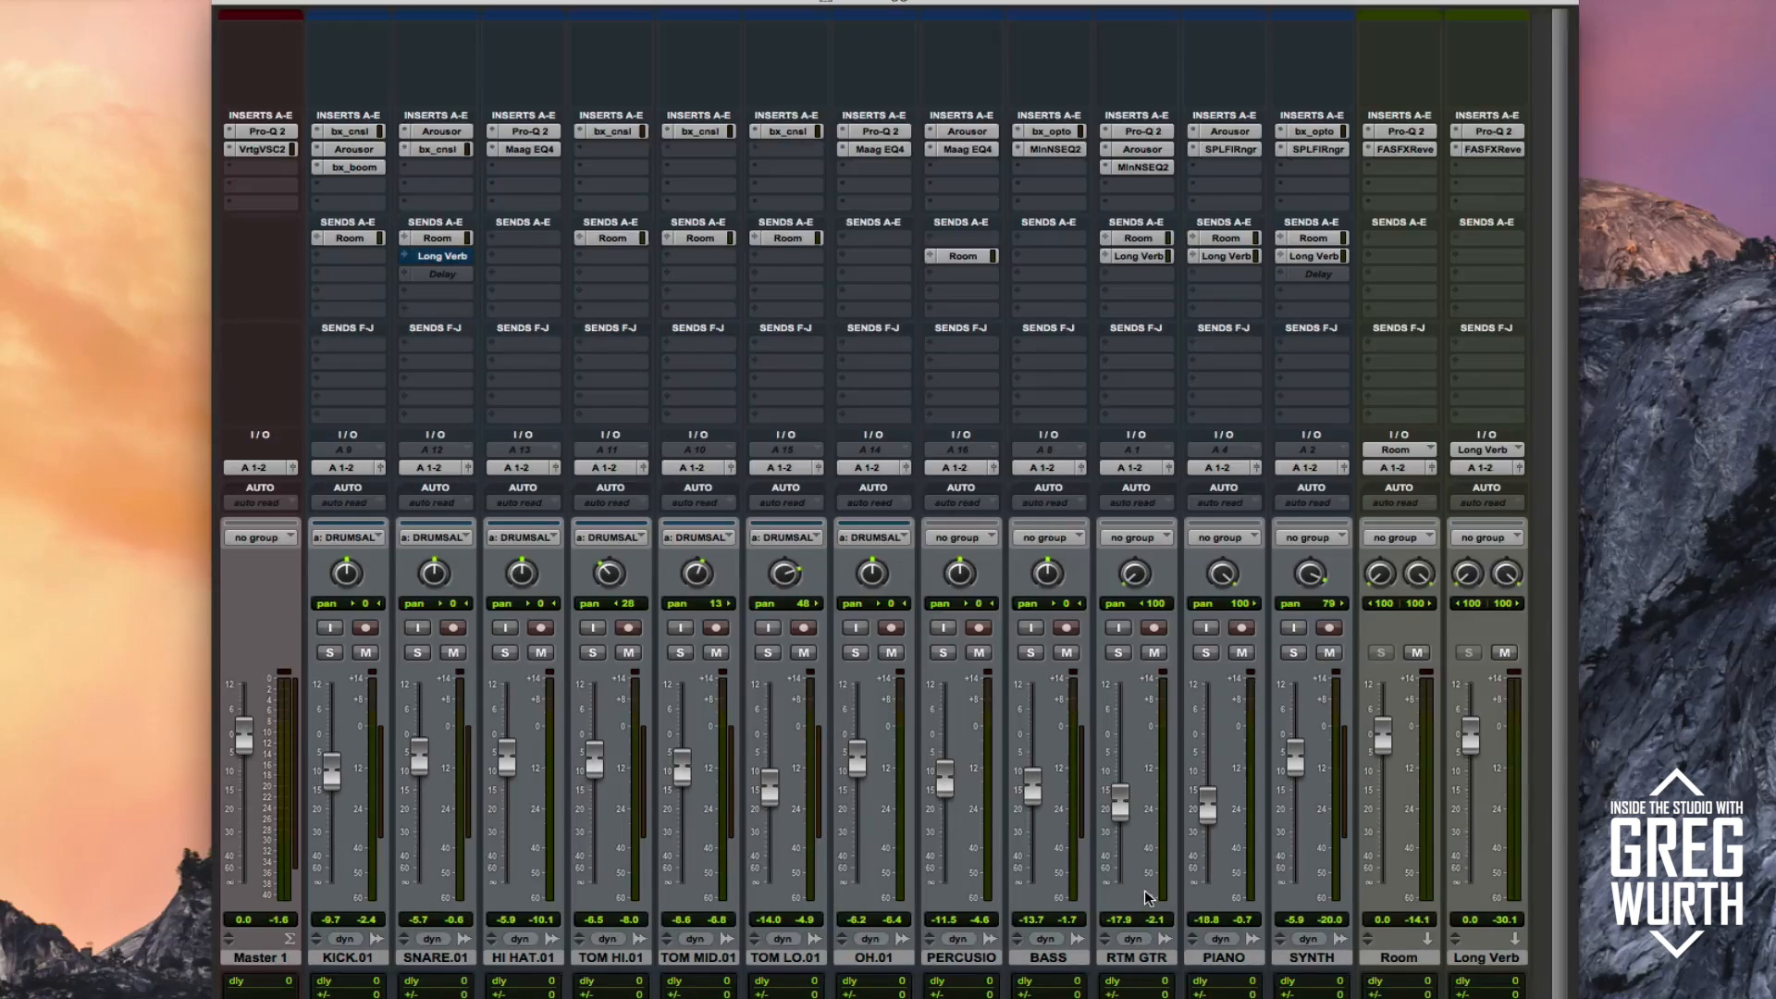
- Bypass the bx_console, Arousor and bx_boom inserts on the soloed KICK.01 track
left_click(351, 131, "super")
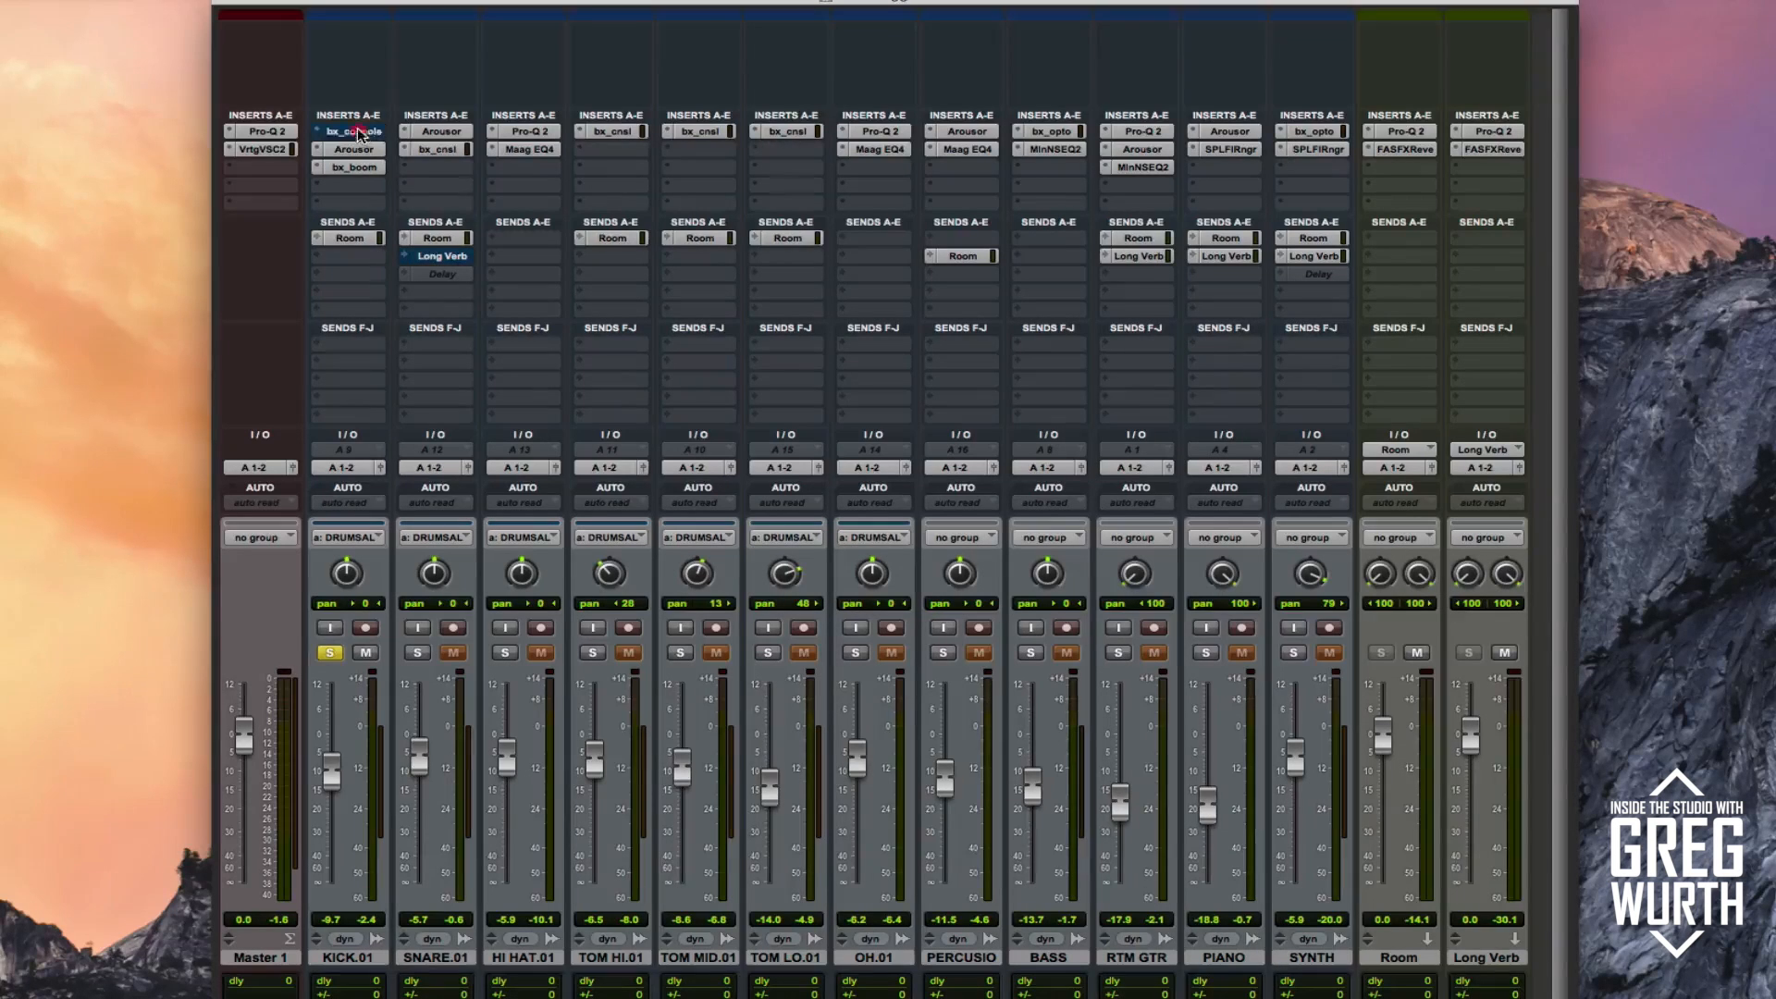
left_click(350, 148, "super")
left_click(348, 168, "super")
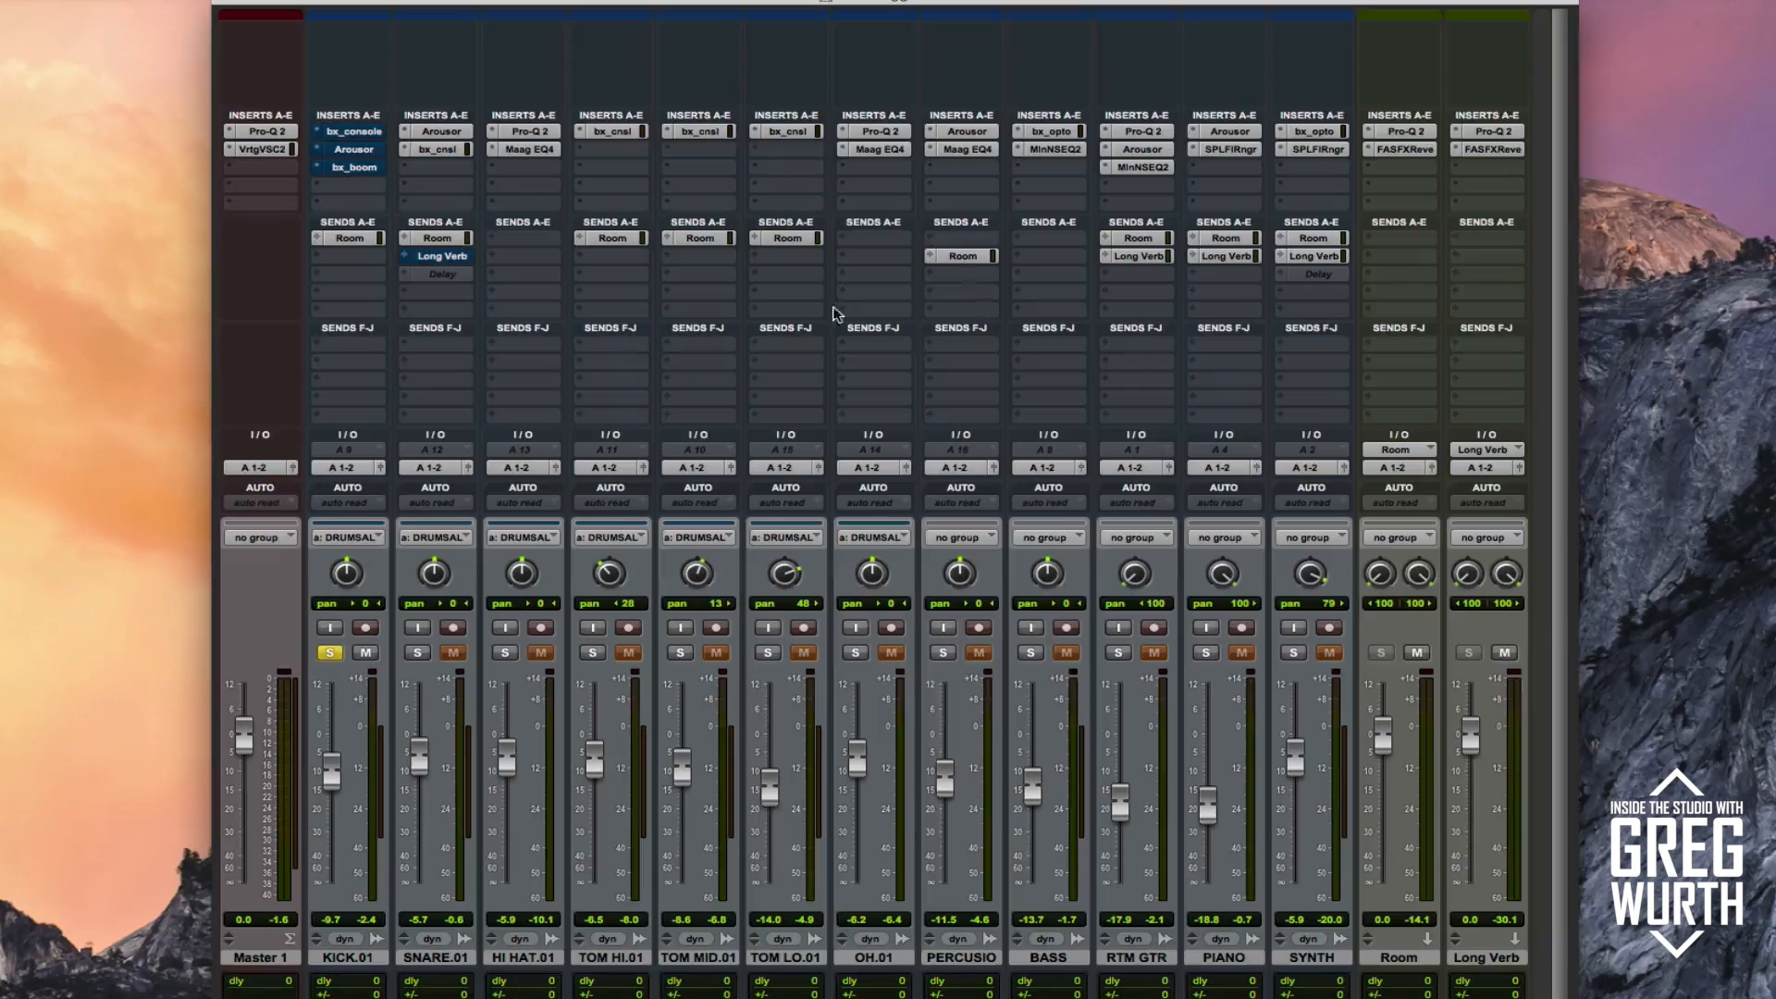
- Re-enable bx_console on KICK.01, compare the kick with it bypassed and active, and close the plug-in window
left_click(363, 137)
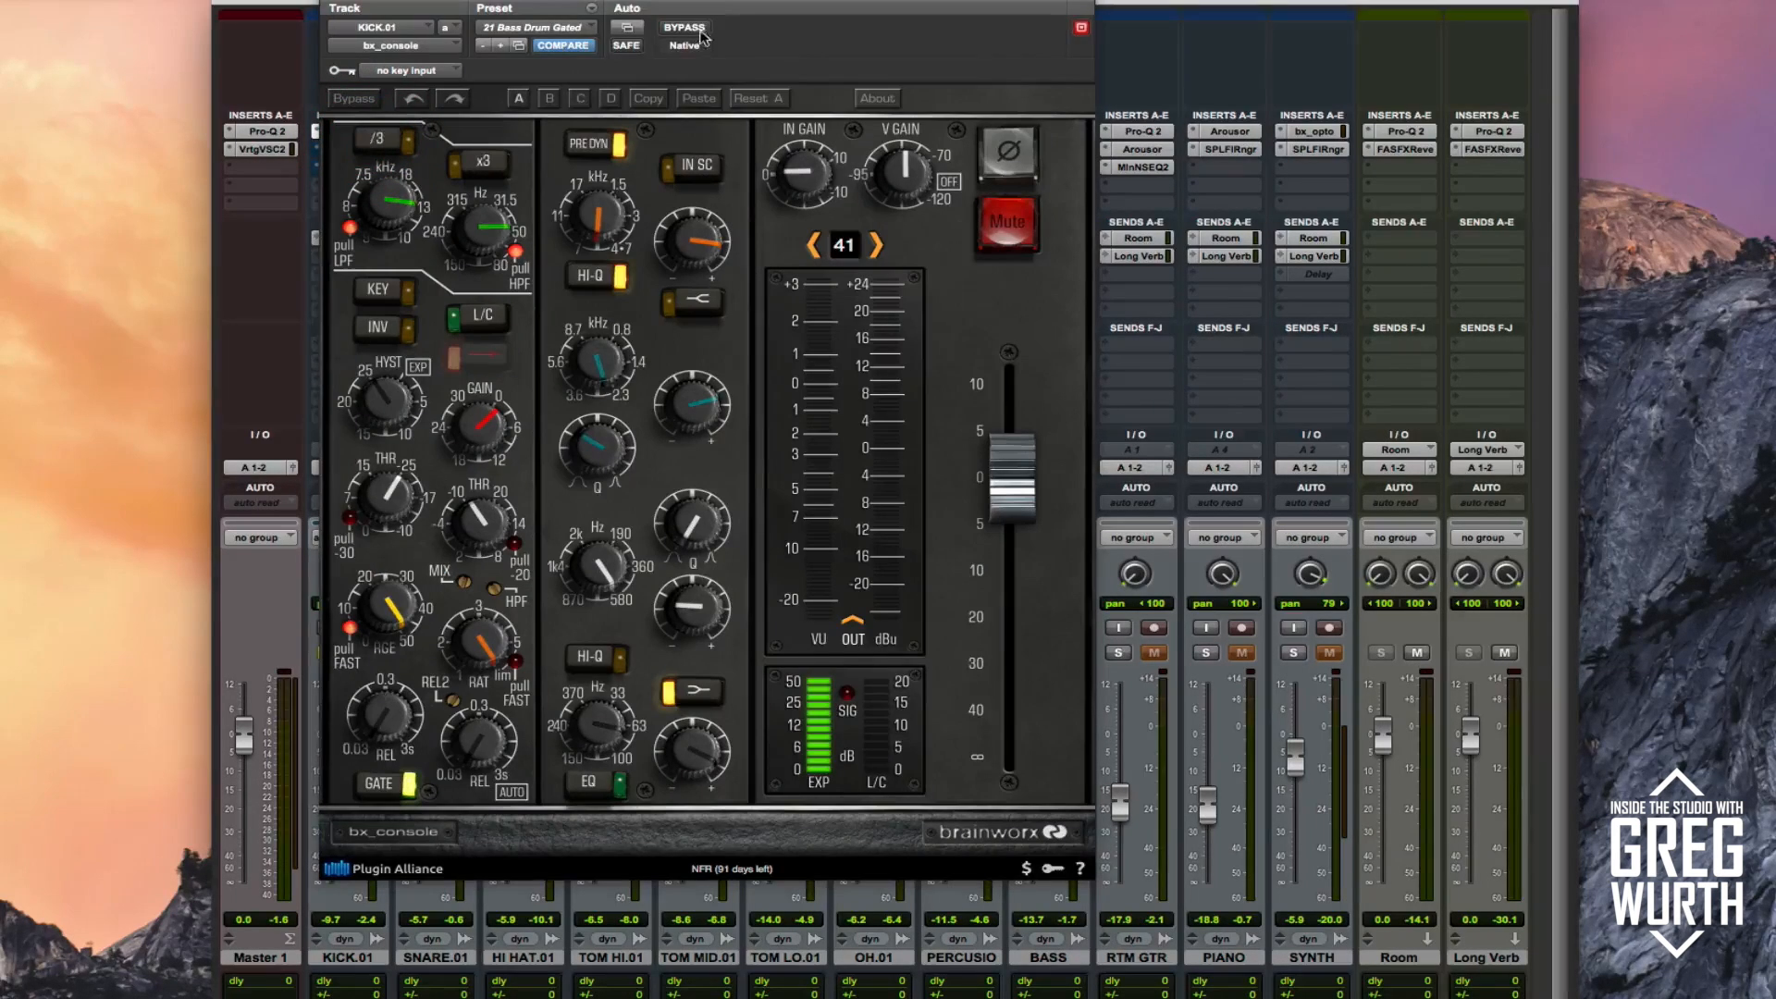
left_click_drag(676, 1, 728, 13)
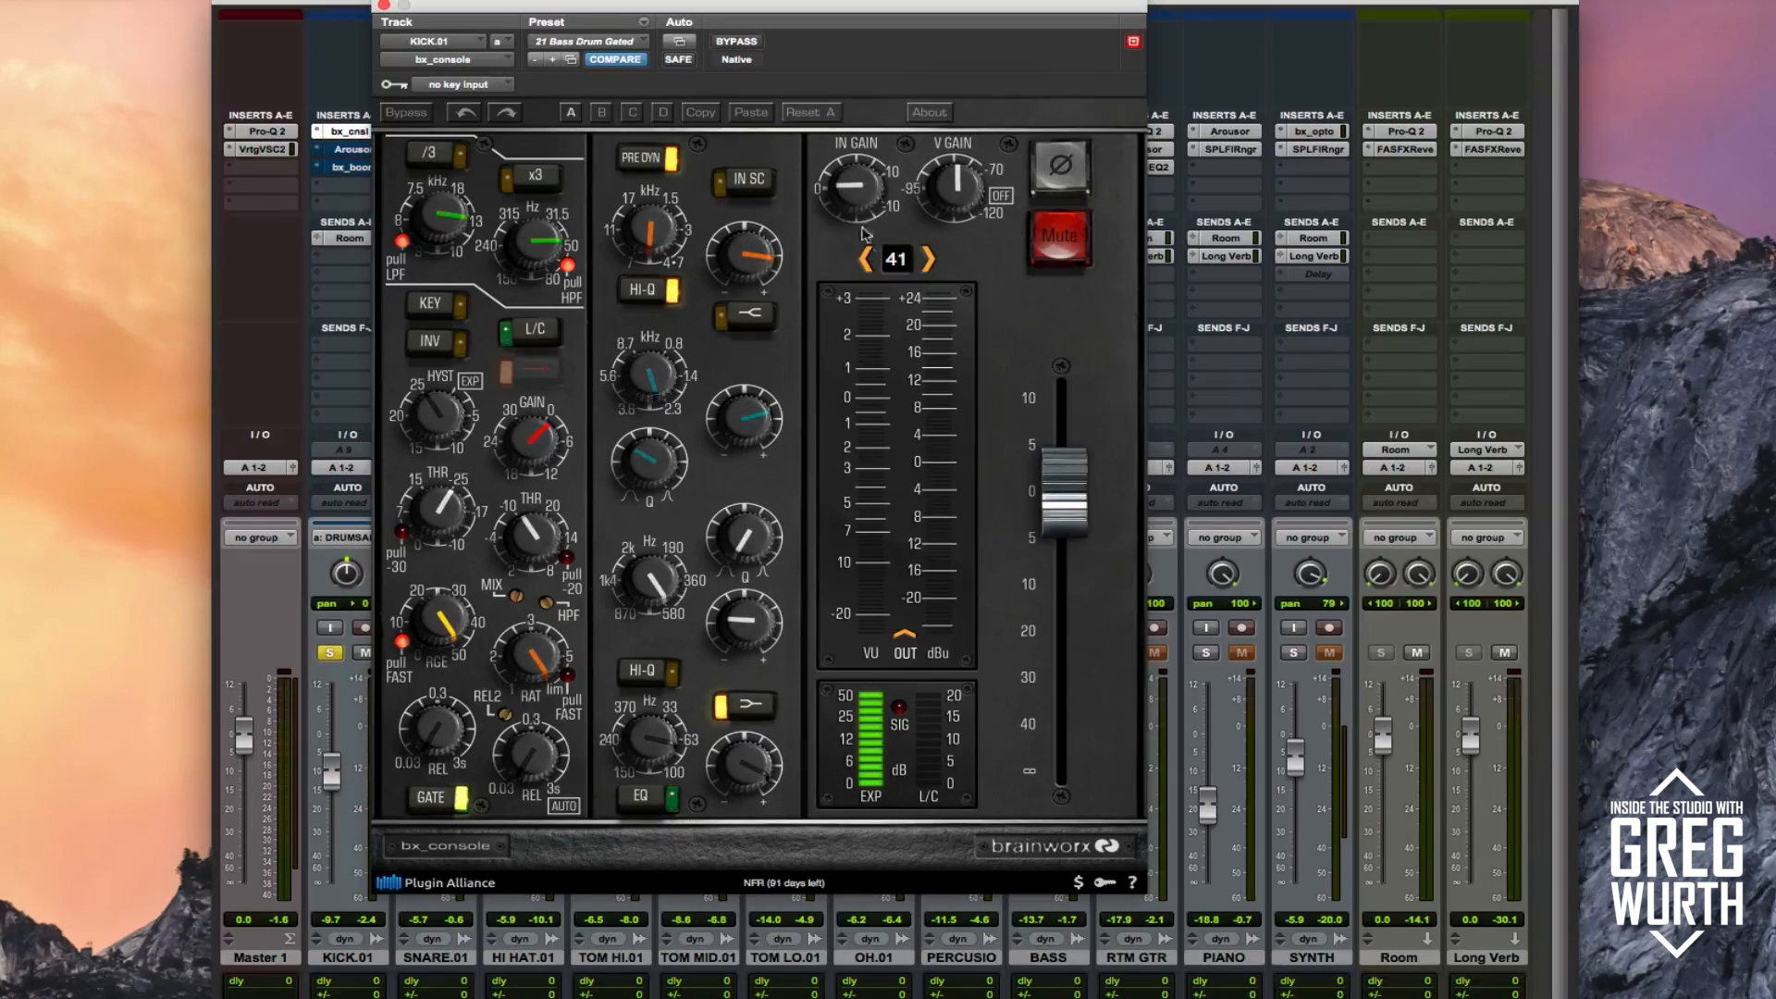
left_click(745, 43)
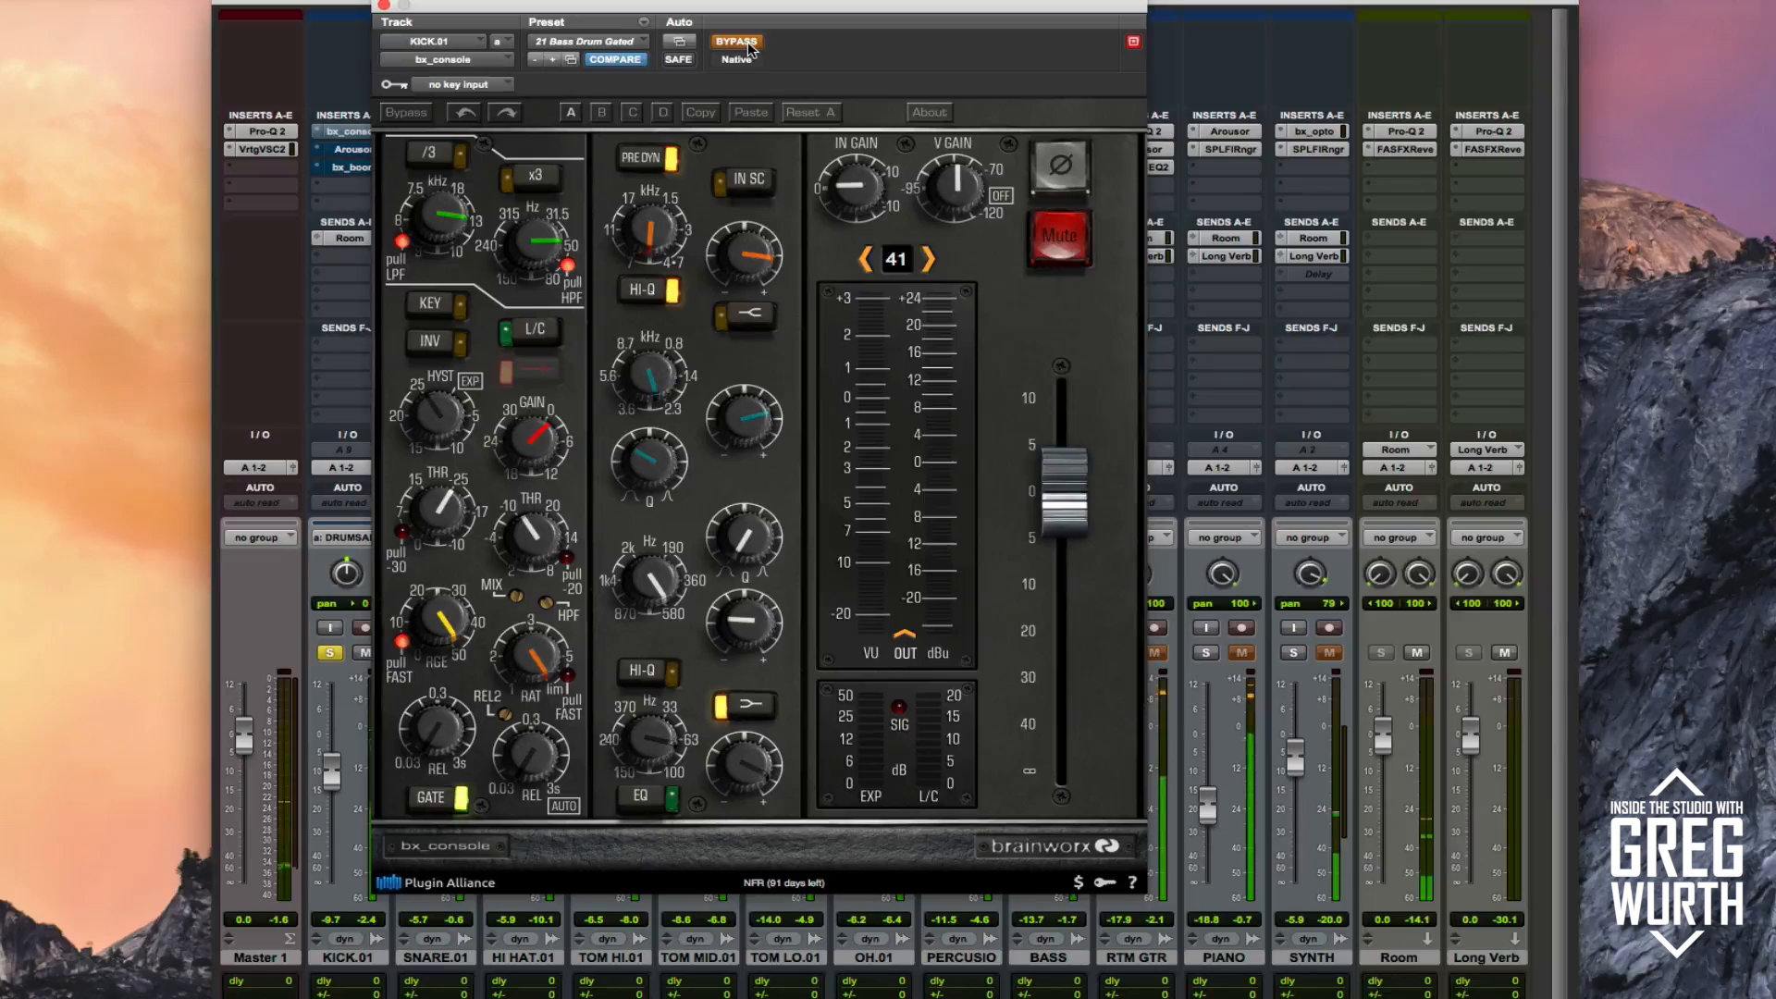
left_click(745, 42)
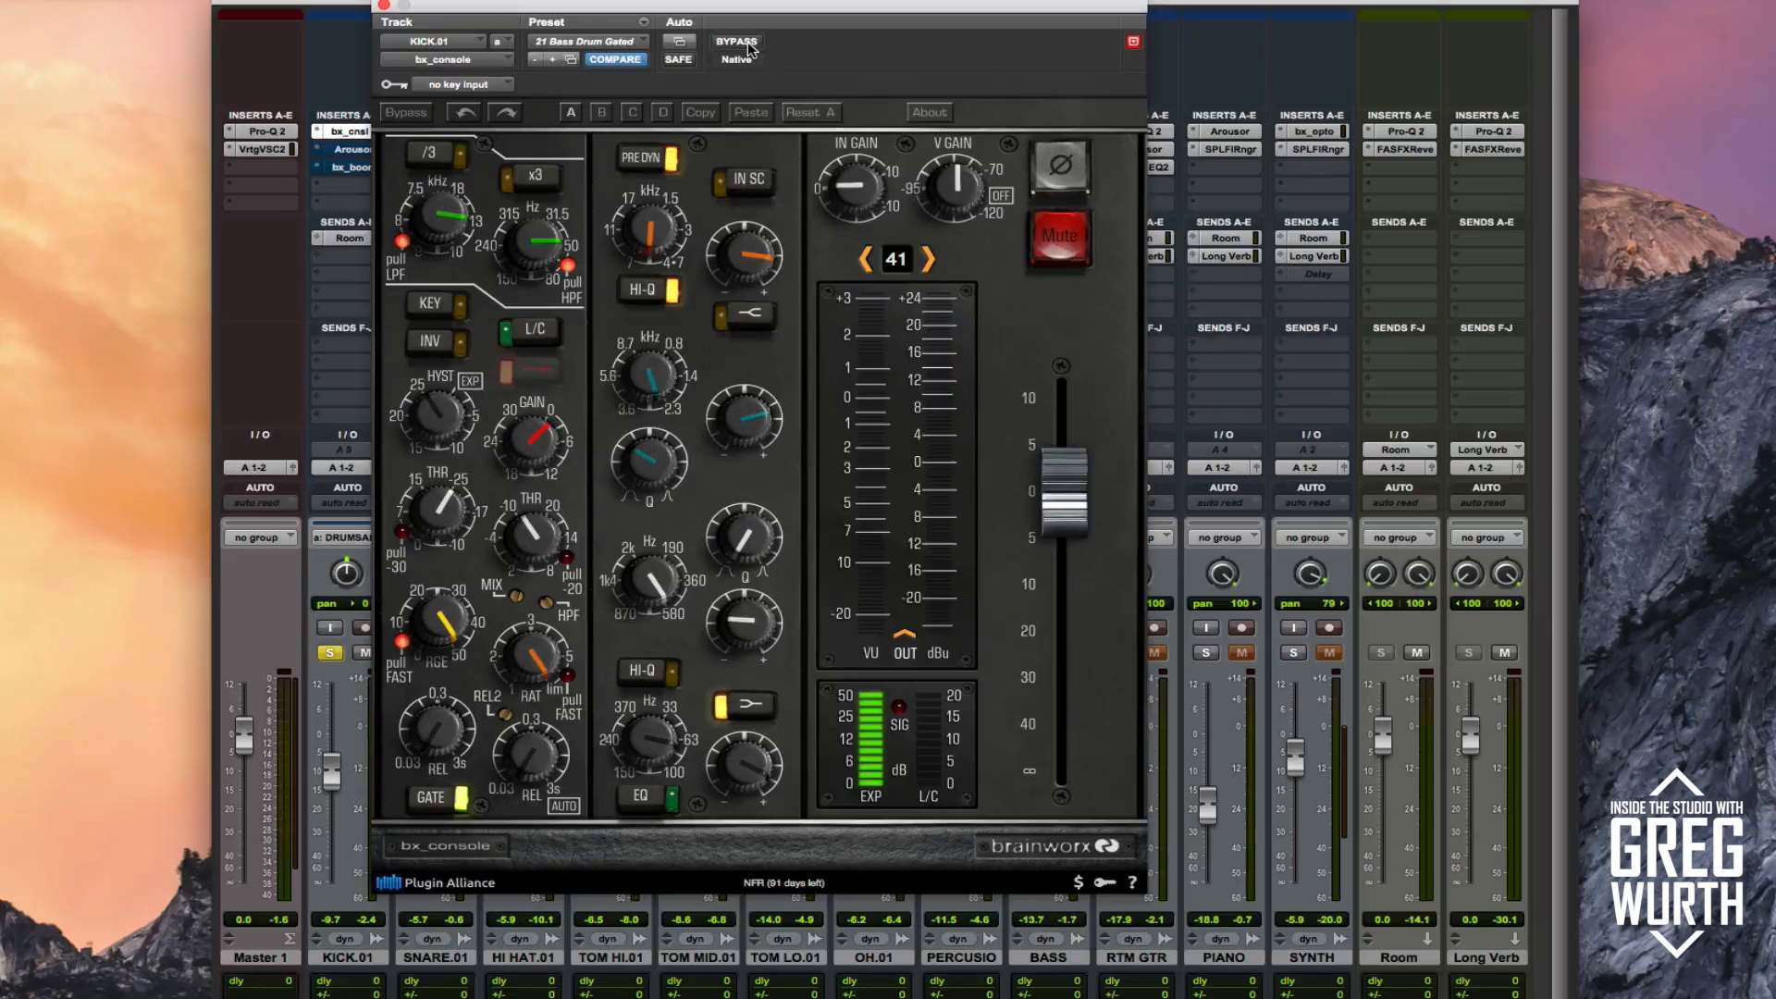
left_click(384, 6)
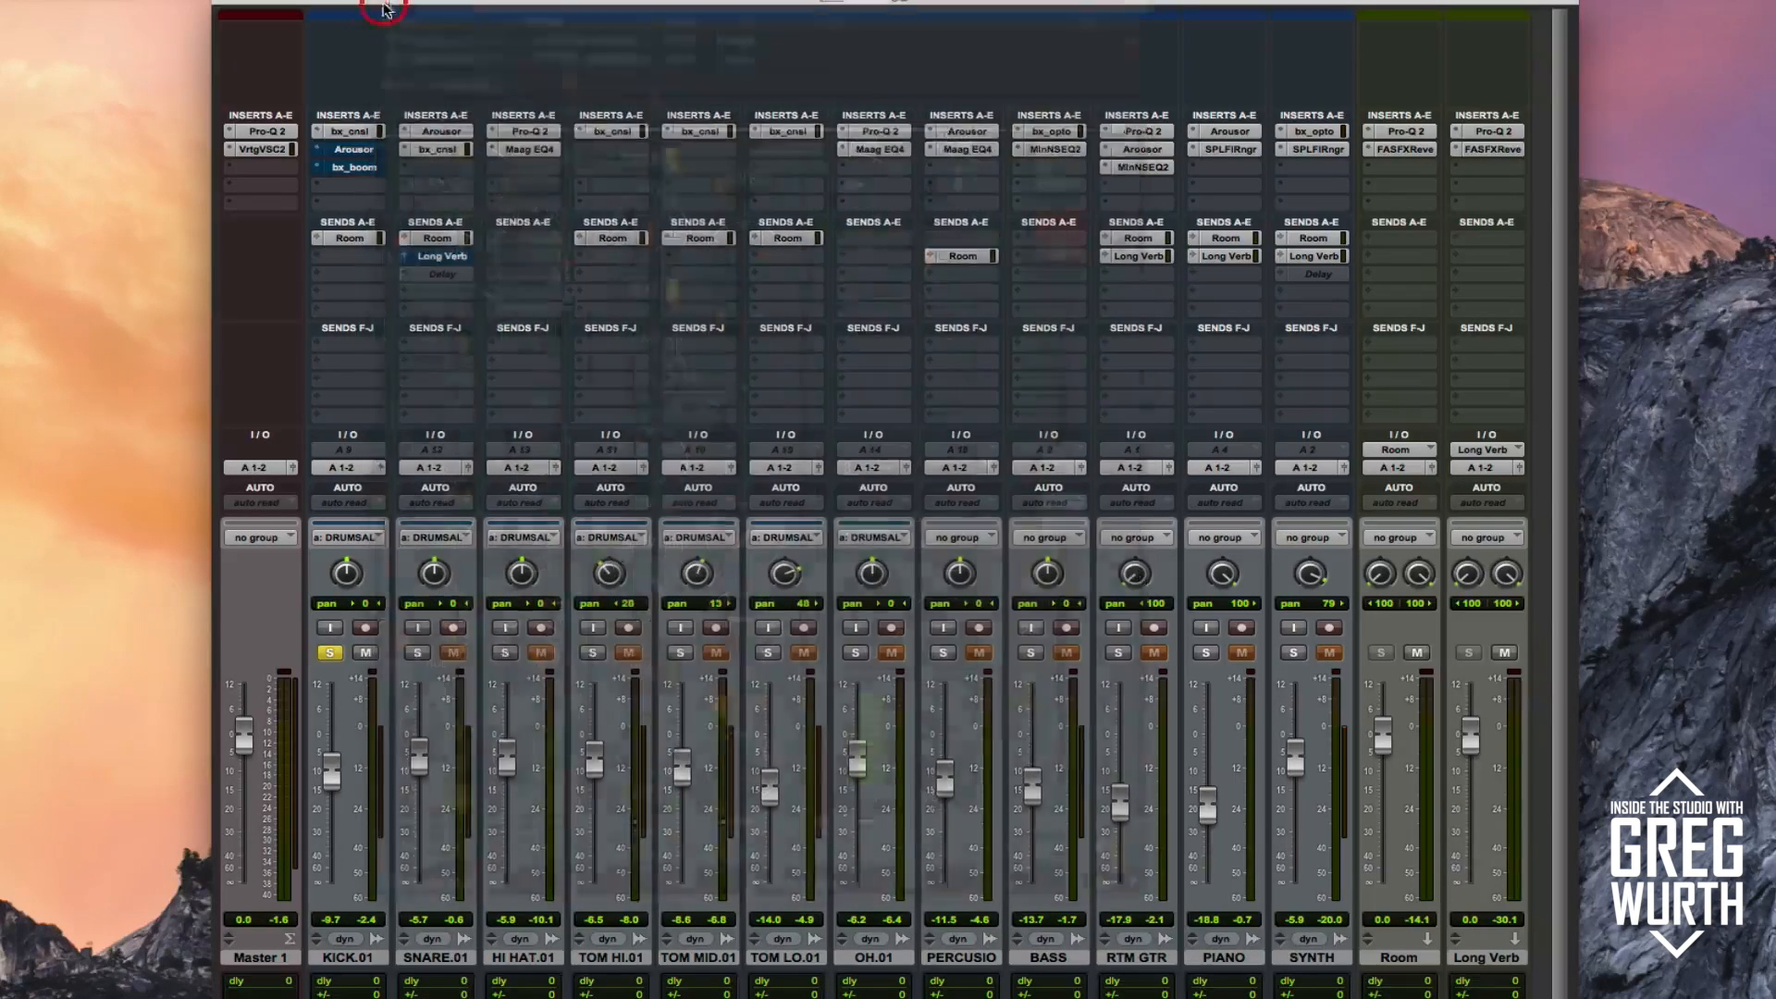
- Re-enable the Arousor compressor on KICK.01 and compare the kick with it bypassed and active during playback
left_click(355, 150)
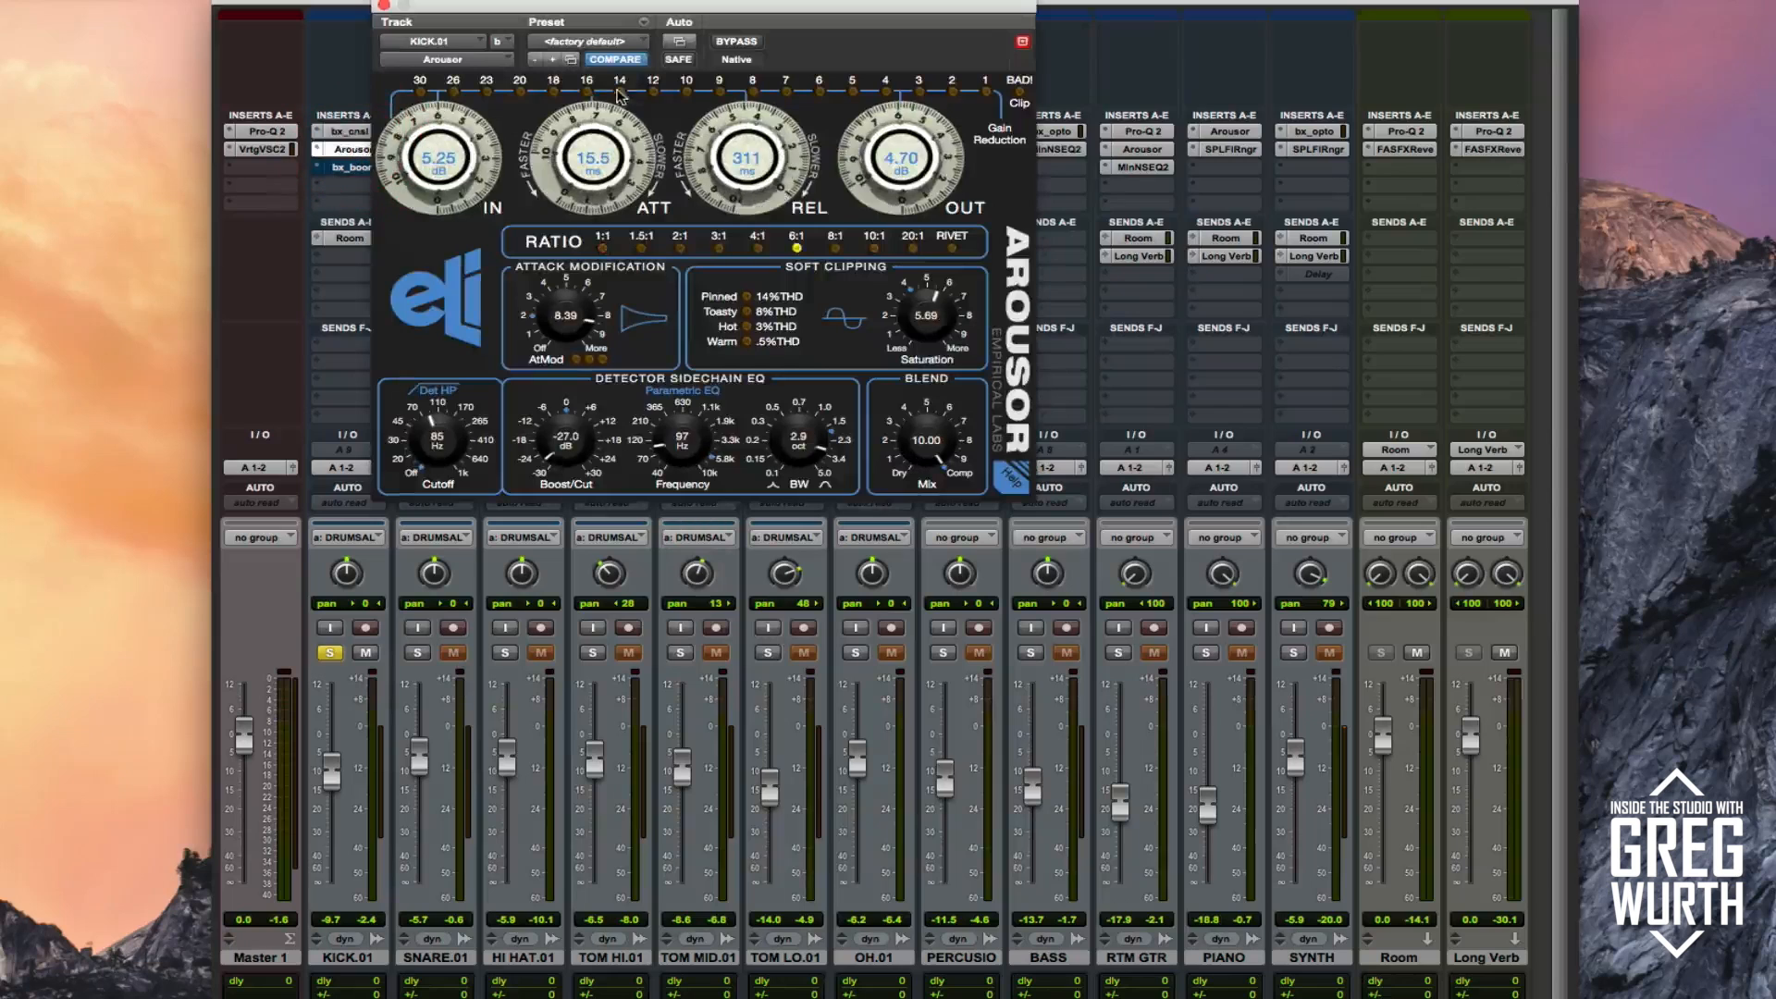
left_click_drag(692, 7, 775, 0)
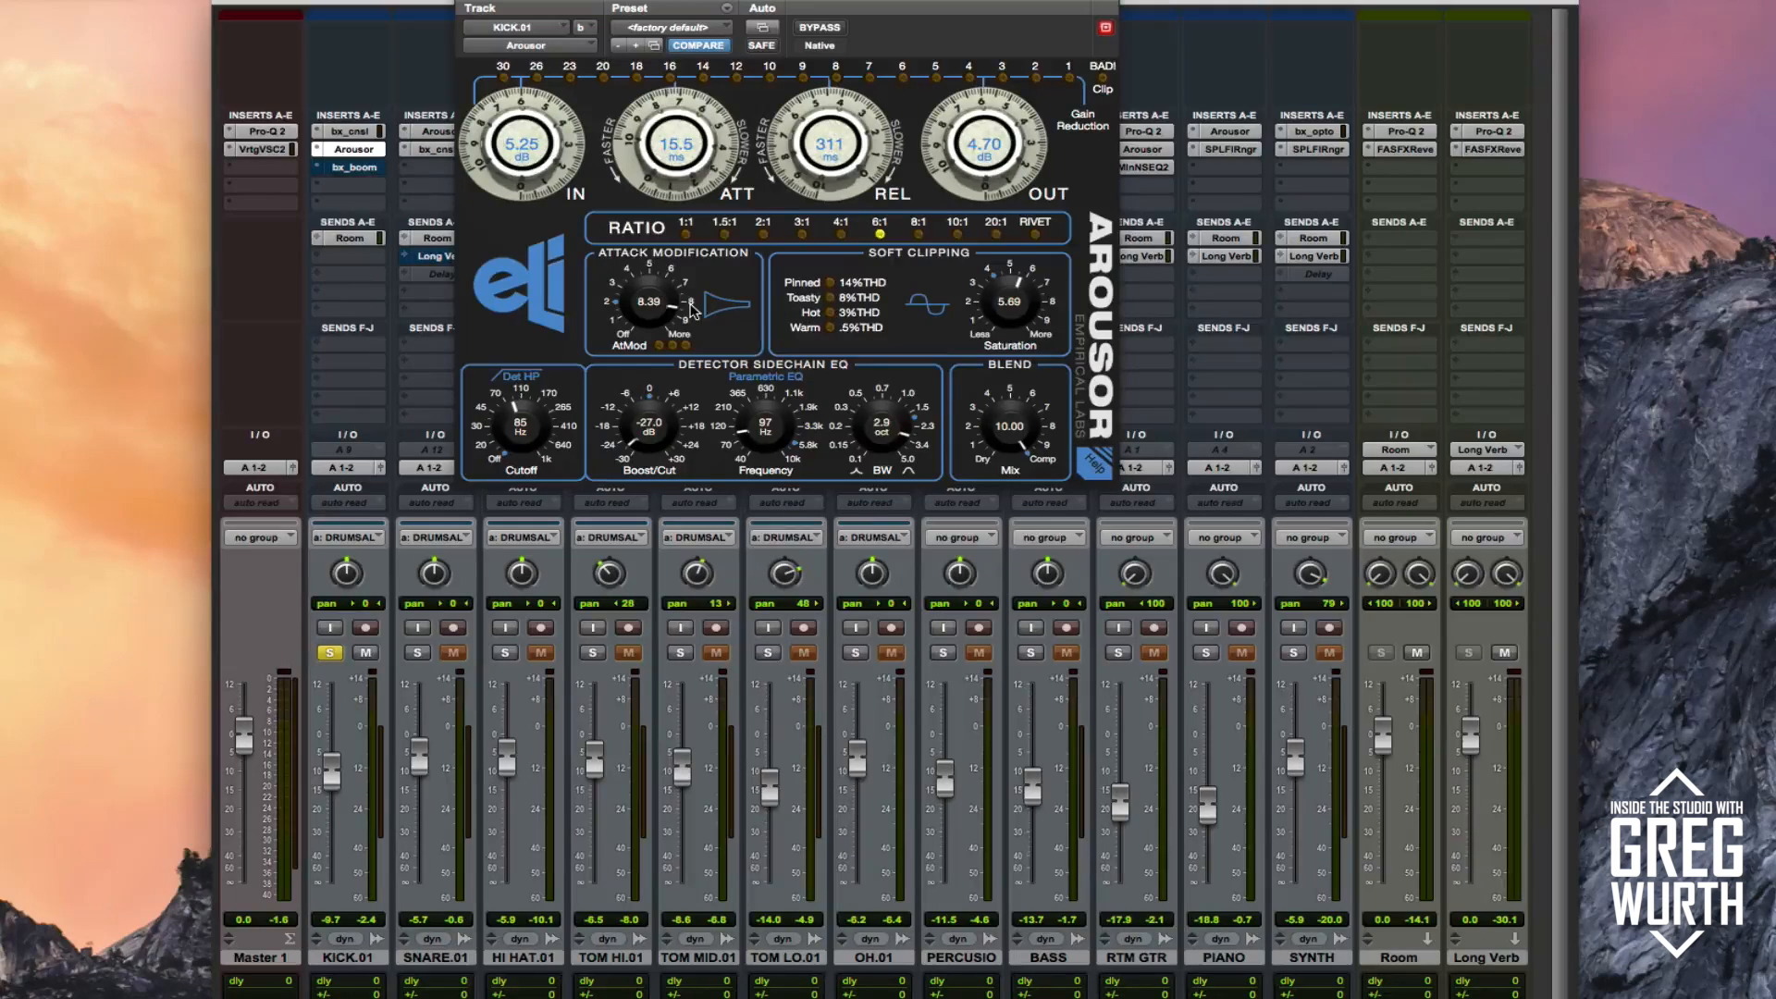
left_click(818, 28)
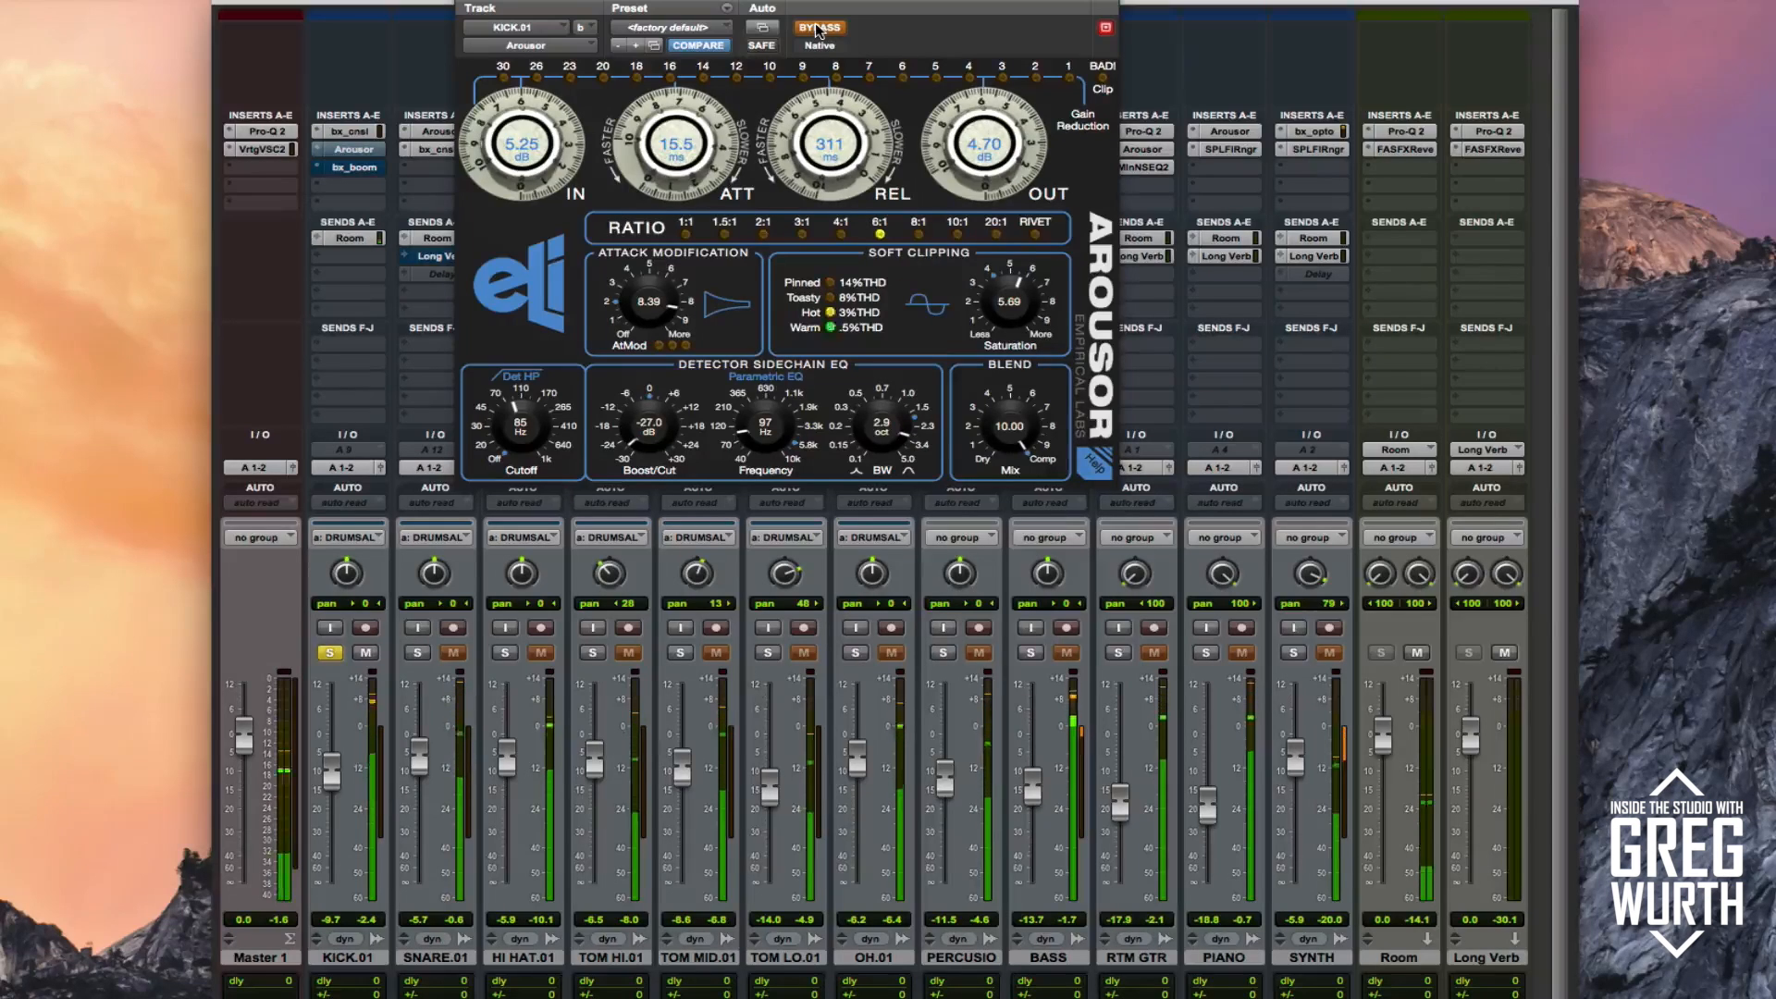
left_click(818, 27)
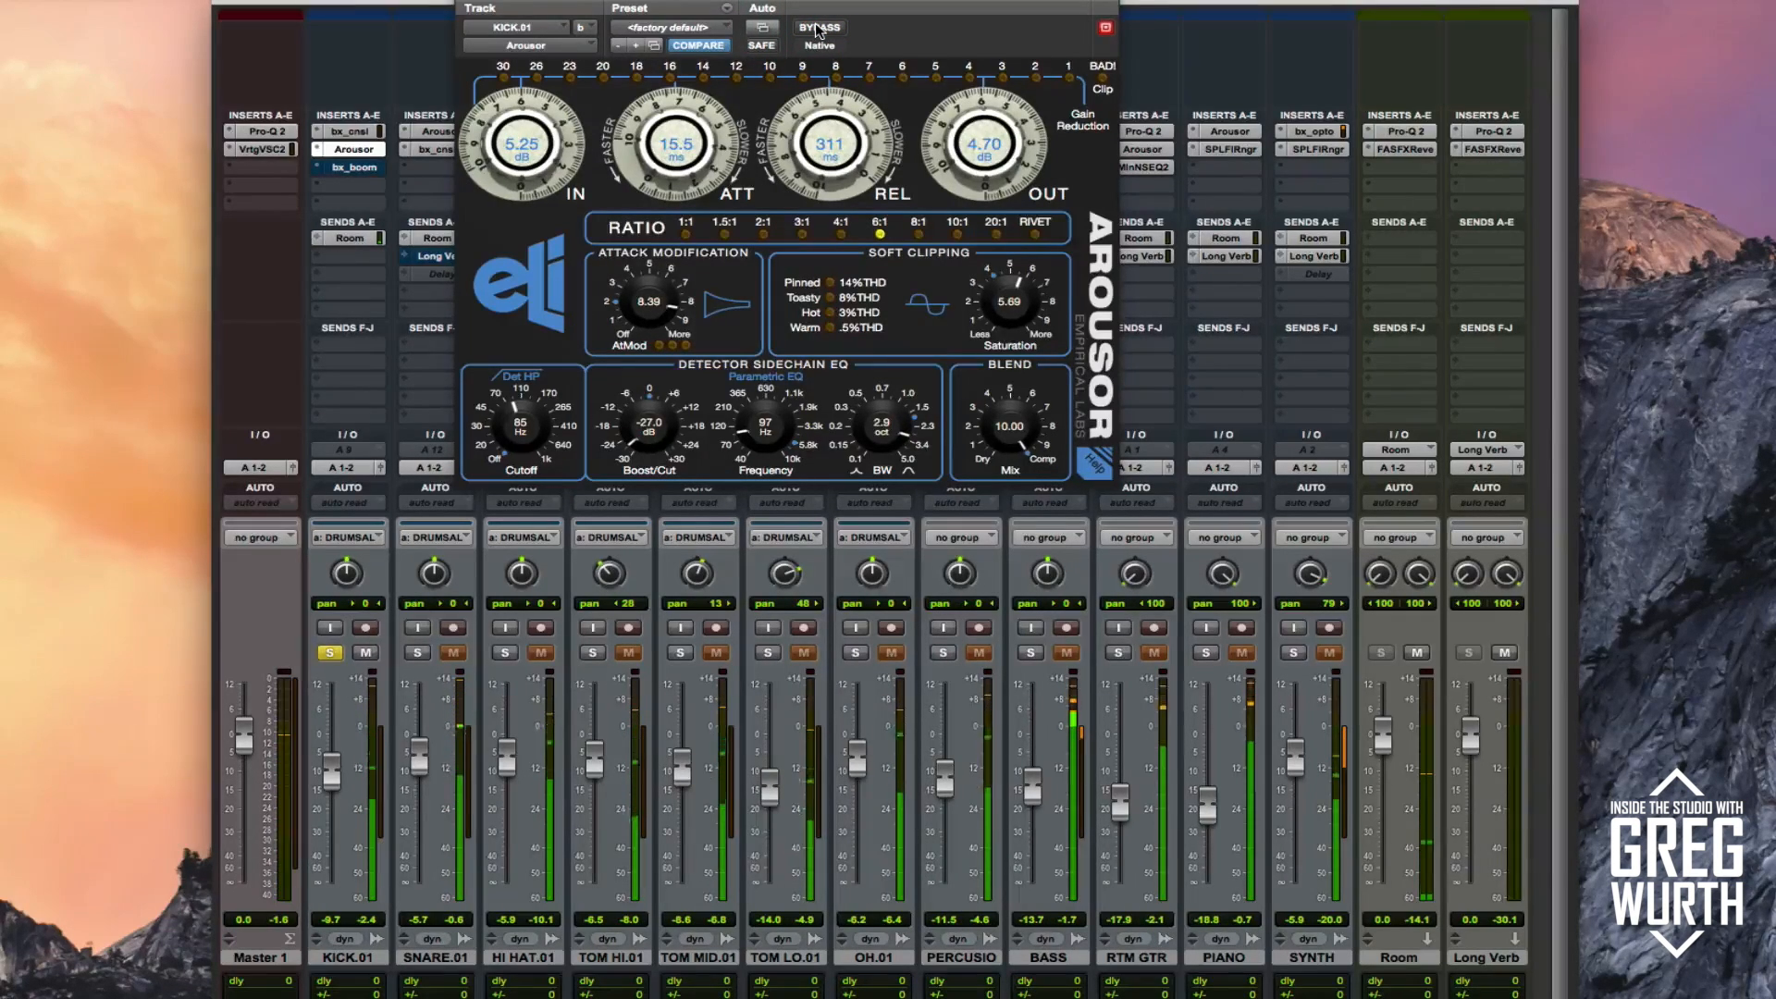
left_click(817, 28)
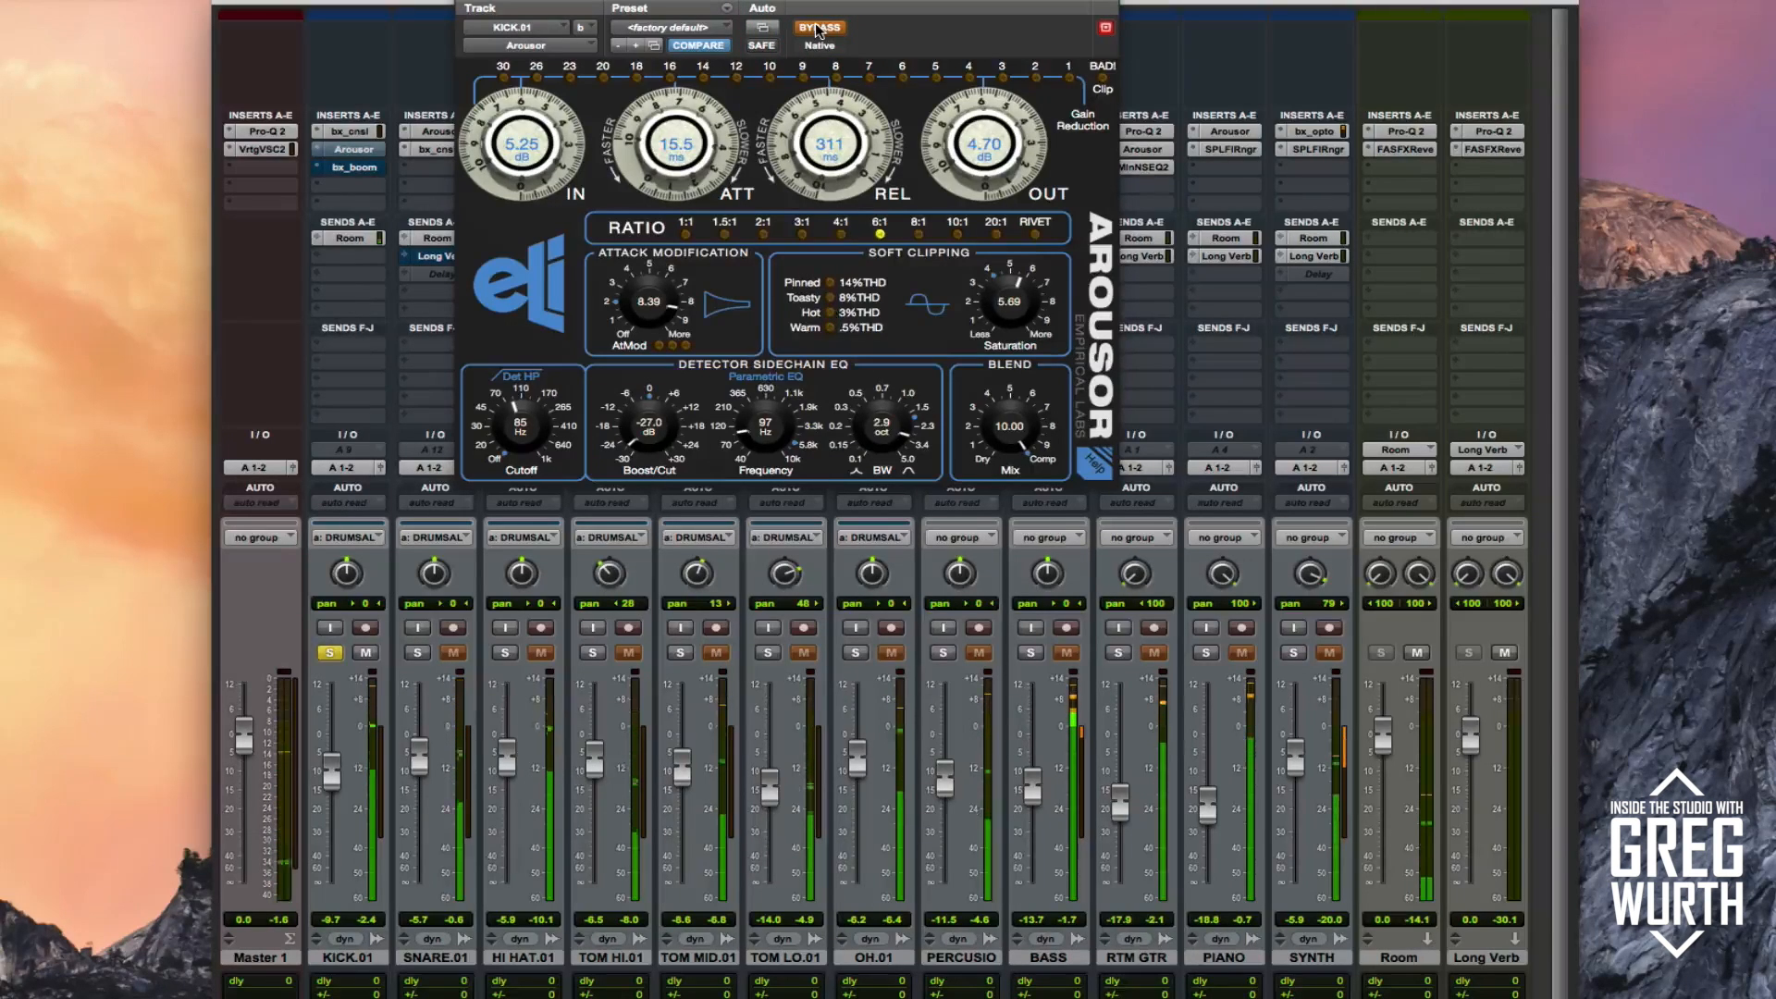
left_click(818, 28)
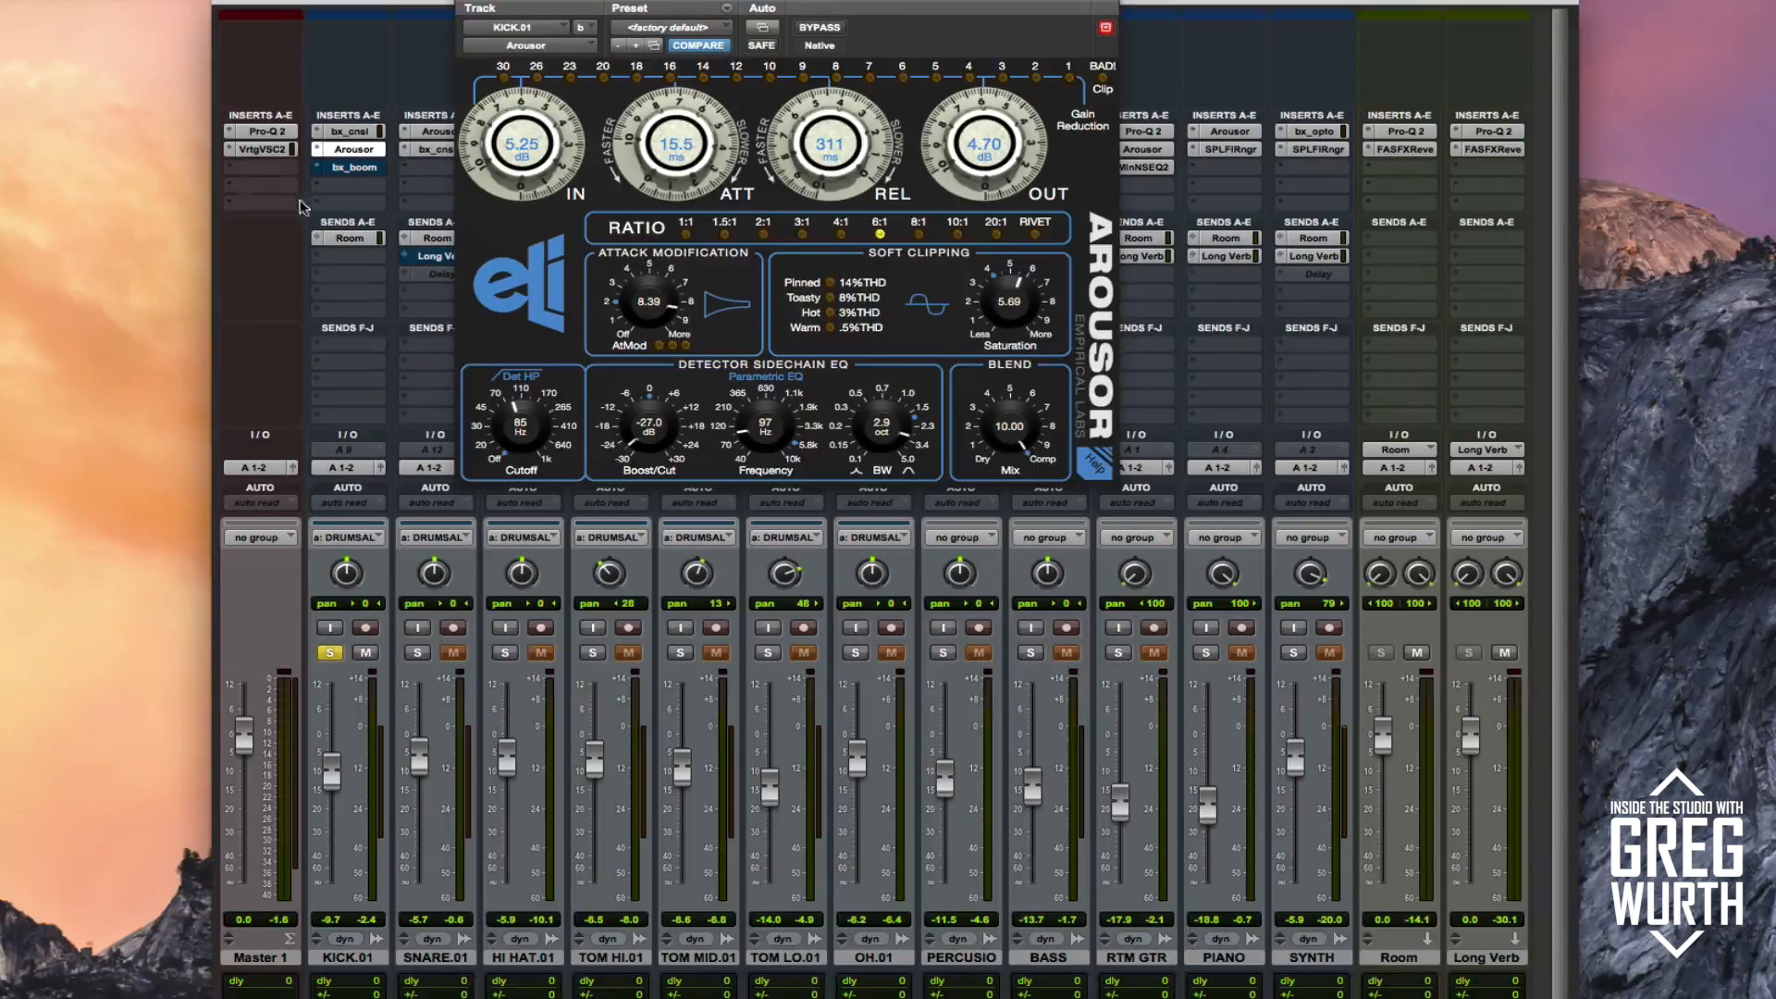
- Audition bx_boom on KICK.01 with bypass on and off, re-enable it, and close the plug-in window
left_click(367, 169)
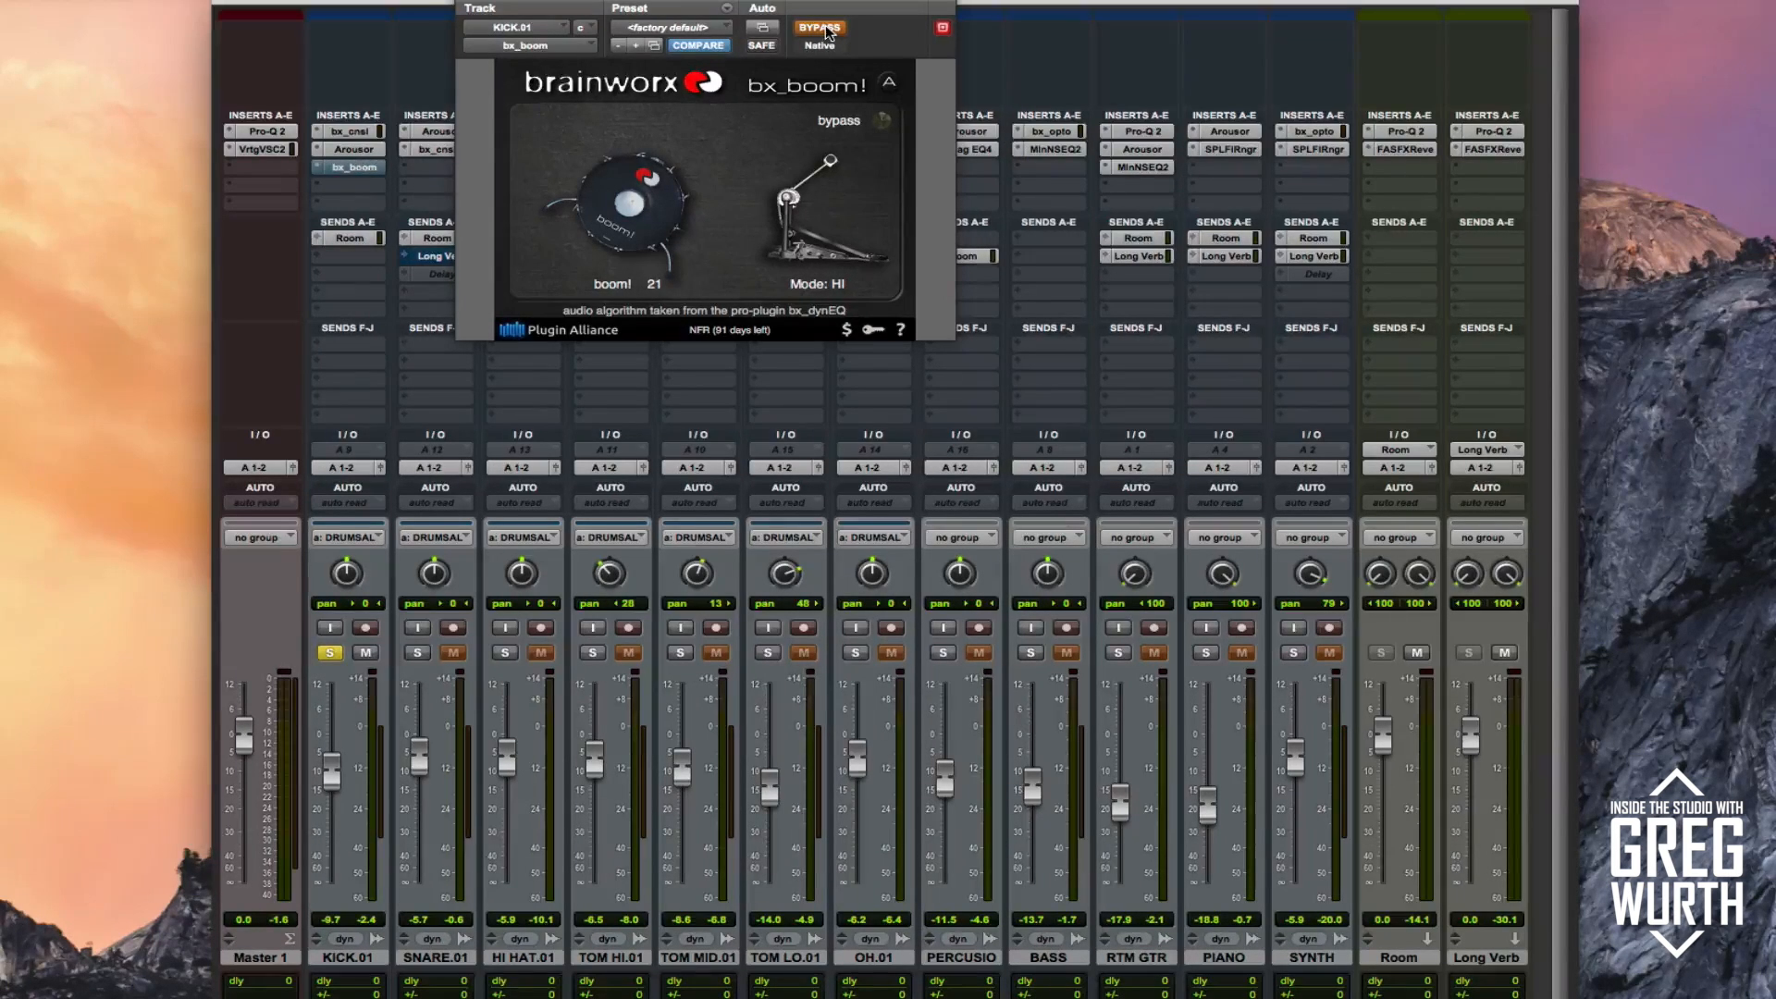
key("space")
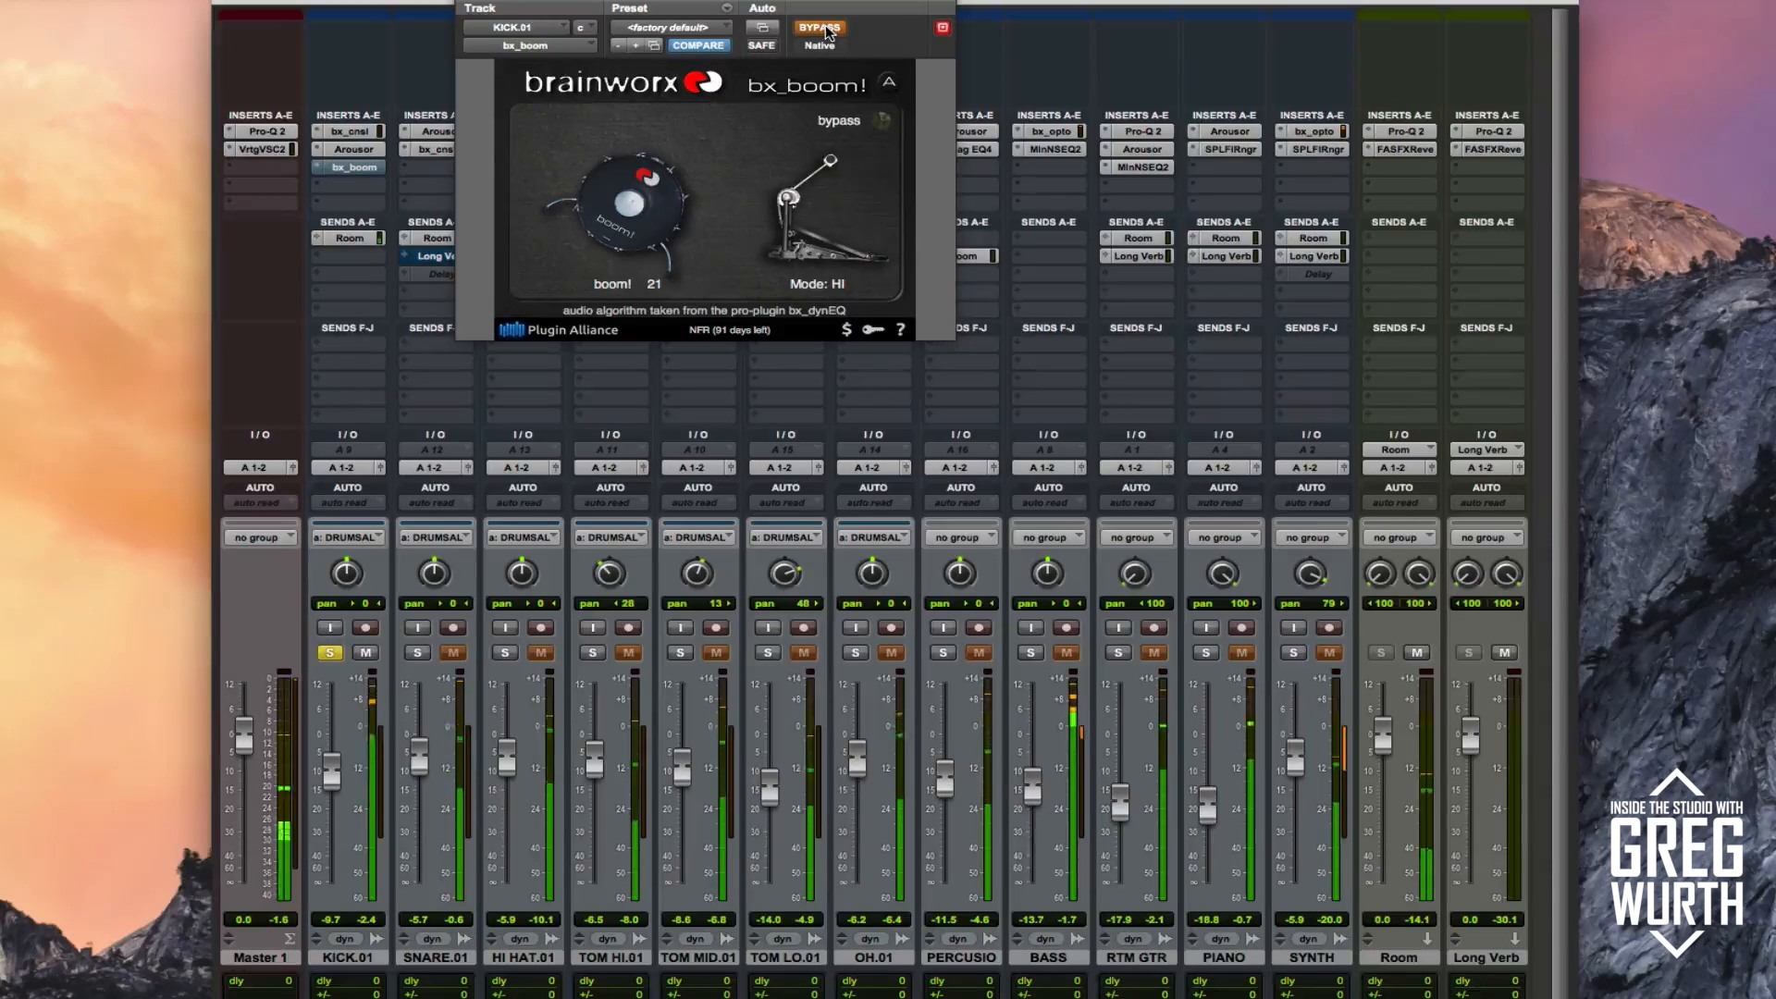
left_click(824, 29)
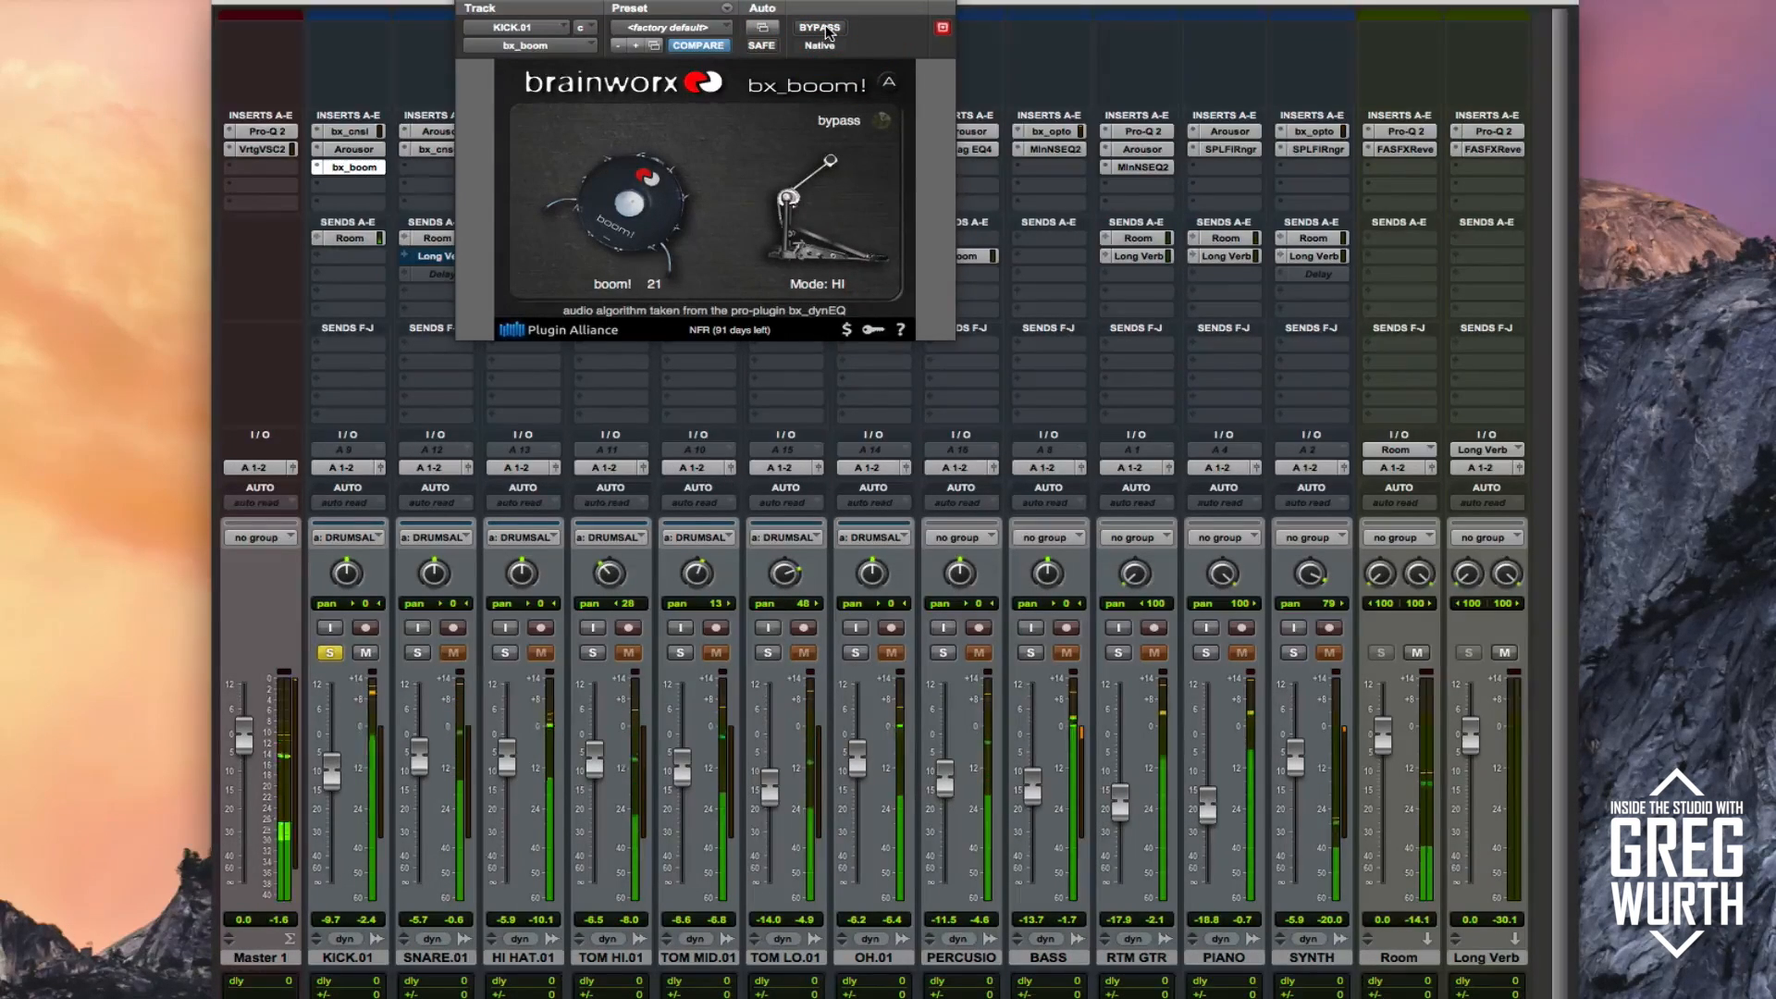
left_click(824, 29)
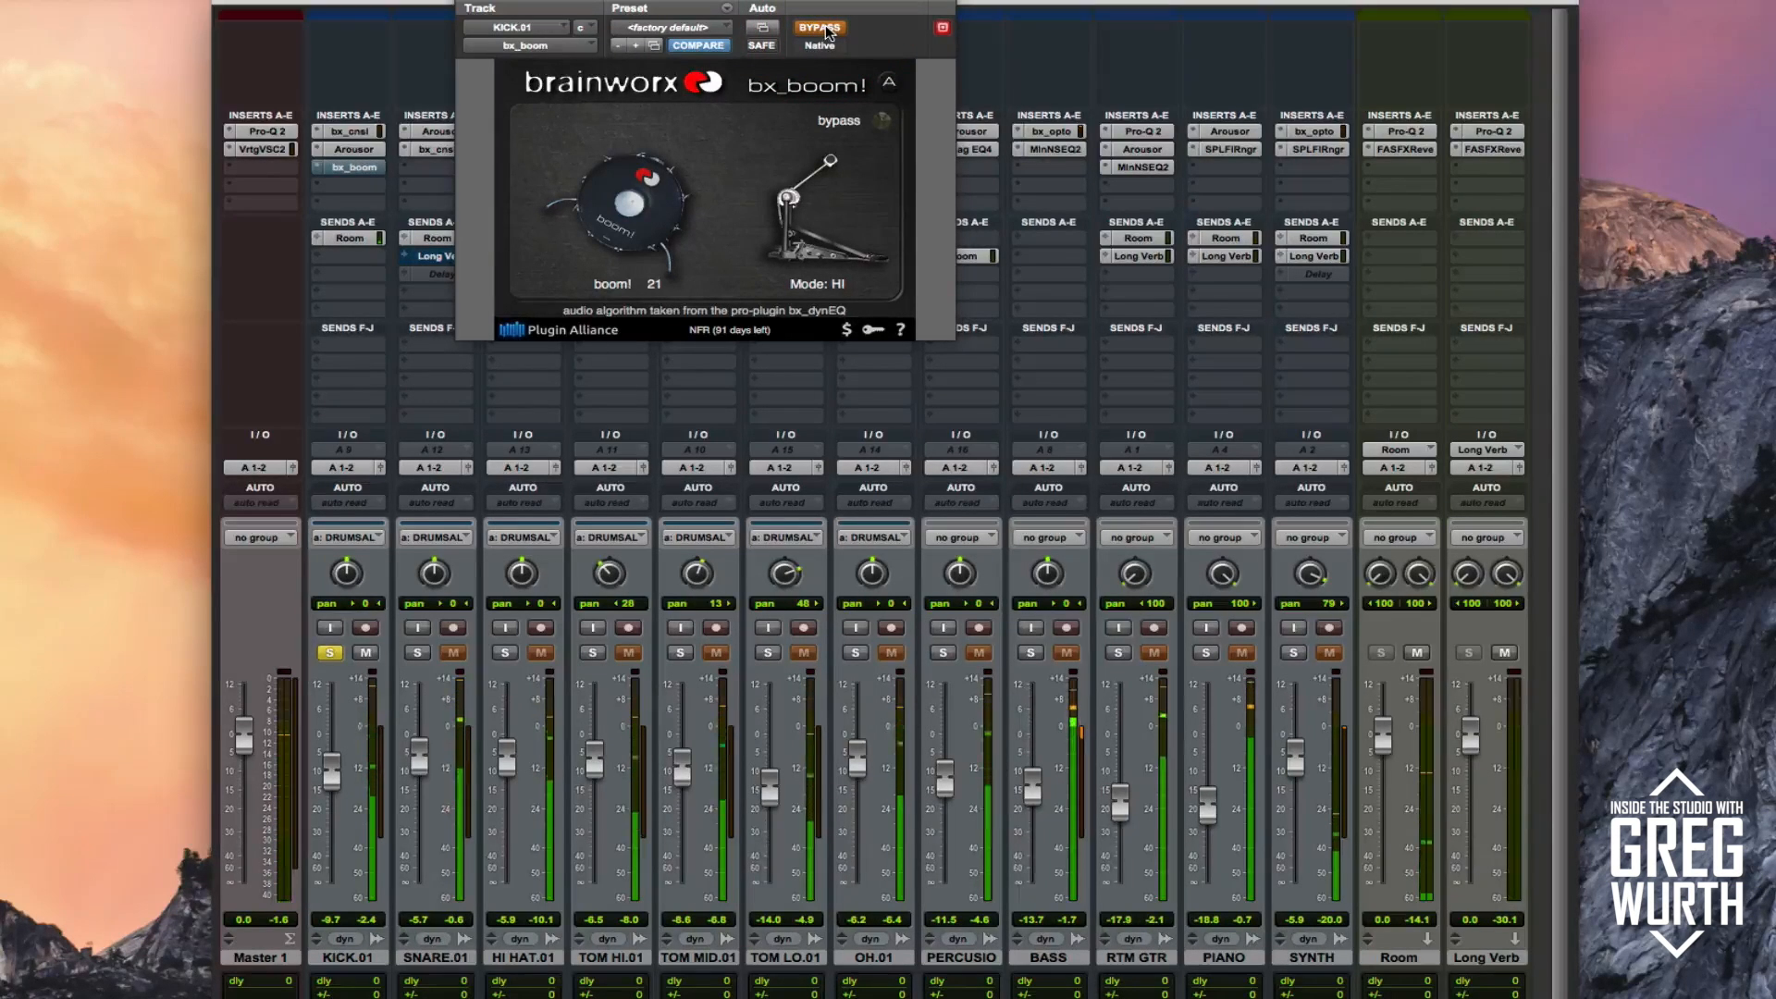
left_click(823, 27)
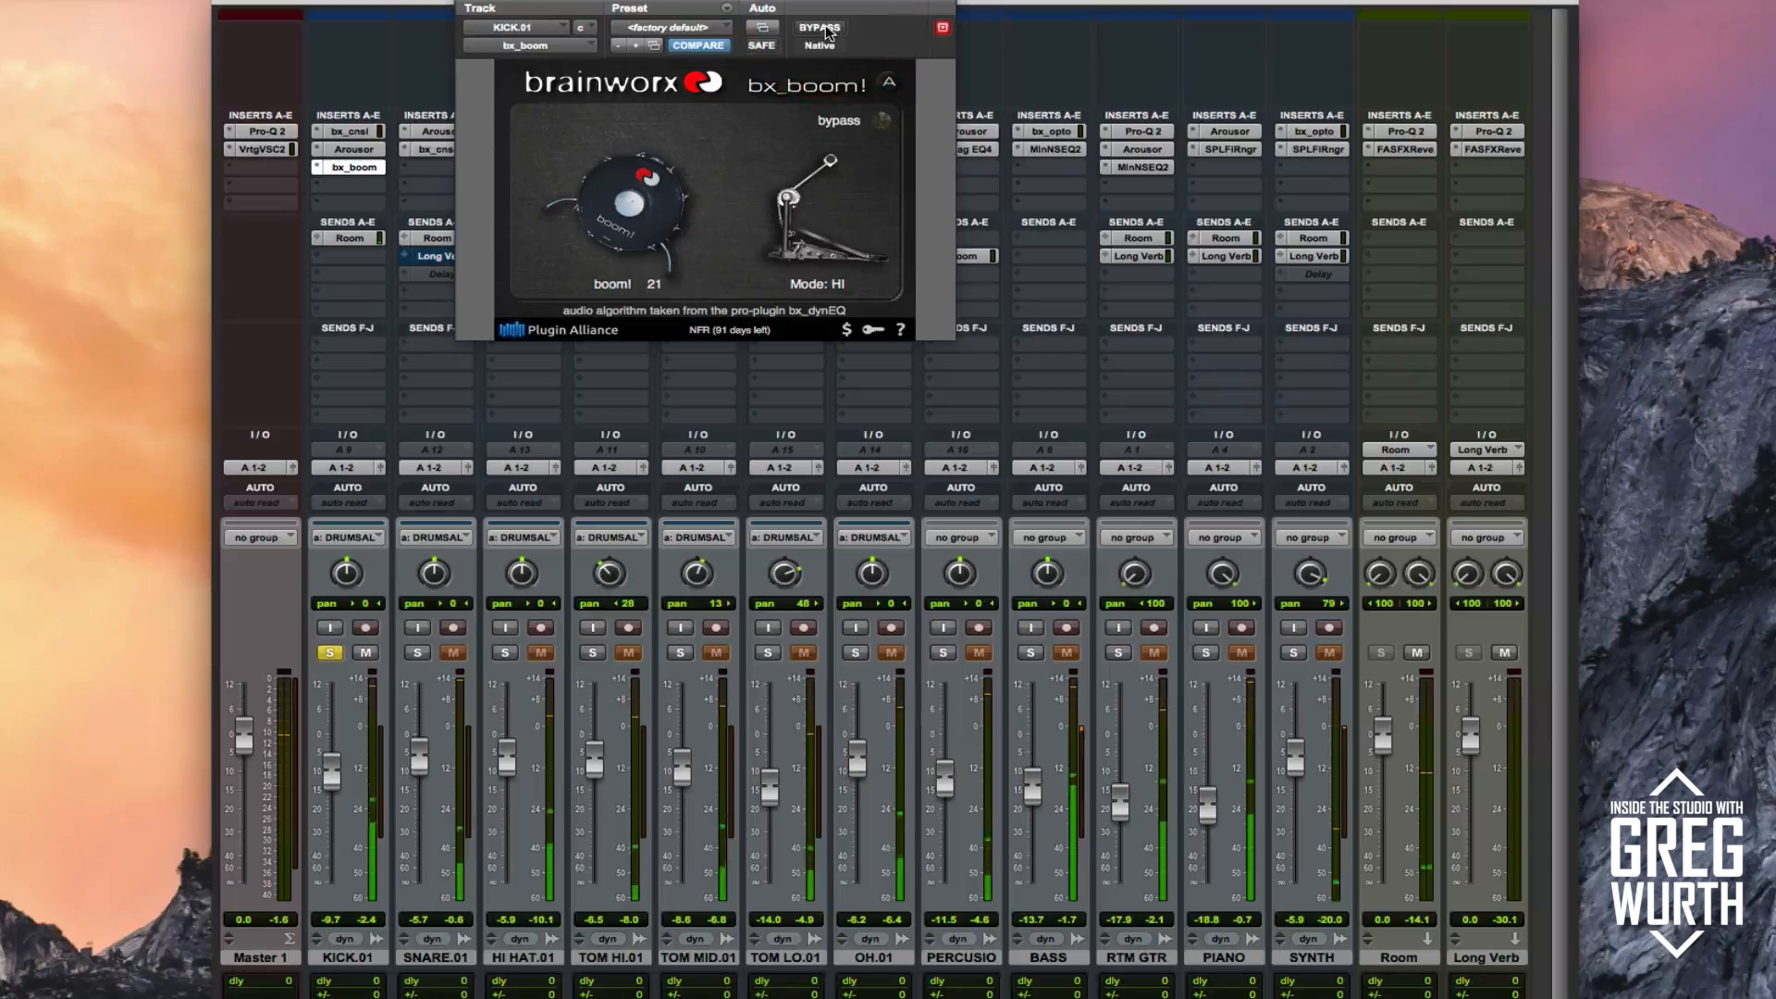
left_click(468, 0)
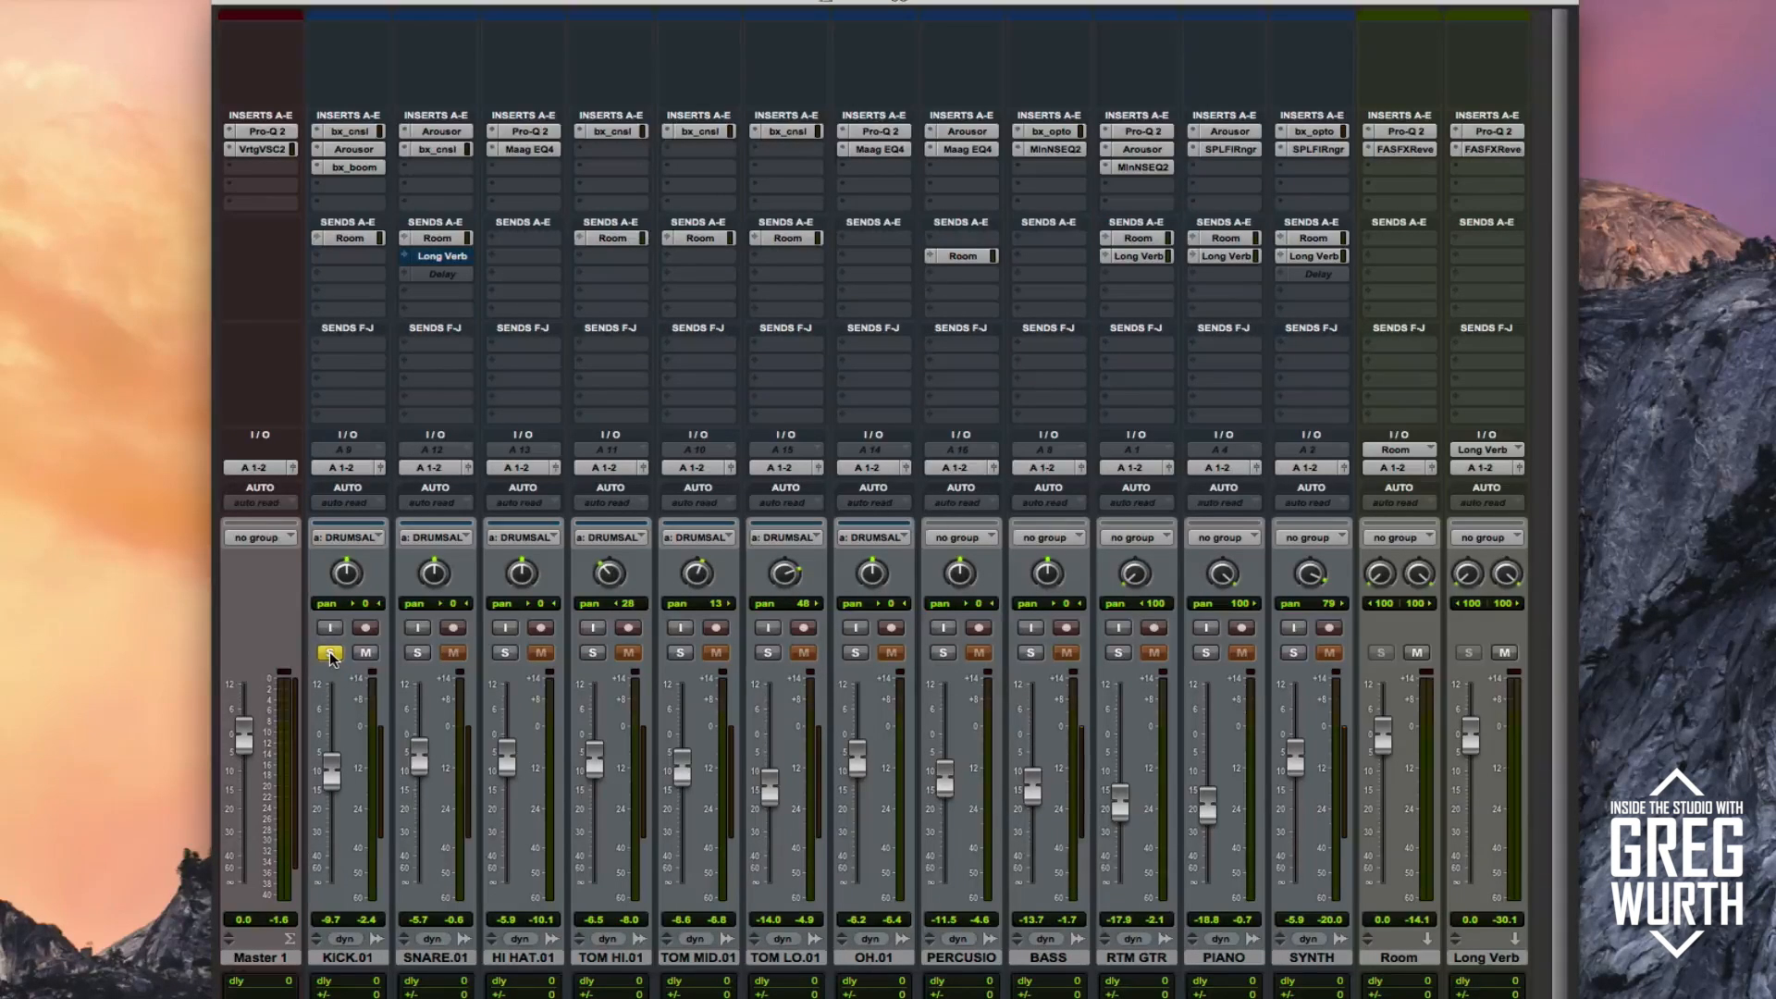
- Review the kick's Room send, then examine the FAS-FX Reverb settings and reverb time on the Room track
left_click(351, 239)
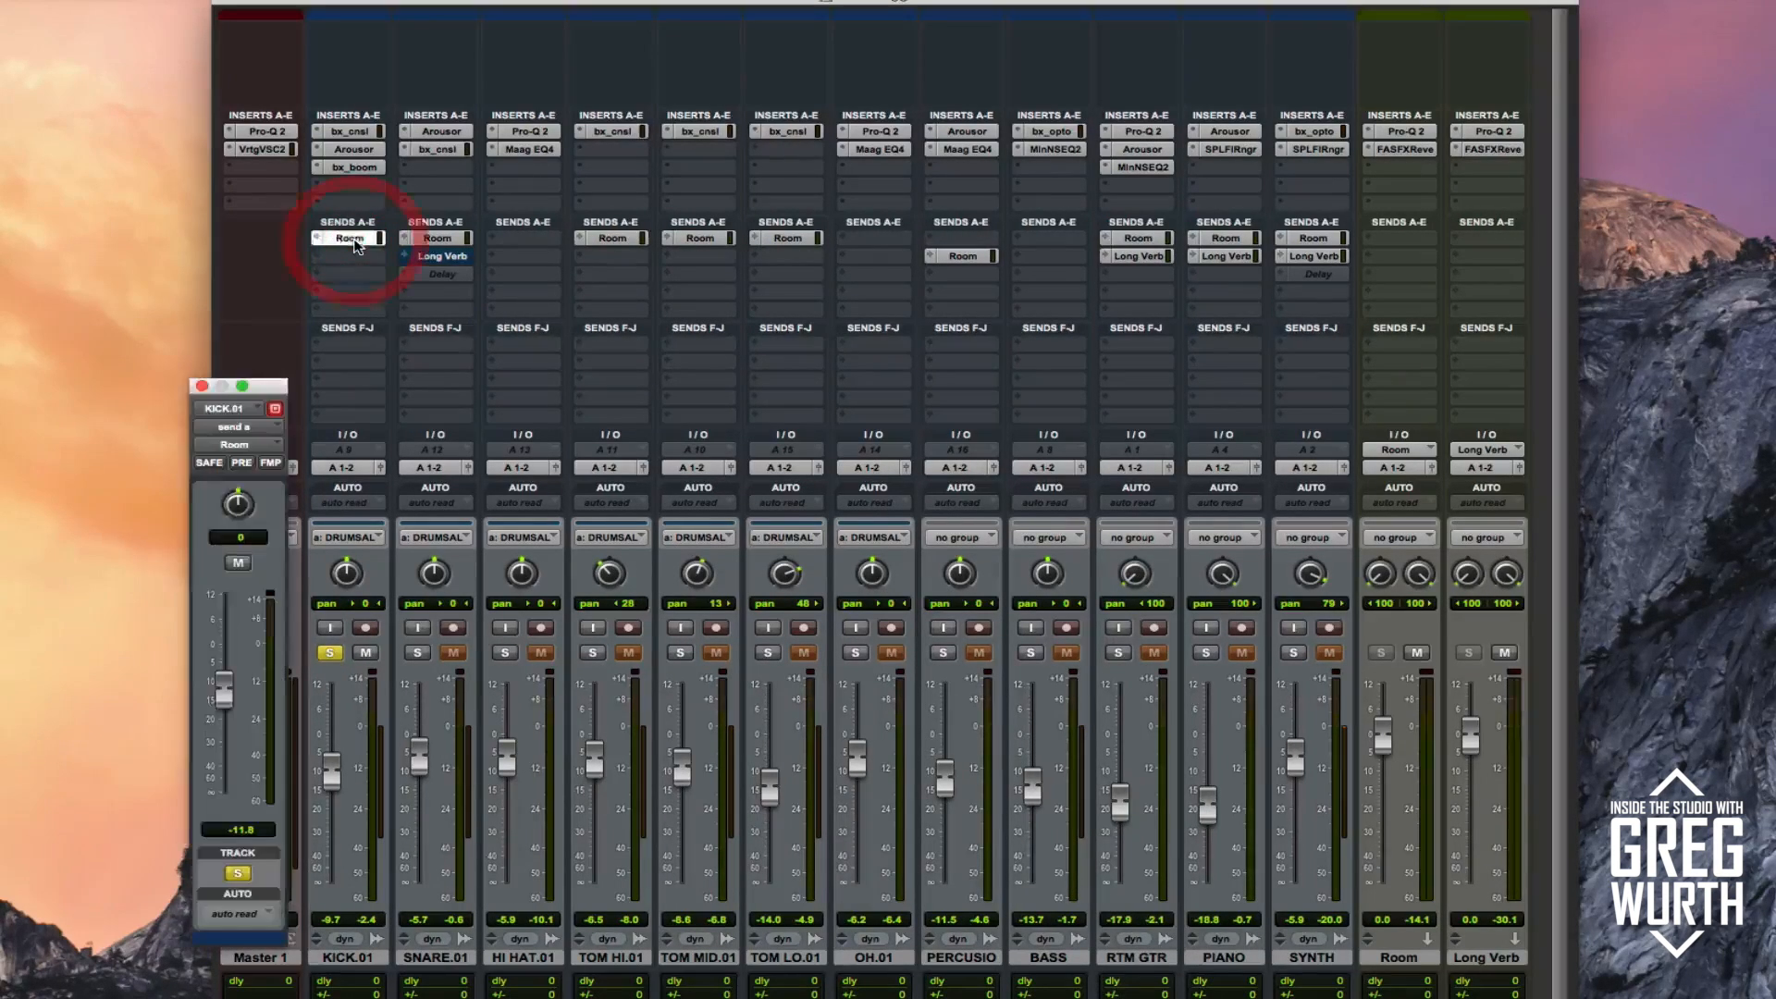
left_click(200, 386)
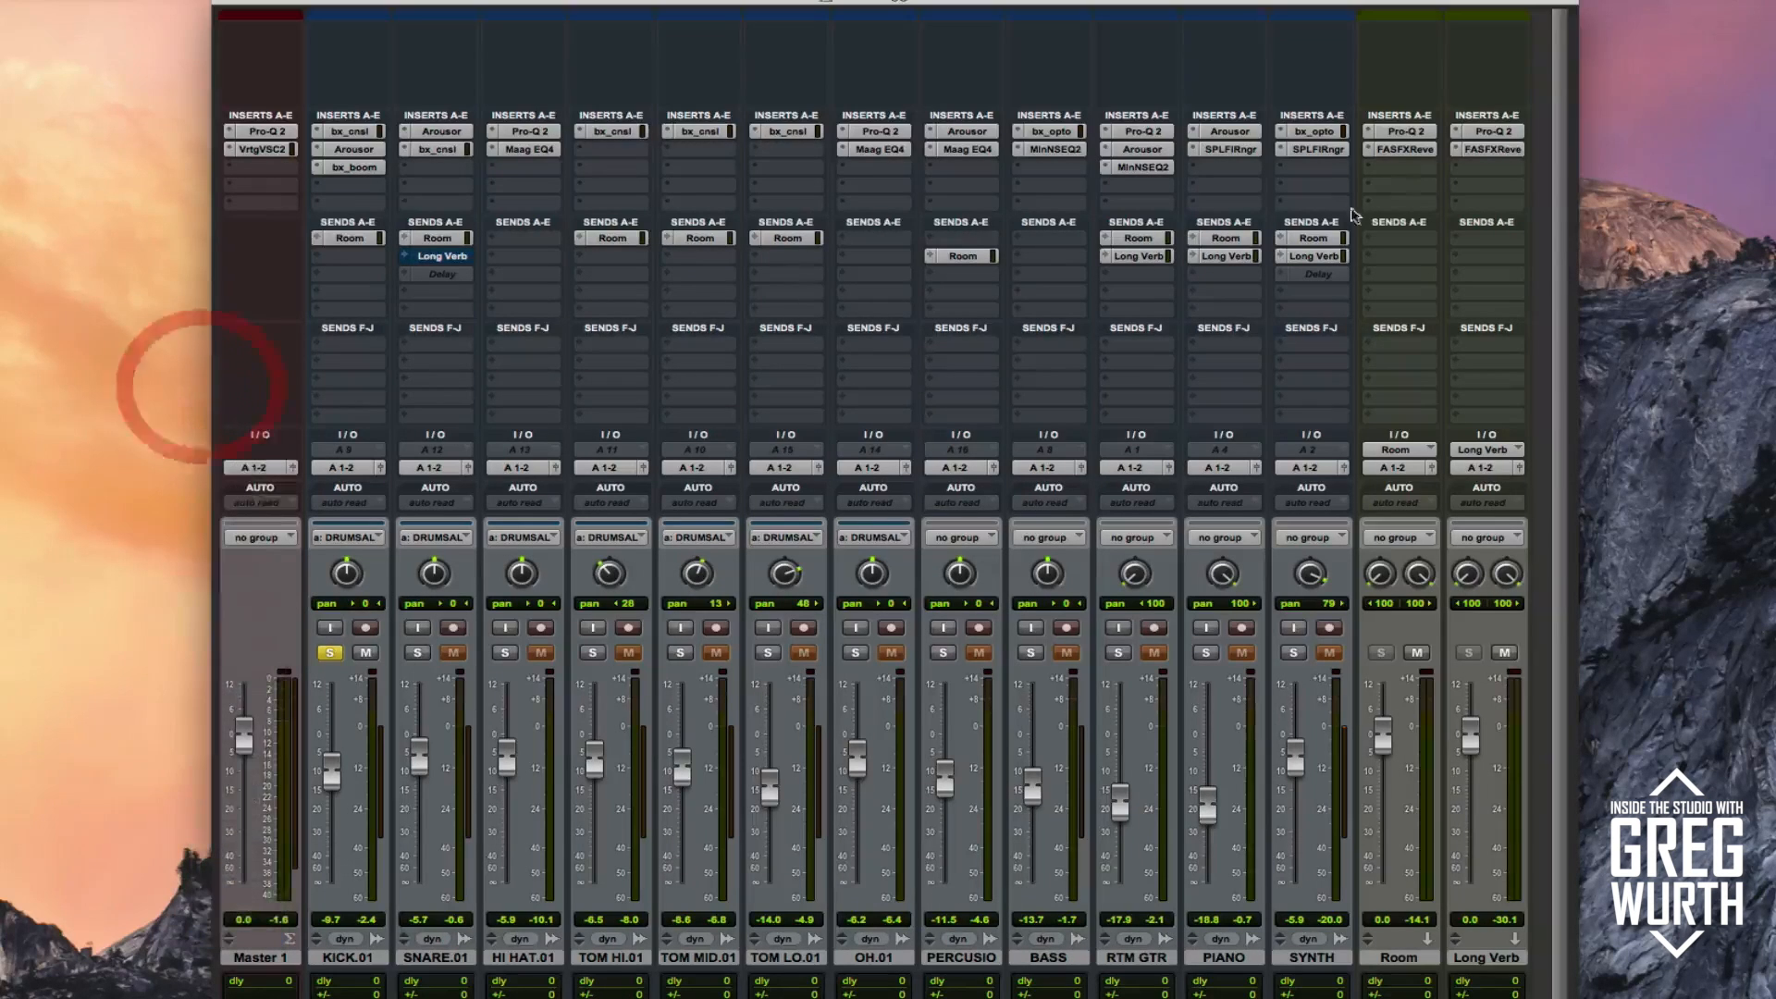
left_click(1405, 151)
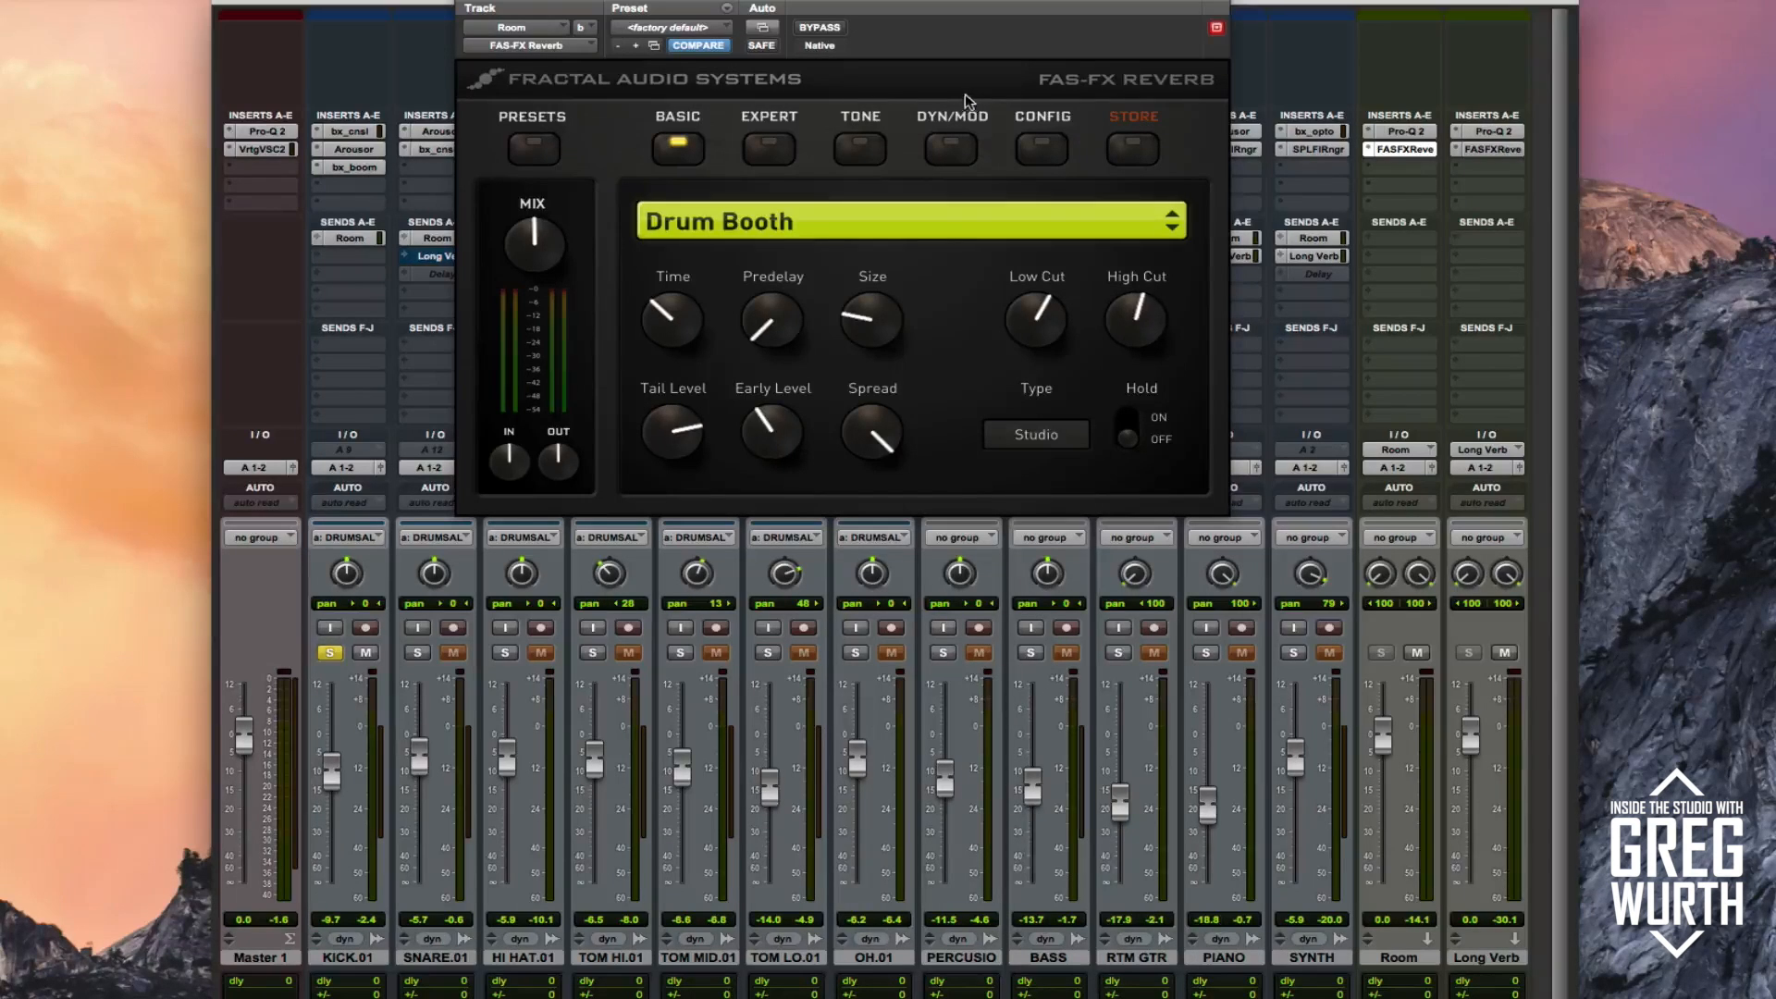
mouse_move(703, 298)
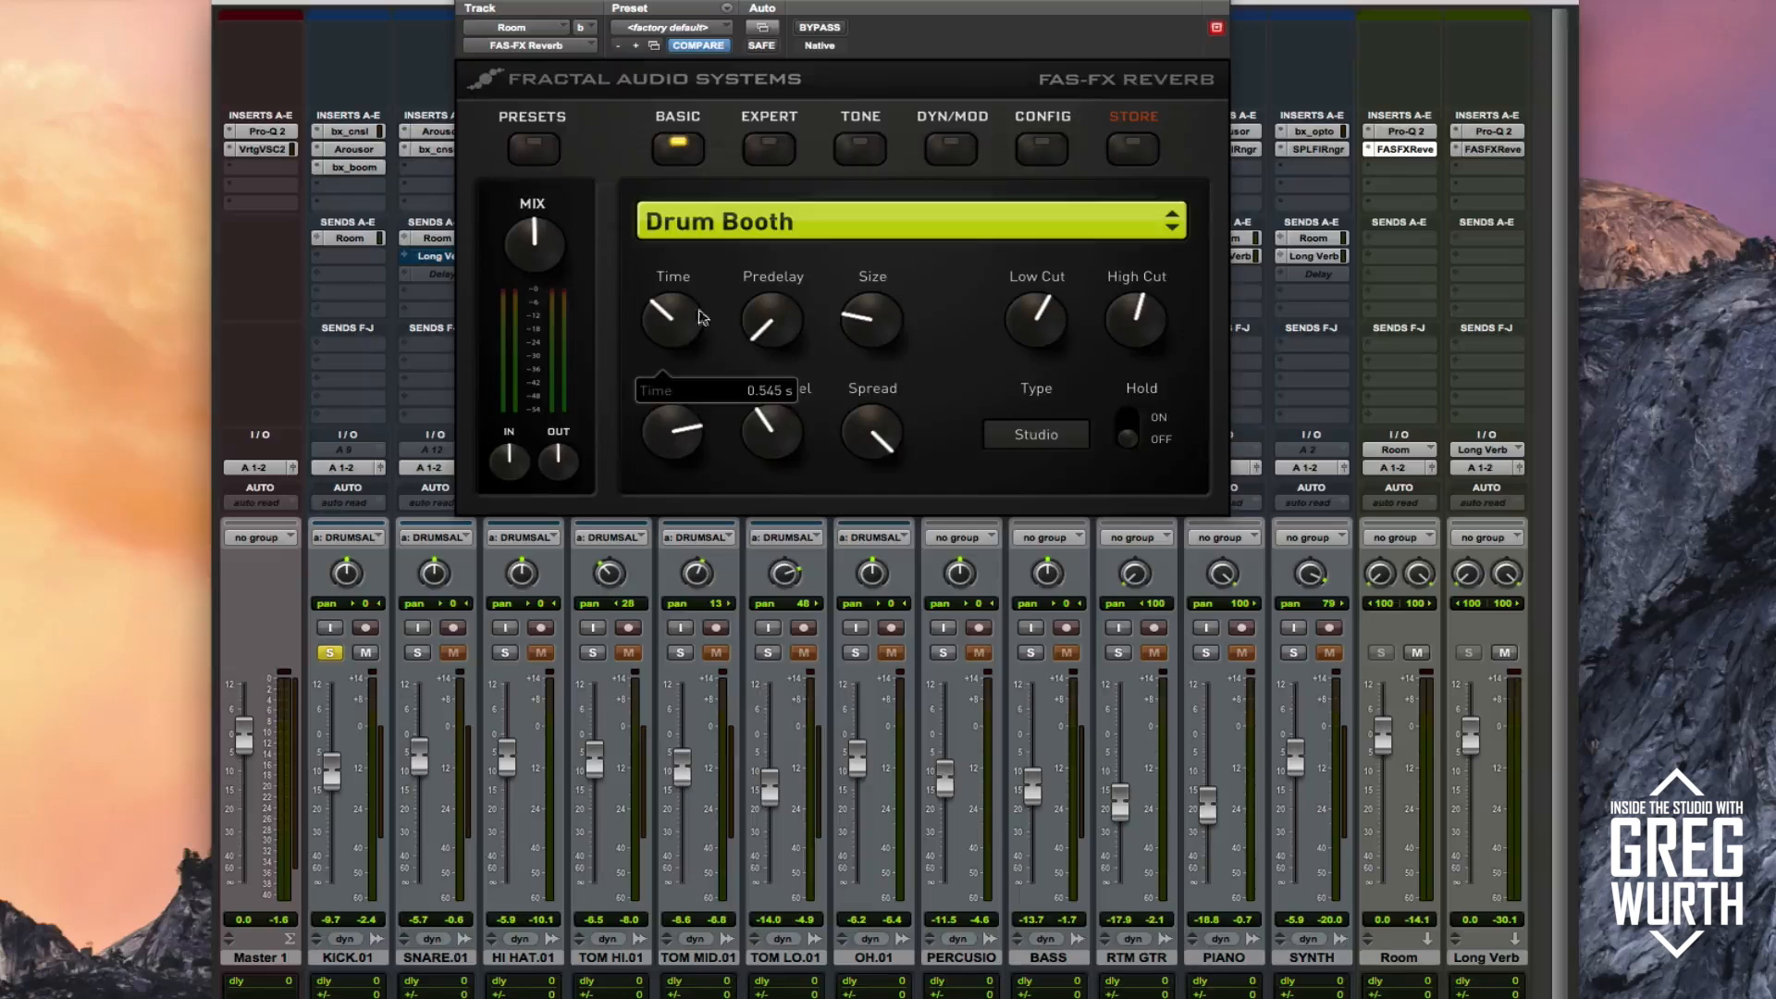
- Compare the kick with its Room send muted and unmuted during playback, then close the reverb window
left_click(353, 240)
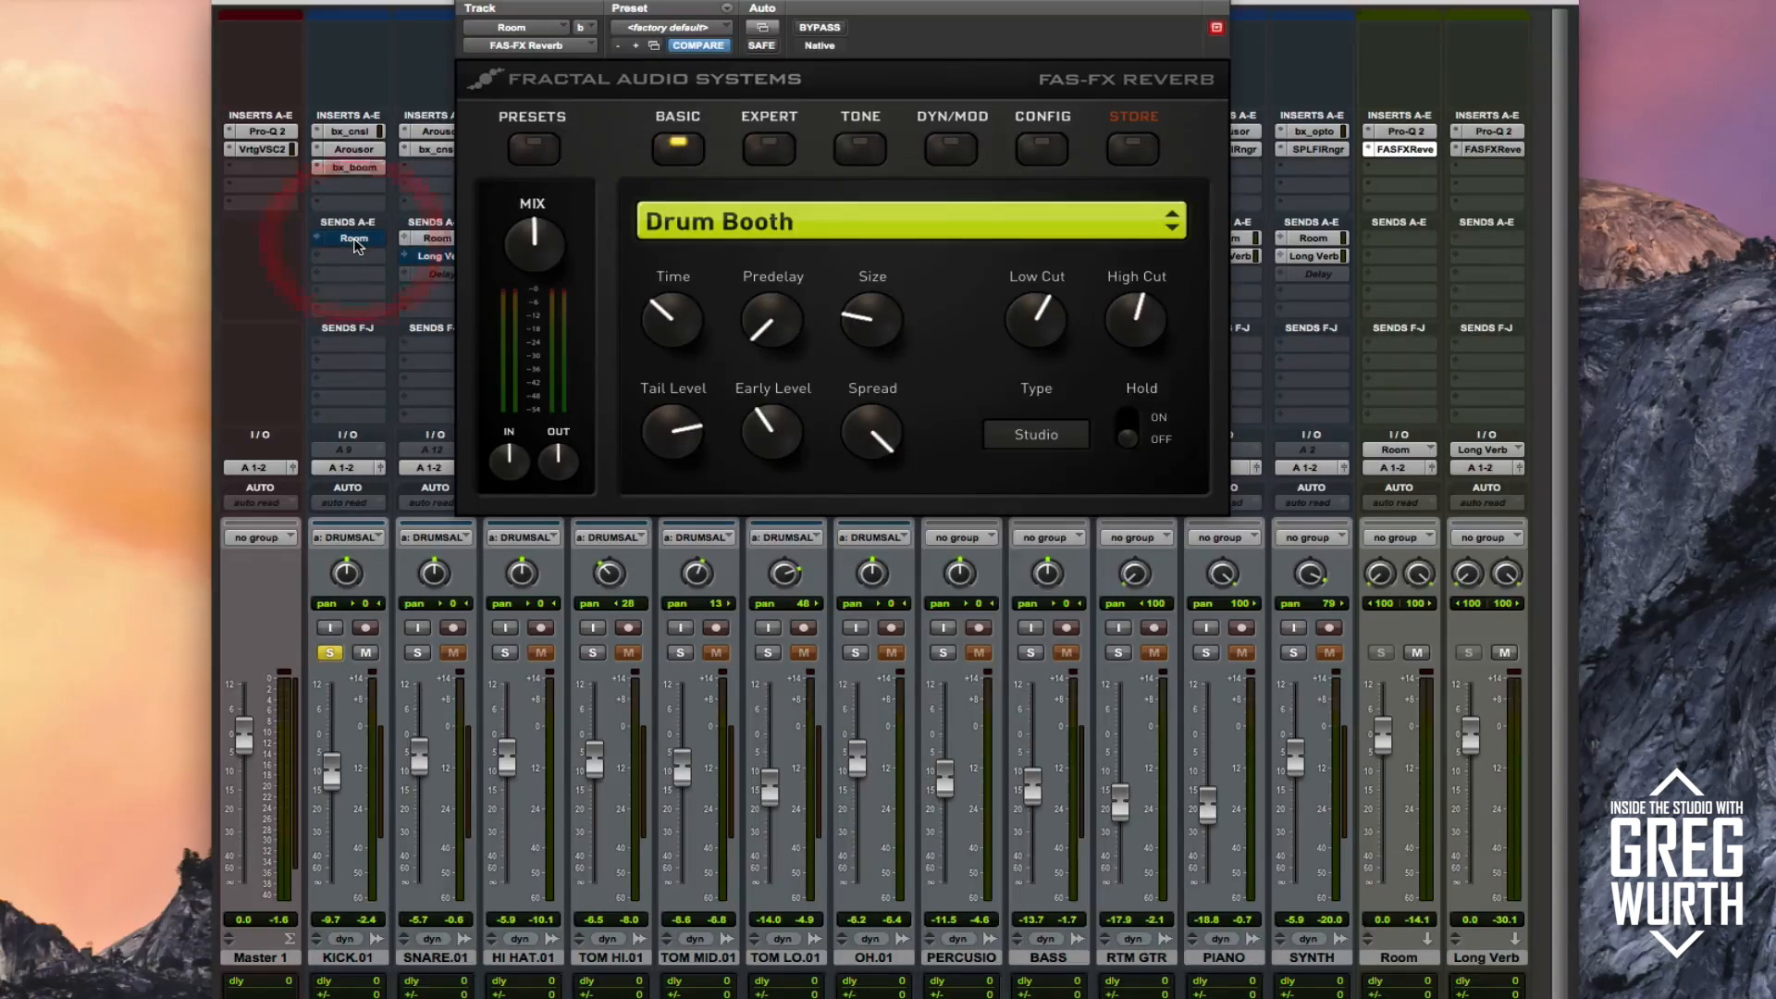
key("space")
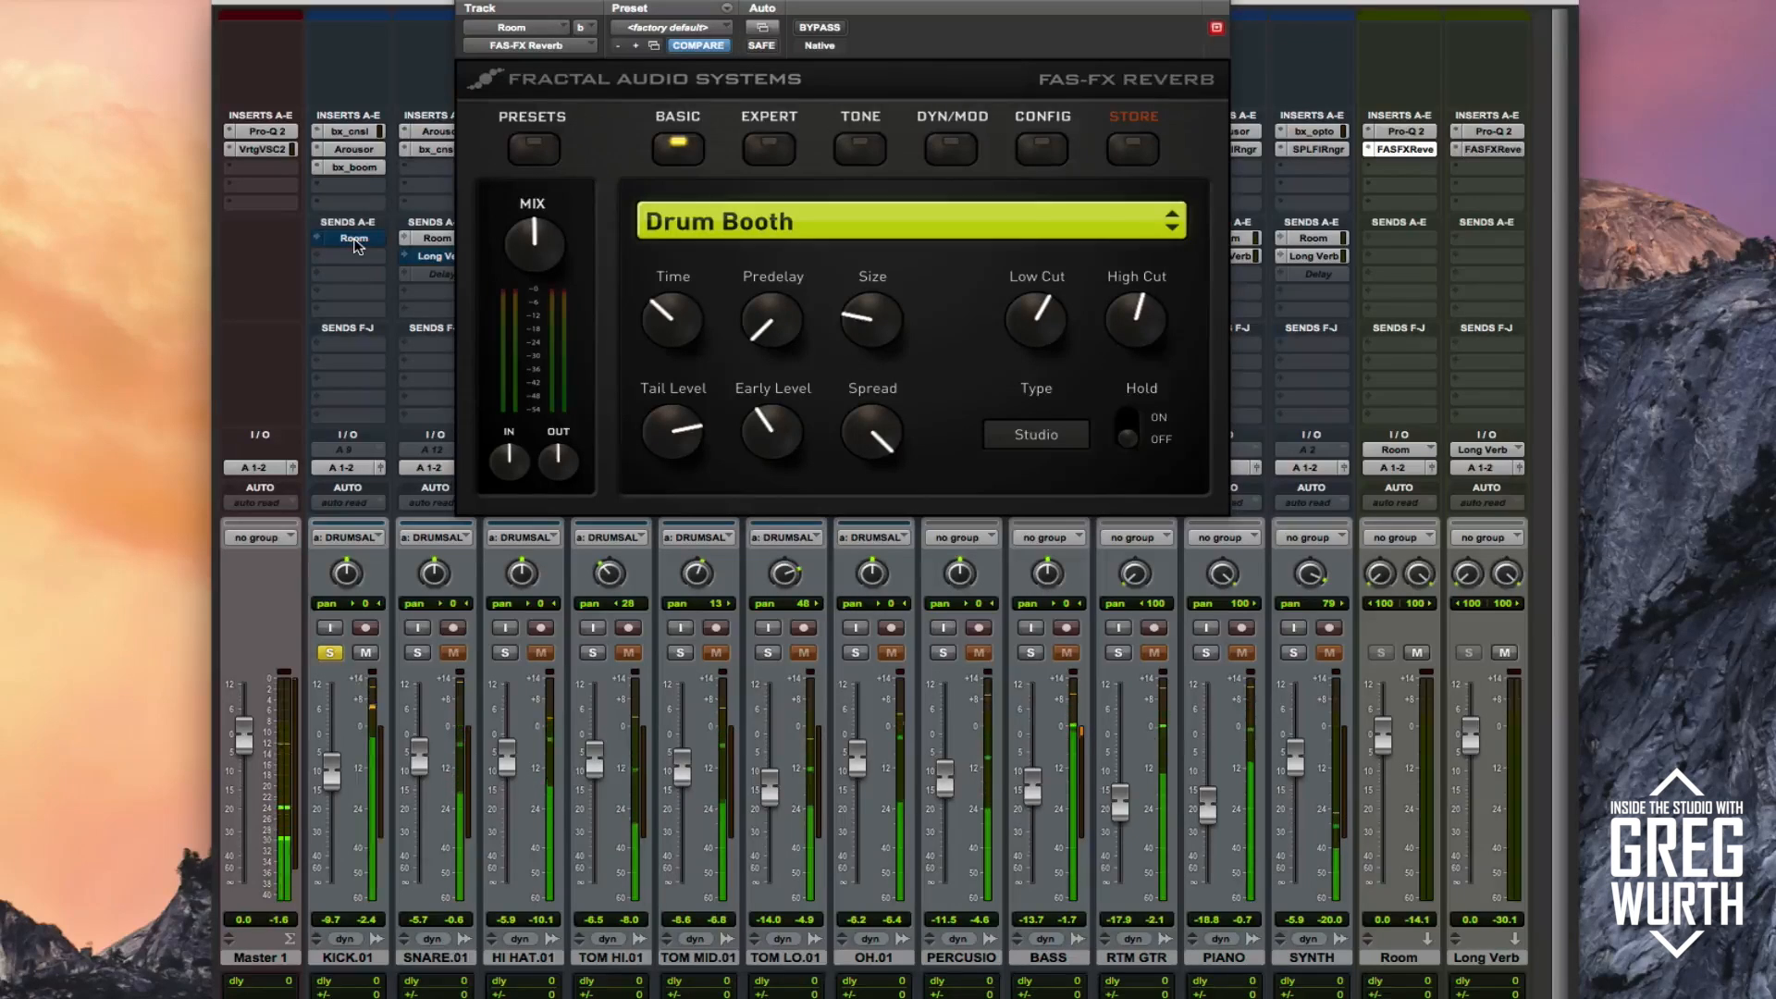
left_click(357, 237, "super")
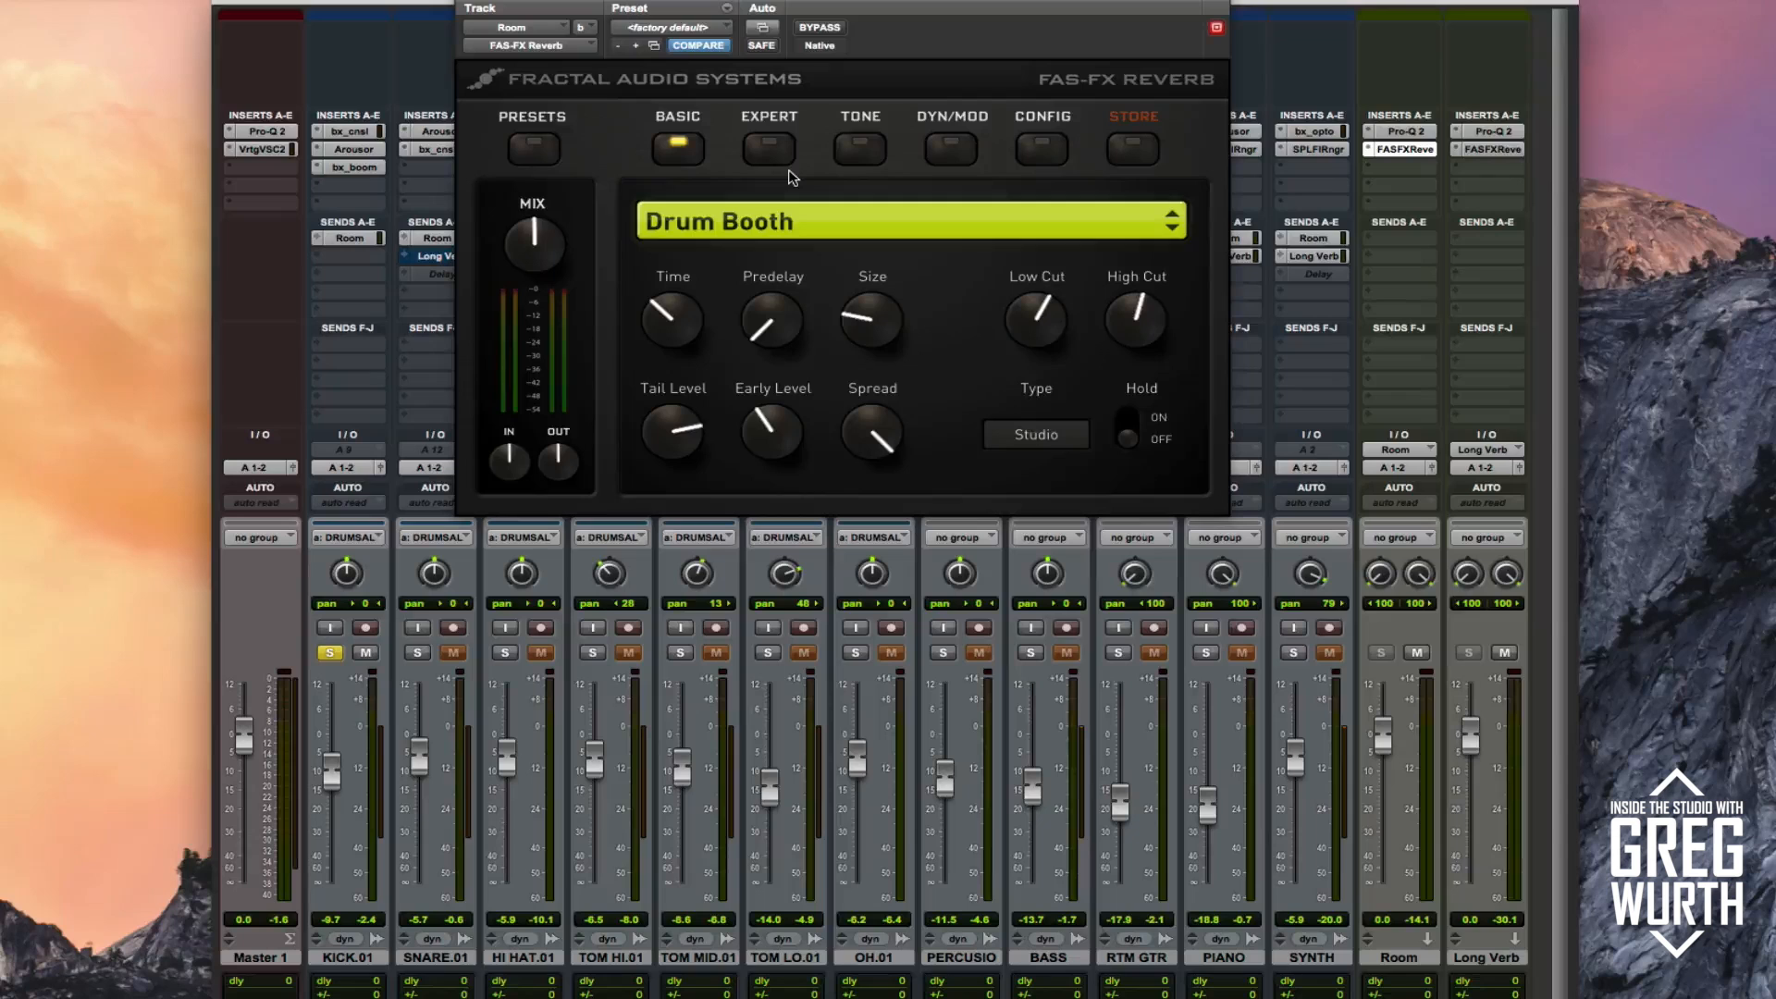
left_click(465, 5)
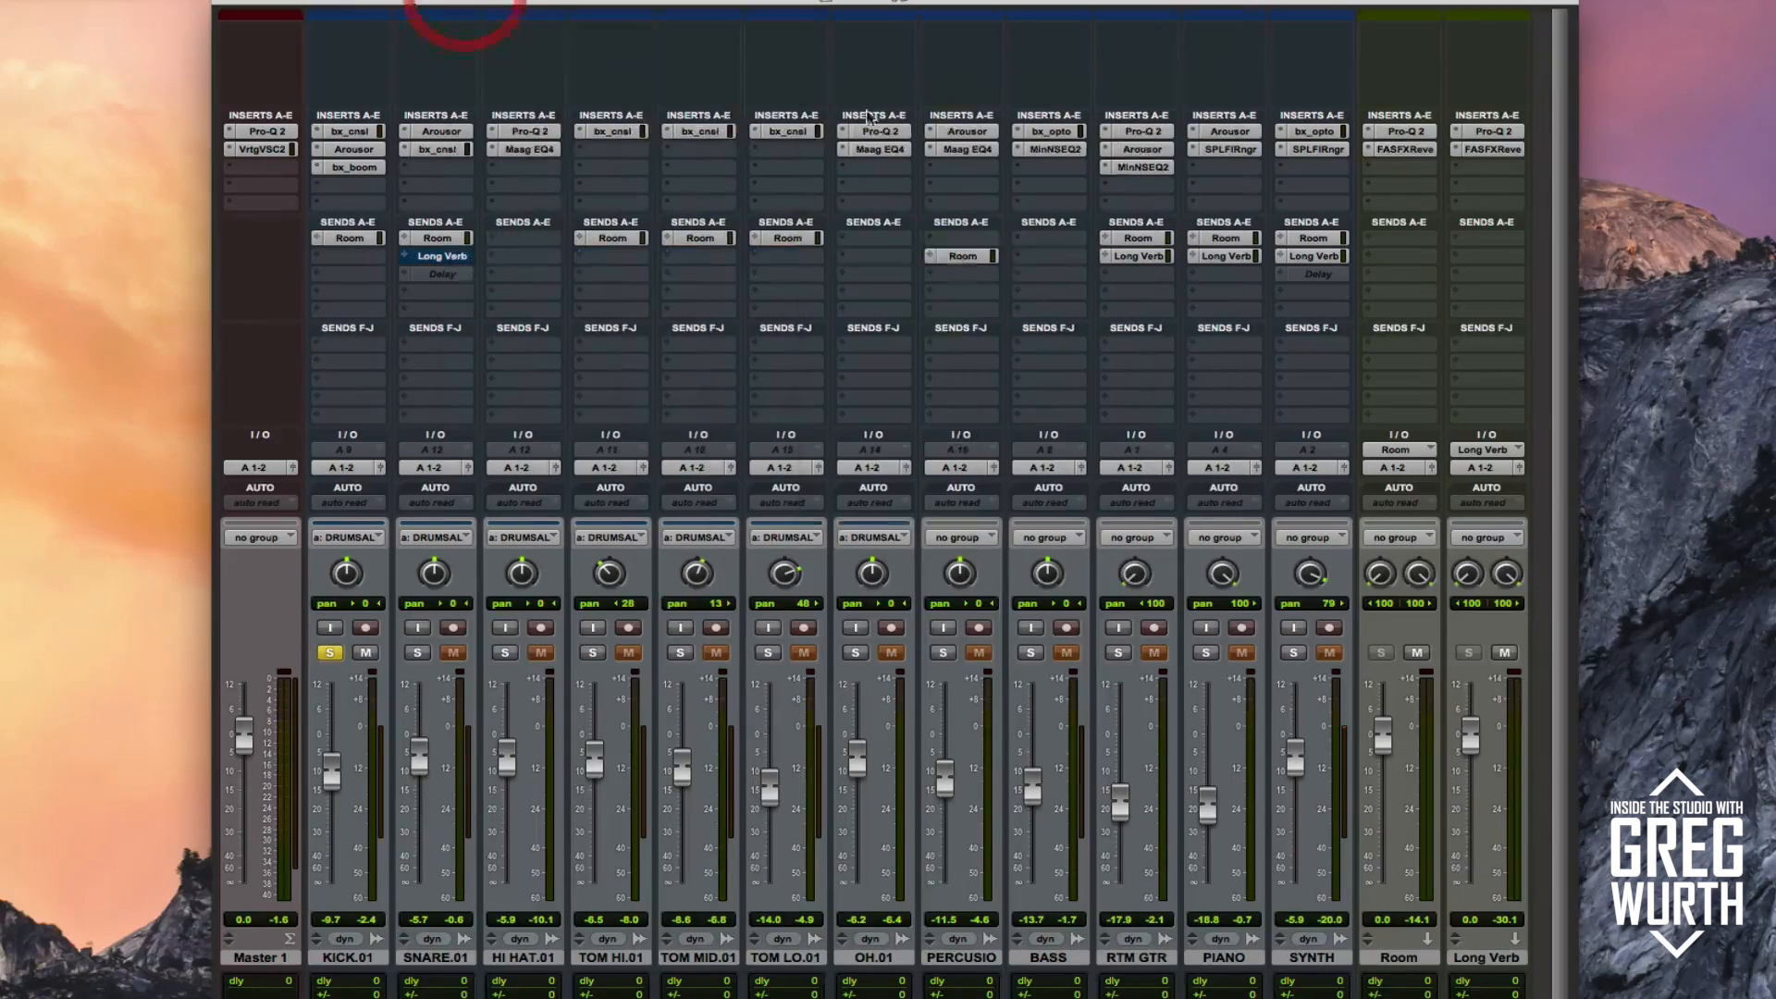
- Open FabFilter Pro-Q 2 on the Room track and compare the reverb with the EQ bypassed and active
left_click(1419, 135)
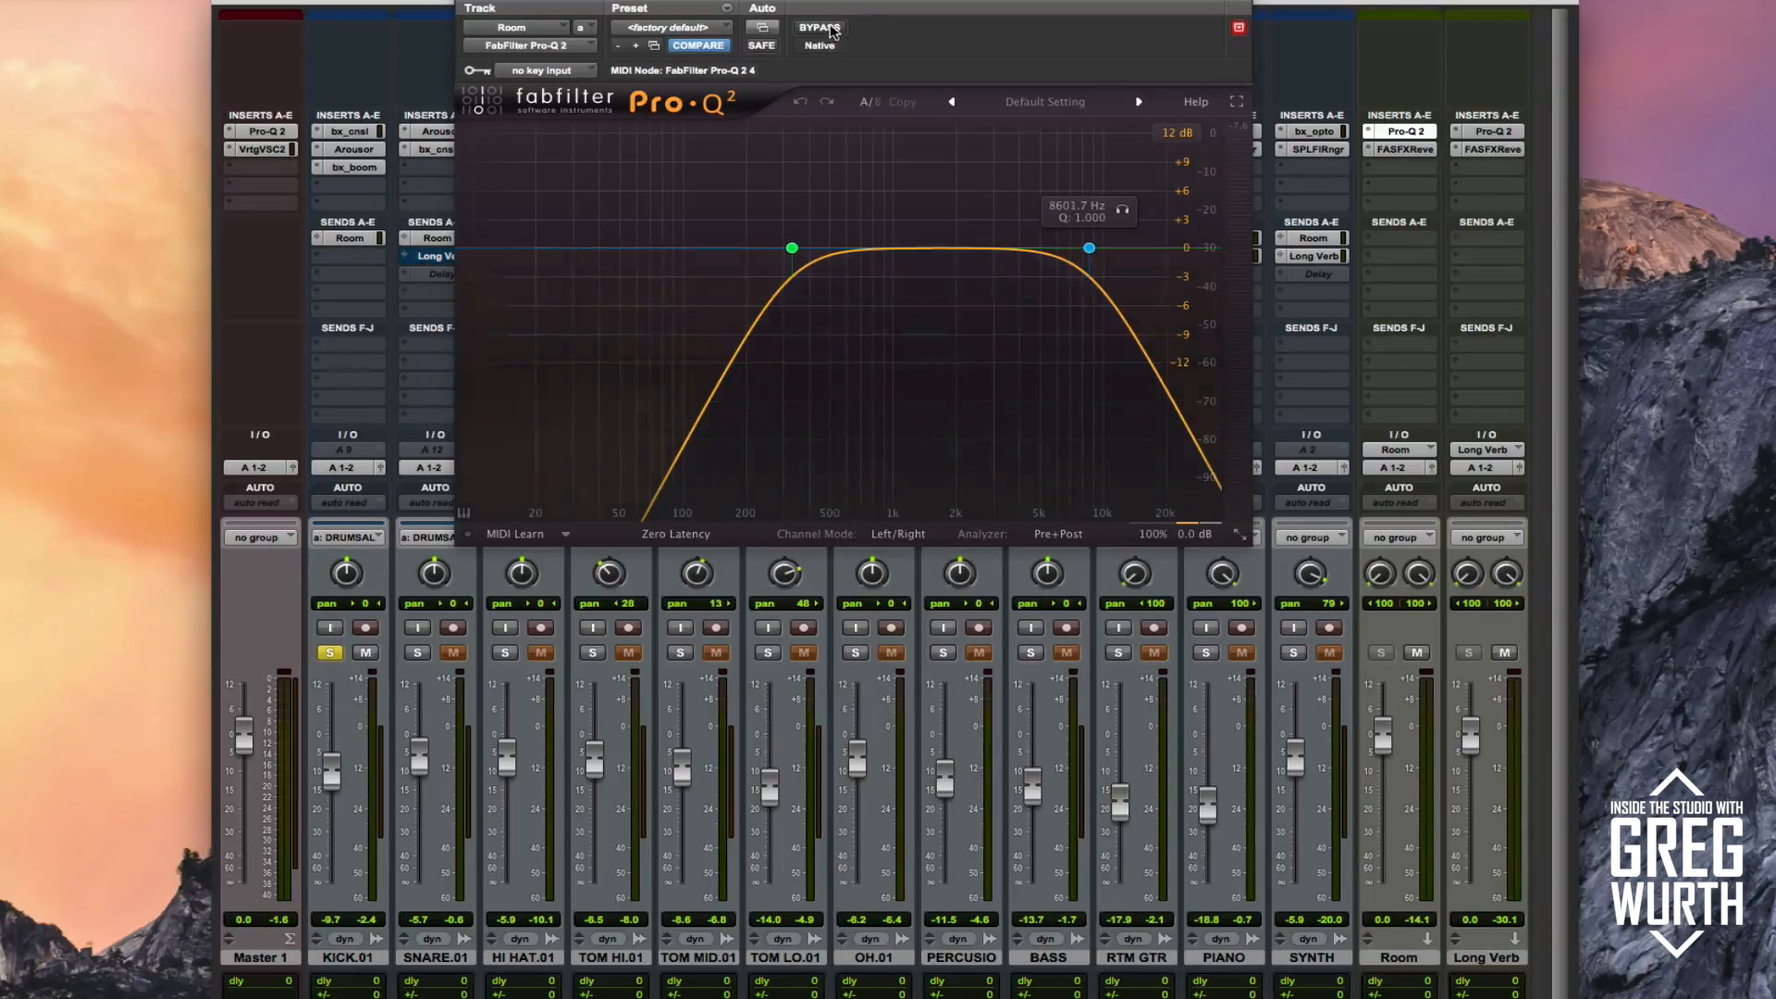
left_click(828, 29)
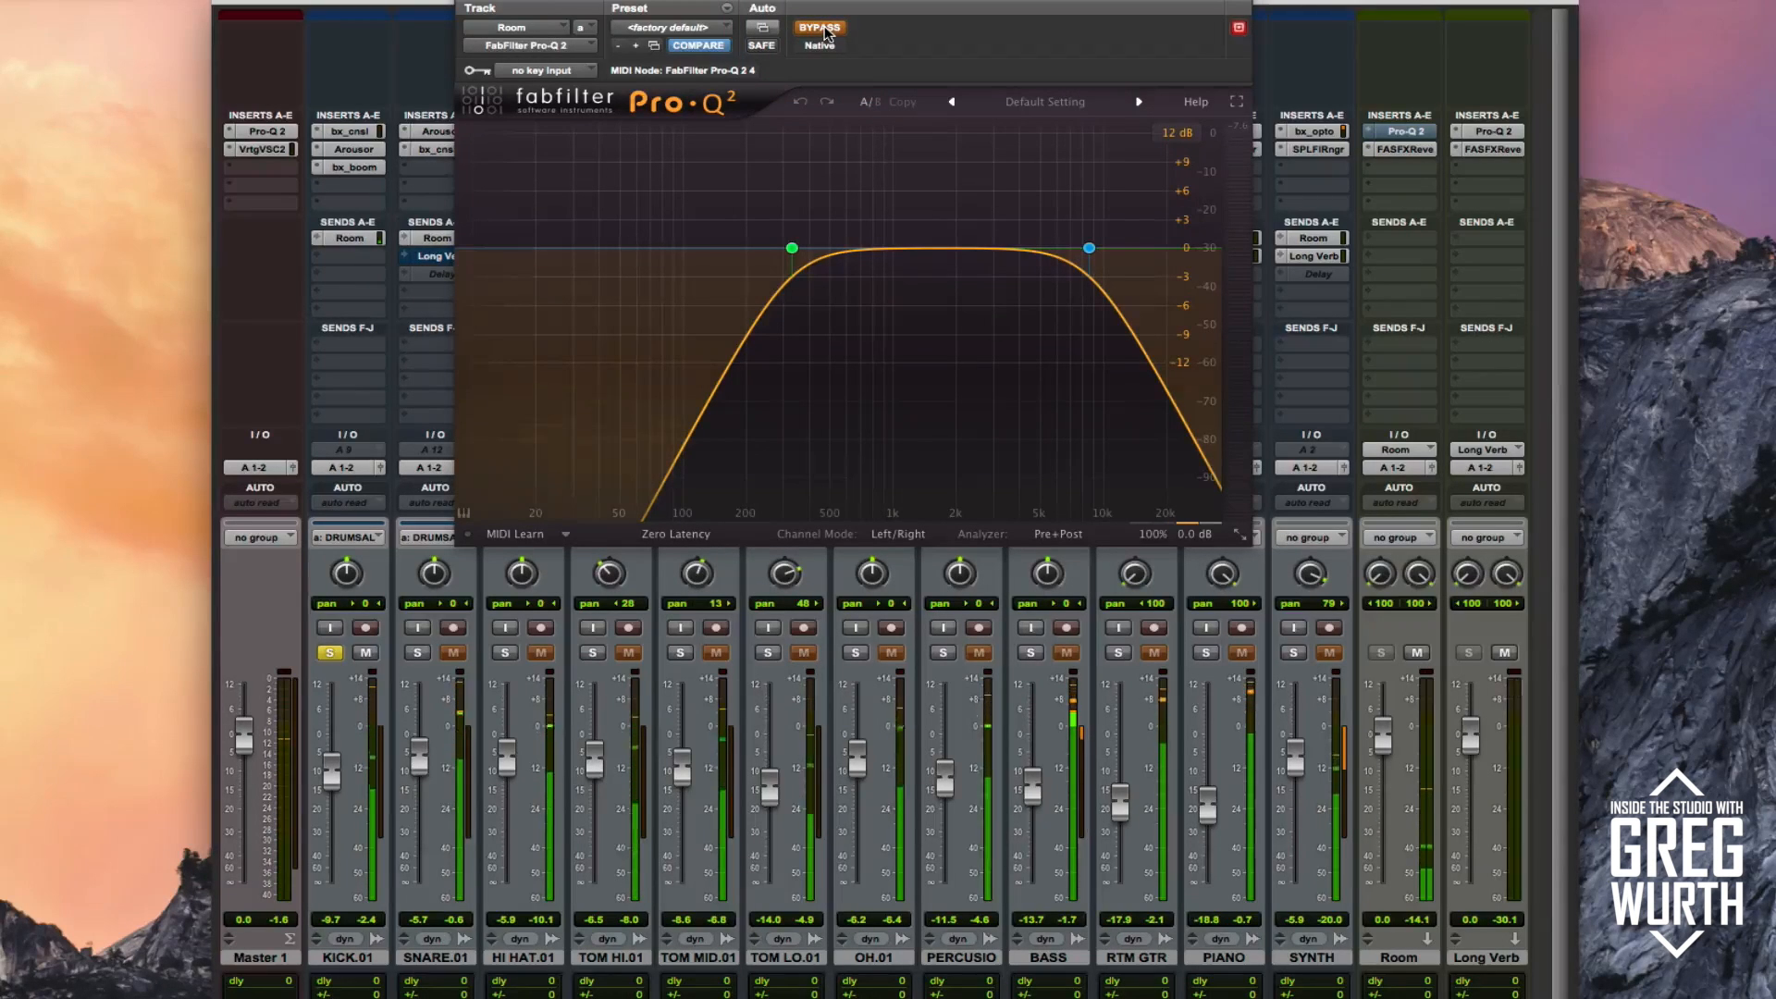
left_click(826, 31)
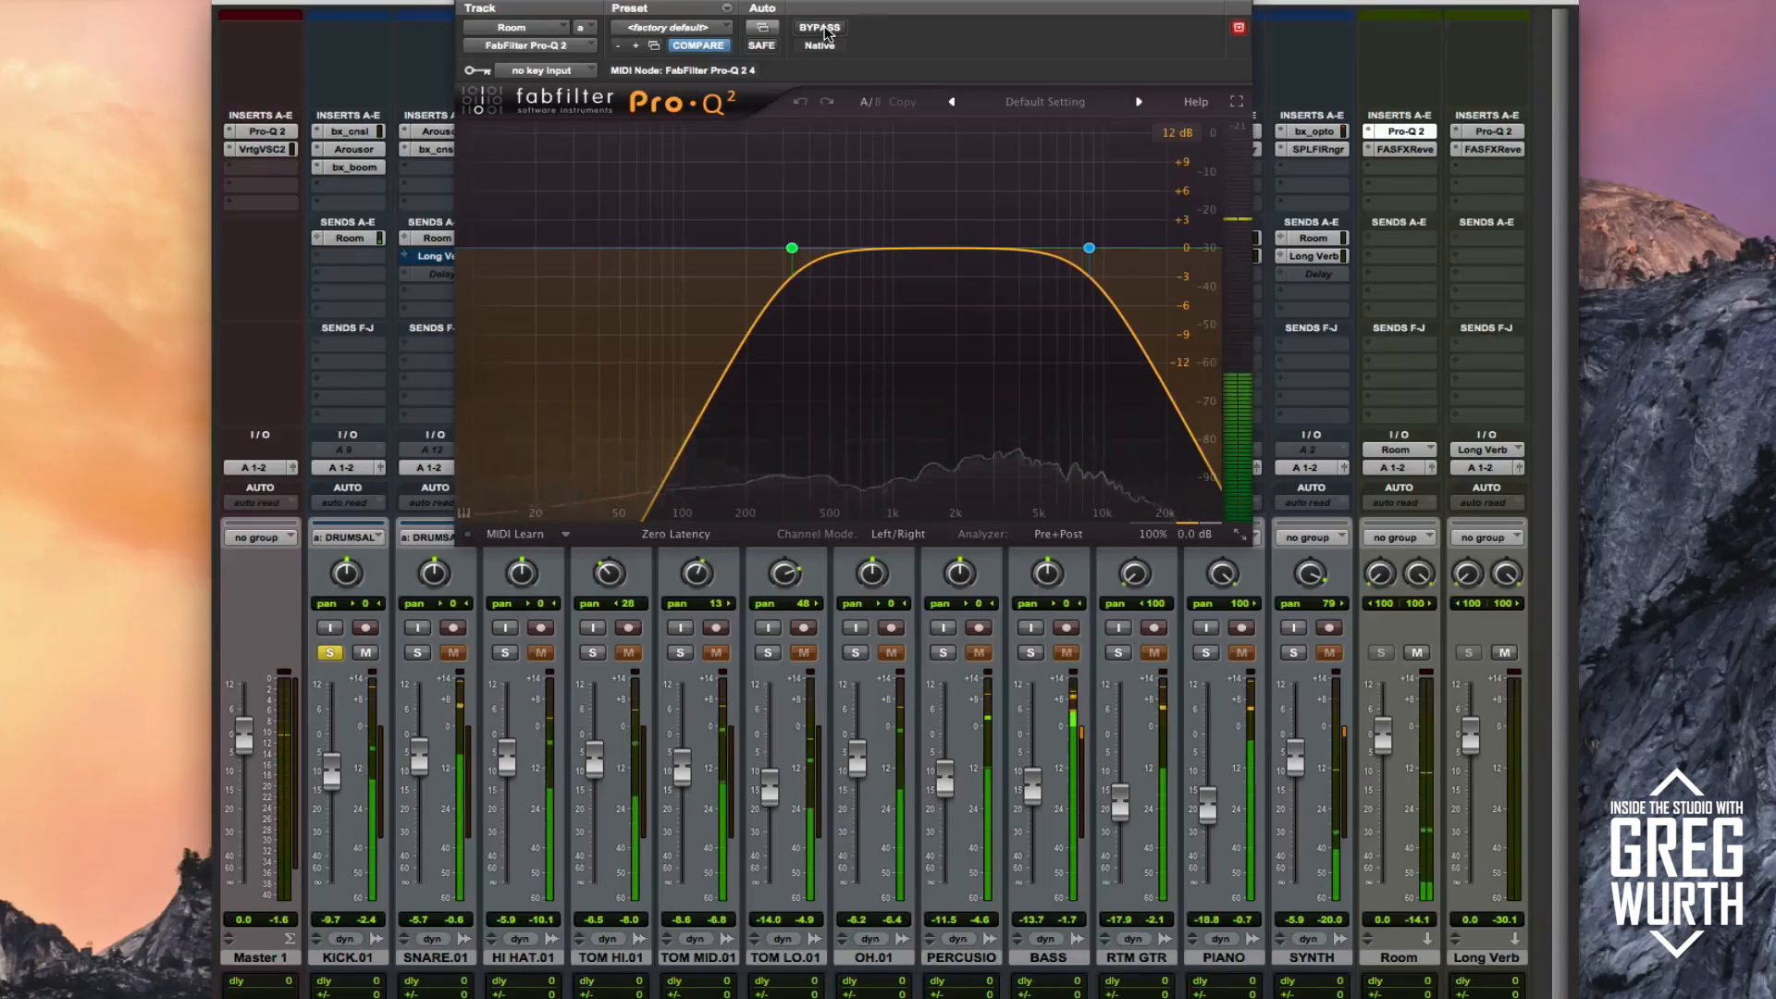
left_click(826, 31)
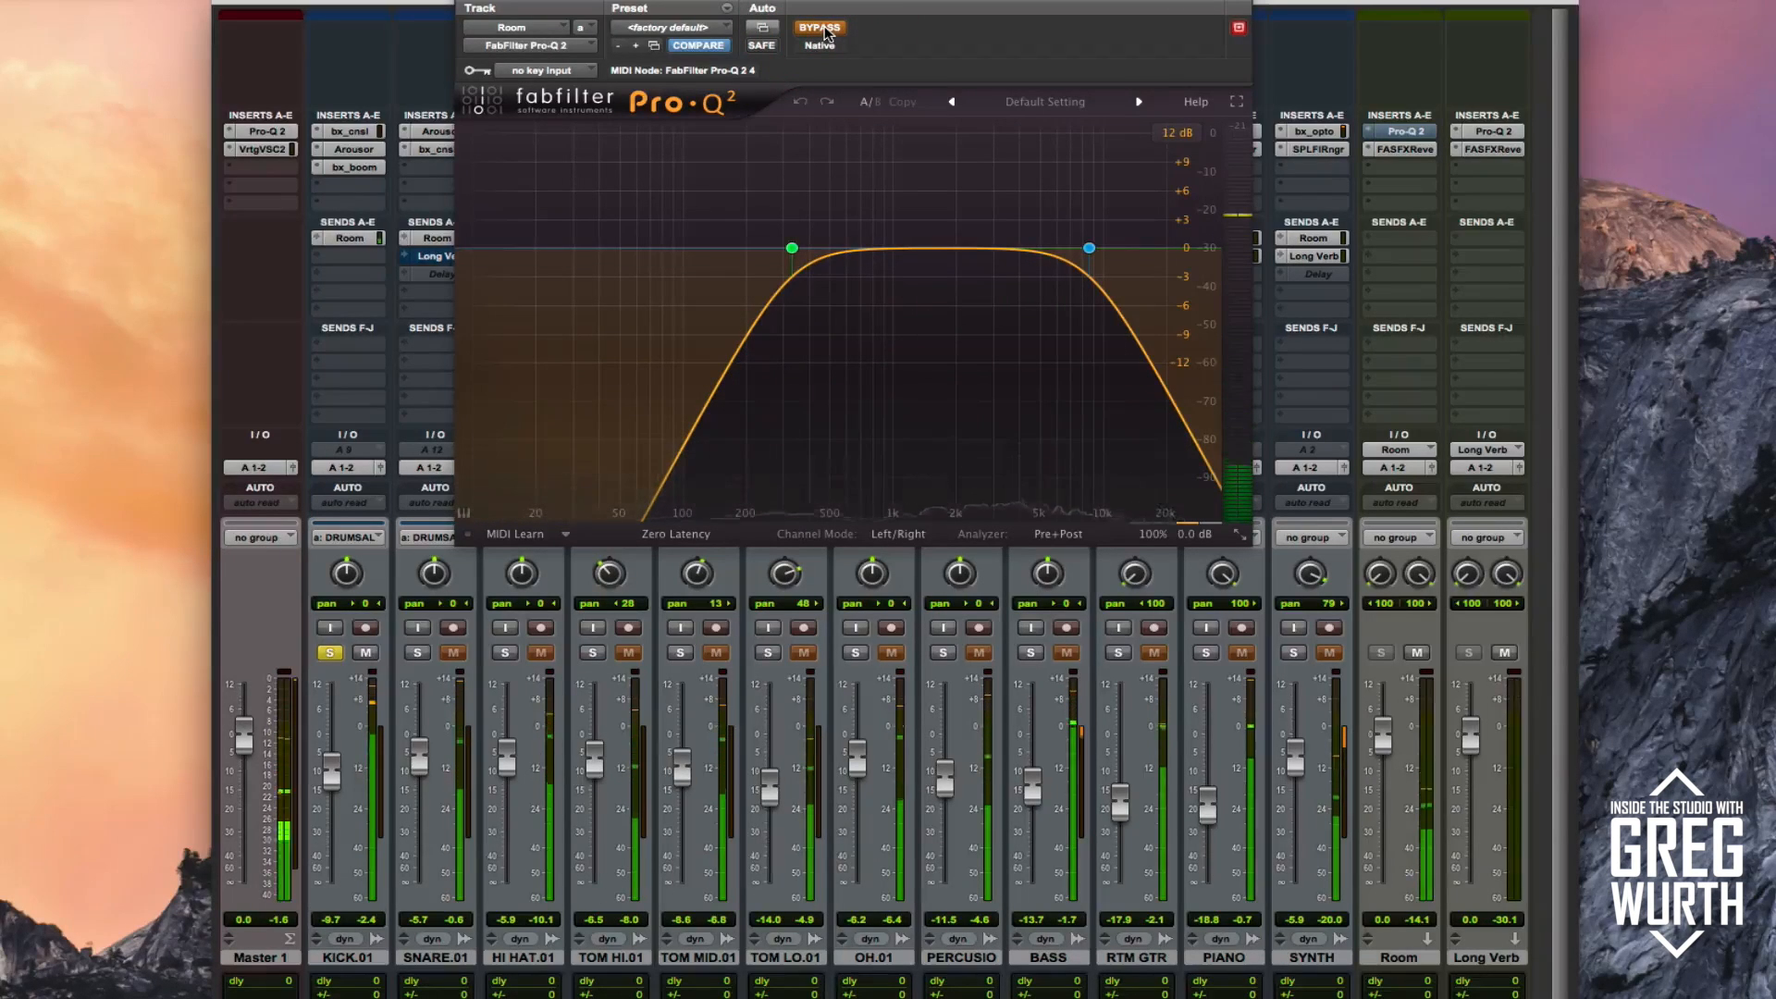
left_click(826, 32)
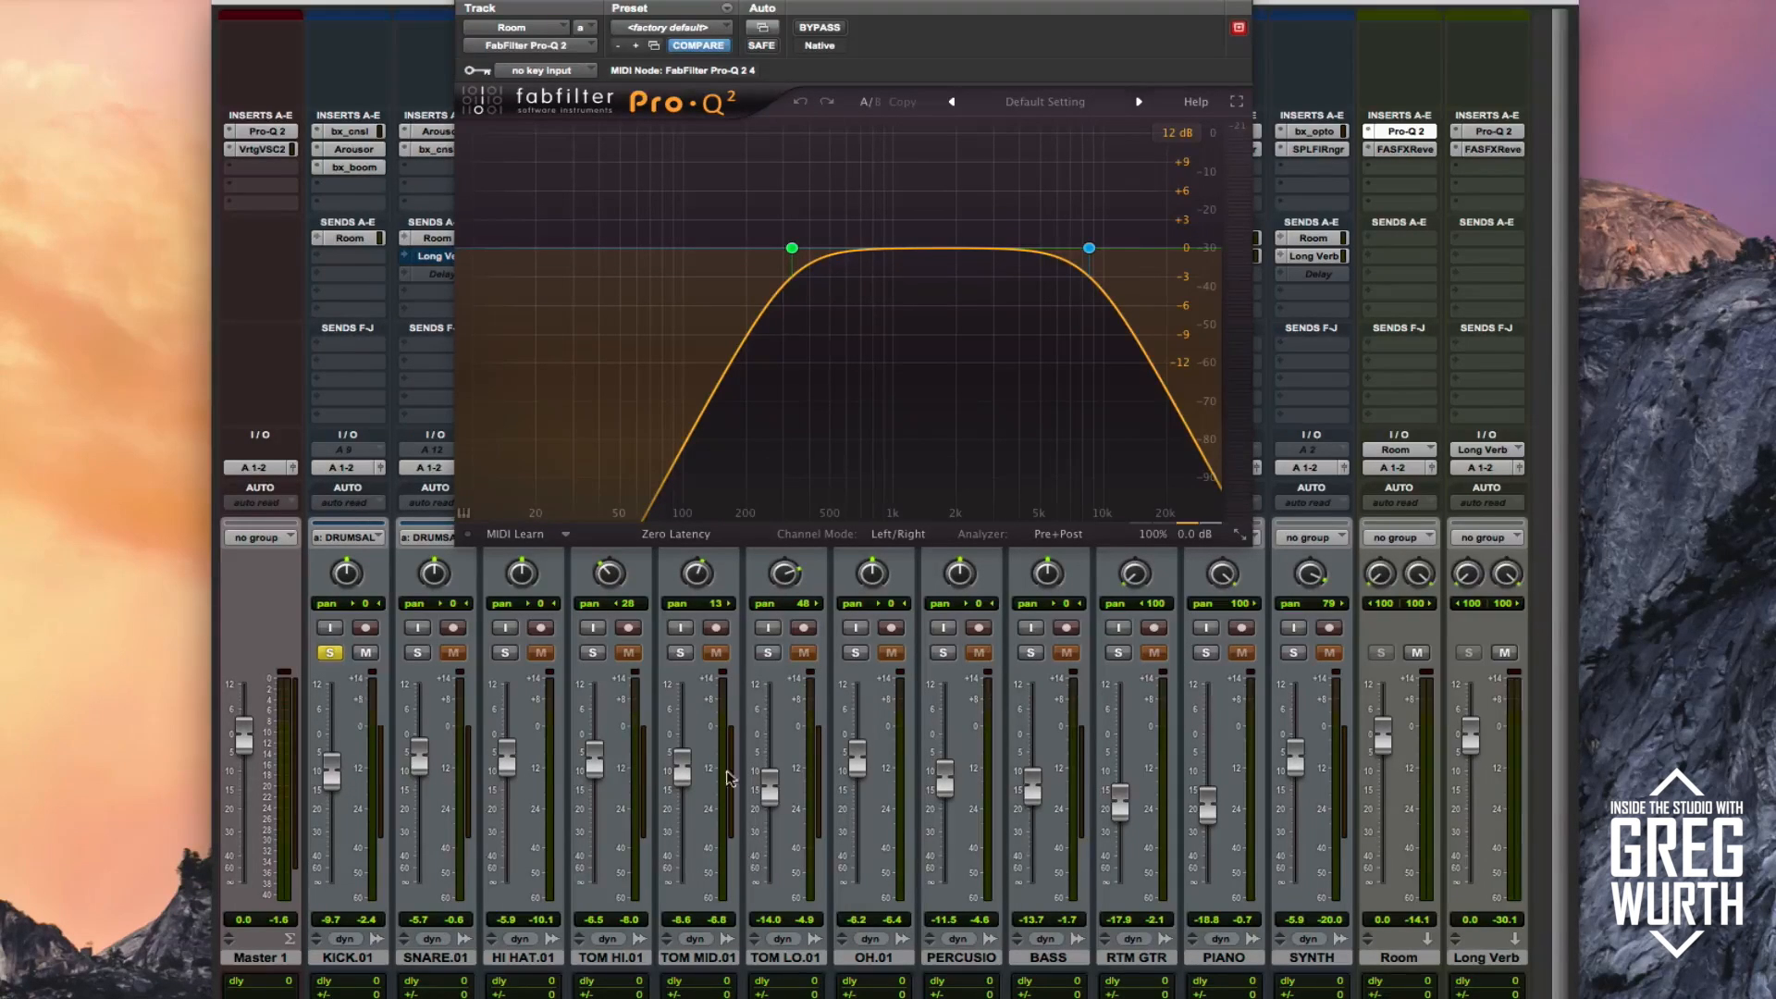
- Check the kick's Room send level, then close the Pro-Q 2 and send windows
left_click(360, 240)
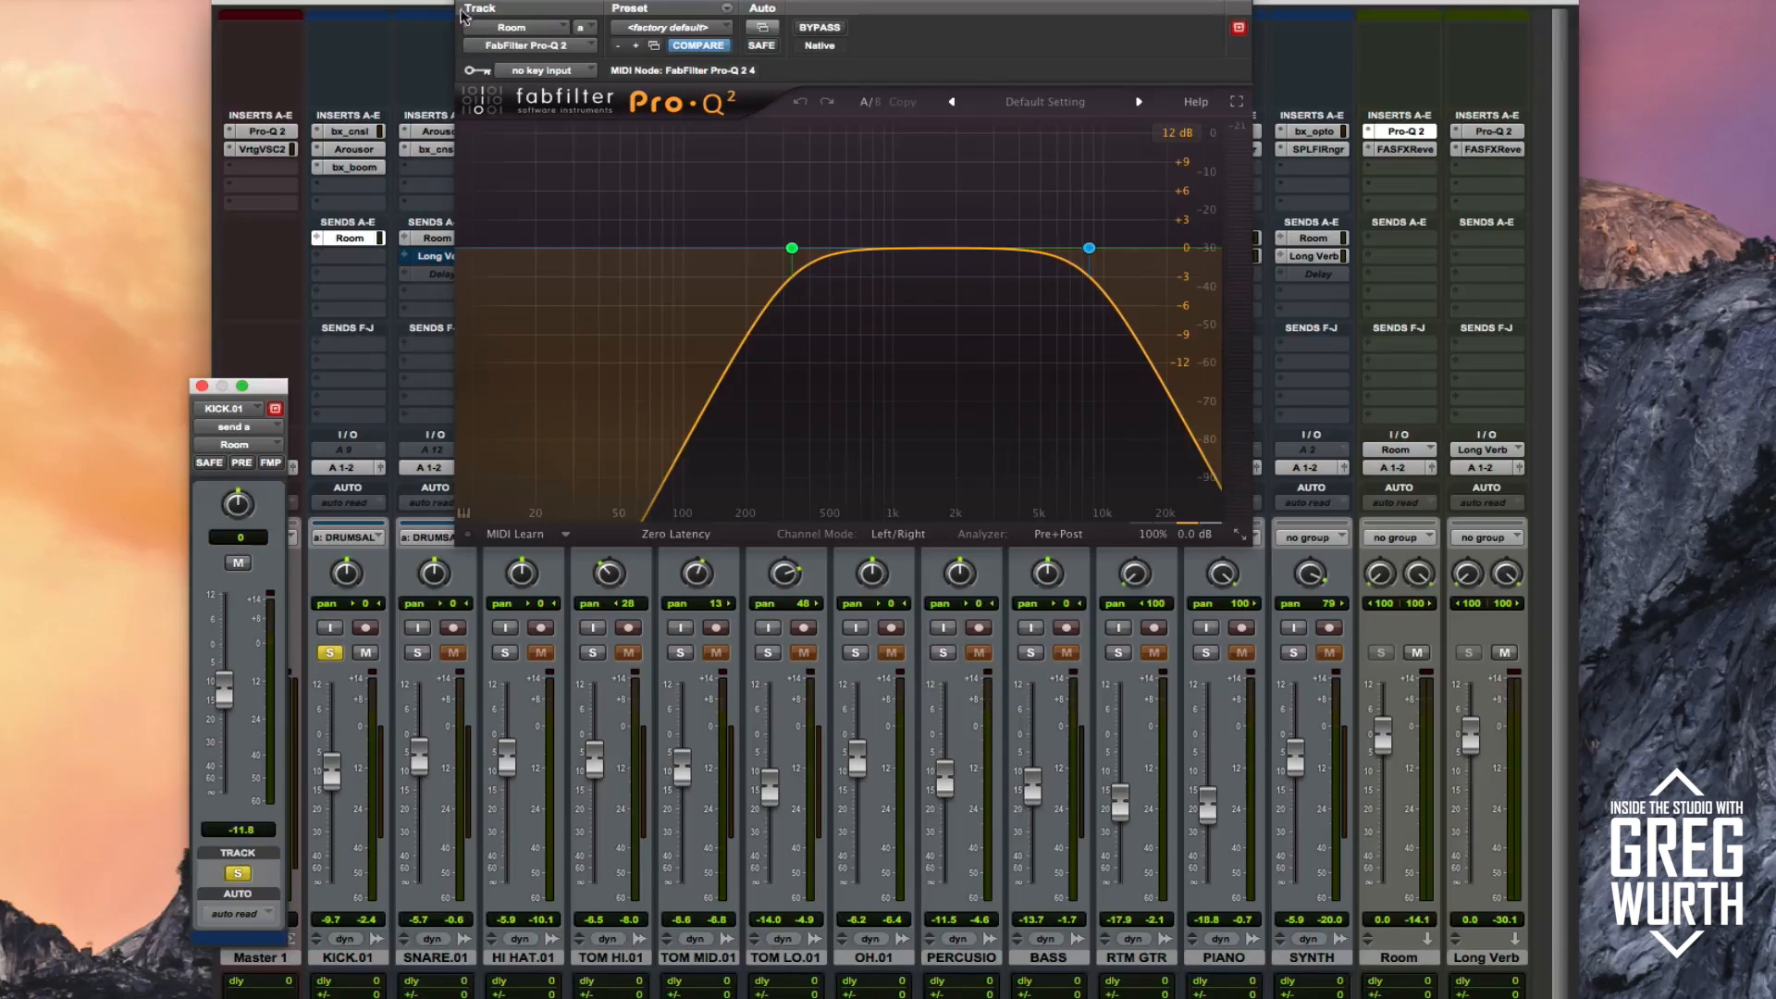
left_click(467, 5)
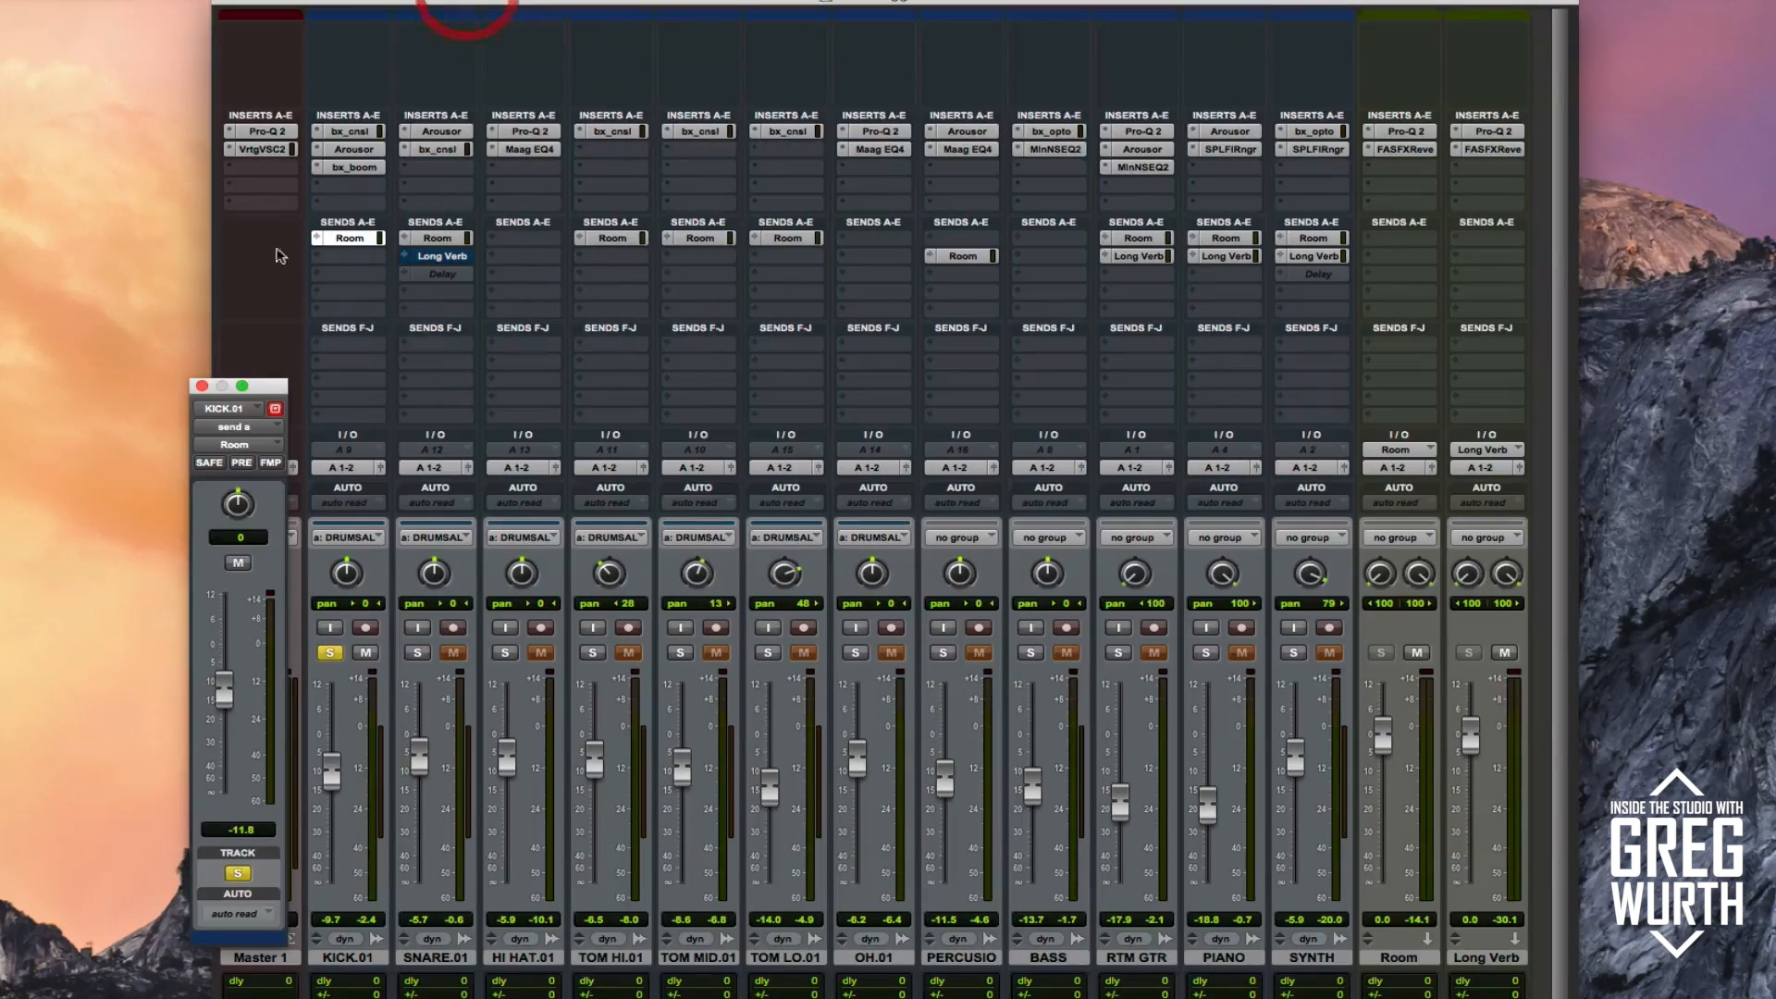
left_click(202, 385)
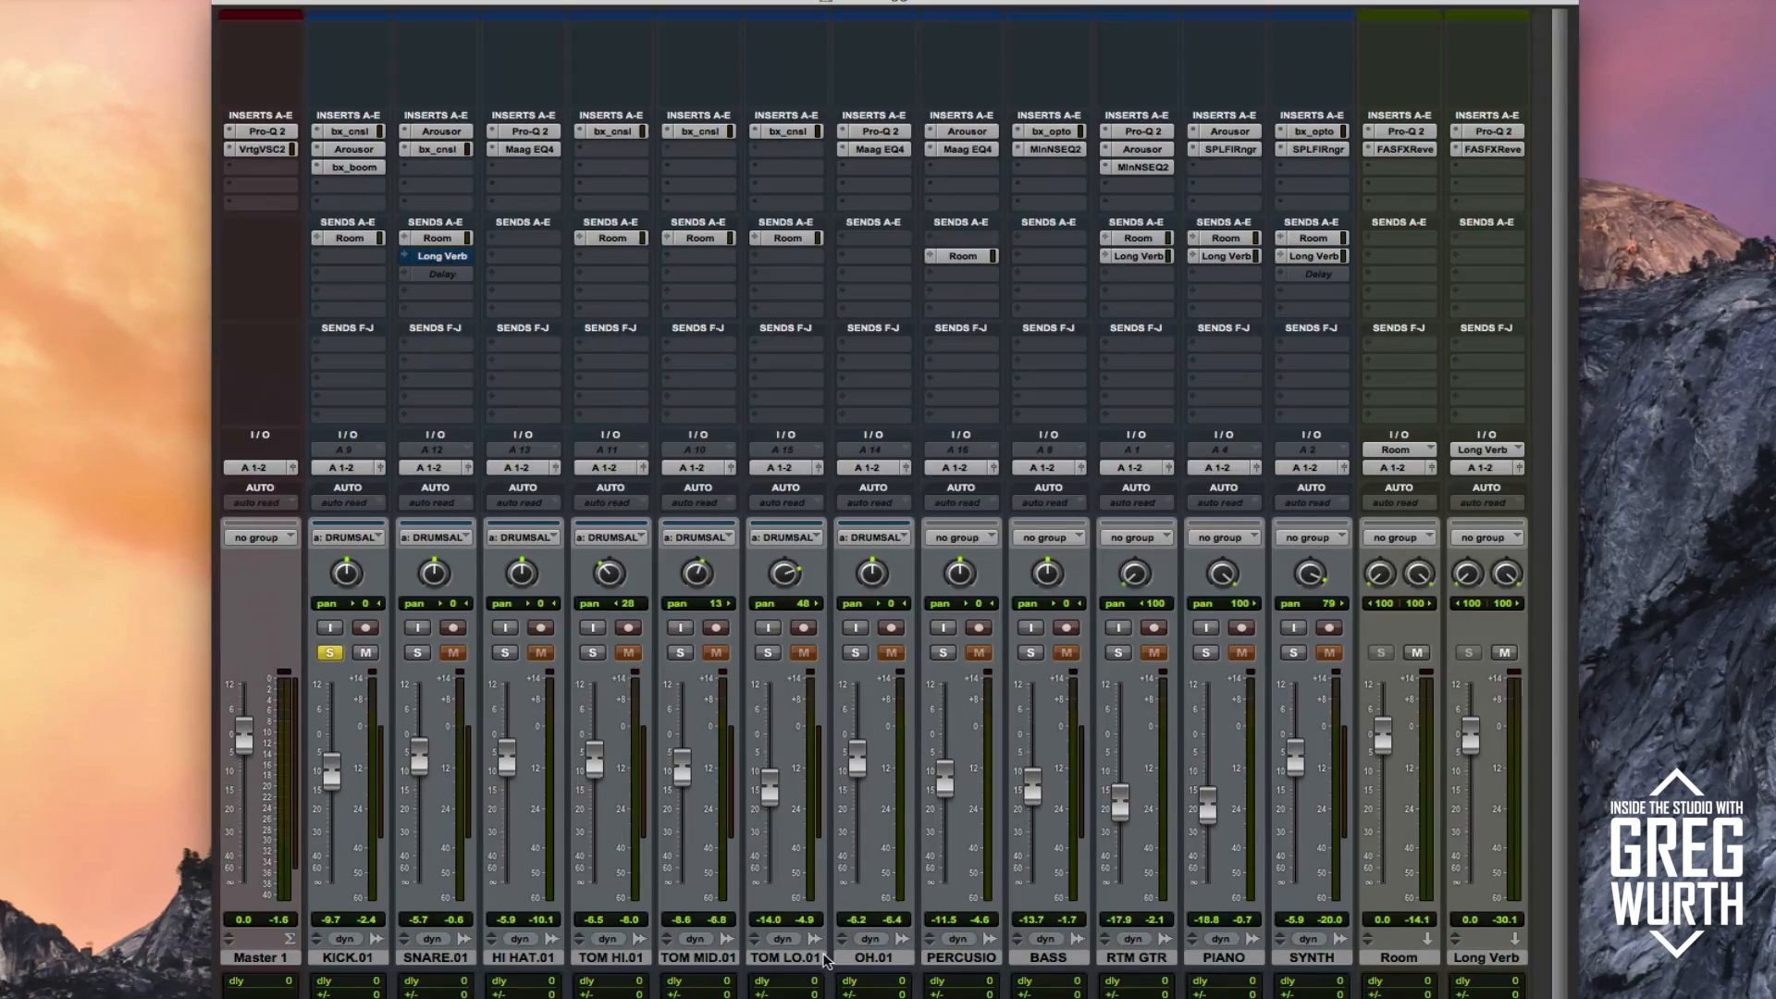
- Solo the snare instead of the kick, bypass its Arousor and bx_console inserts, and audition it in playback
left_click(330, 652)
left_click(418, 653)
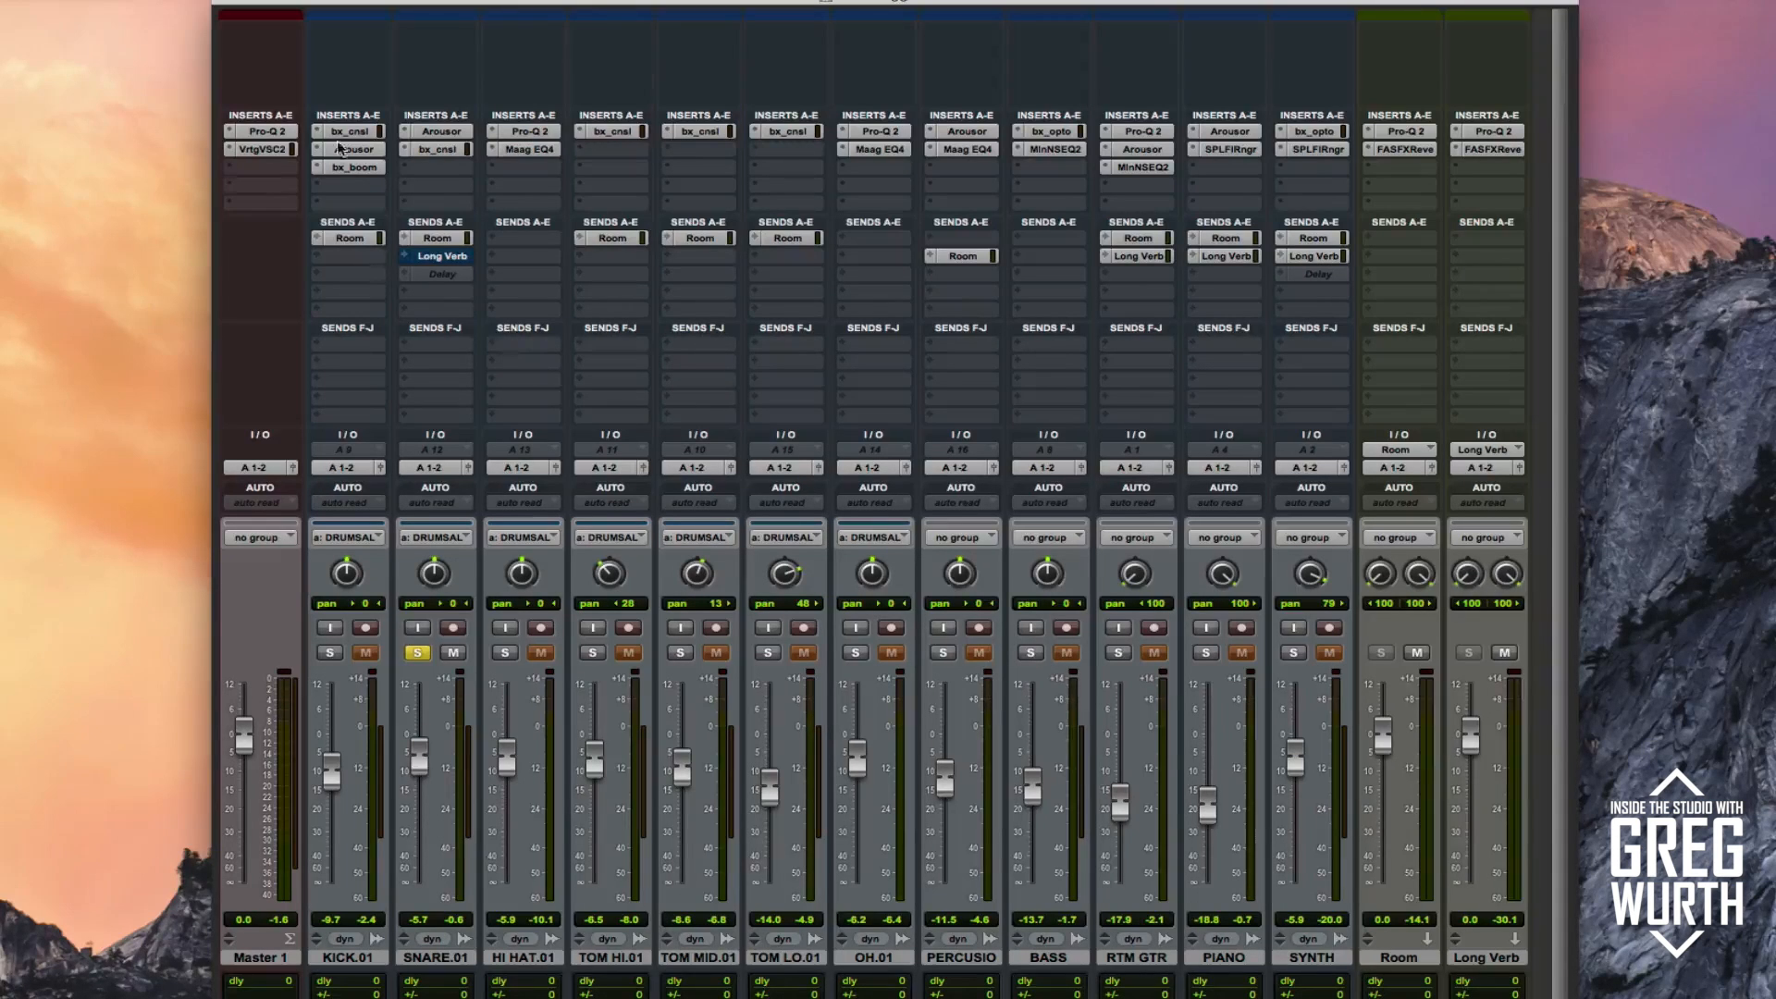
left_click(442, 147, "super")
key("space")
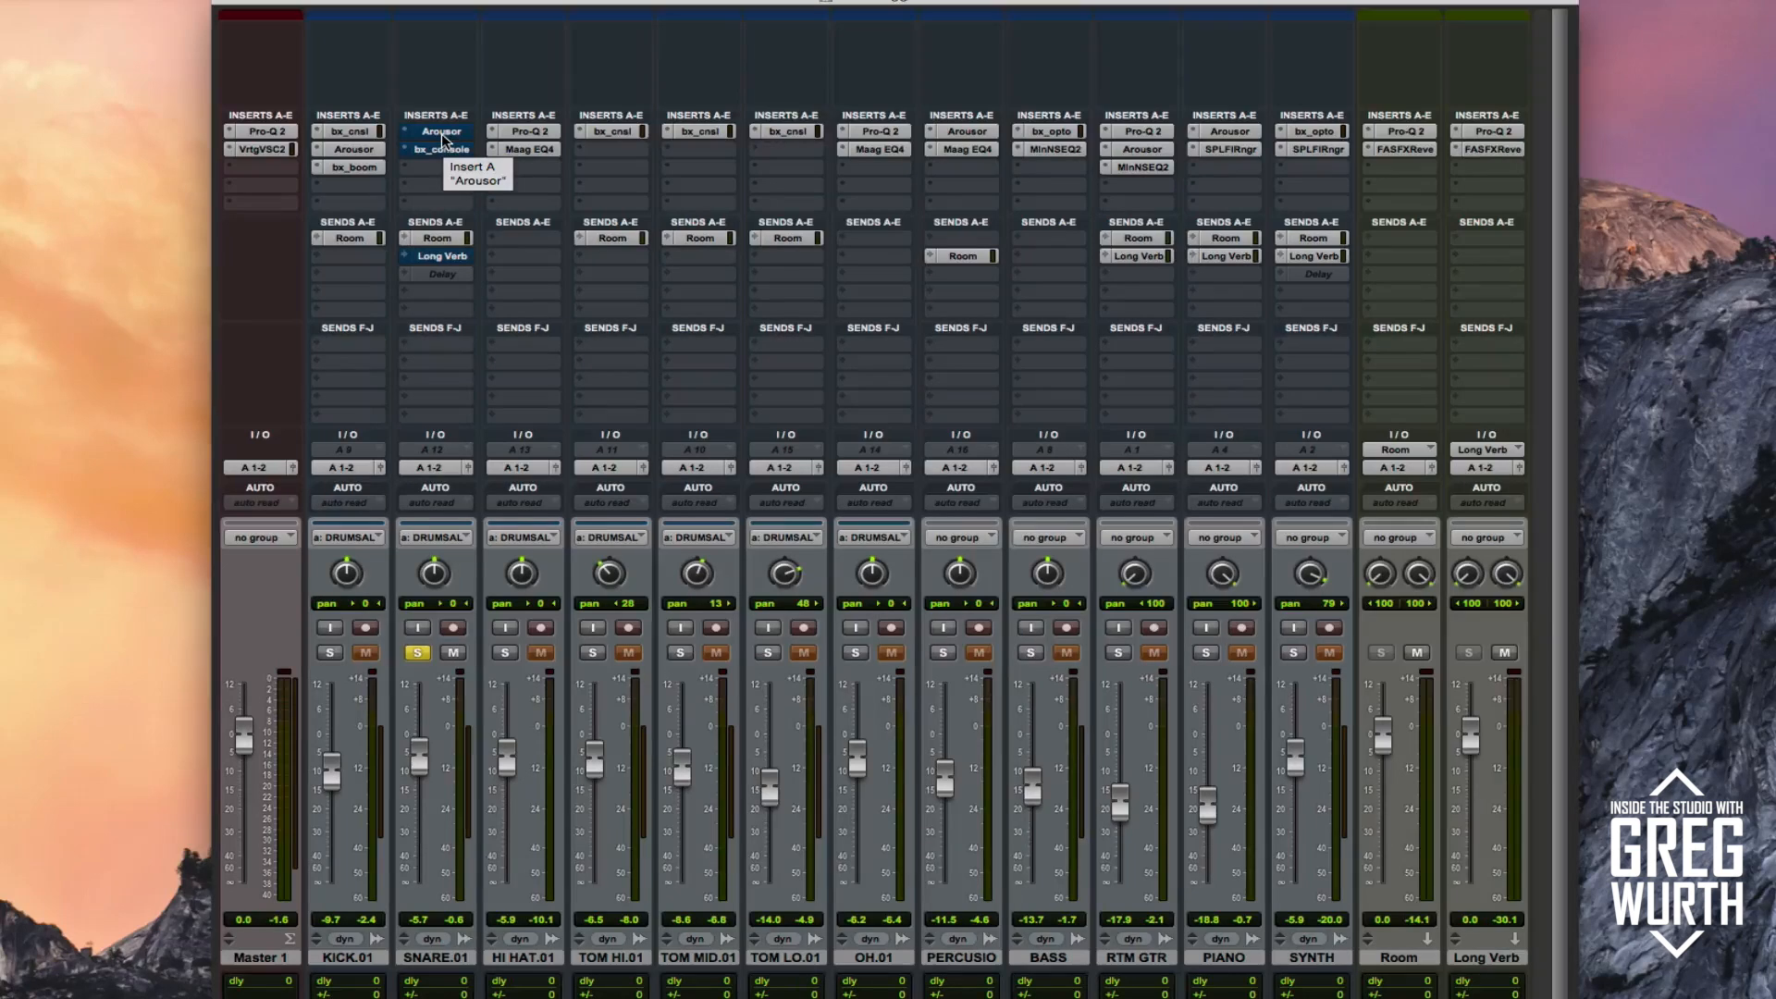
- Examine the snare's Arousor compressor settings, compare it bypassed and active during playback, then close the plug-in
left_click(442, 134)
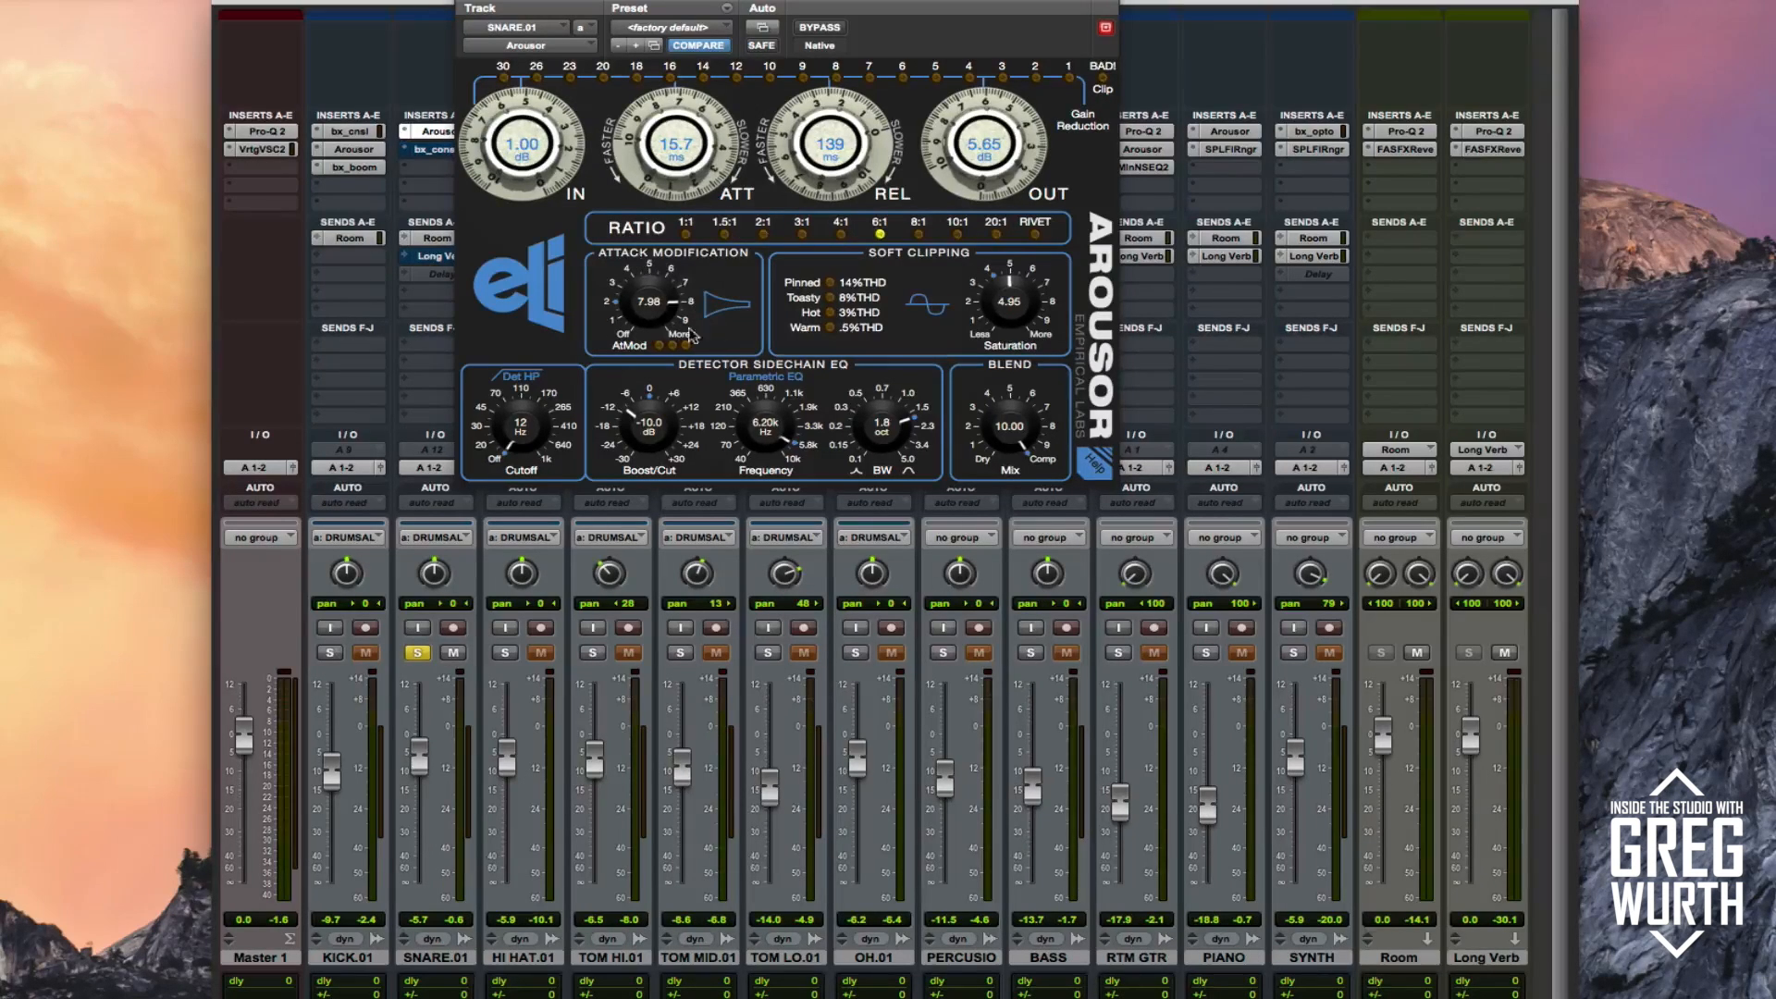
left_click(819, 28)
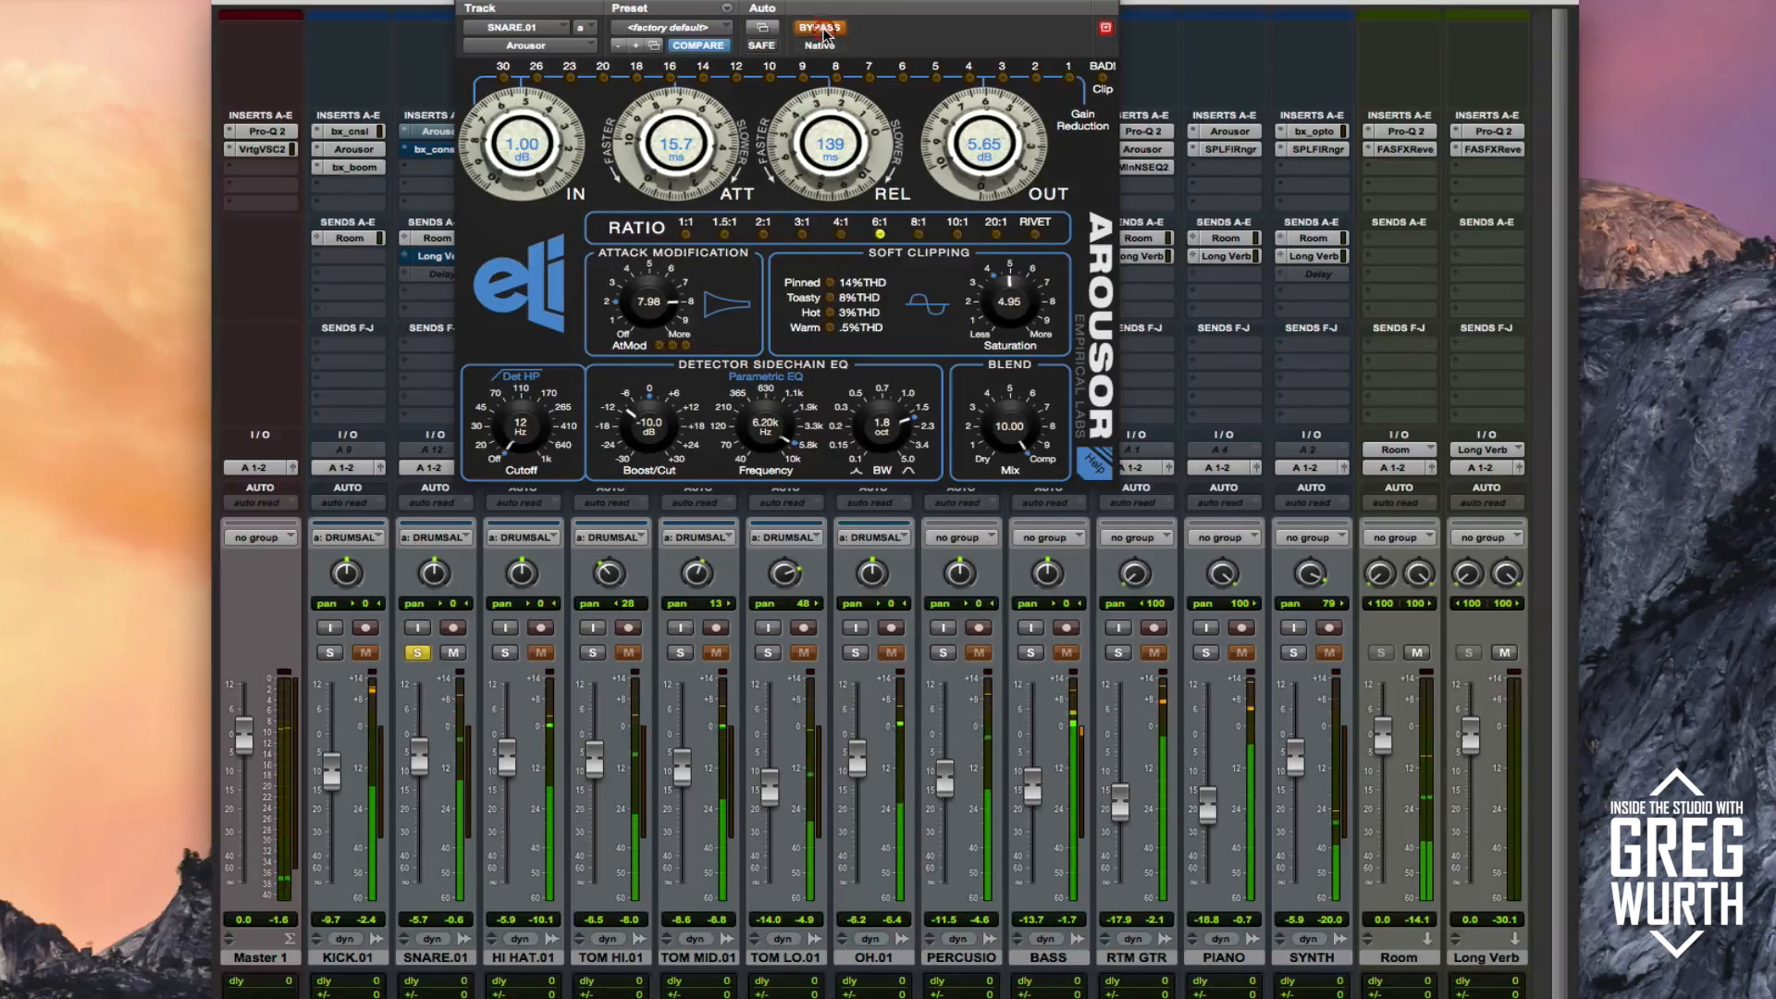
left_click(819, 28)
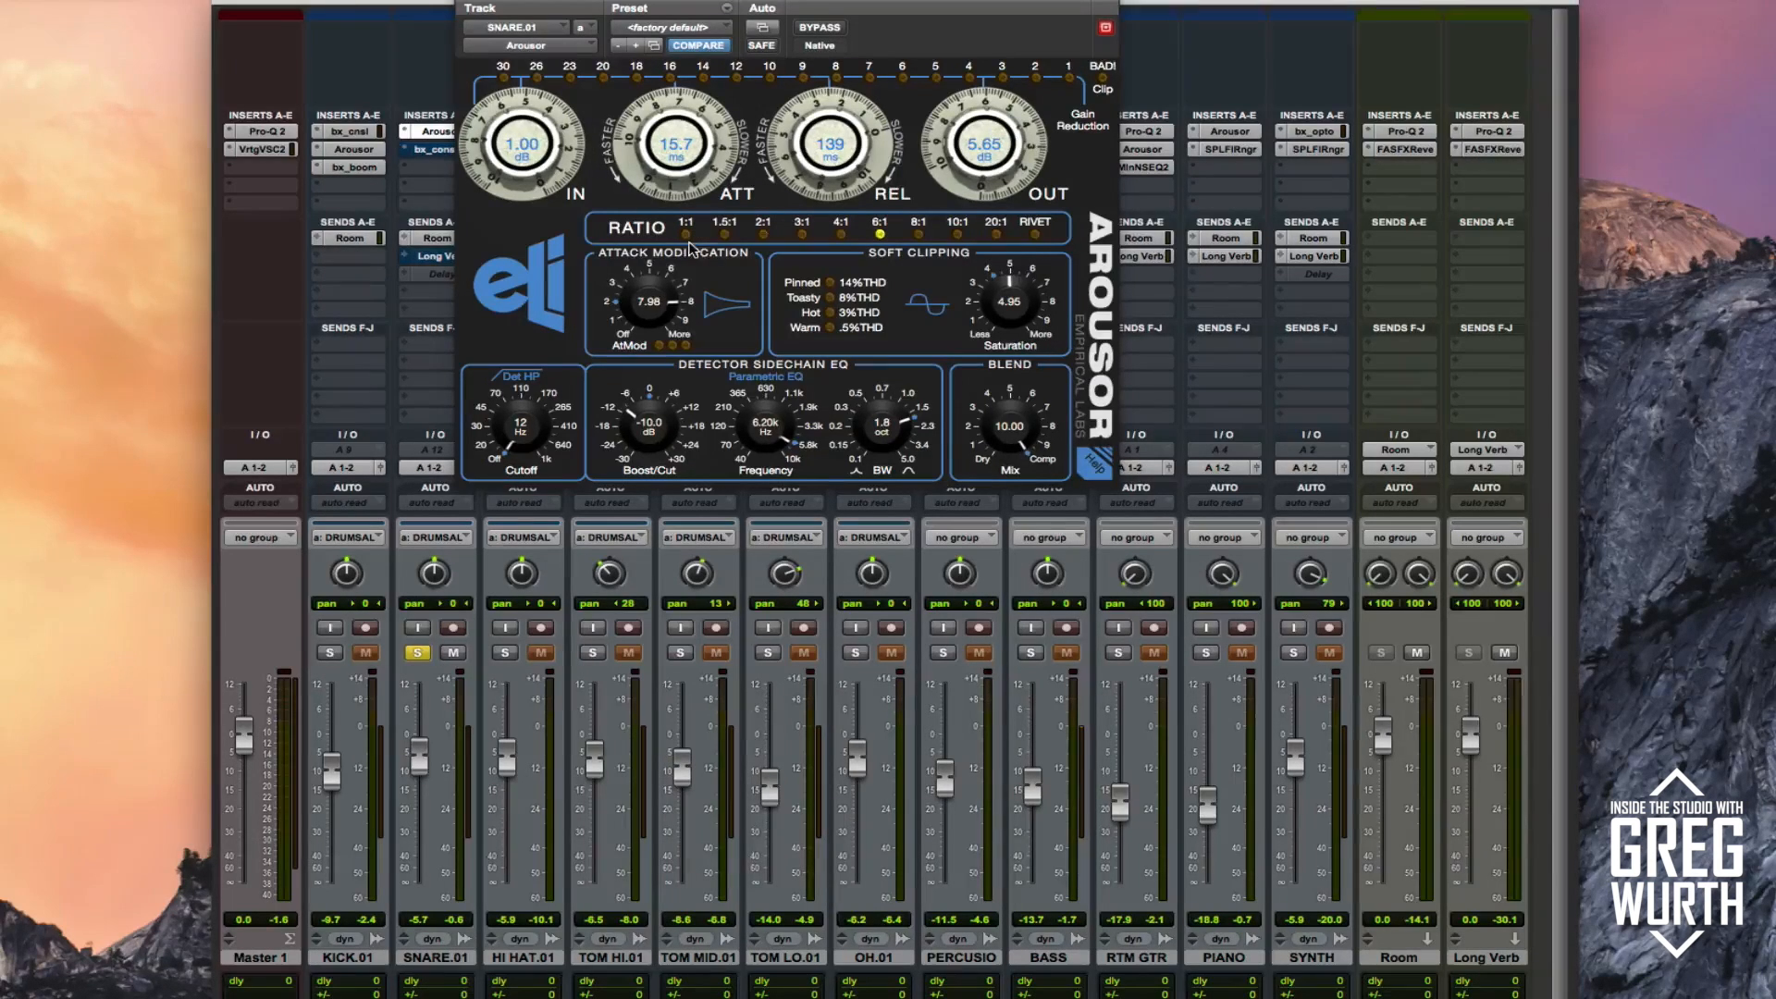
left_click(465, 1)
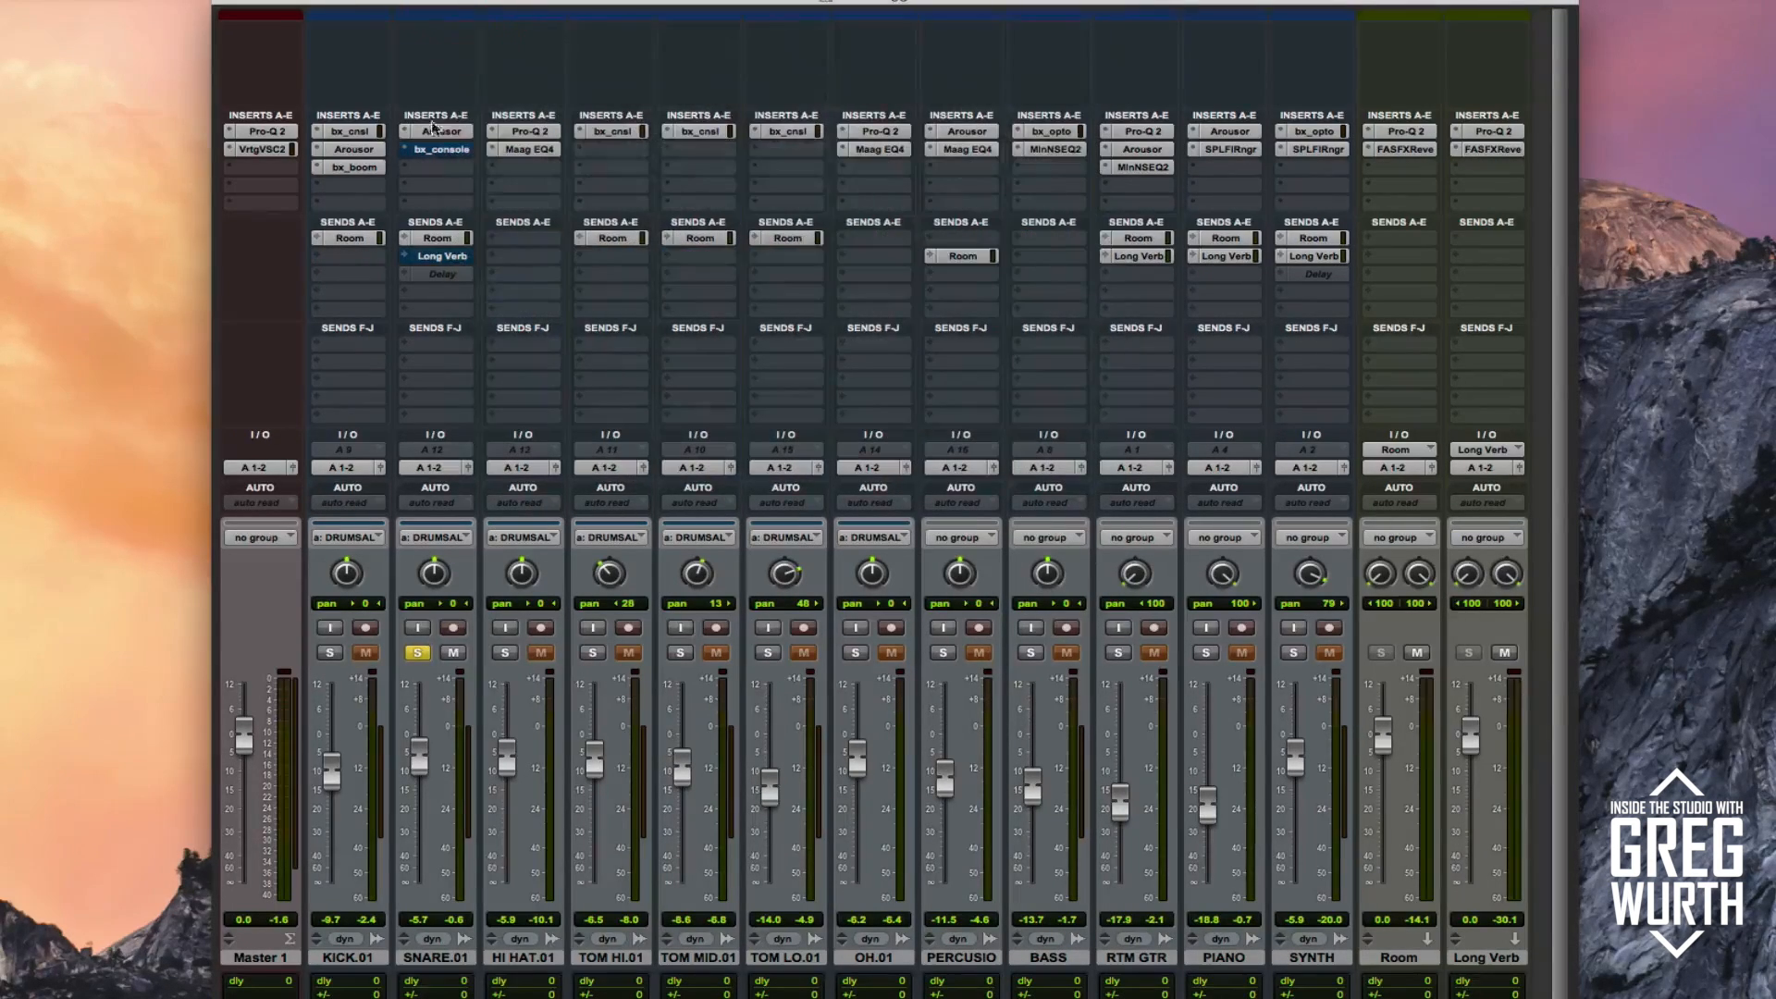
- Open the snare's bx_console, compare the track with it bypassed and active, review its EQ section, then close it
left_click(428, 151)
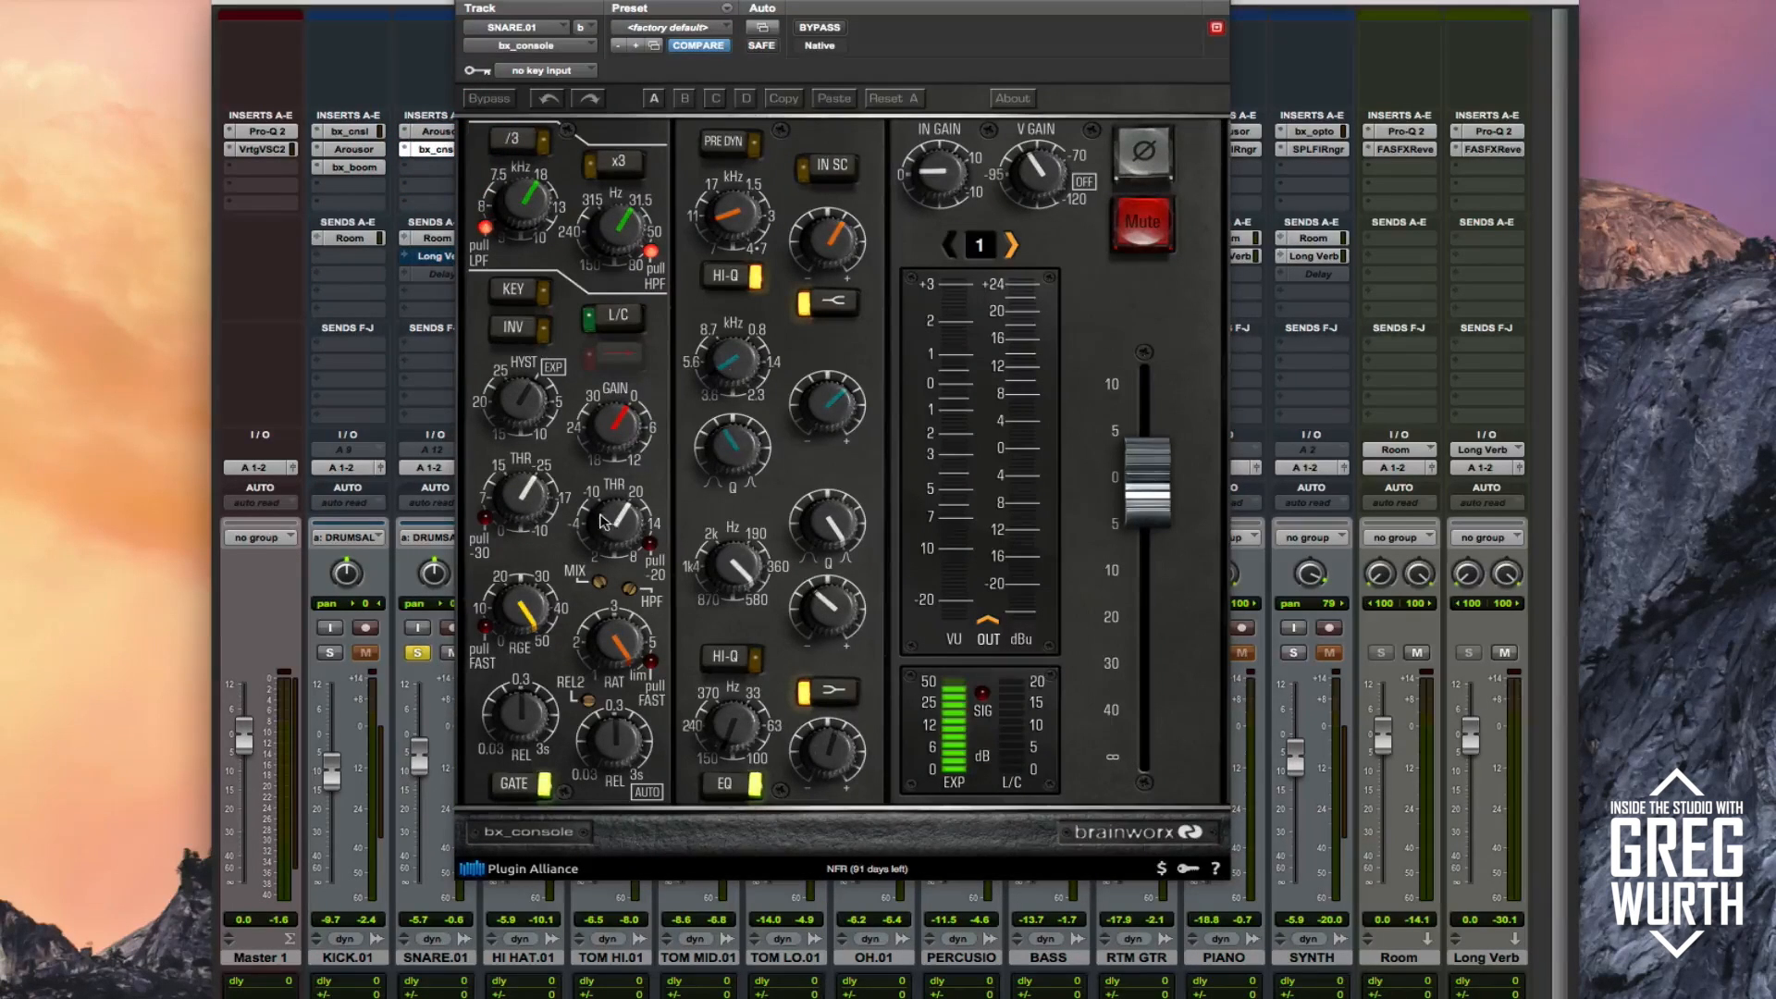
left_click(819, 28)
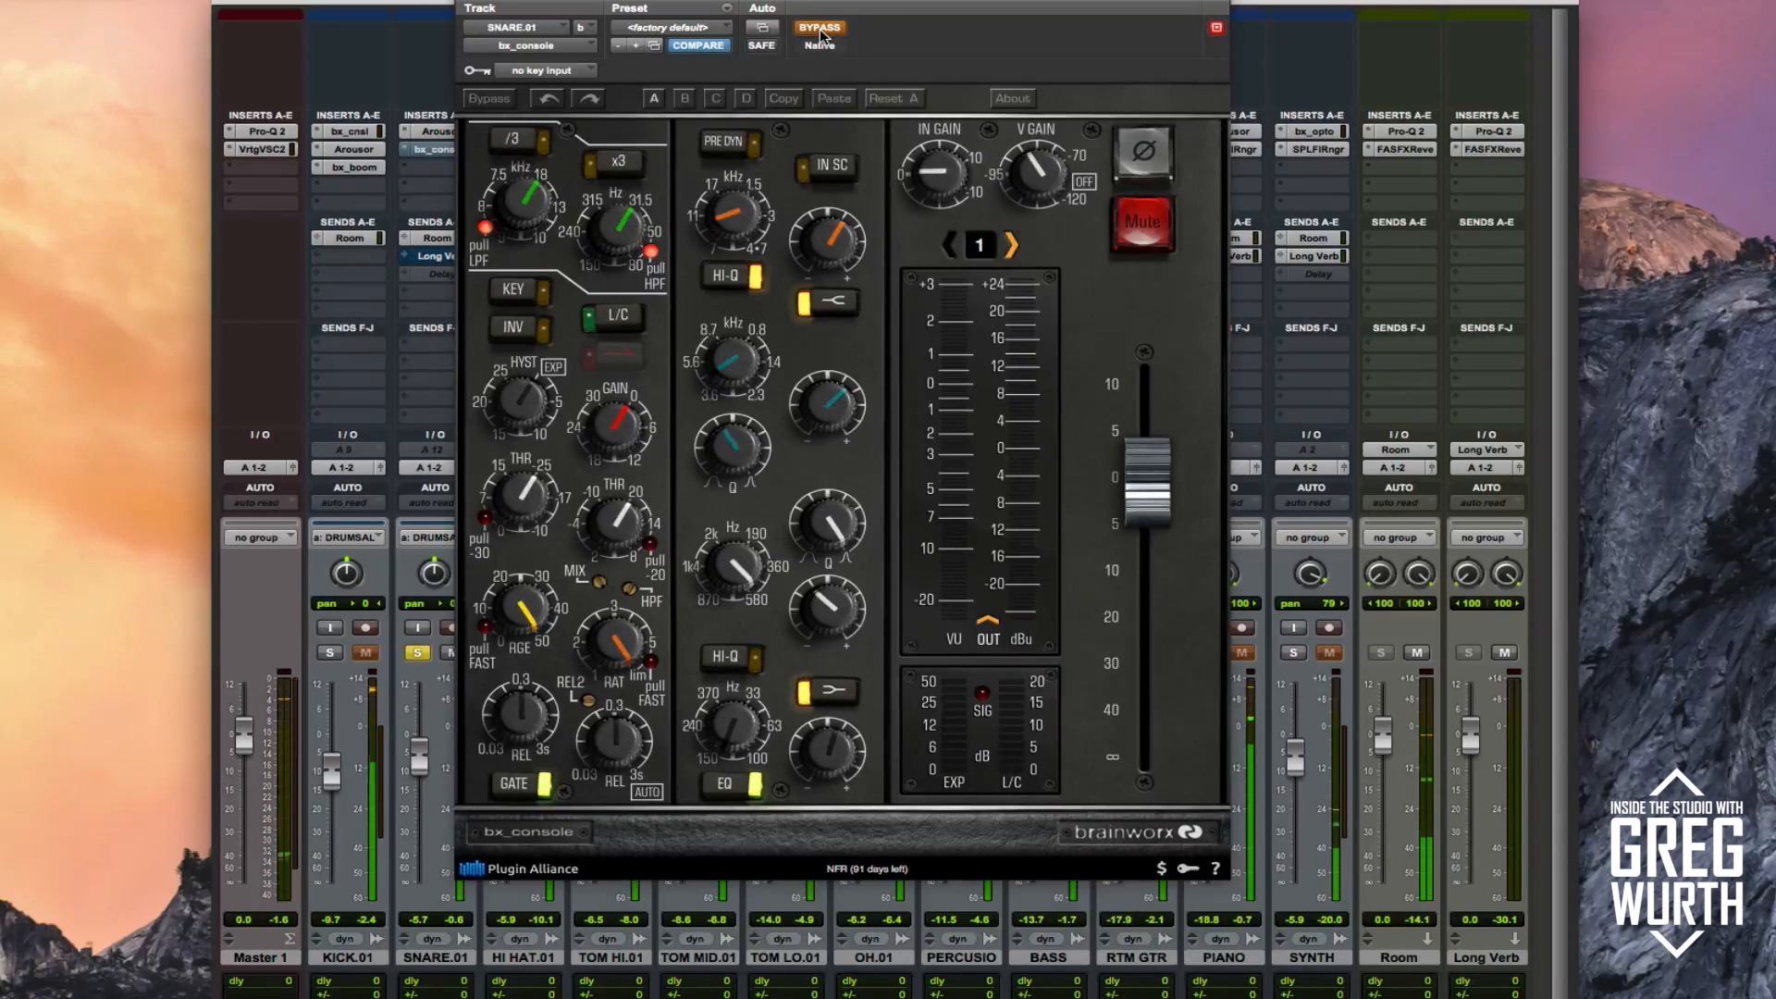
left_click(819, 28)
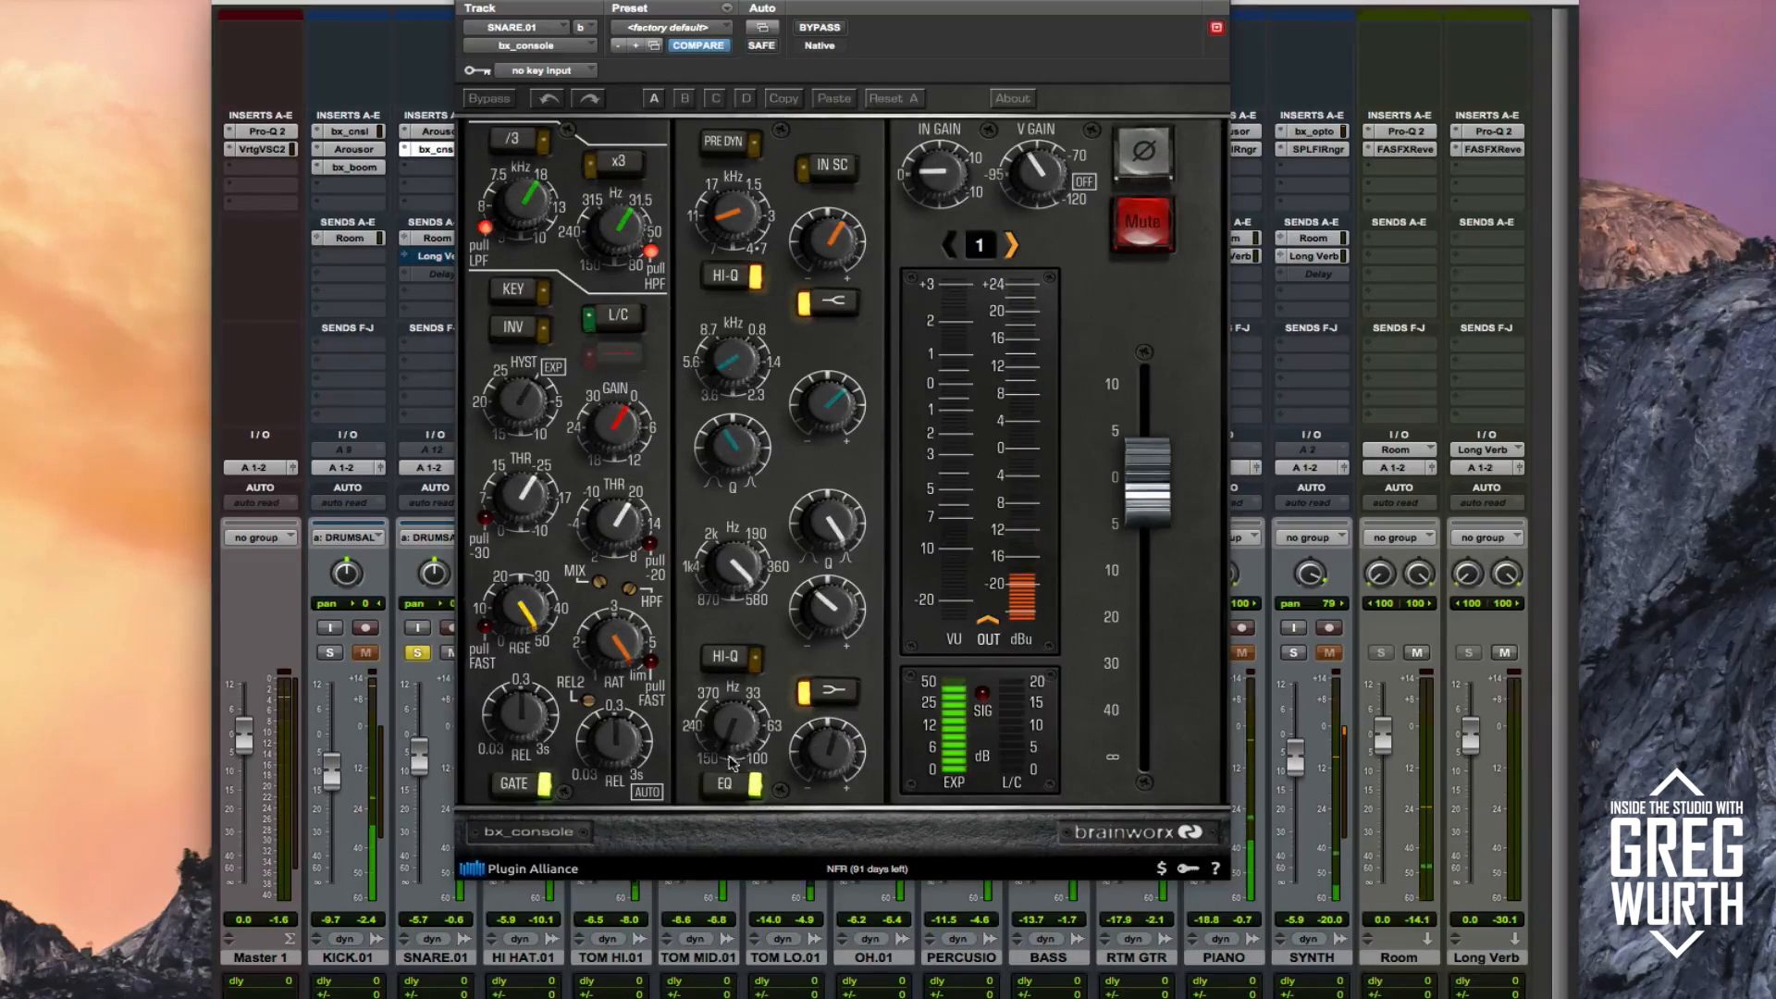
left_click(747, 654)
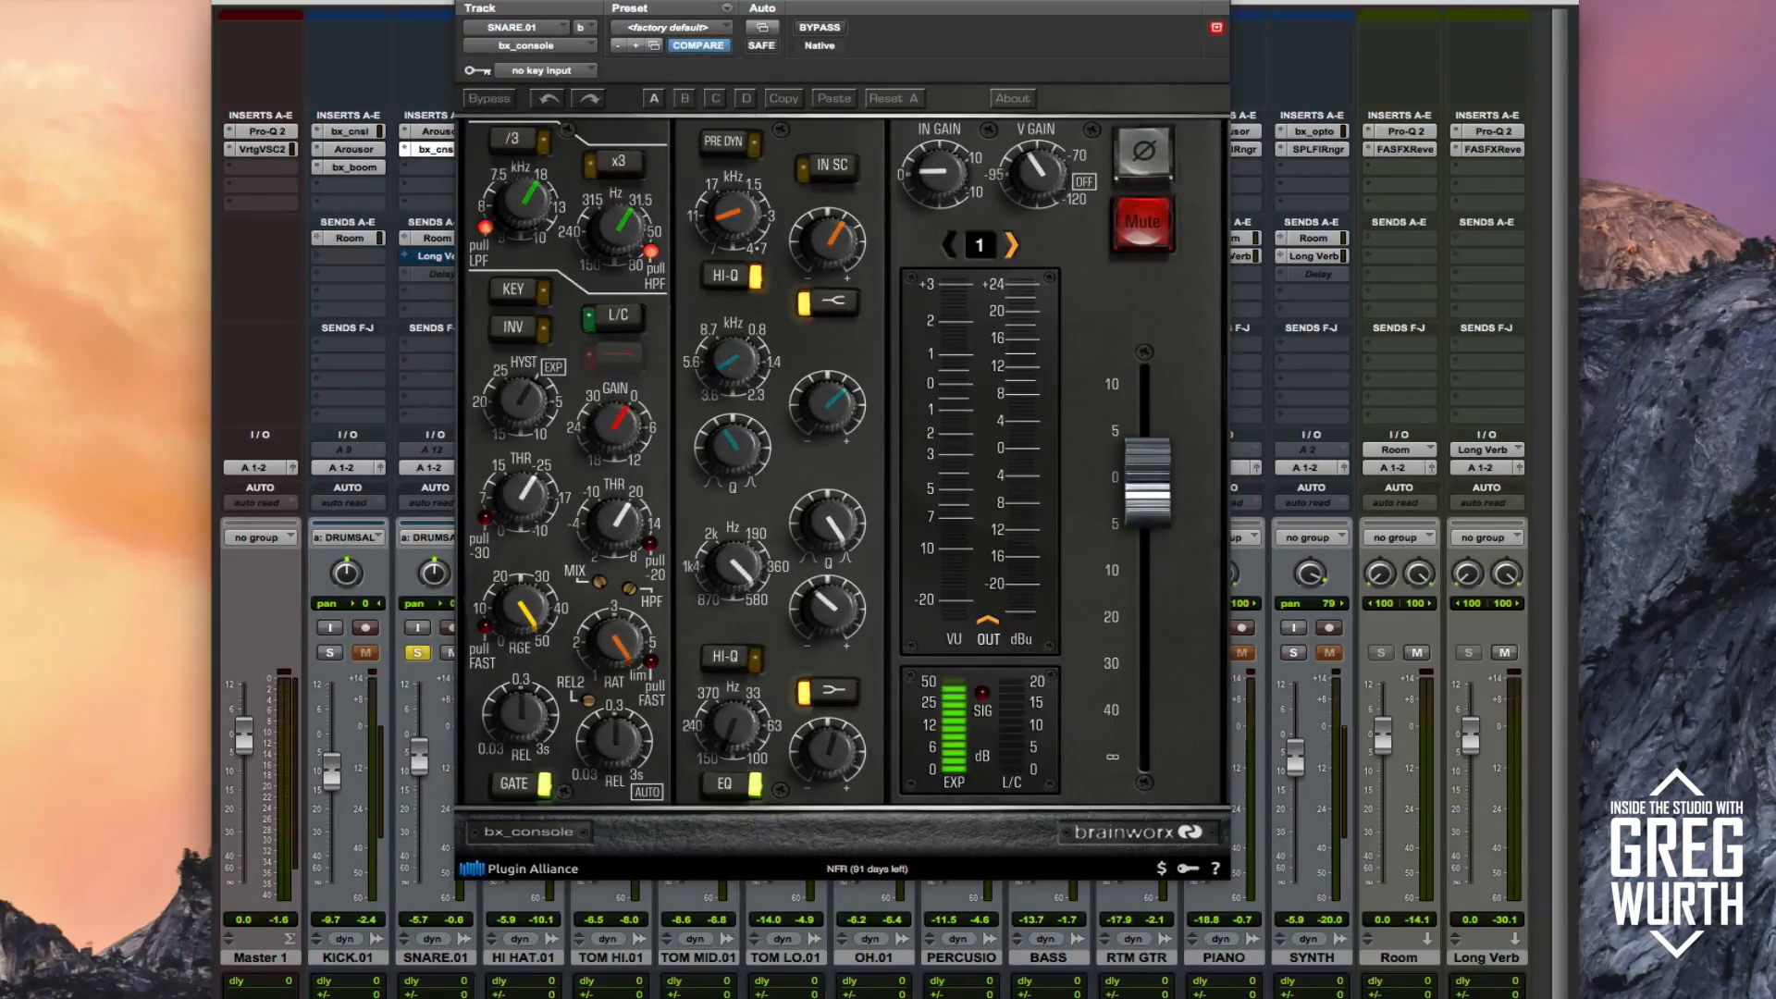
left_click(469, 5)
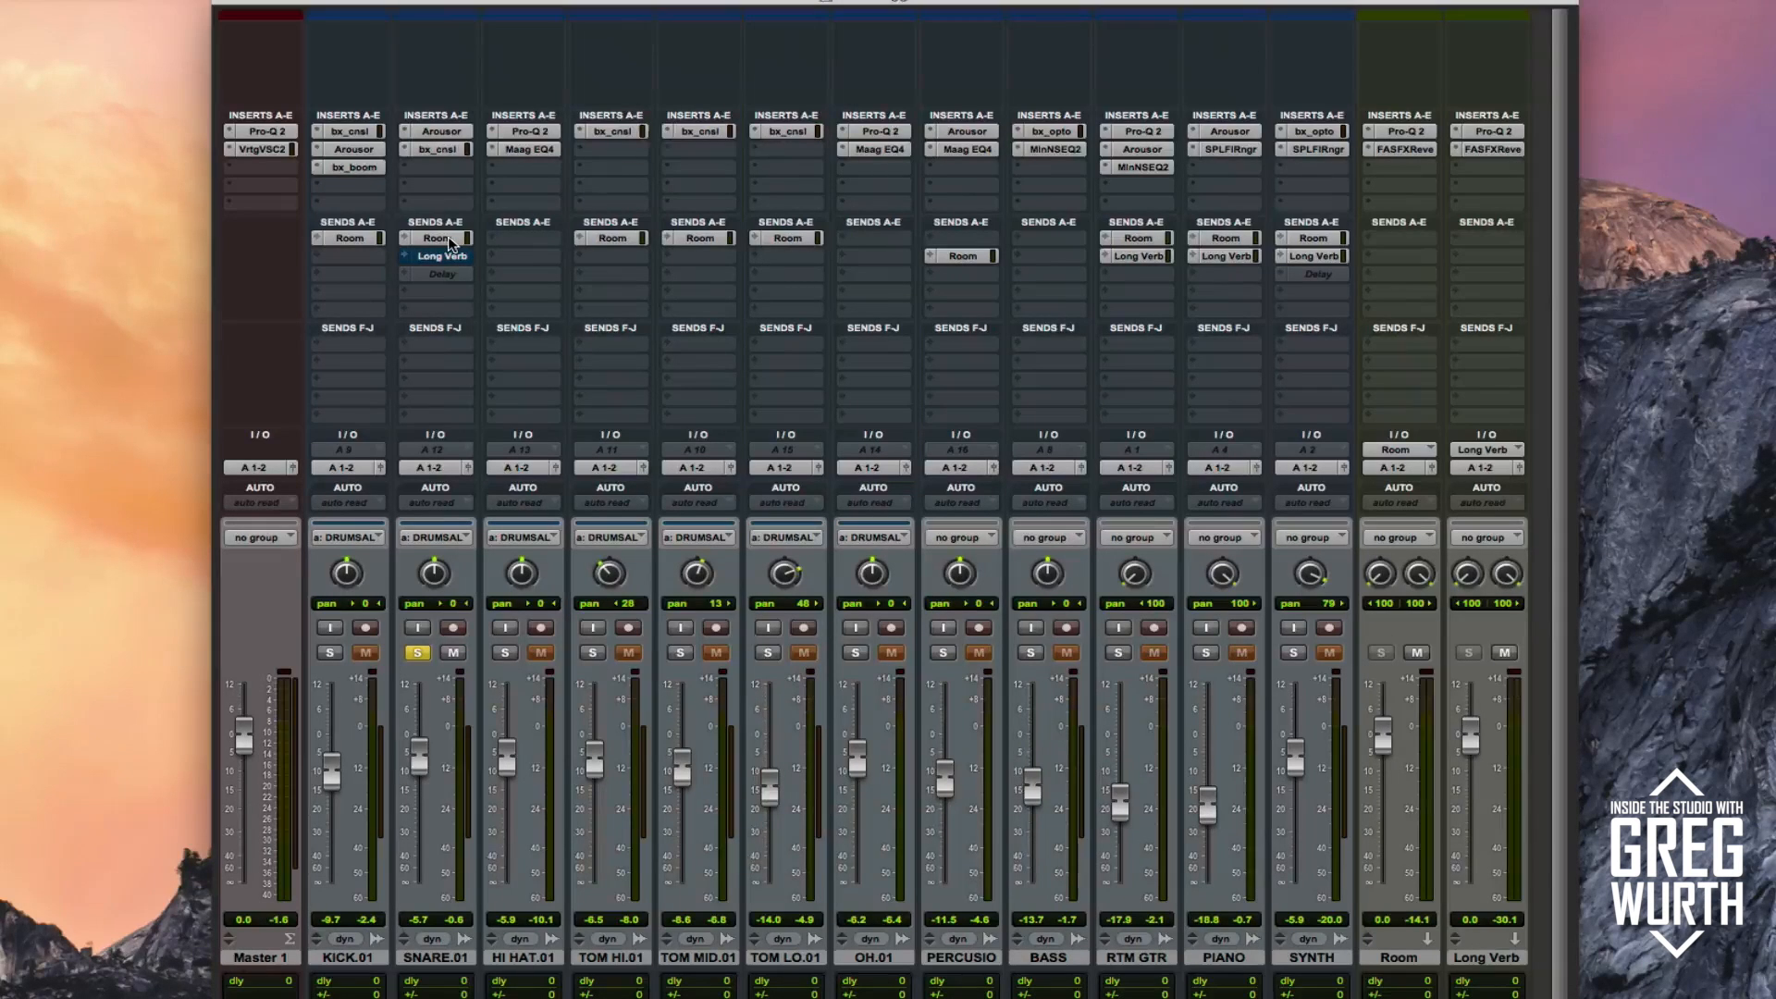
- Compare the snare with its Room send muted and unmuted during playback, then close the send window
left_click(450, 239)
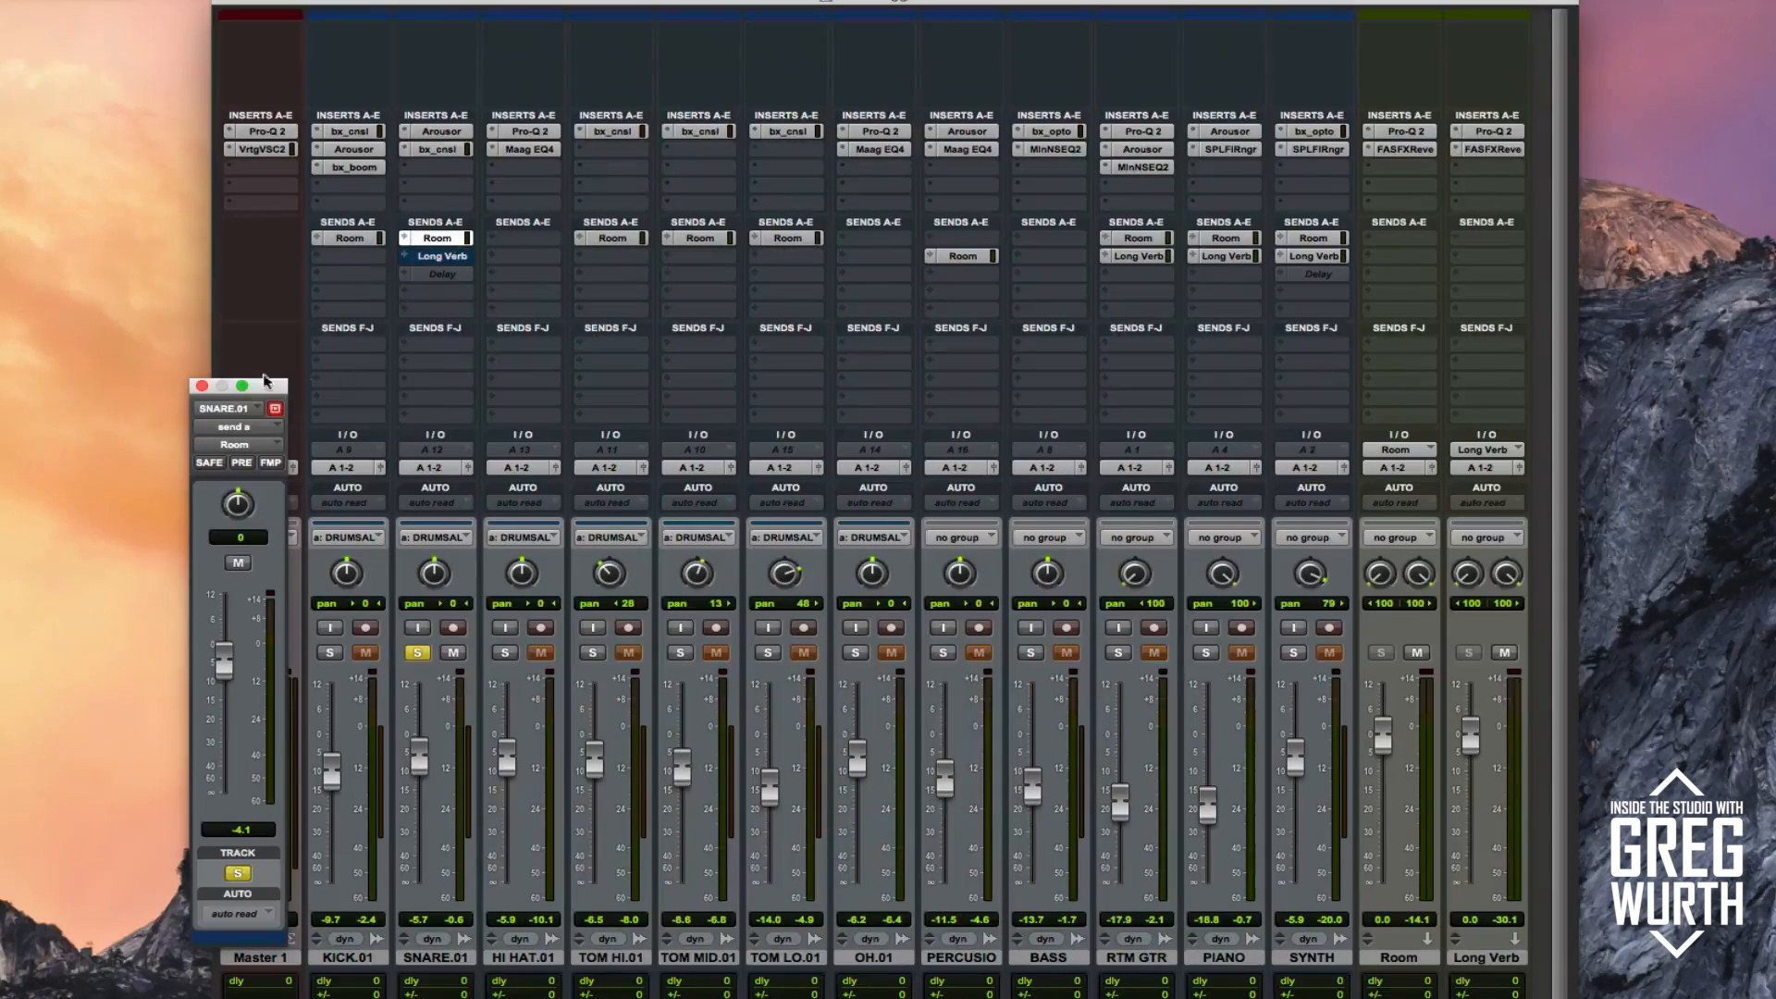
left_click_drag(267, 388, 785, 205)
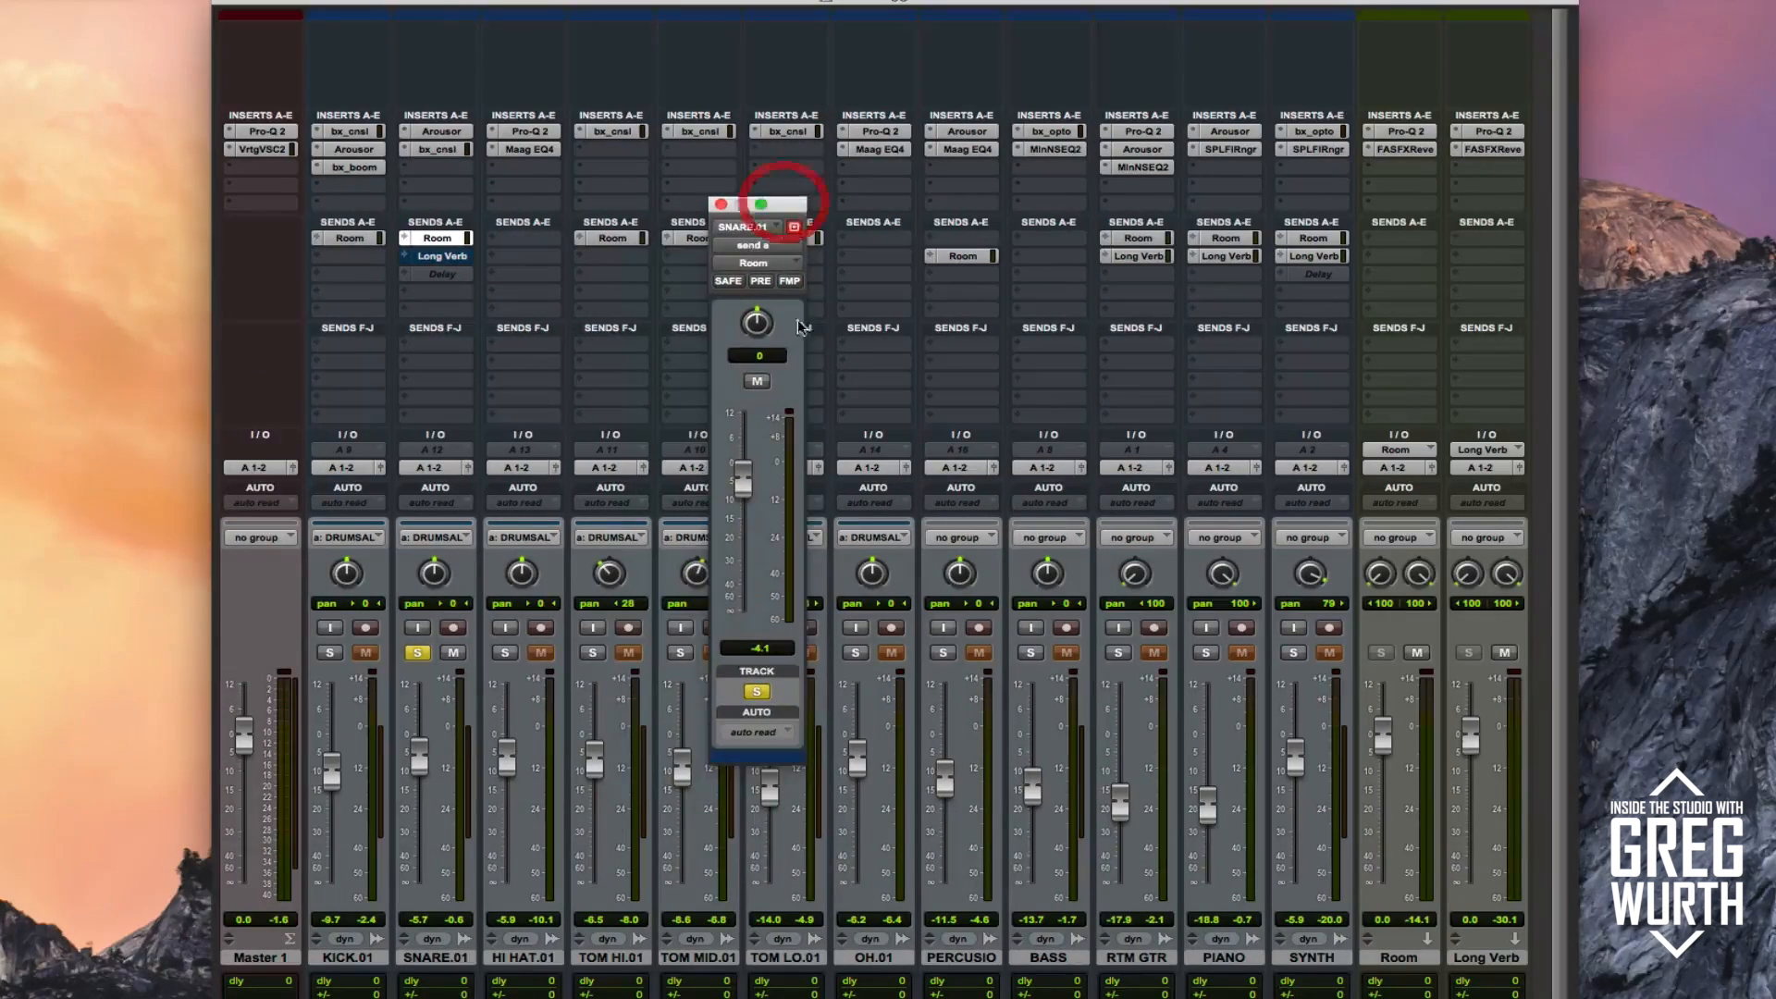
left_click(757, 382)
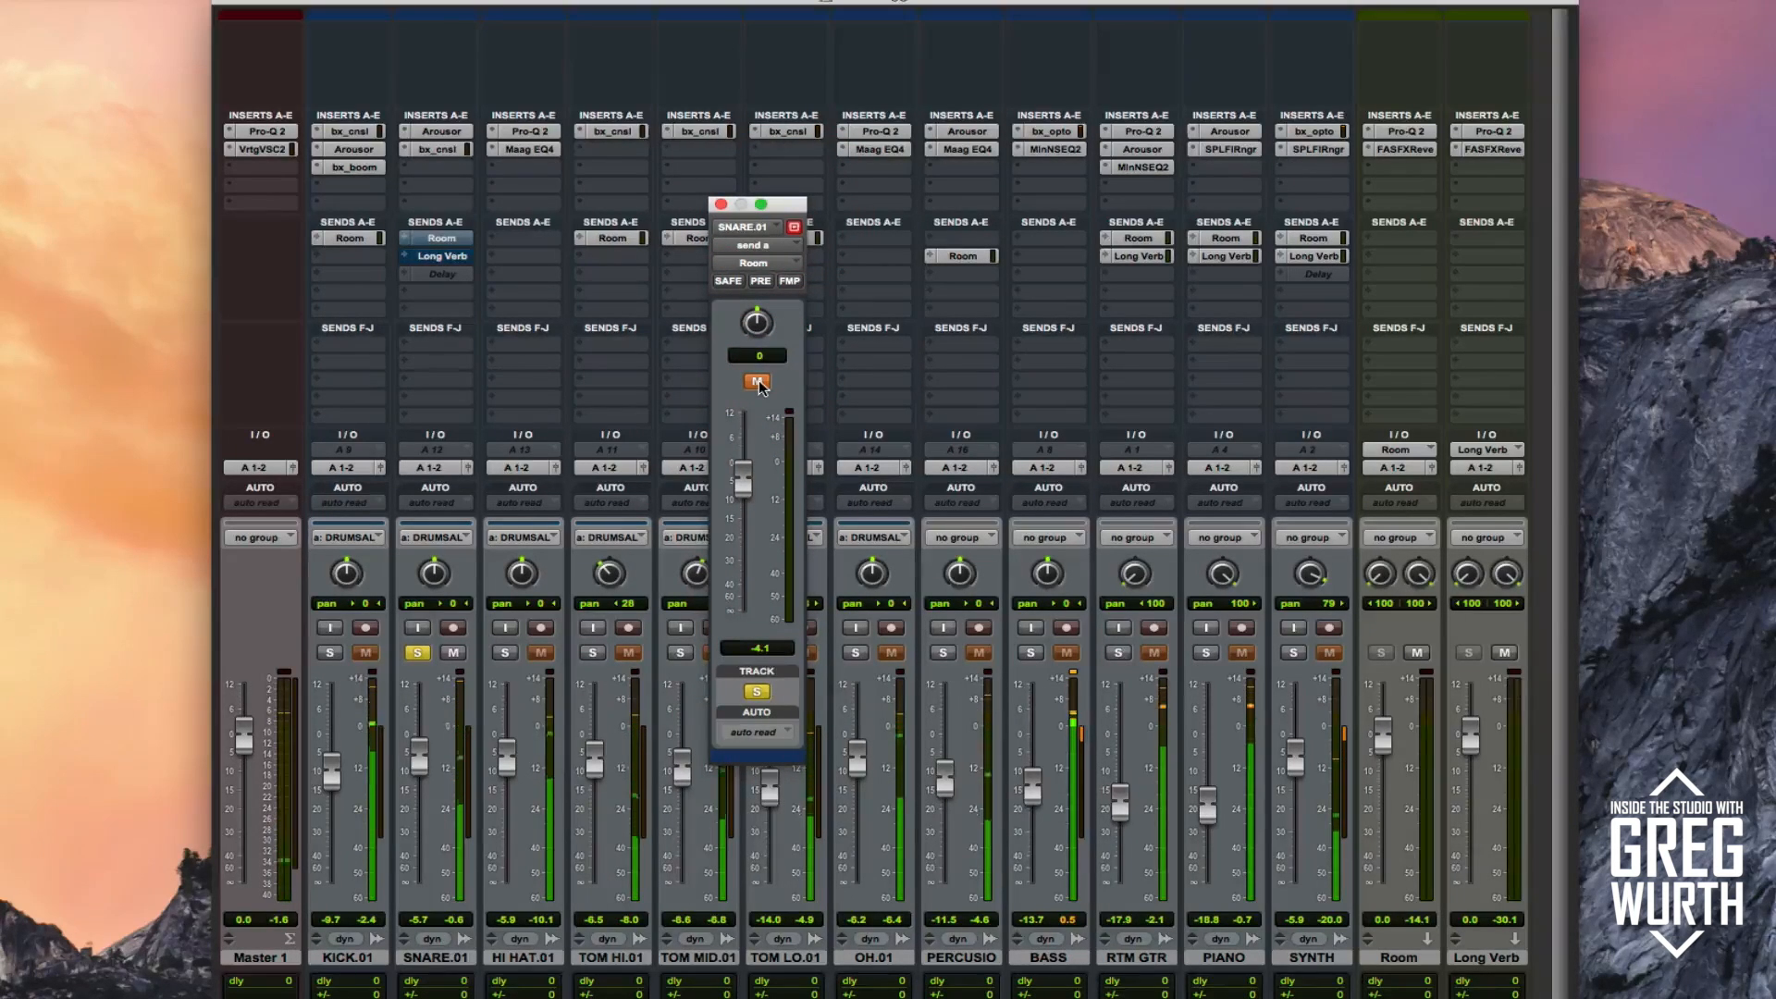
left_click(758, 382)
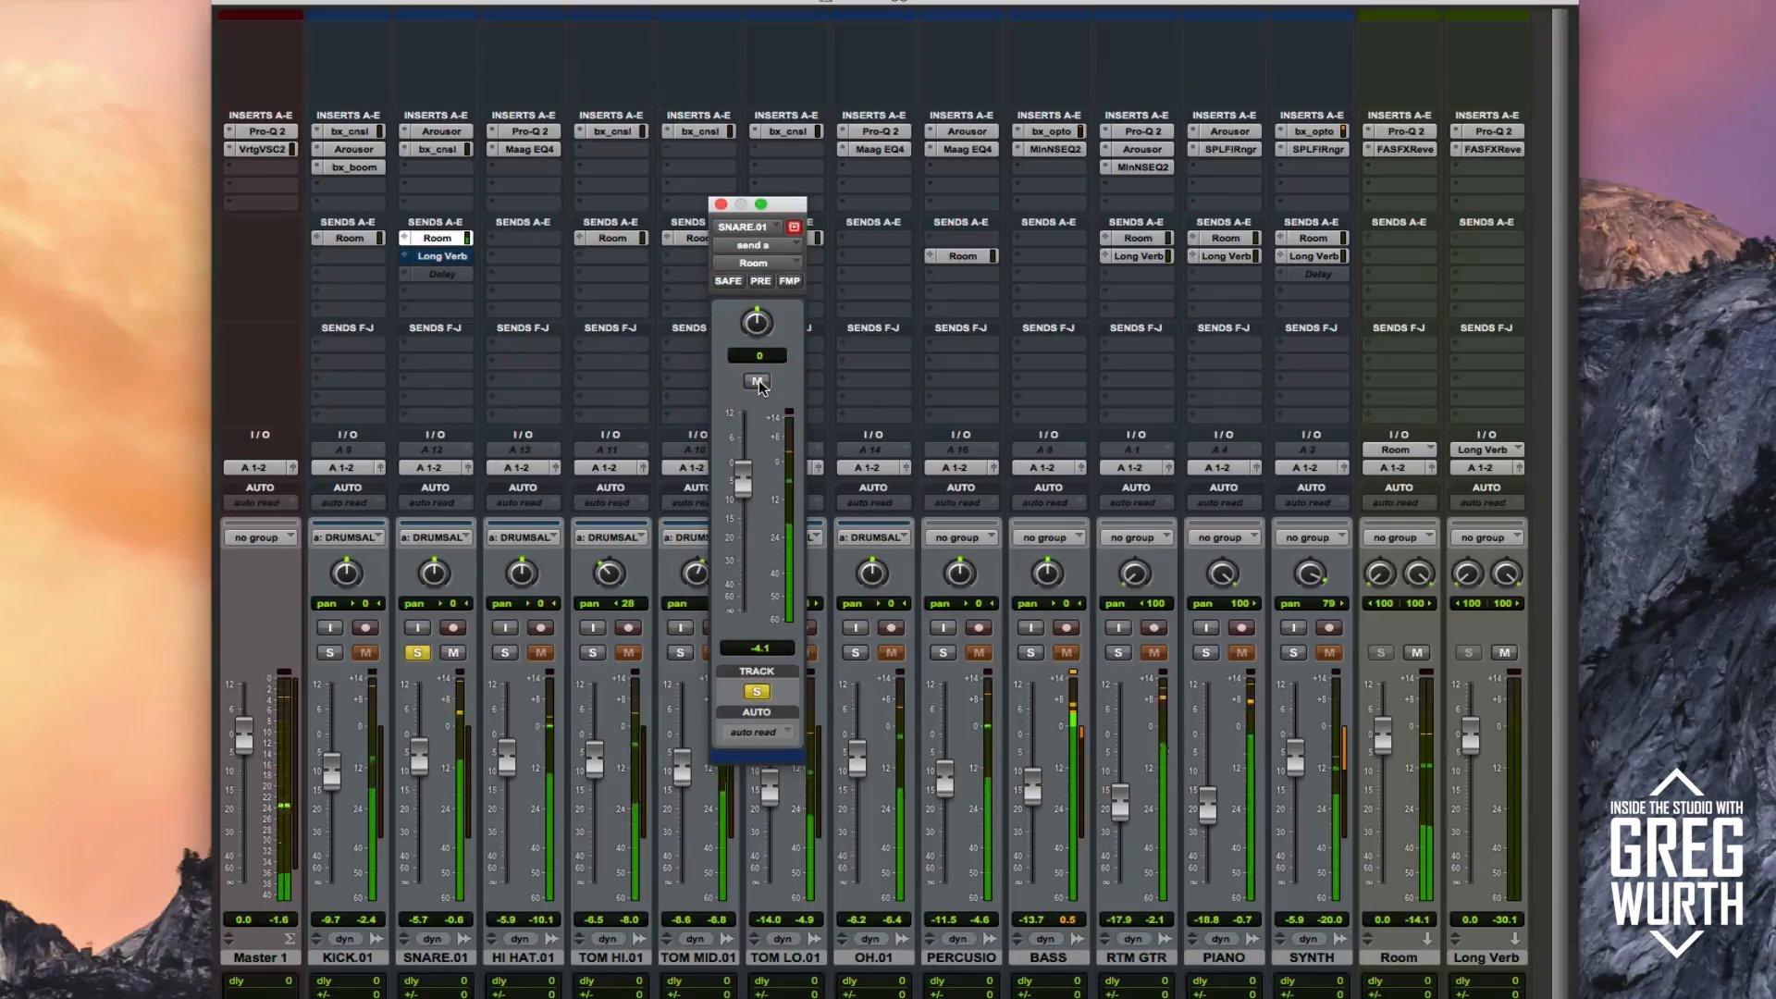
left_click(722, 206)
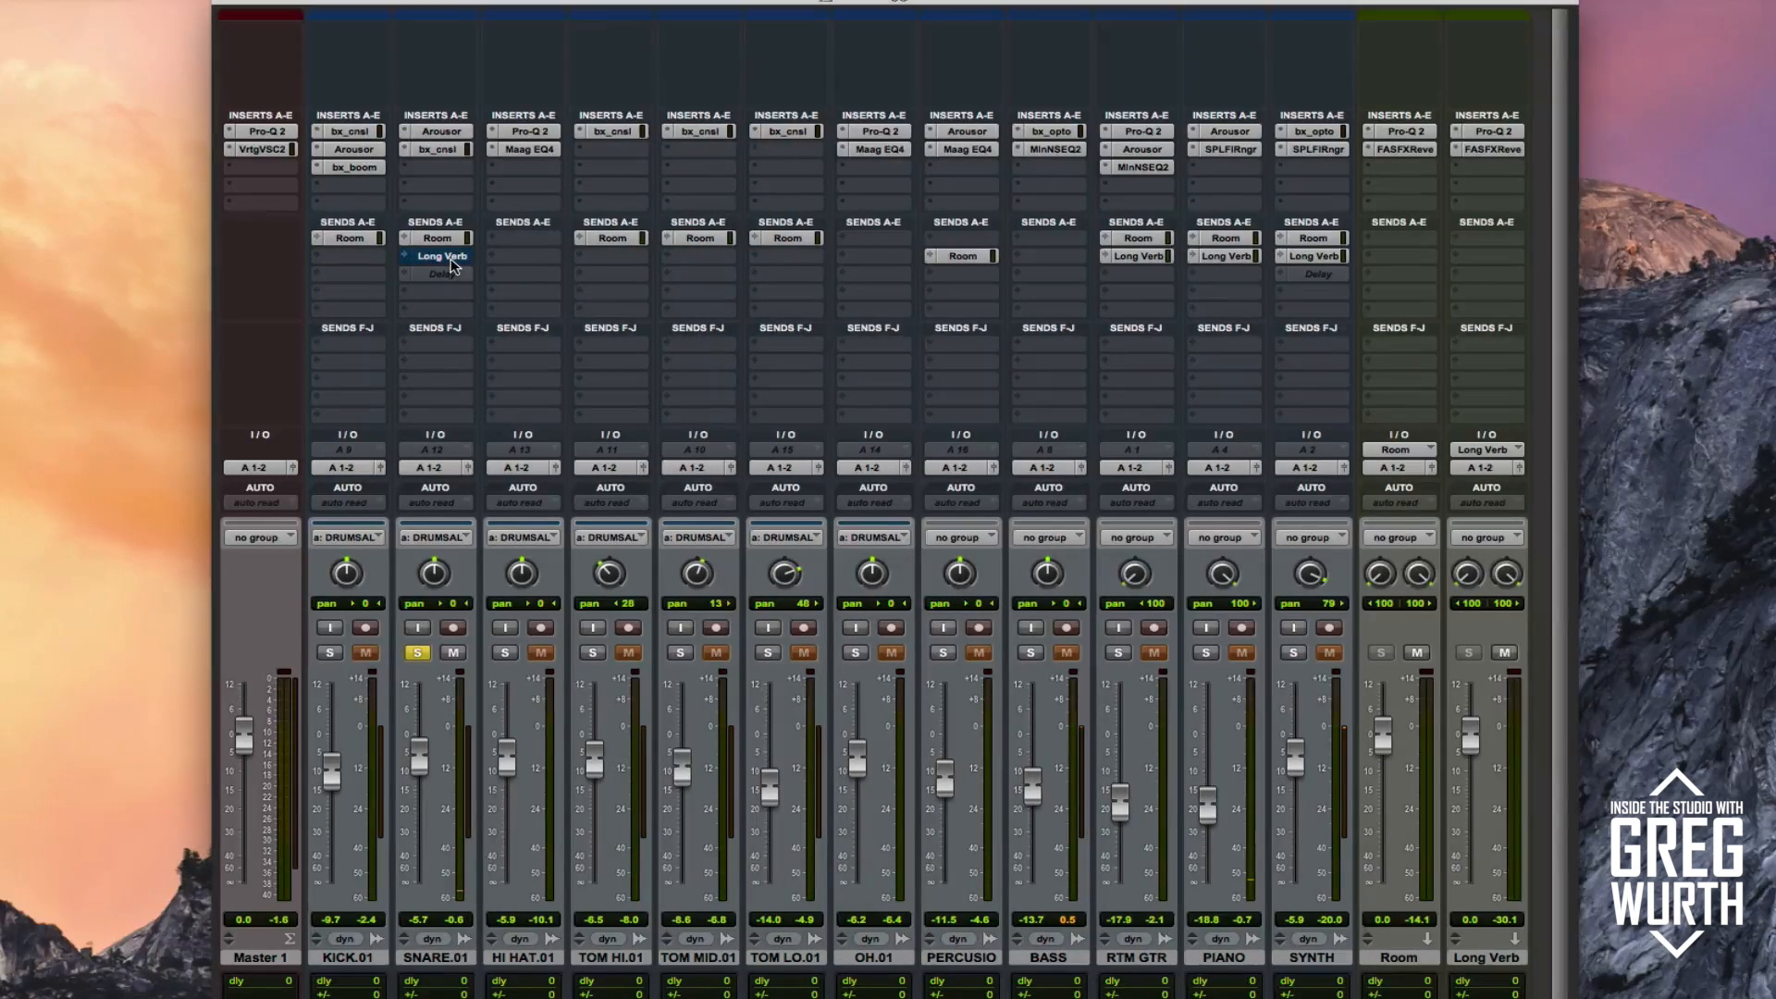
- Open the snare's Long Verb send and examine the Pro-Q 2 and FAS-FX Reverb settings on the Long Verb track
left_click(444, 257)
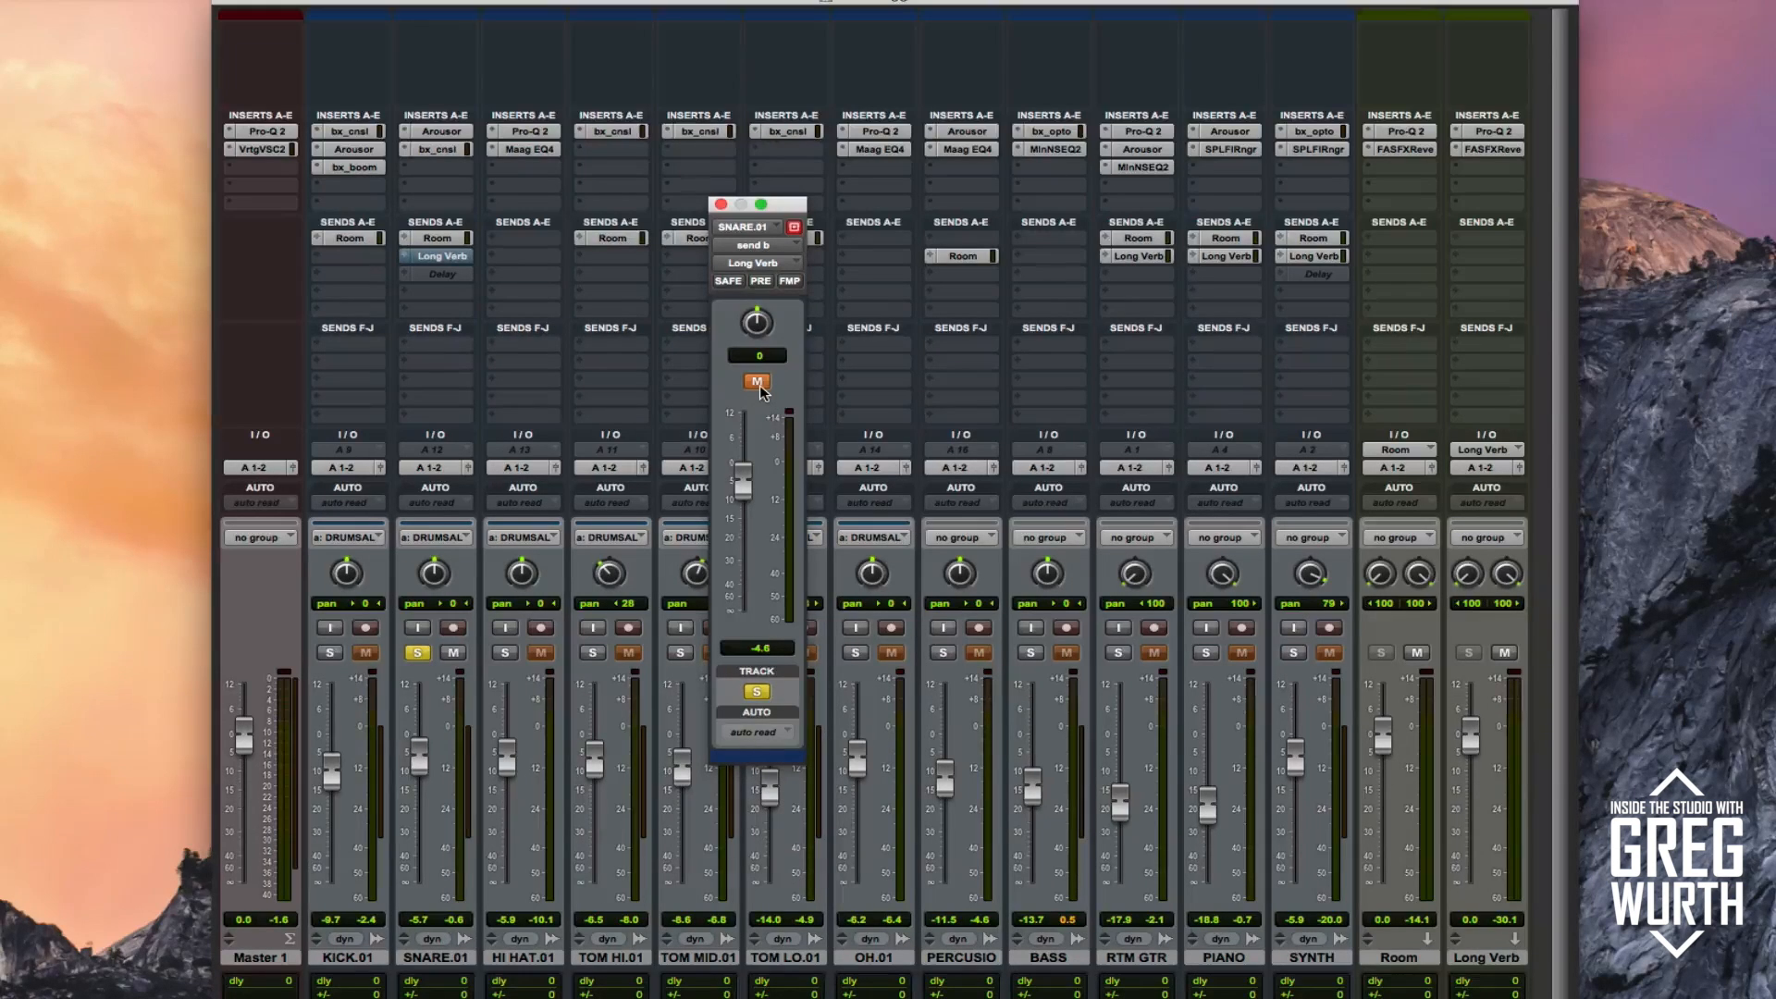
left_click(1491, 132)
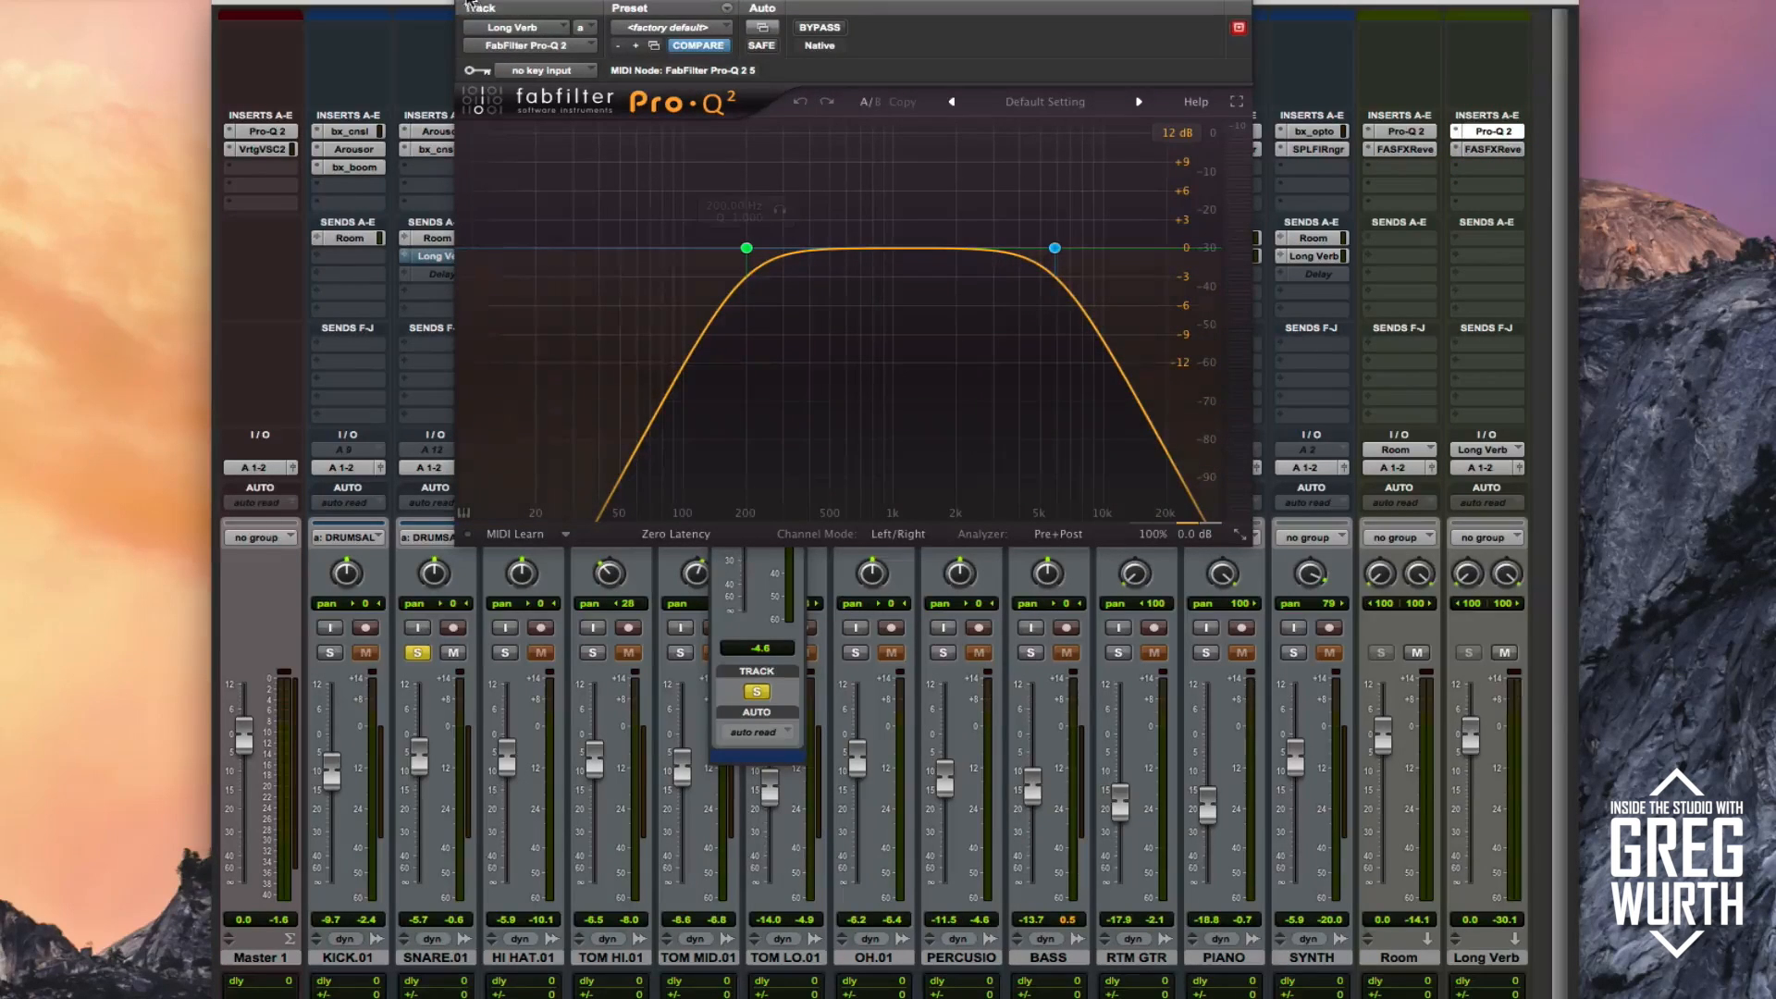
left_click(469, 8)
left_click(1490, 149)
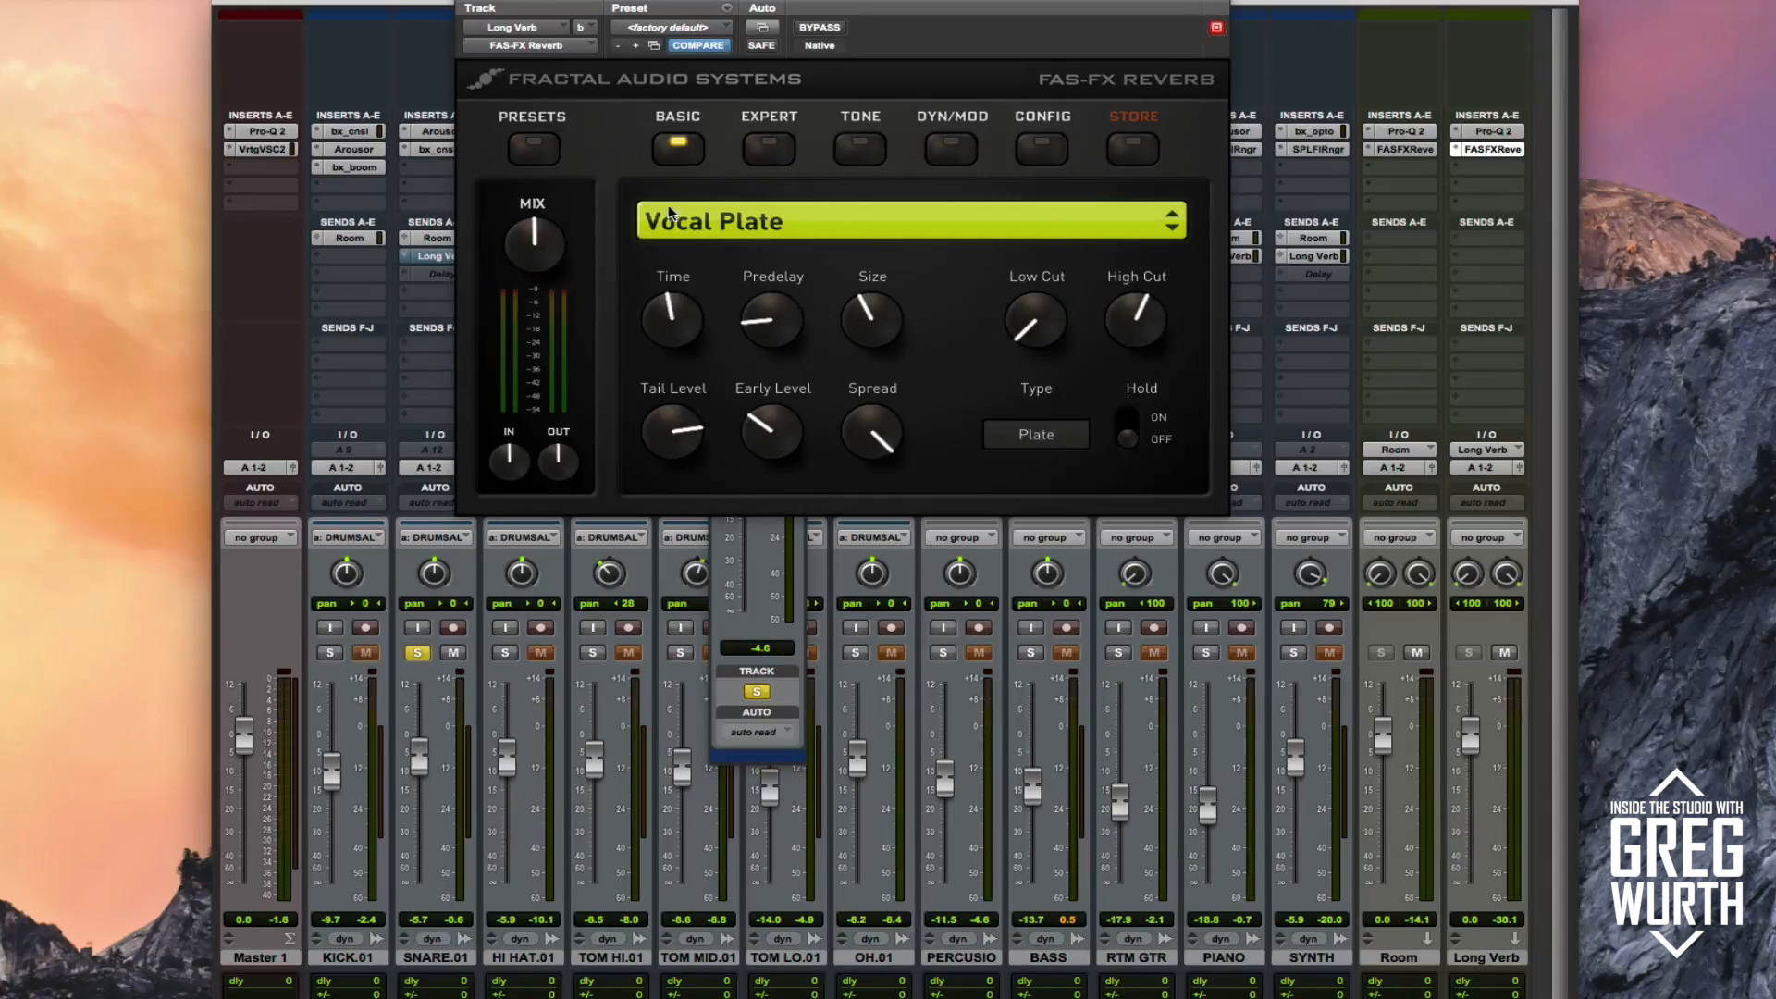
left_click(468, 5)
- Compare the snare with its Long Verb send muted and unmuted during playback, then close the send window
left_click_drag(786, 189, 689, 179)
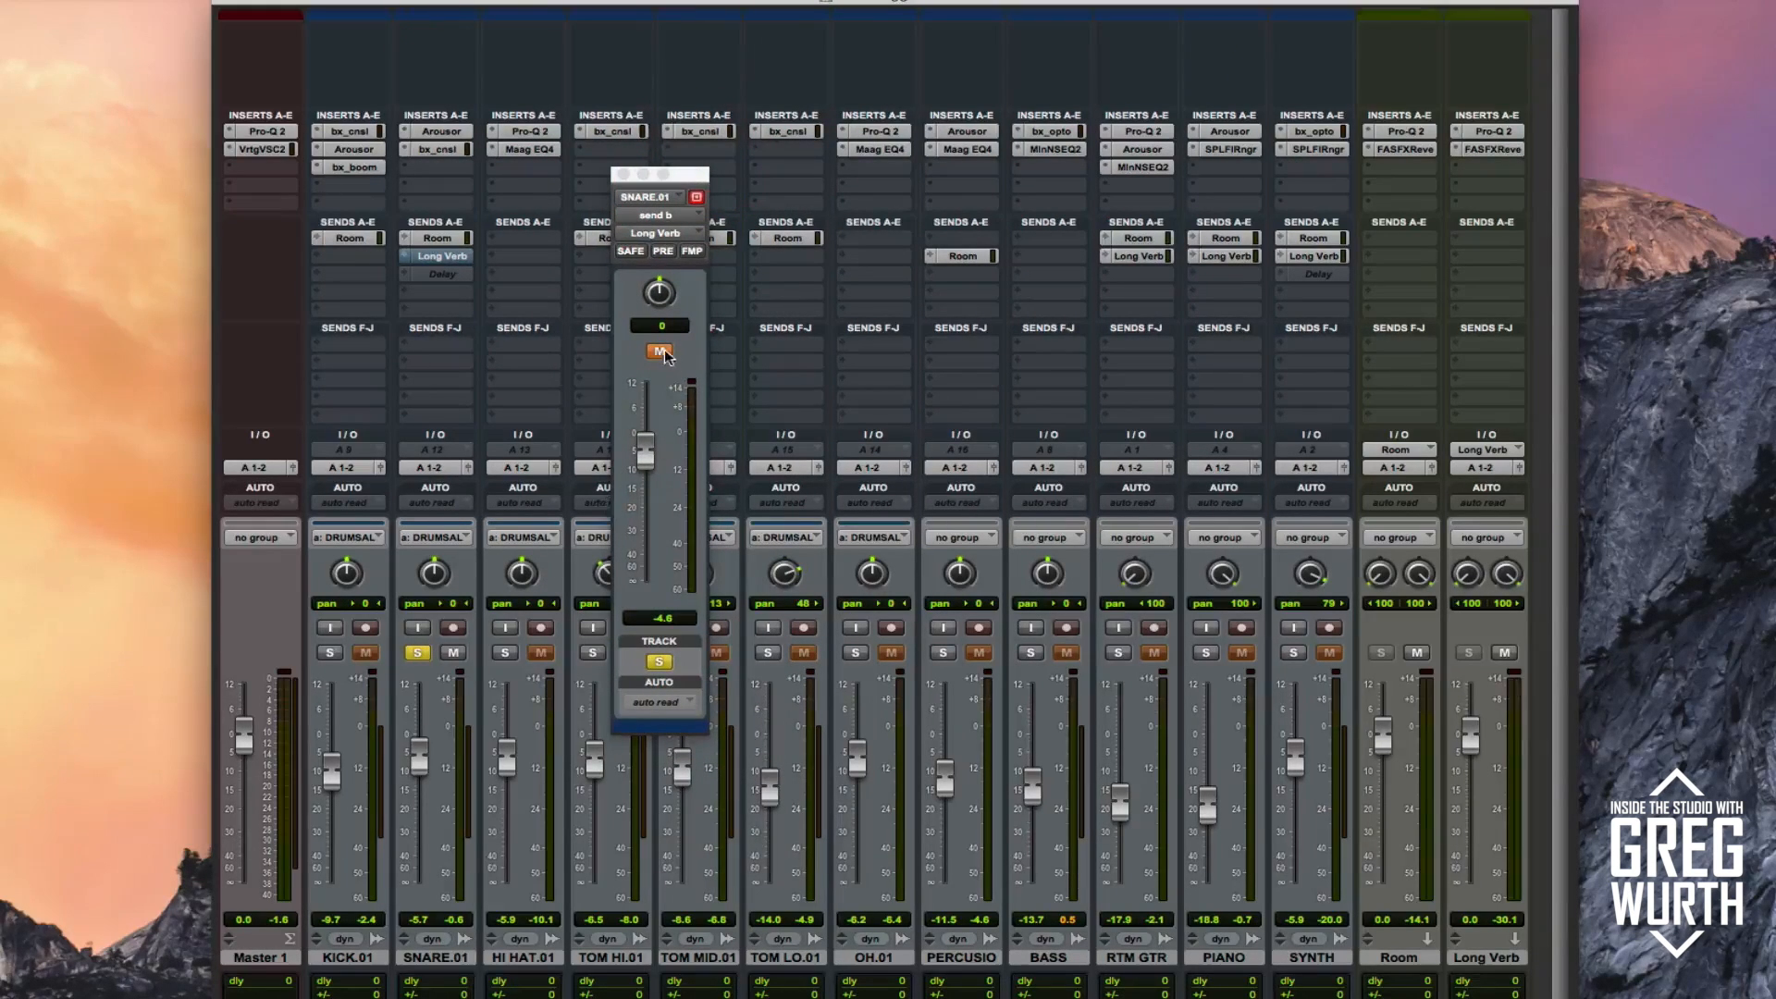
key("space")
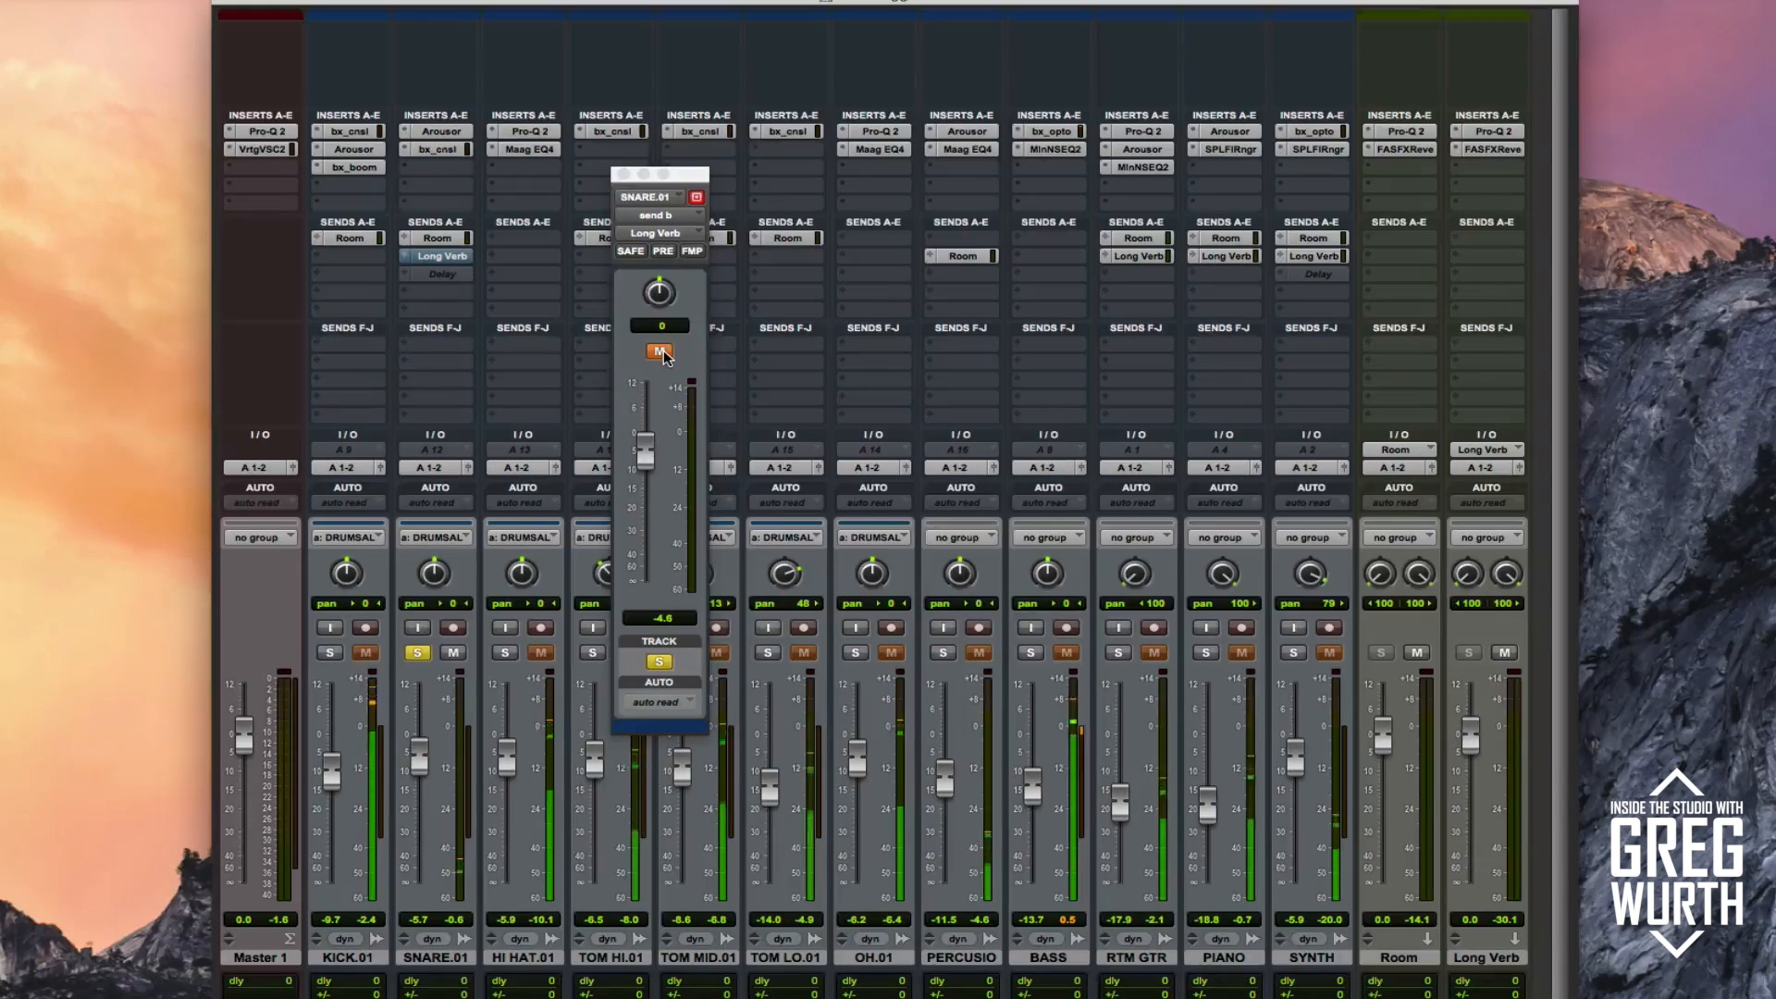
left_click(661, 351)
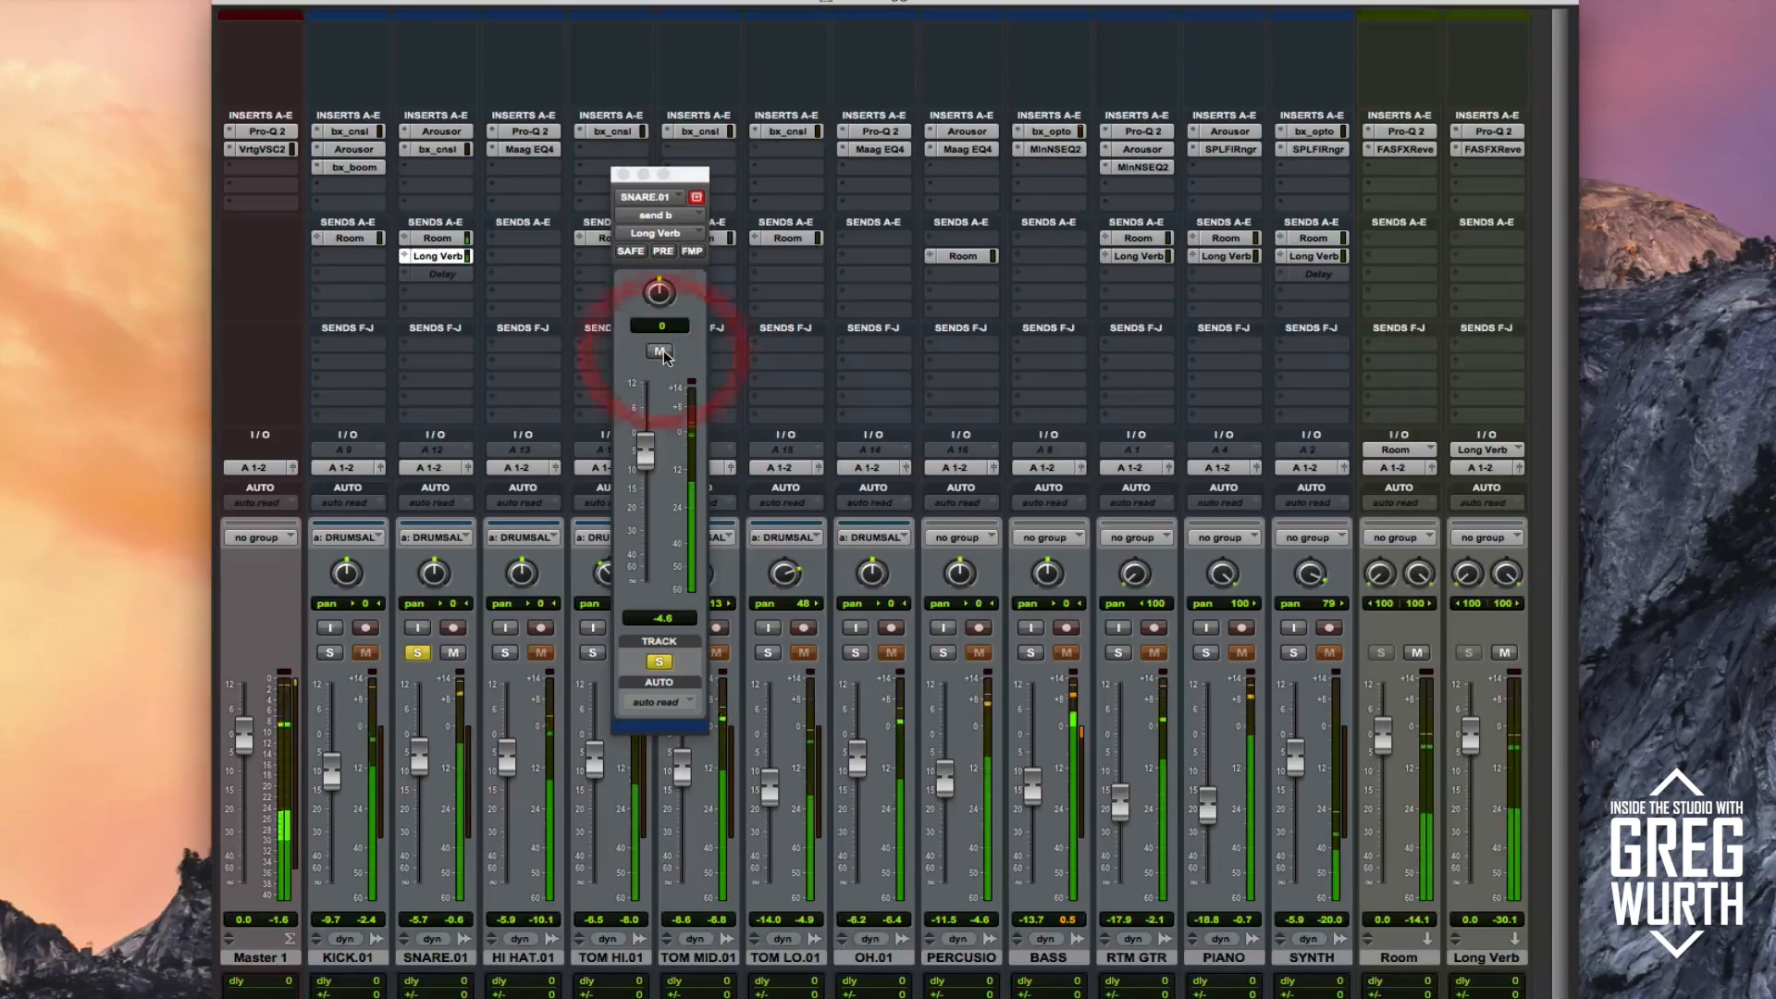
left_click(660, 352)
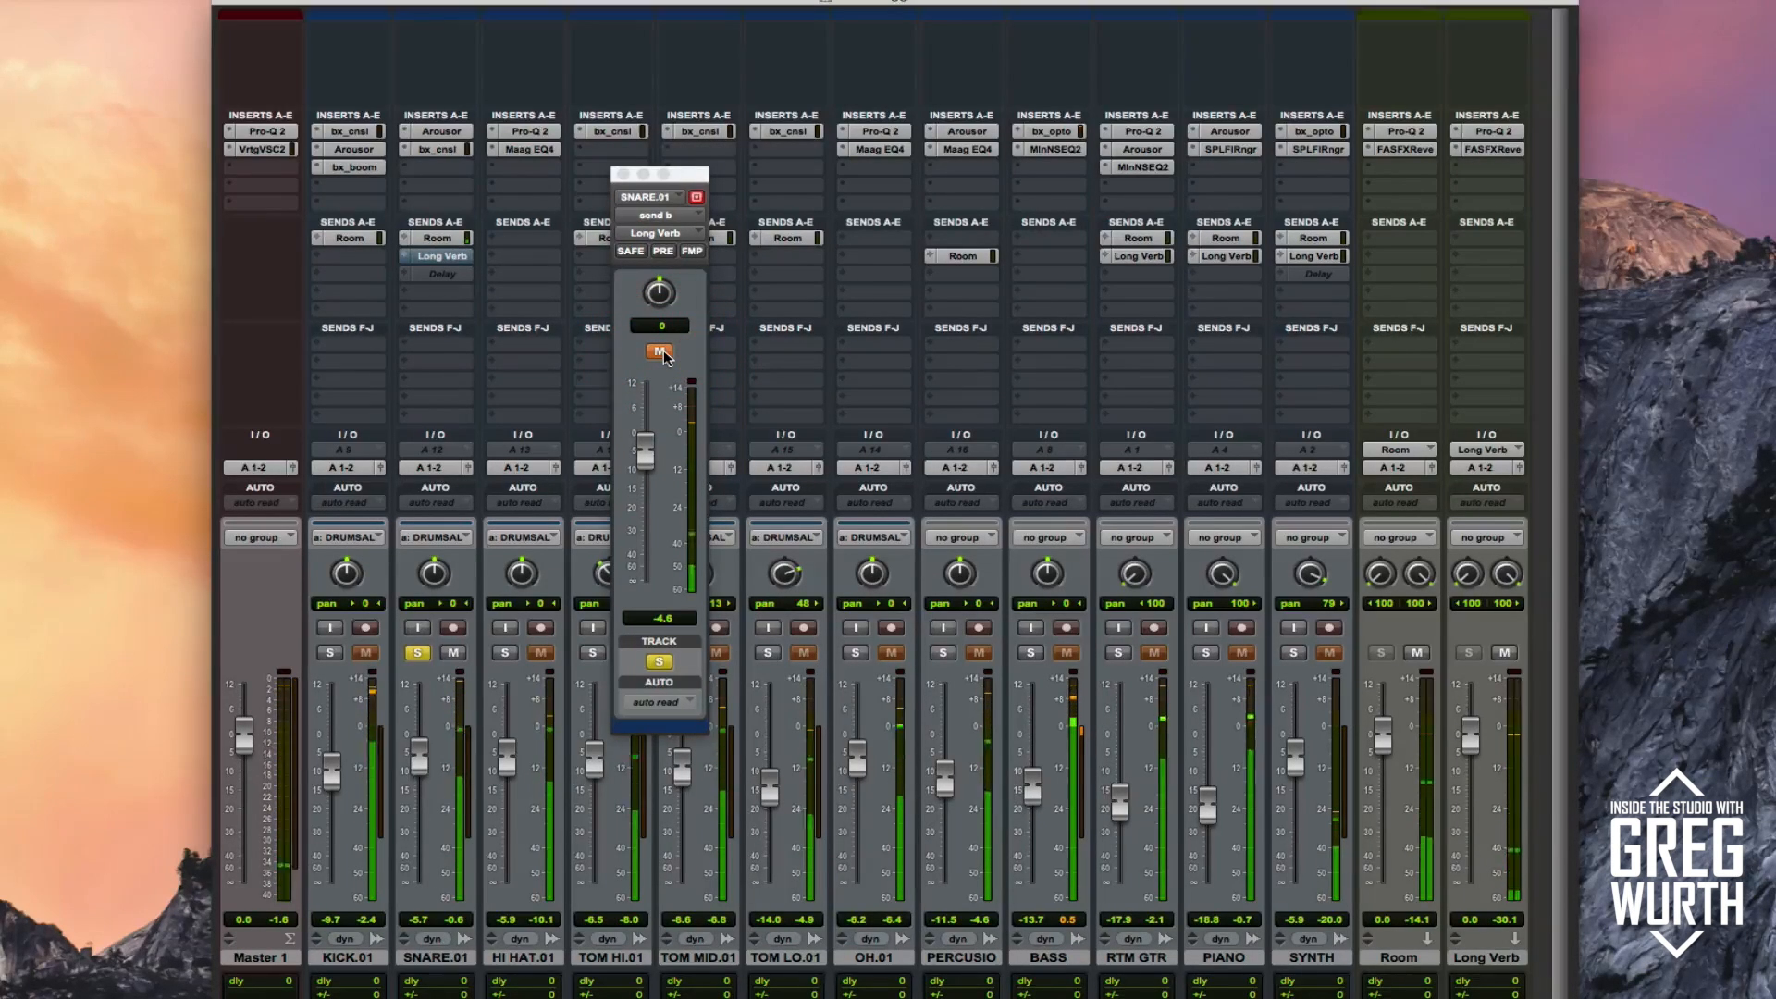
left_click(661, 352)
left_click(661, 352)
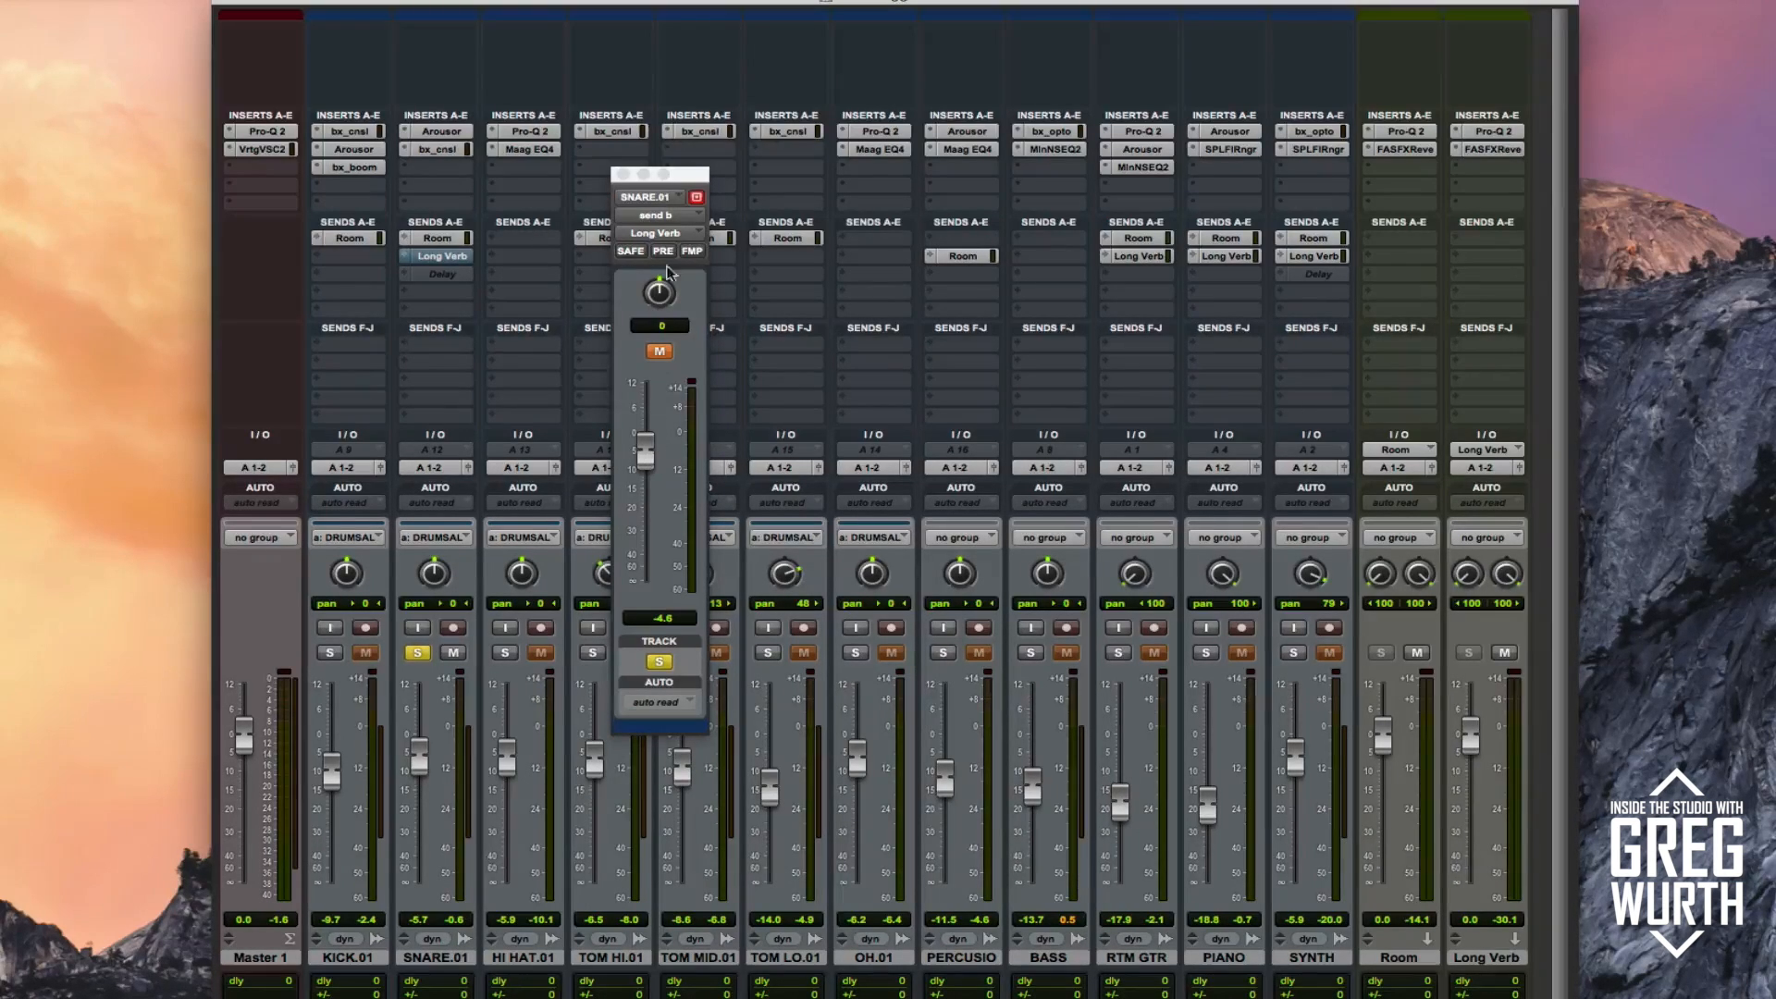
left_click(624, 174)
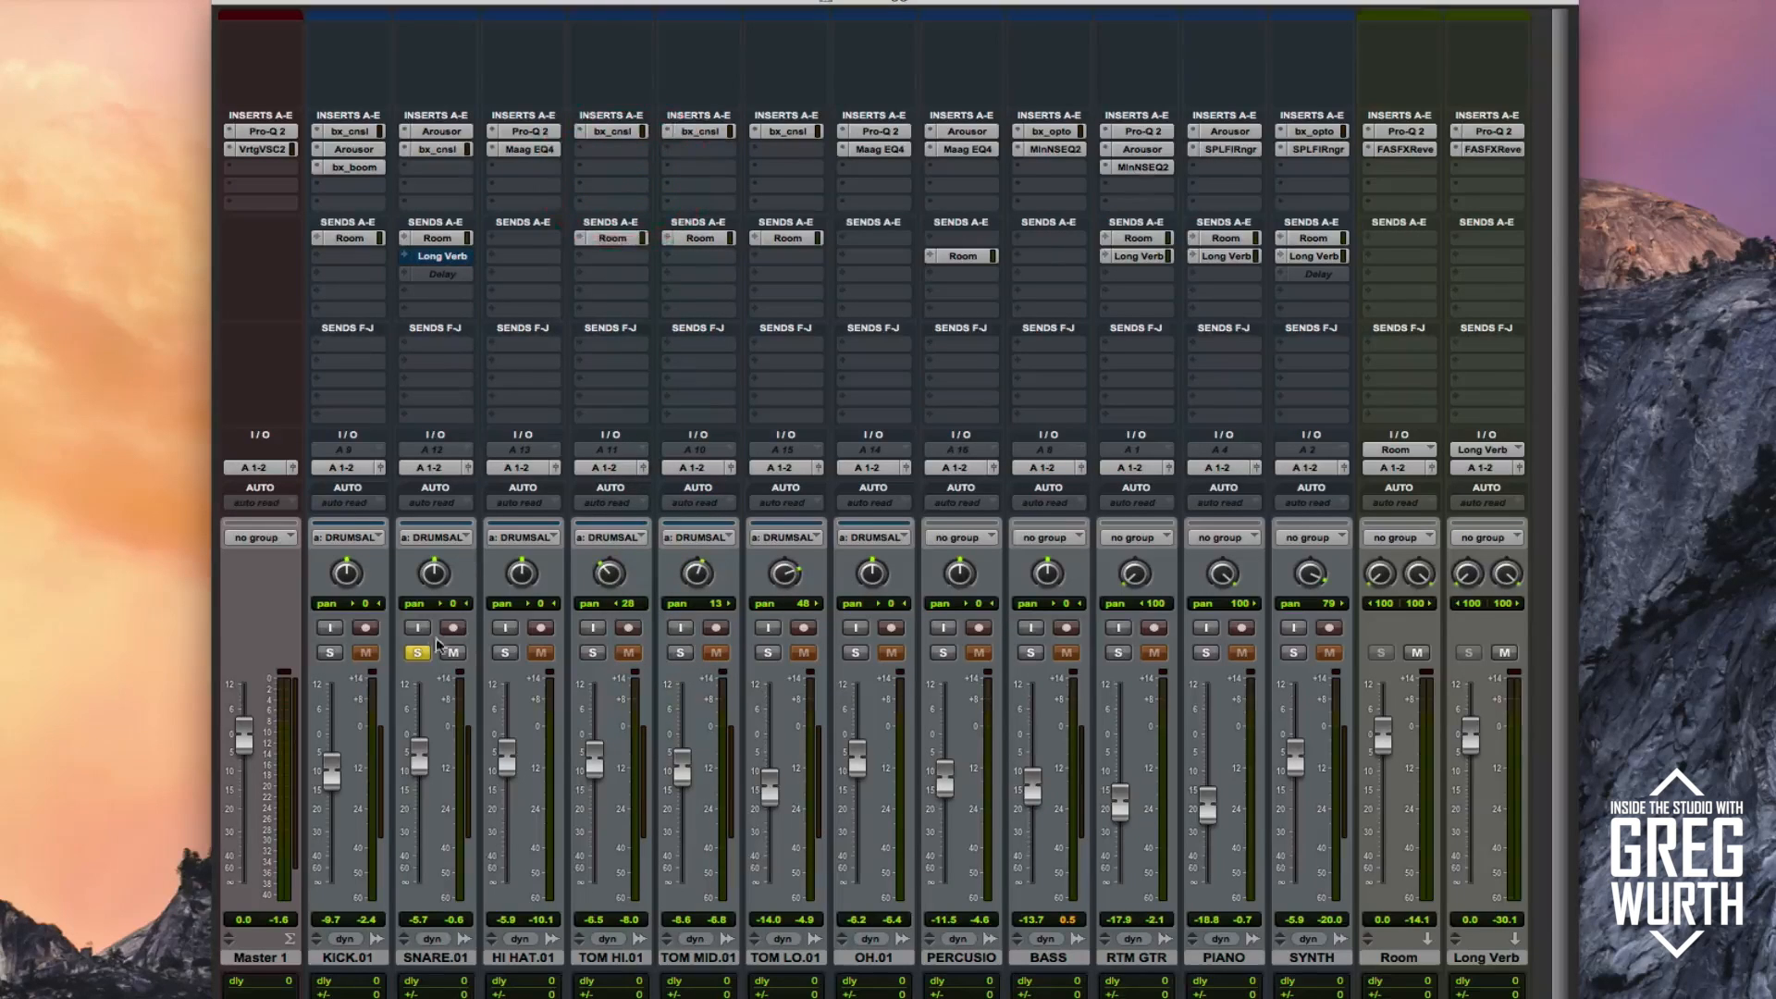
- Solo the hi-hat instead of the snare and bypass its Pro-Q 2 and Maag EQ4 inserts with the Pro-Q 2 open
left_click(417, 652)
left_click(505, 653)
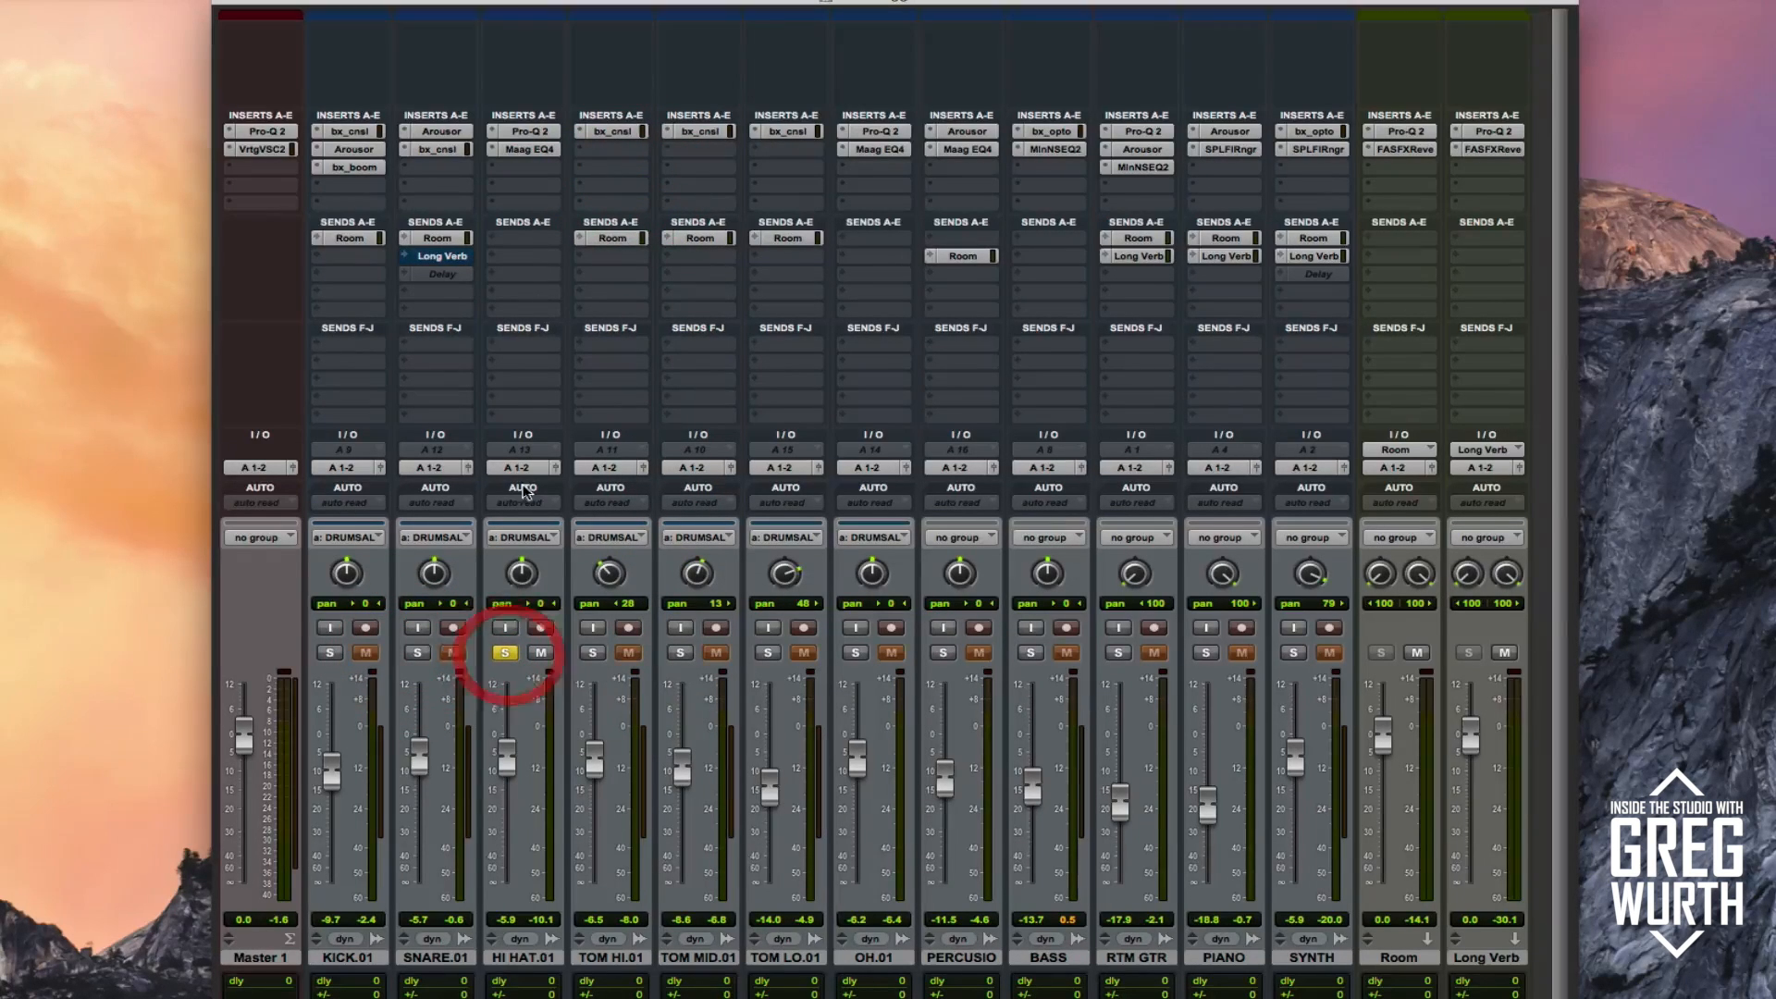
left_click(534, 131)
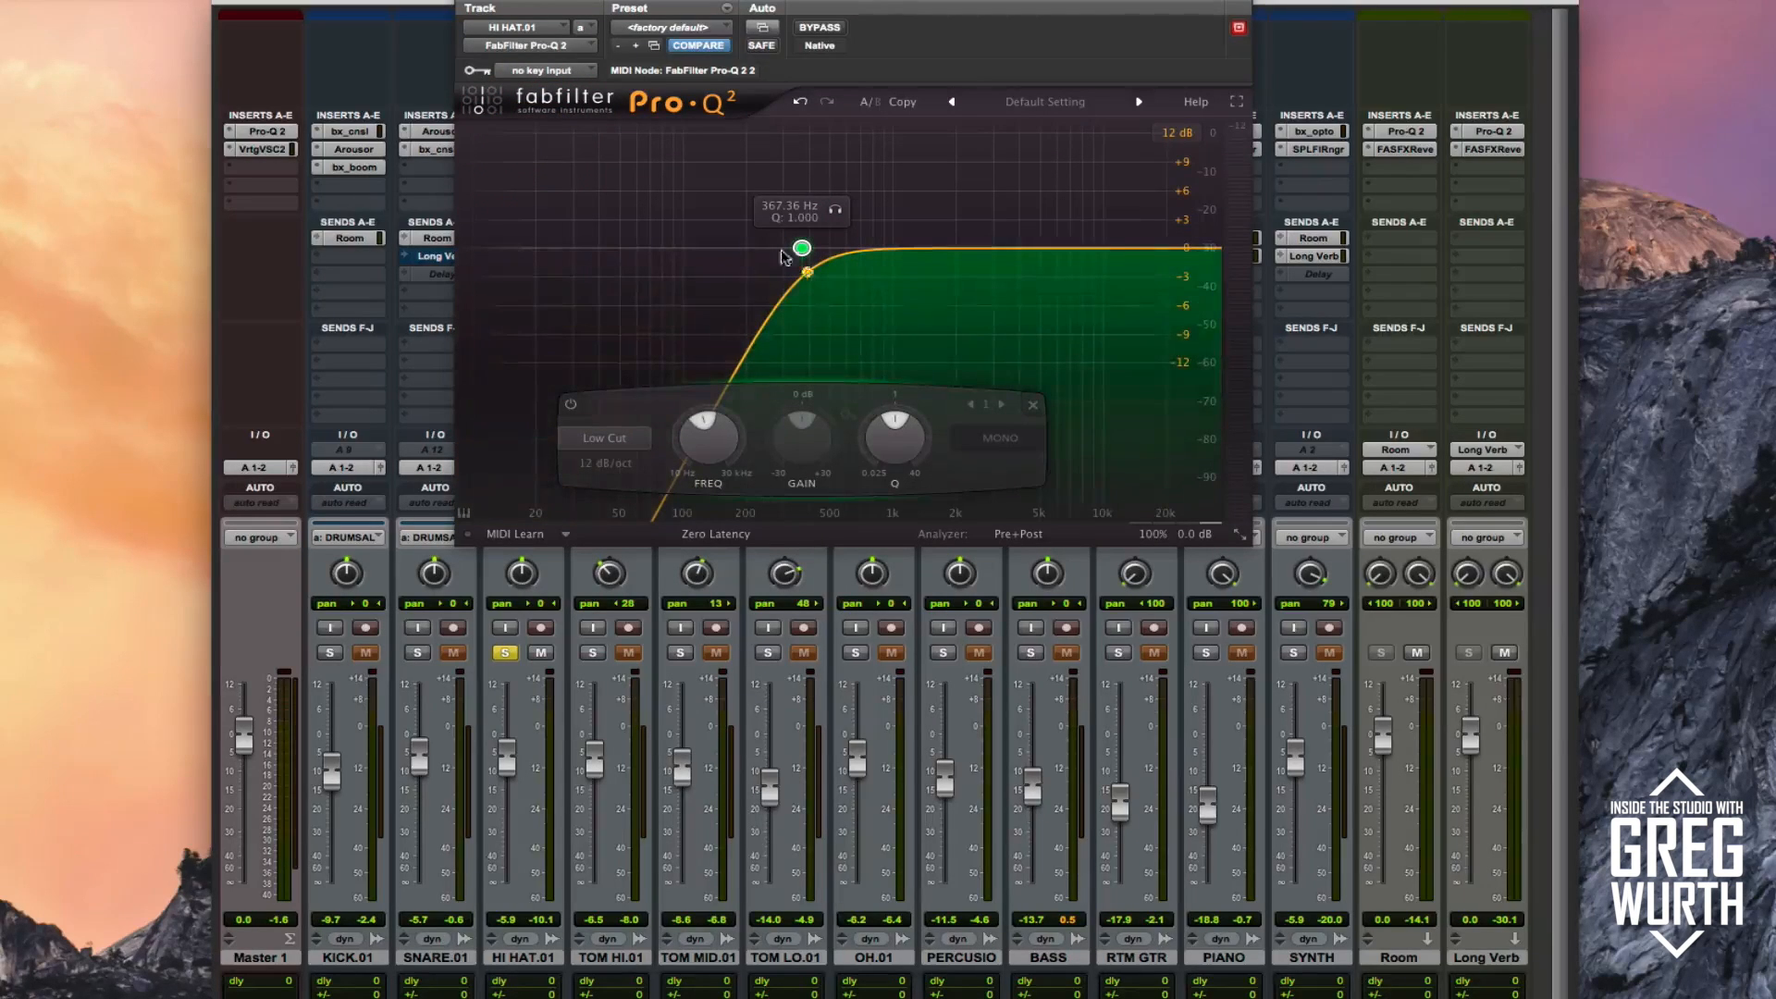
left_click_drag(533, 5, 663, 3)
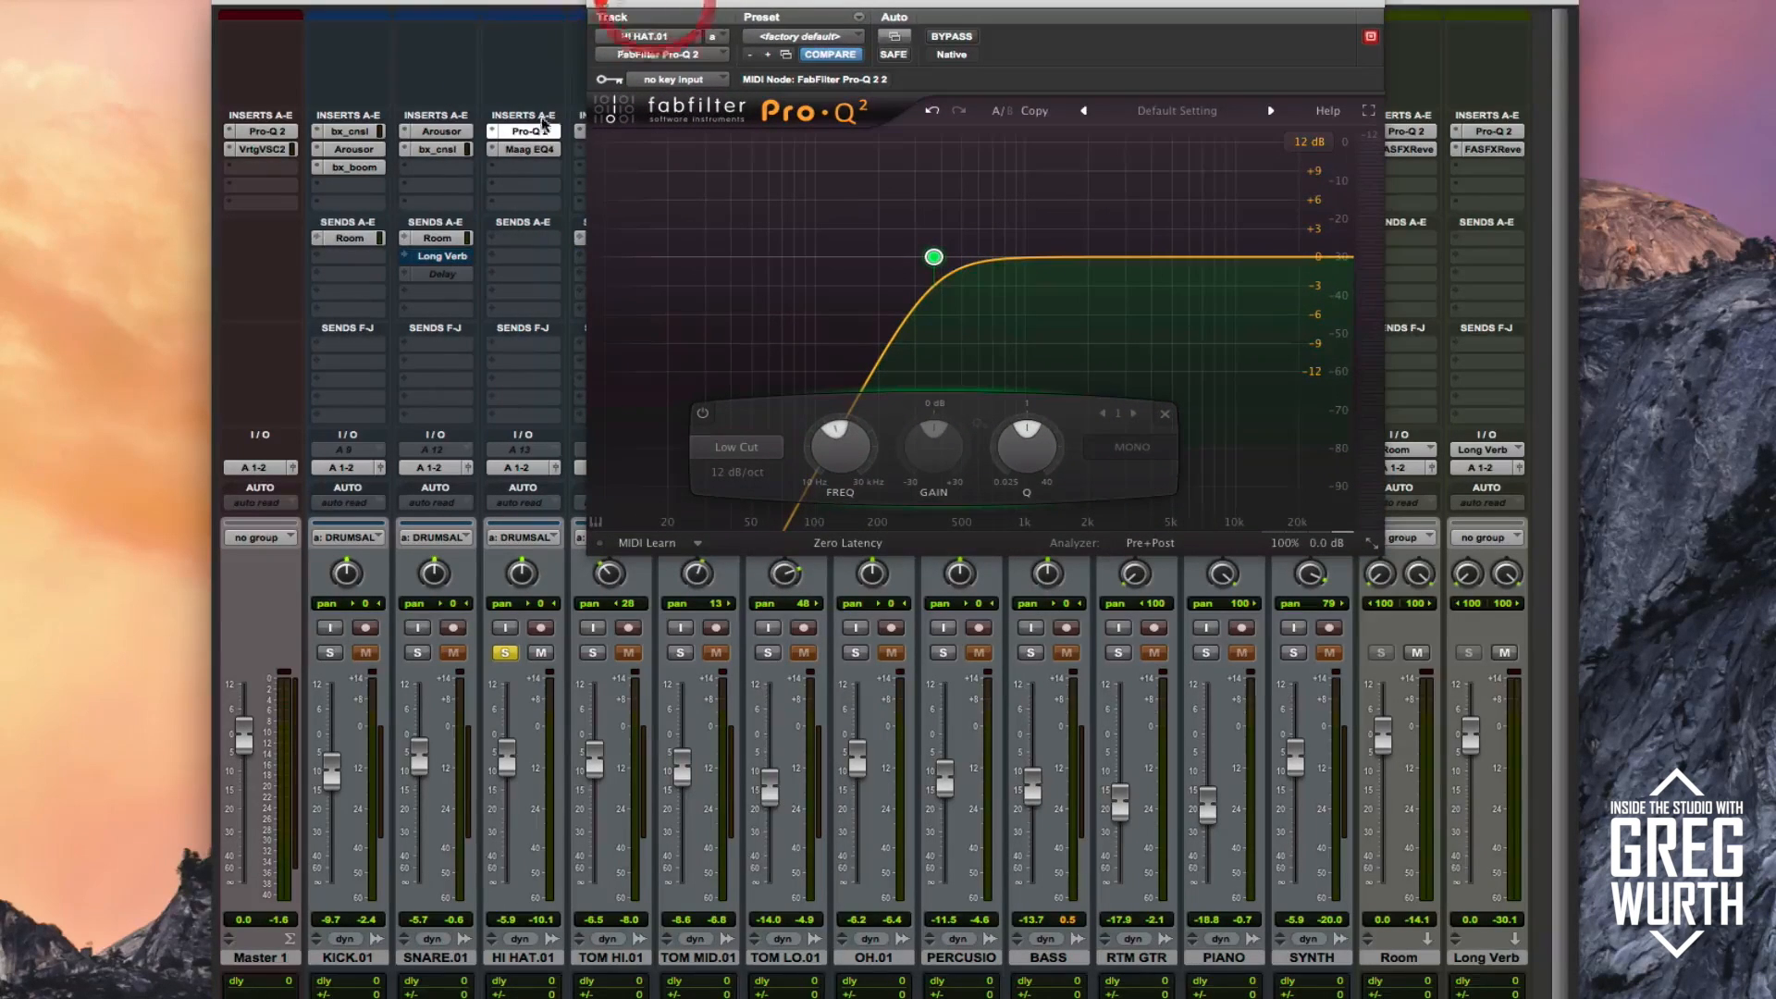
left_click(520, 151, "super")
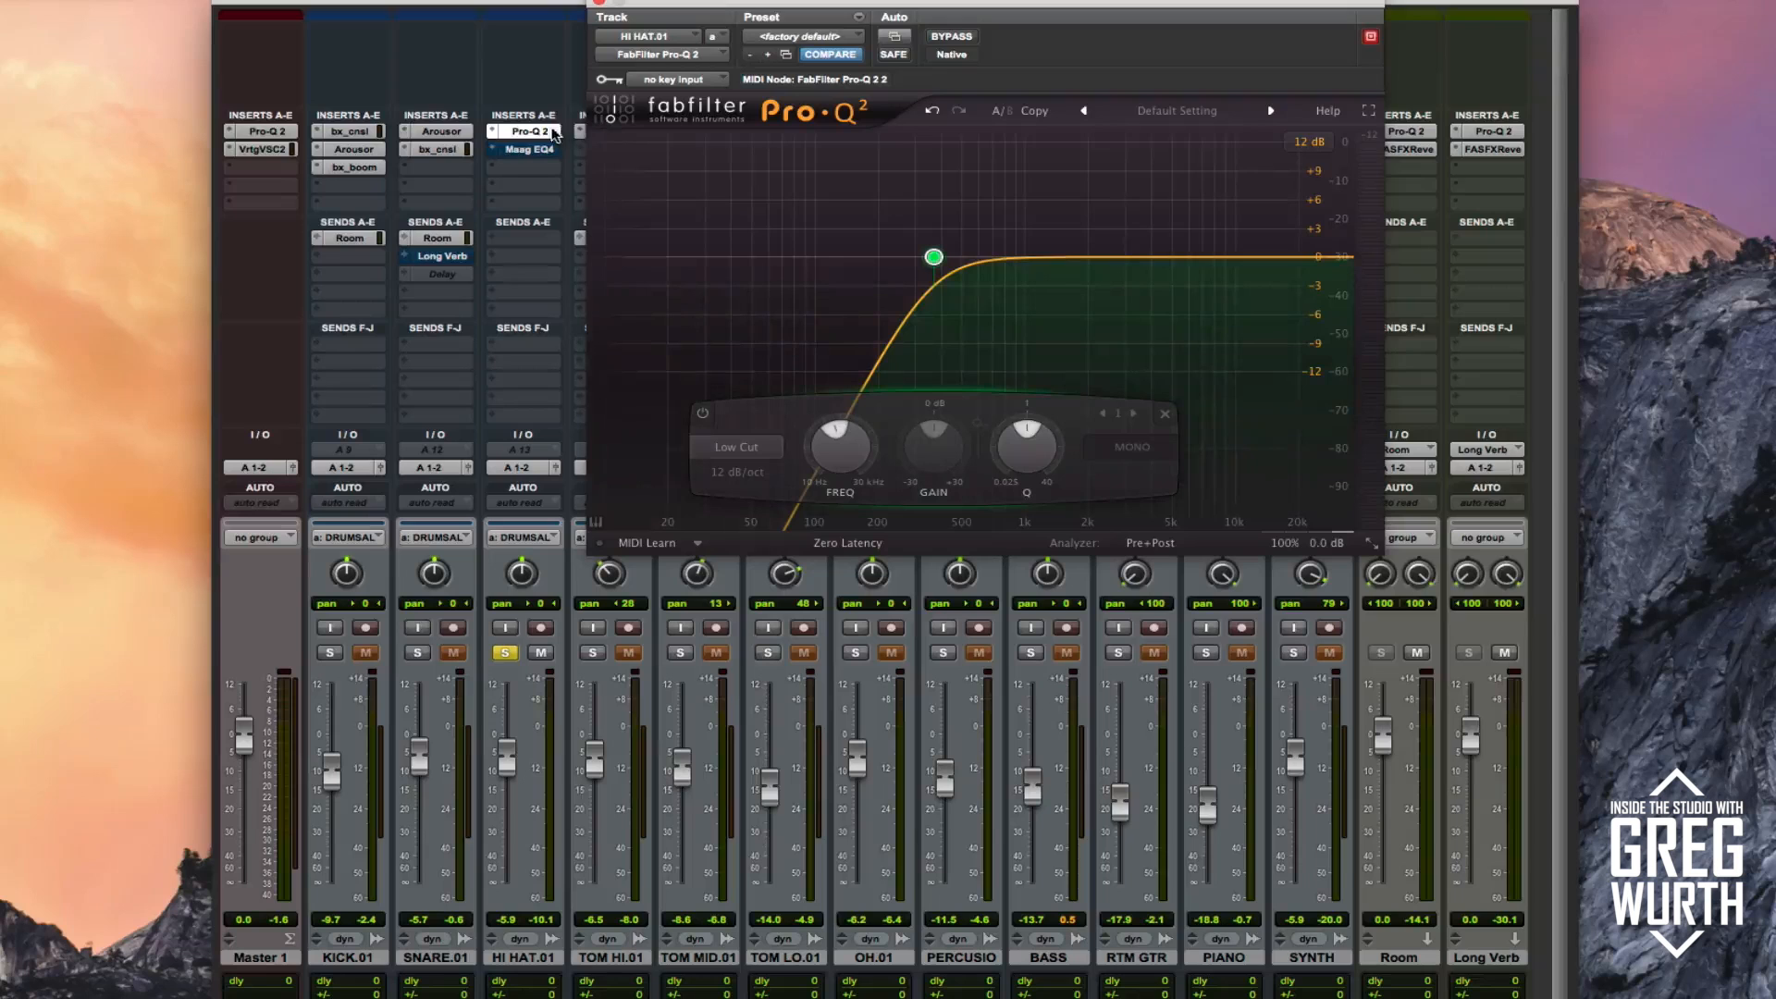
left_click(544, 132, "super")
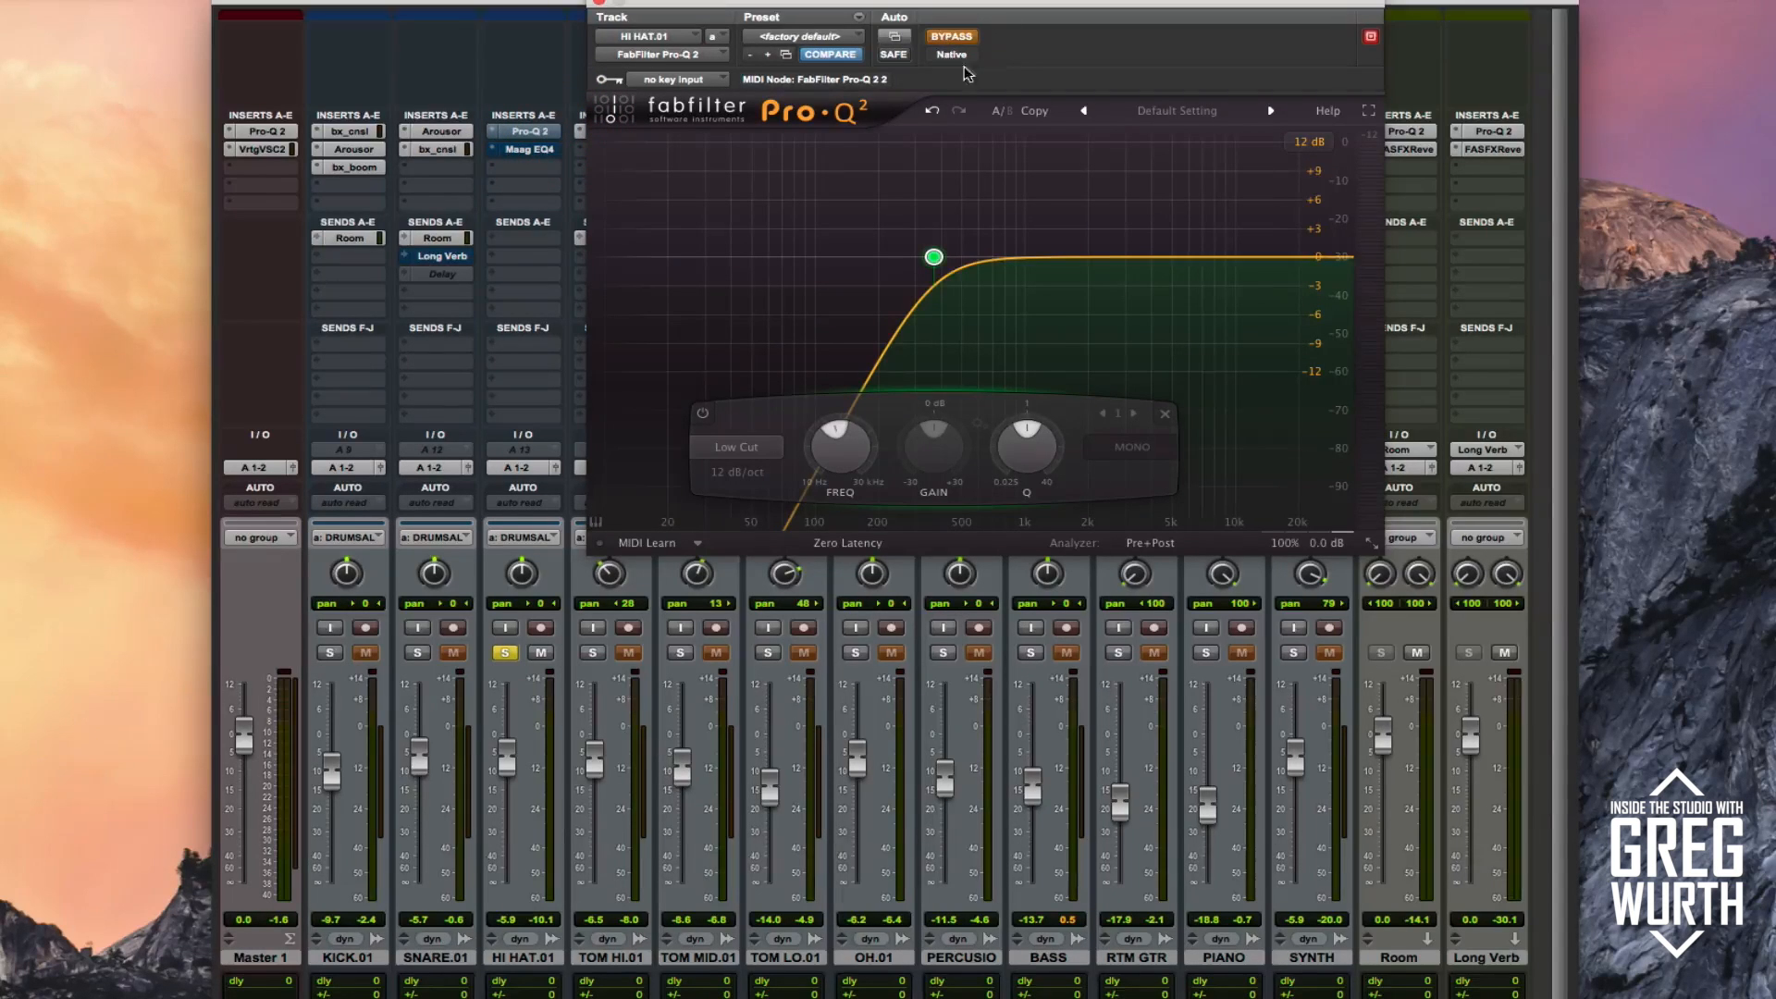
- Play the hi-hat with Pro-Q 2 bypassed, reactivate it to compare its low cut, then stop and close the plug-in
key("space")
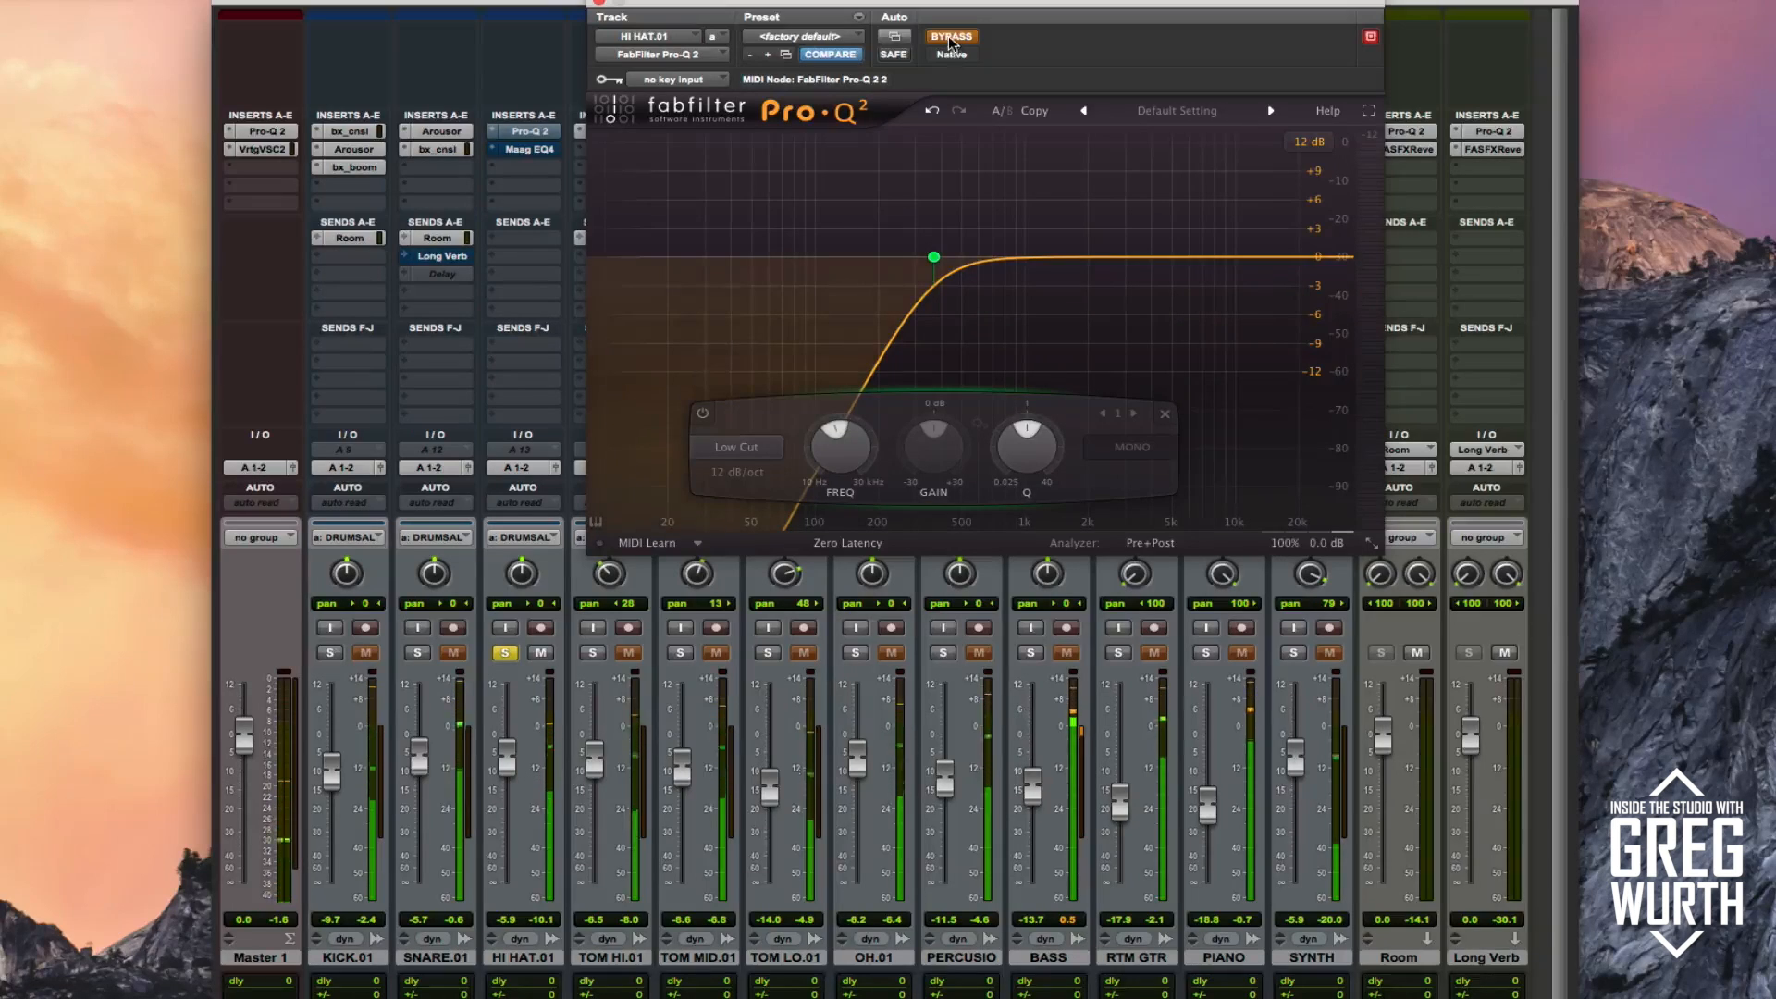
left_click(950, 39)
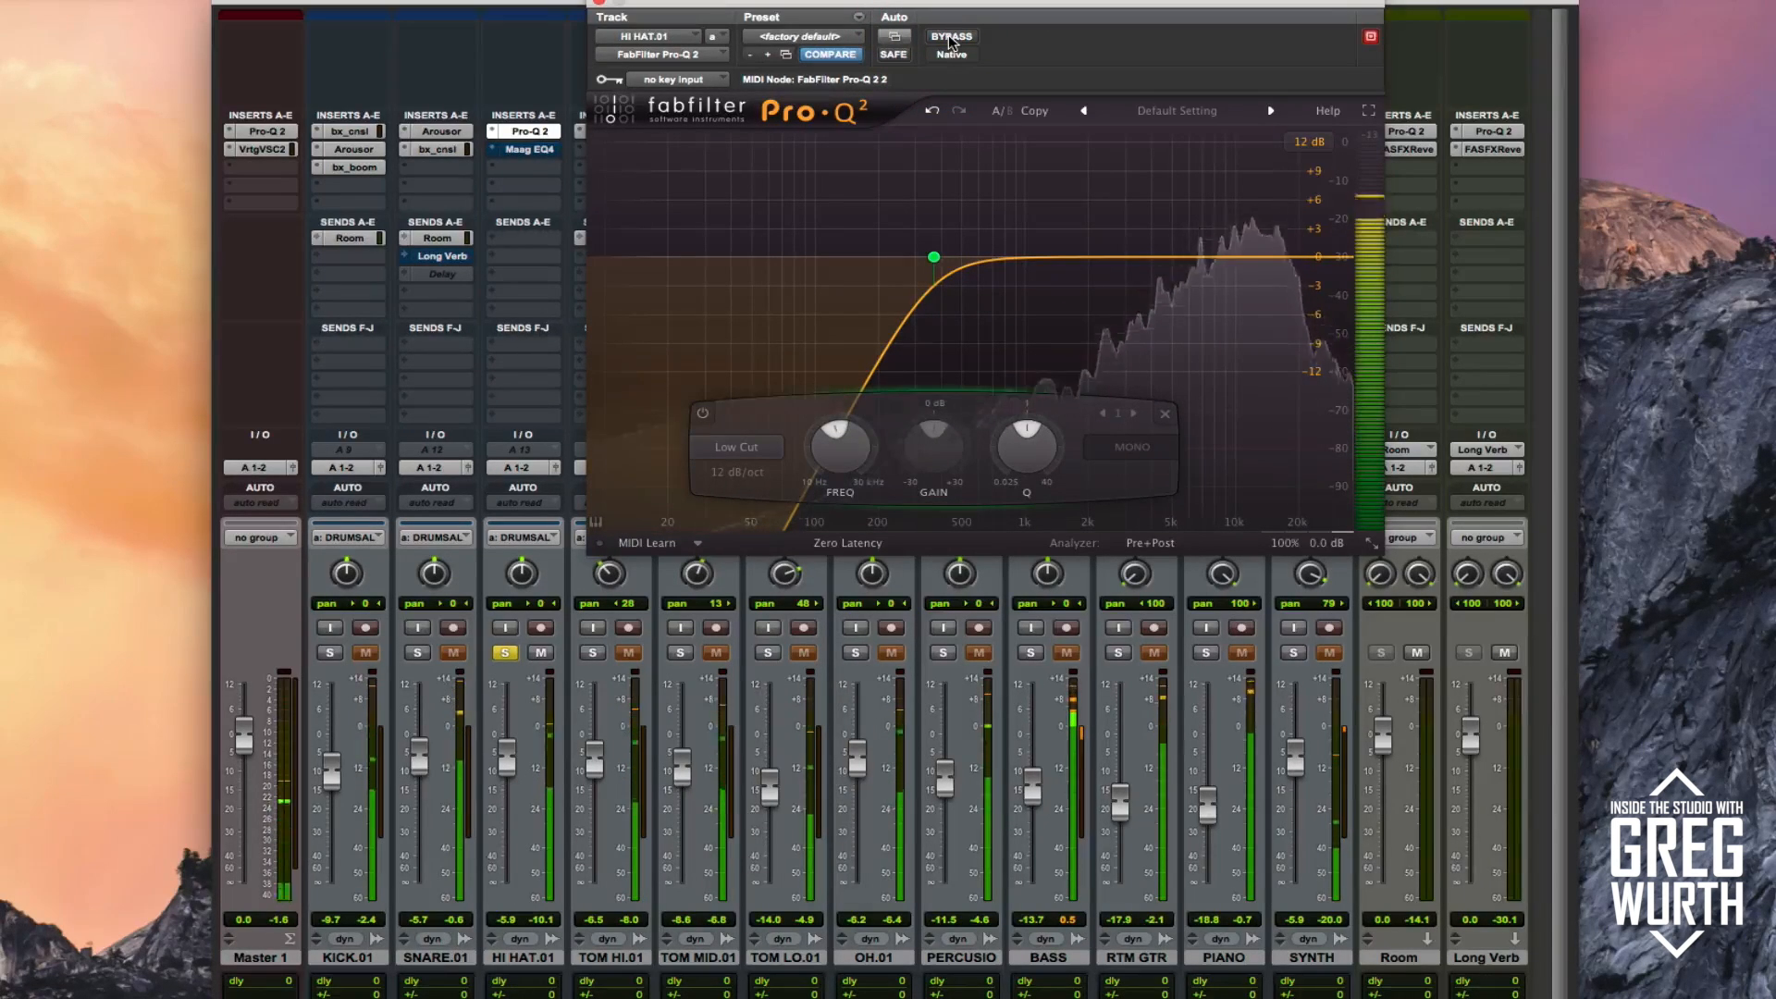
key("space")
mouse_move(954, 289)
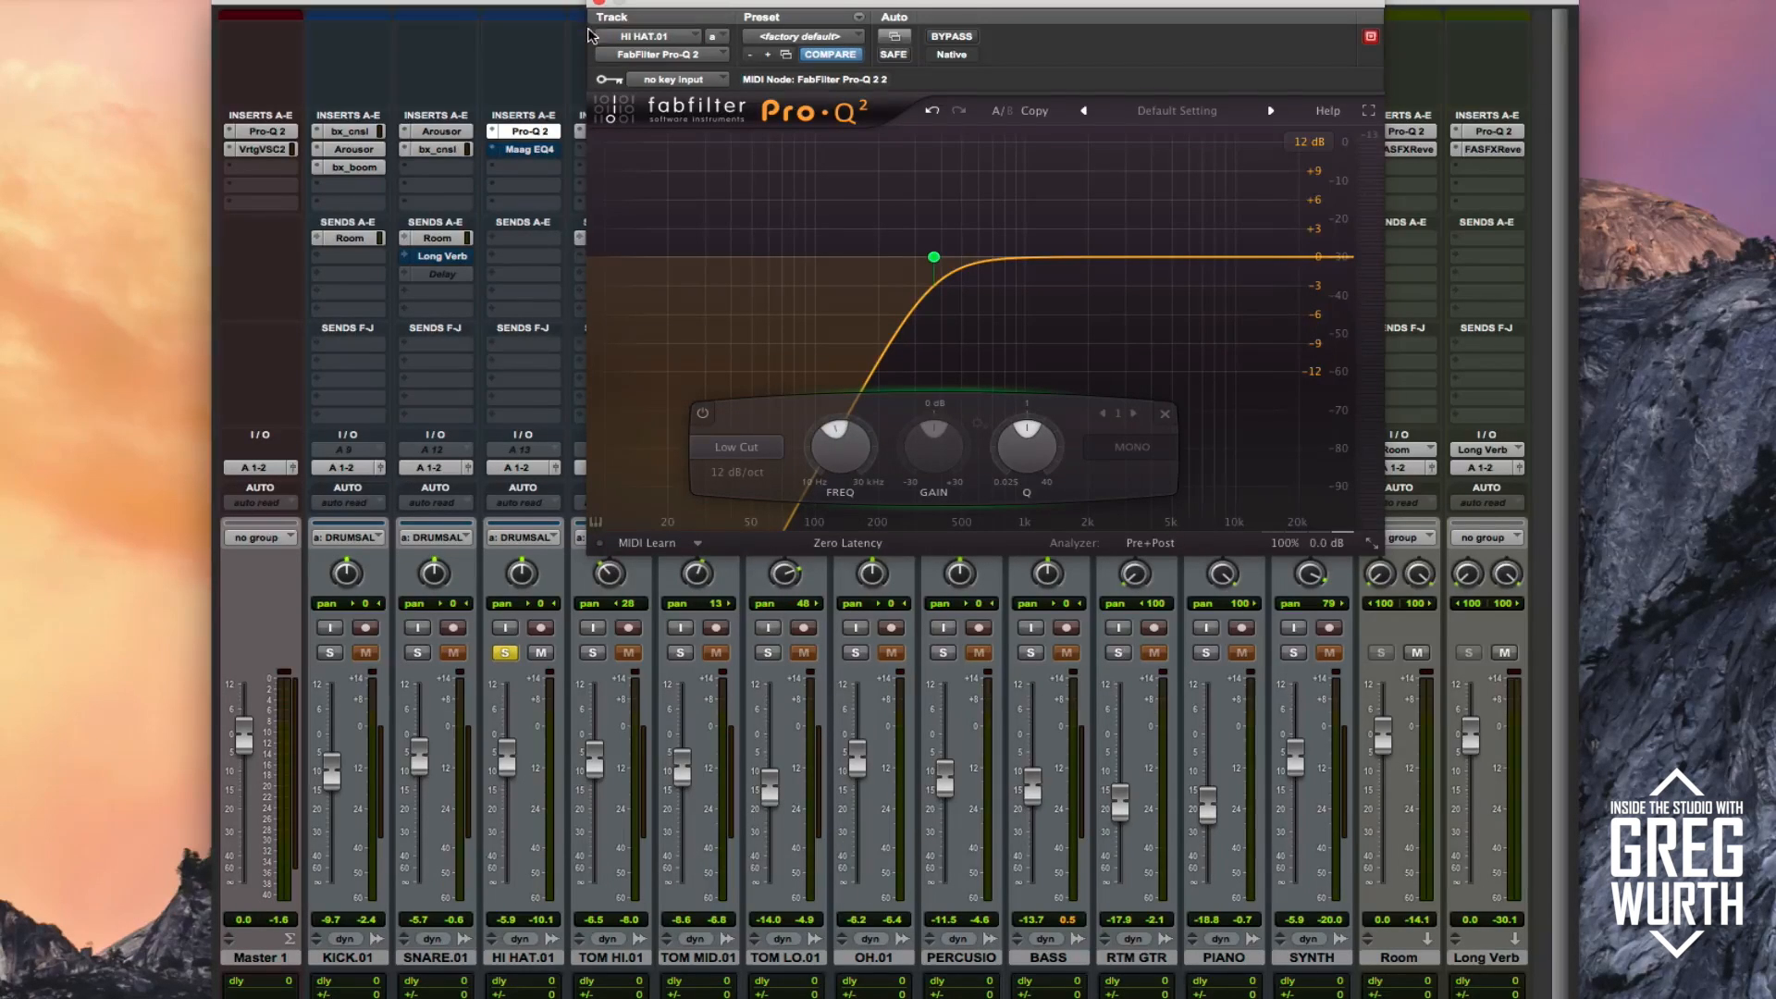
left_click(598, 6)
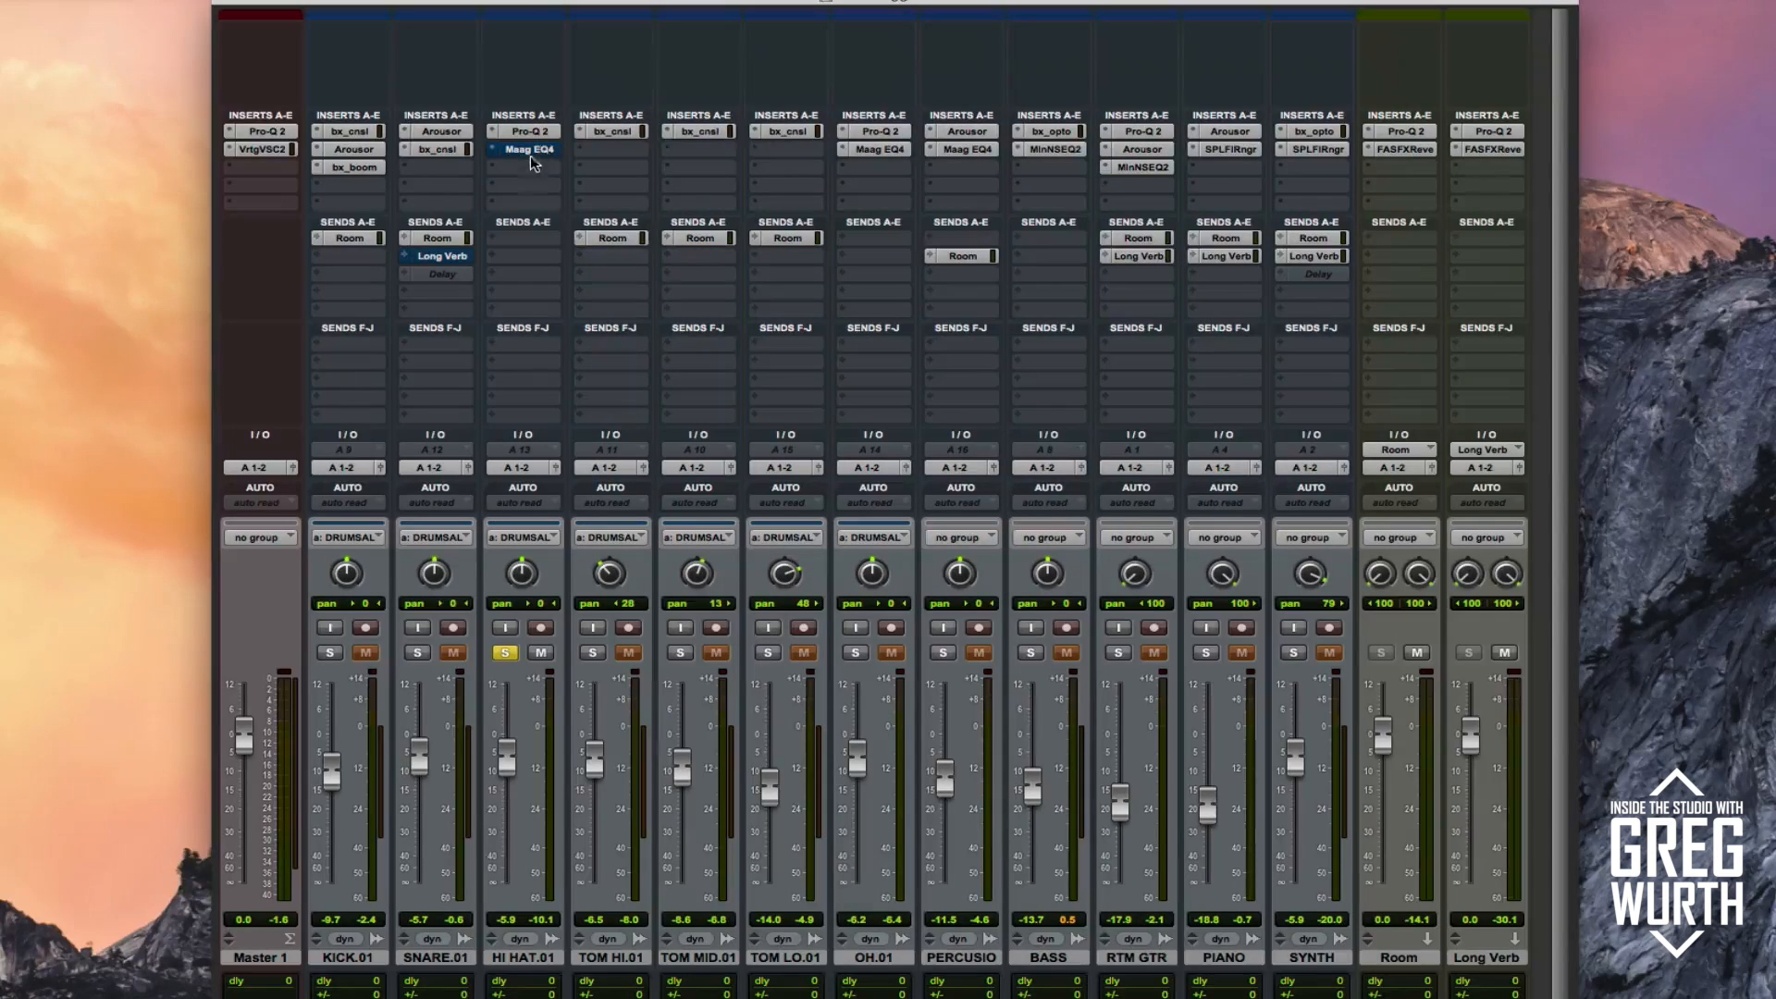
- Play the hi-hat with its Maag EQ4 open, switch the bypass off and on to compare, then leave the EQ active and close it
left_click(529, 149)
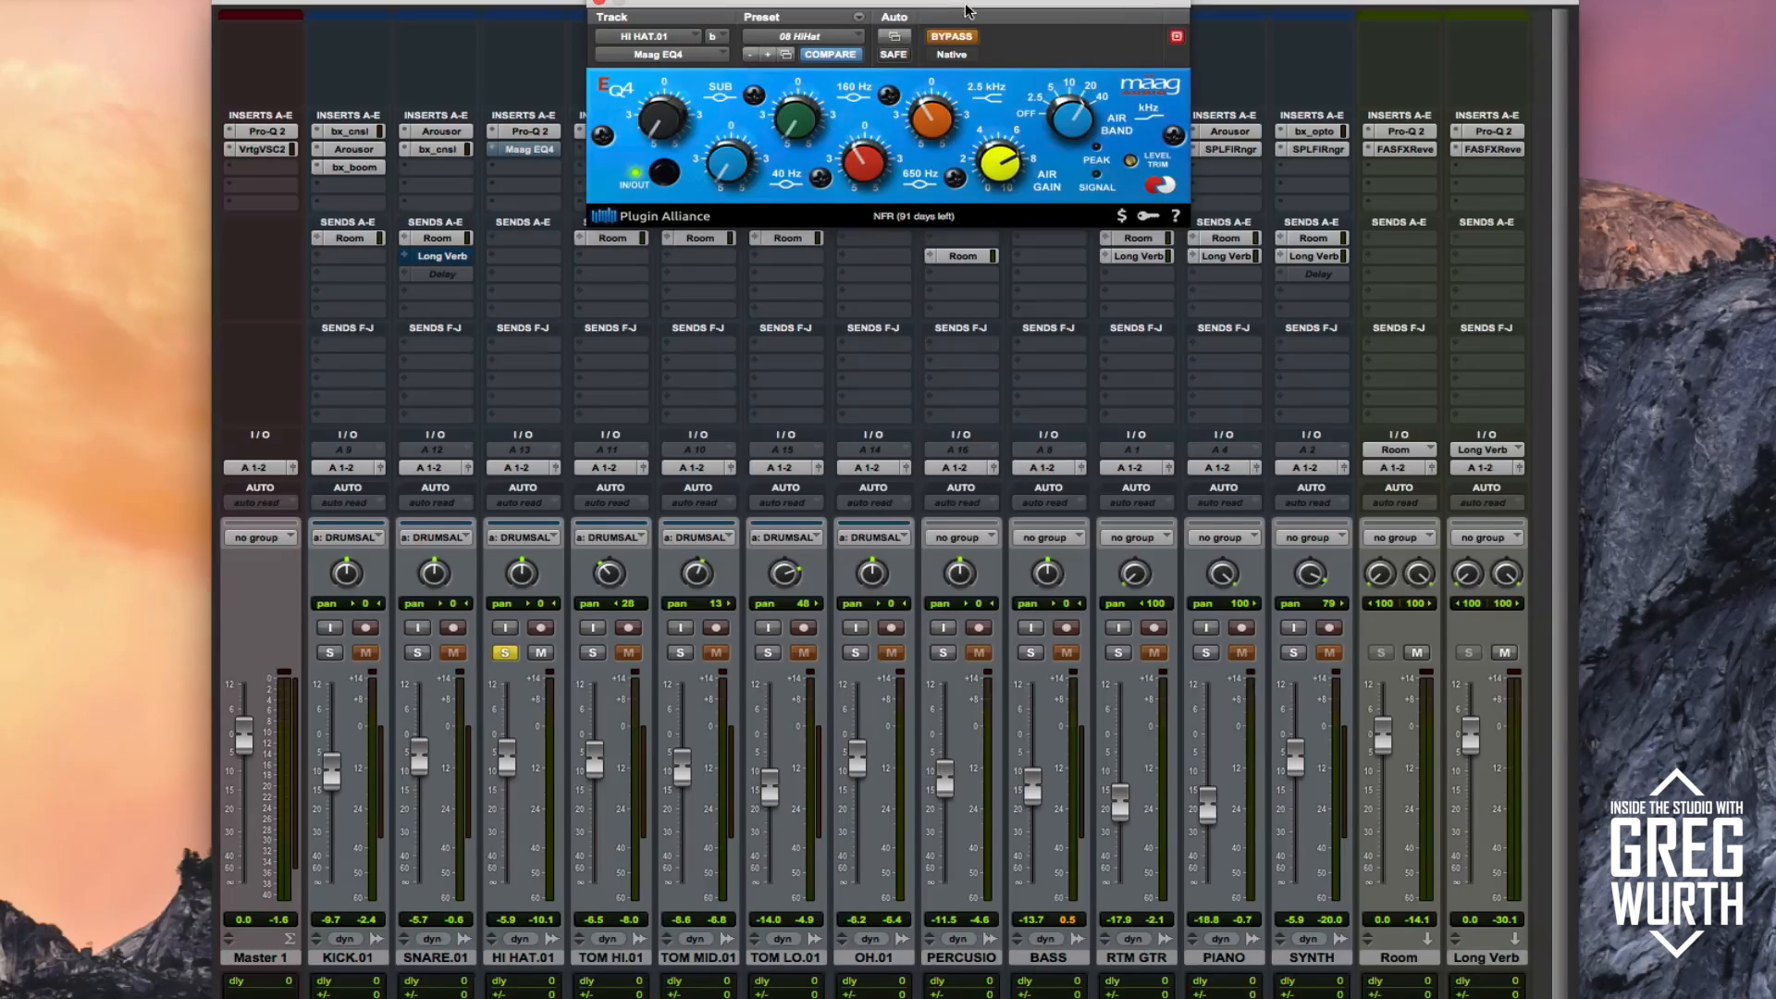
left_click_drag(958, 3, 1137, 2)
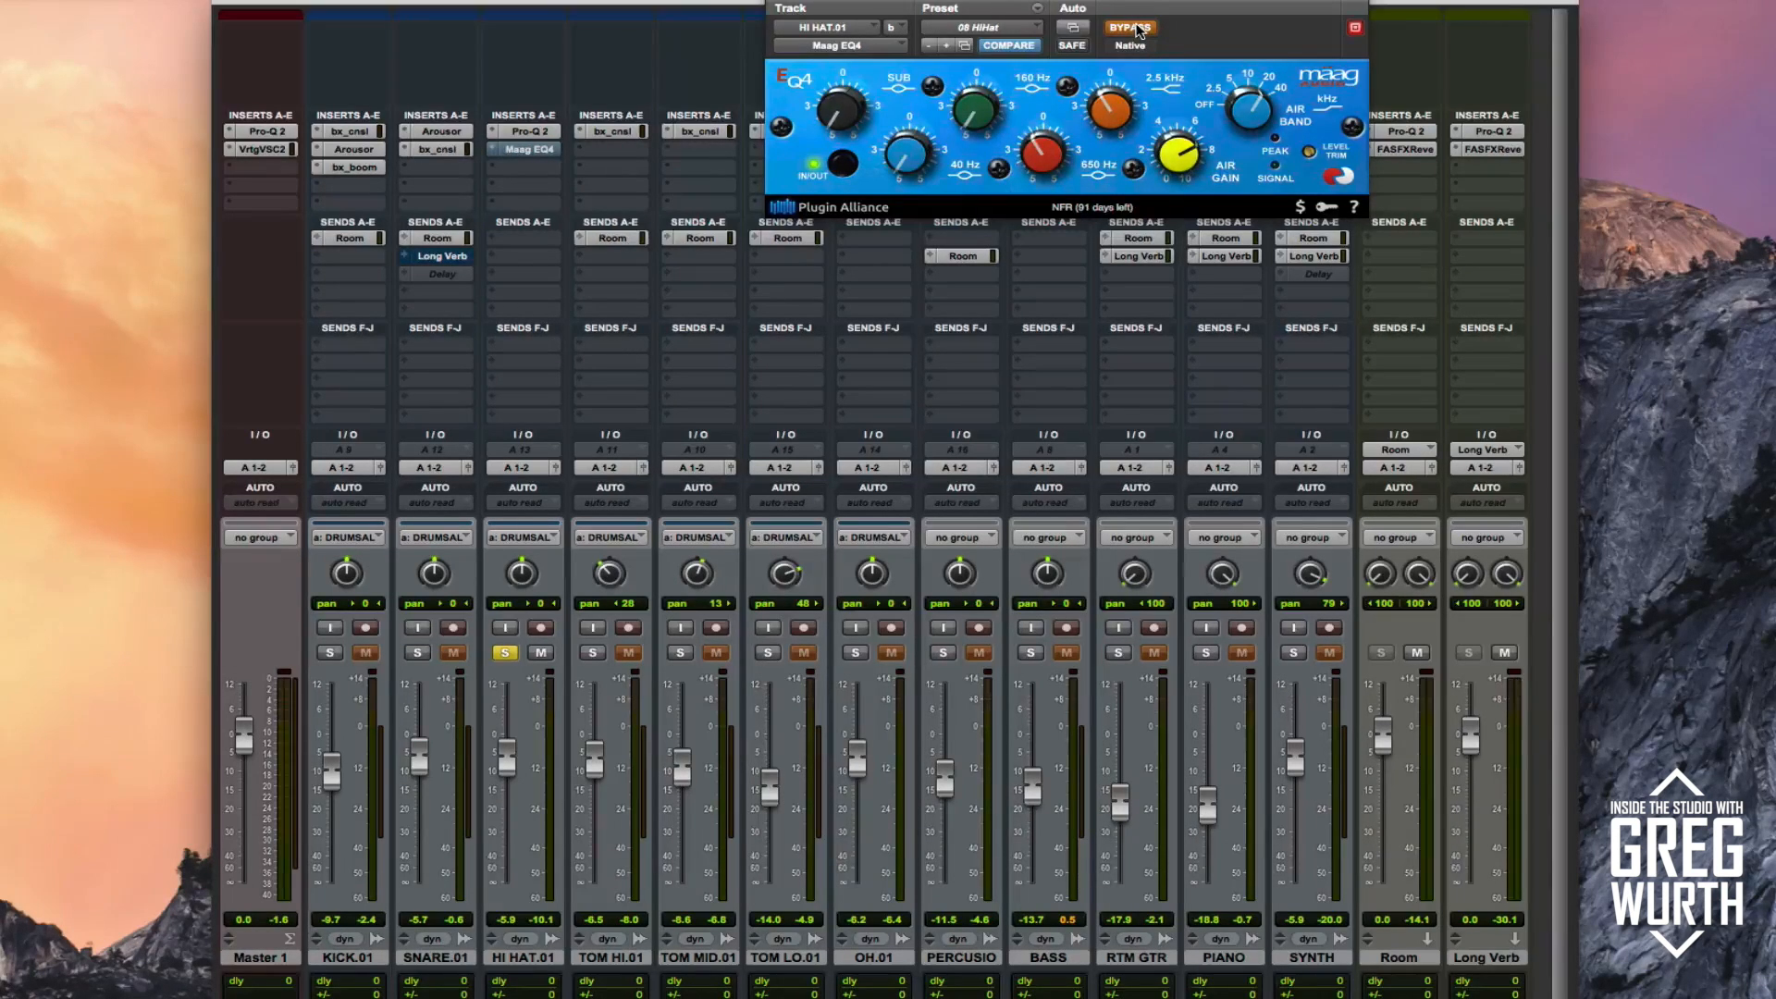
key("space")
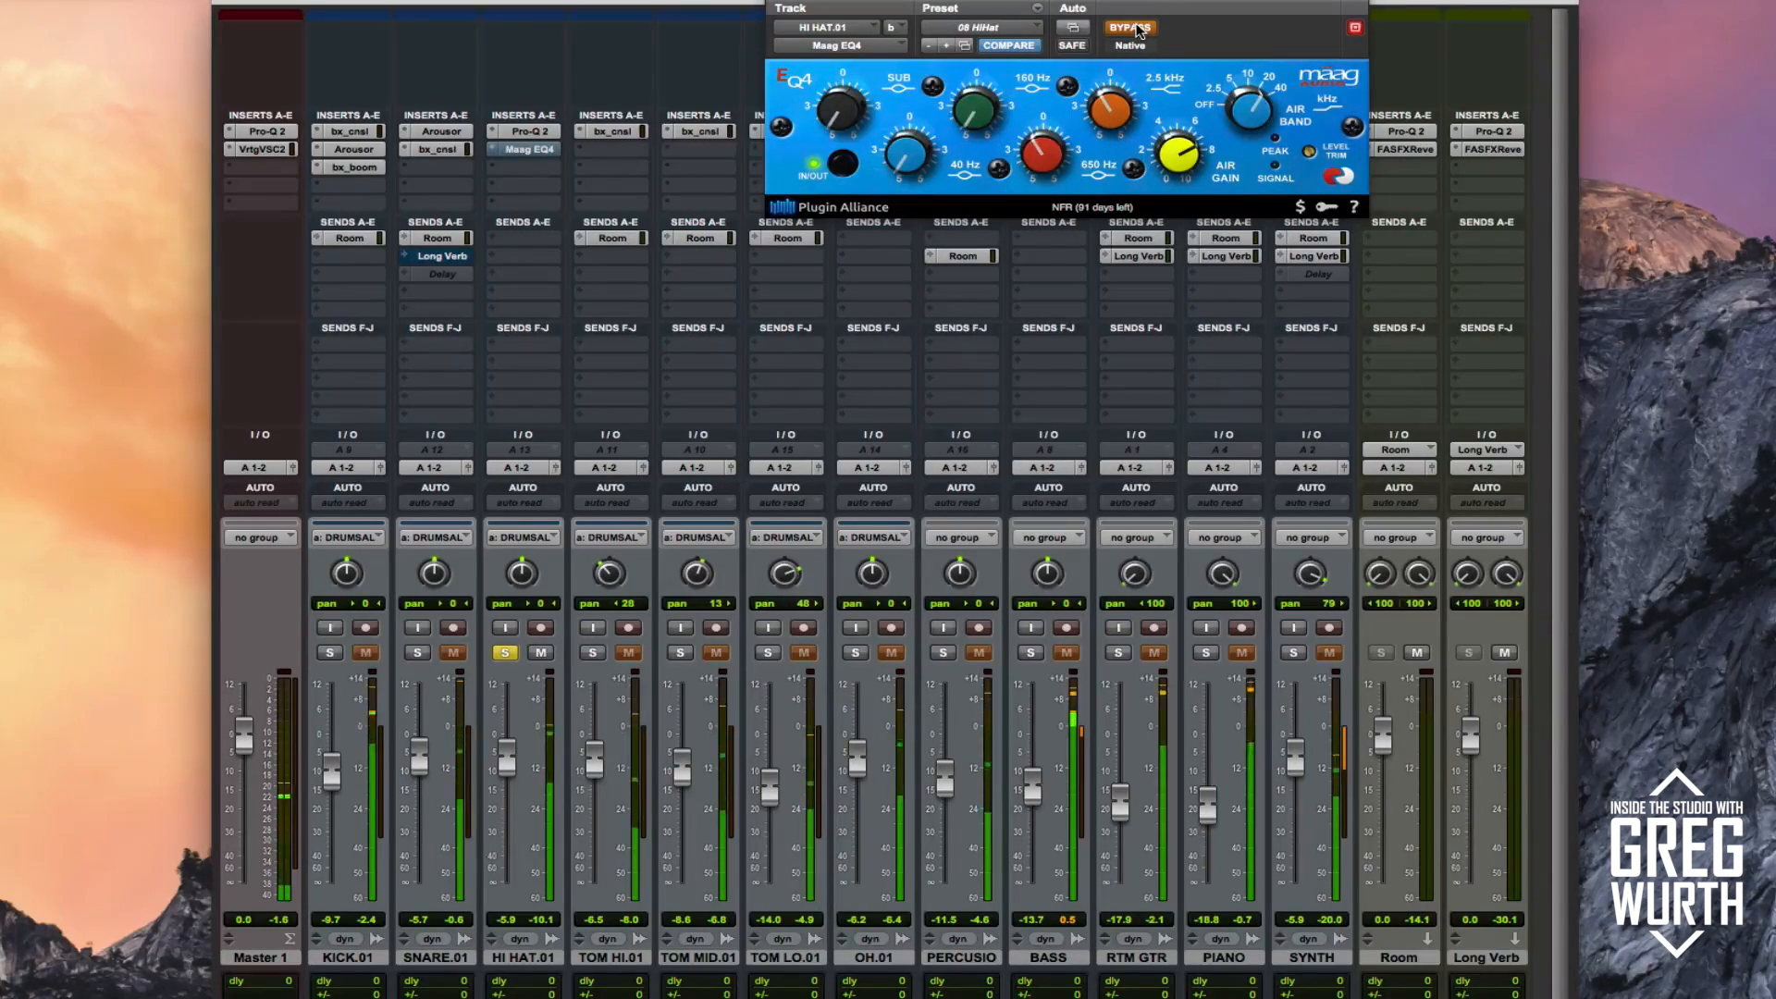
left_click(1132, 28)
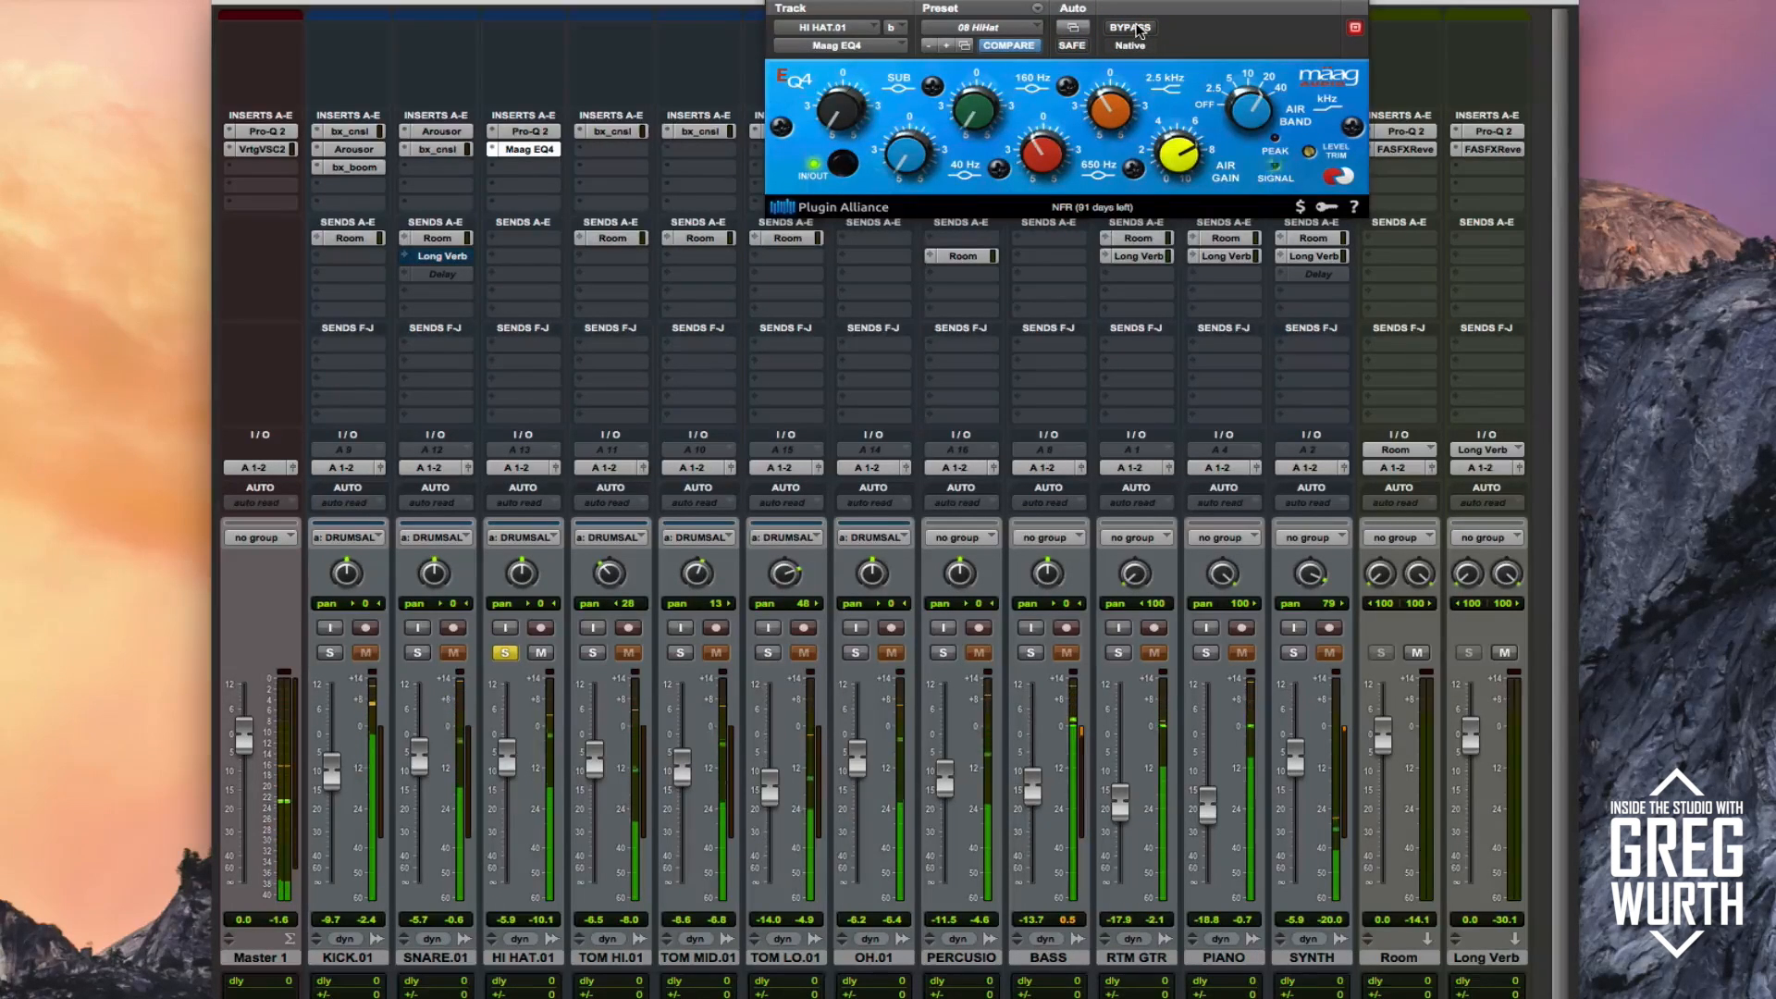
left_click(1136, 28)
left_click(1136, 28)
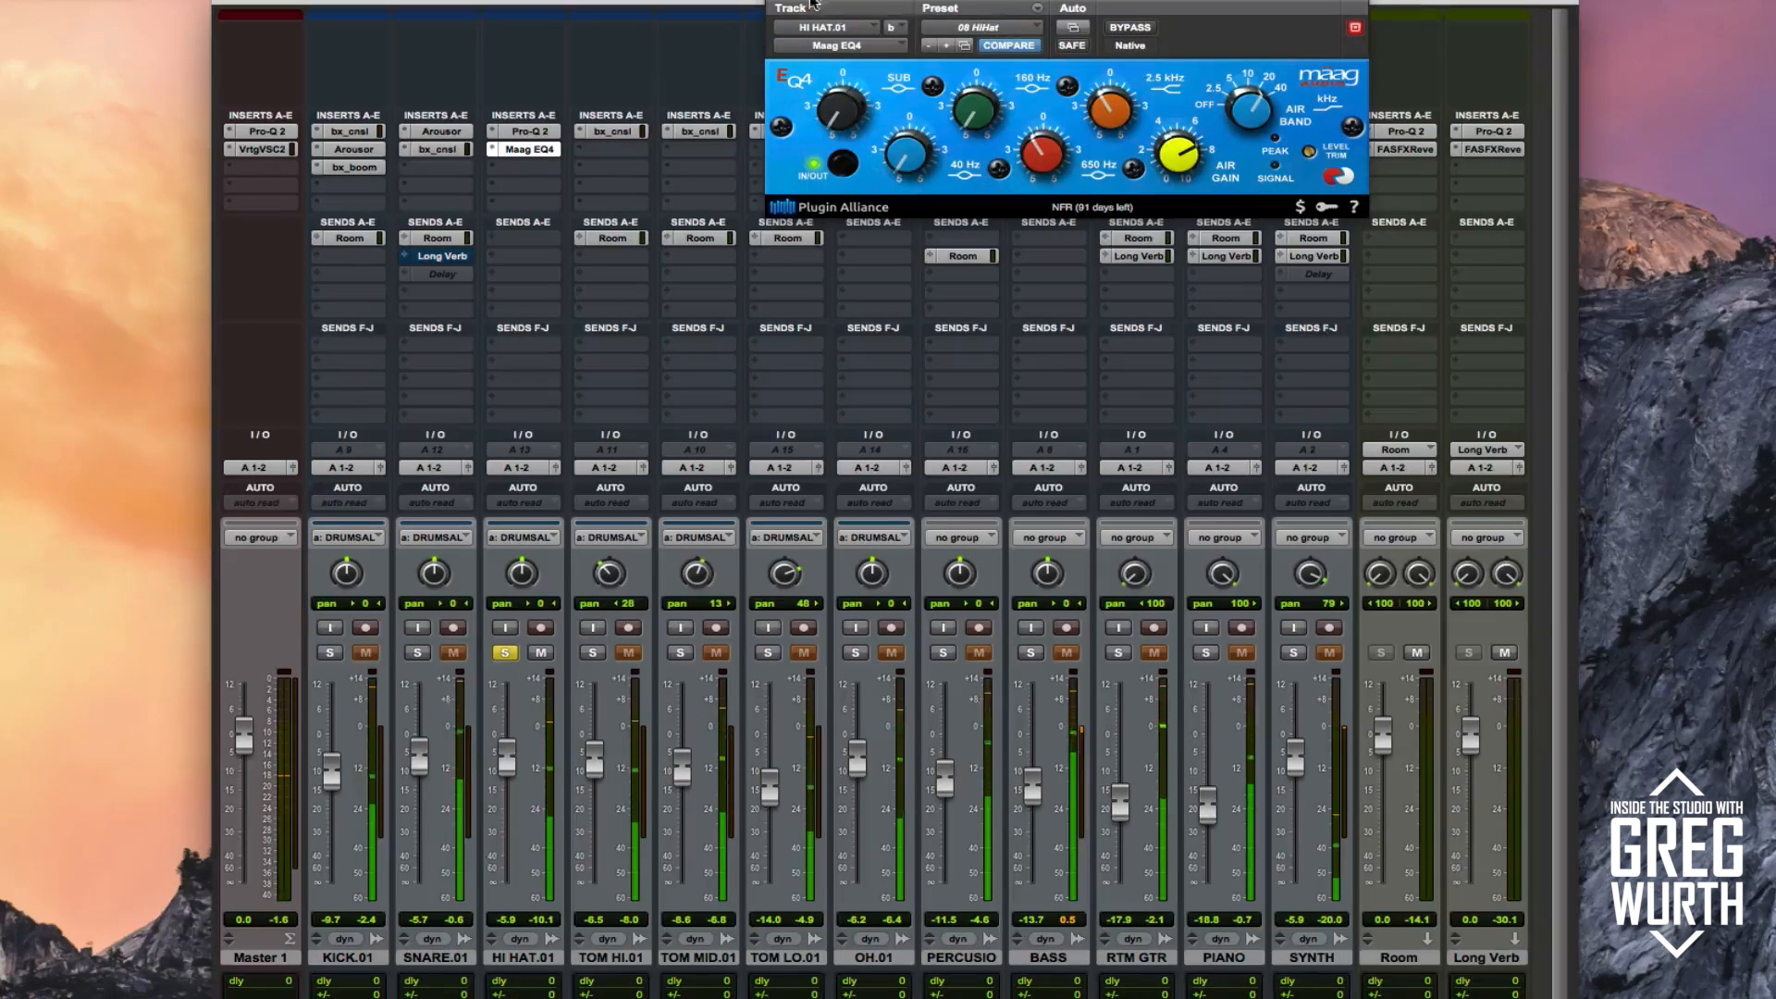
left_click(777, 2)
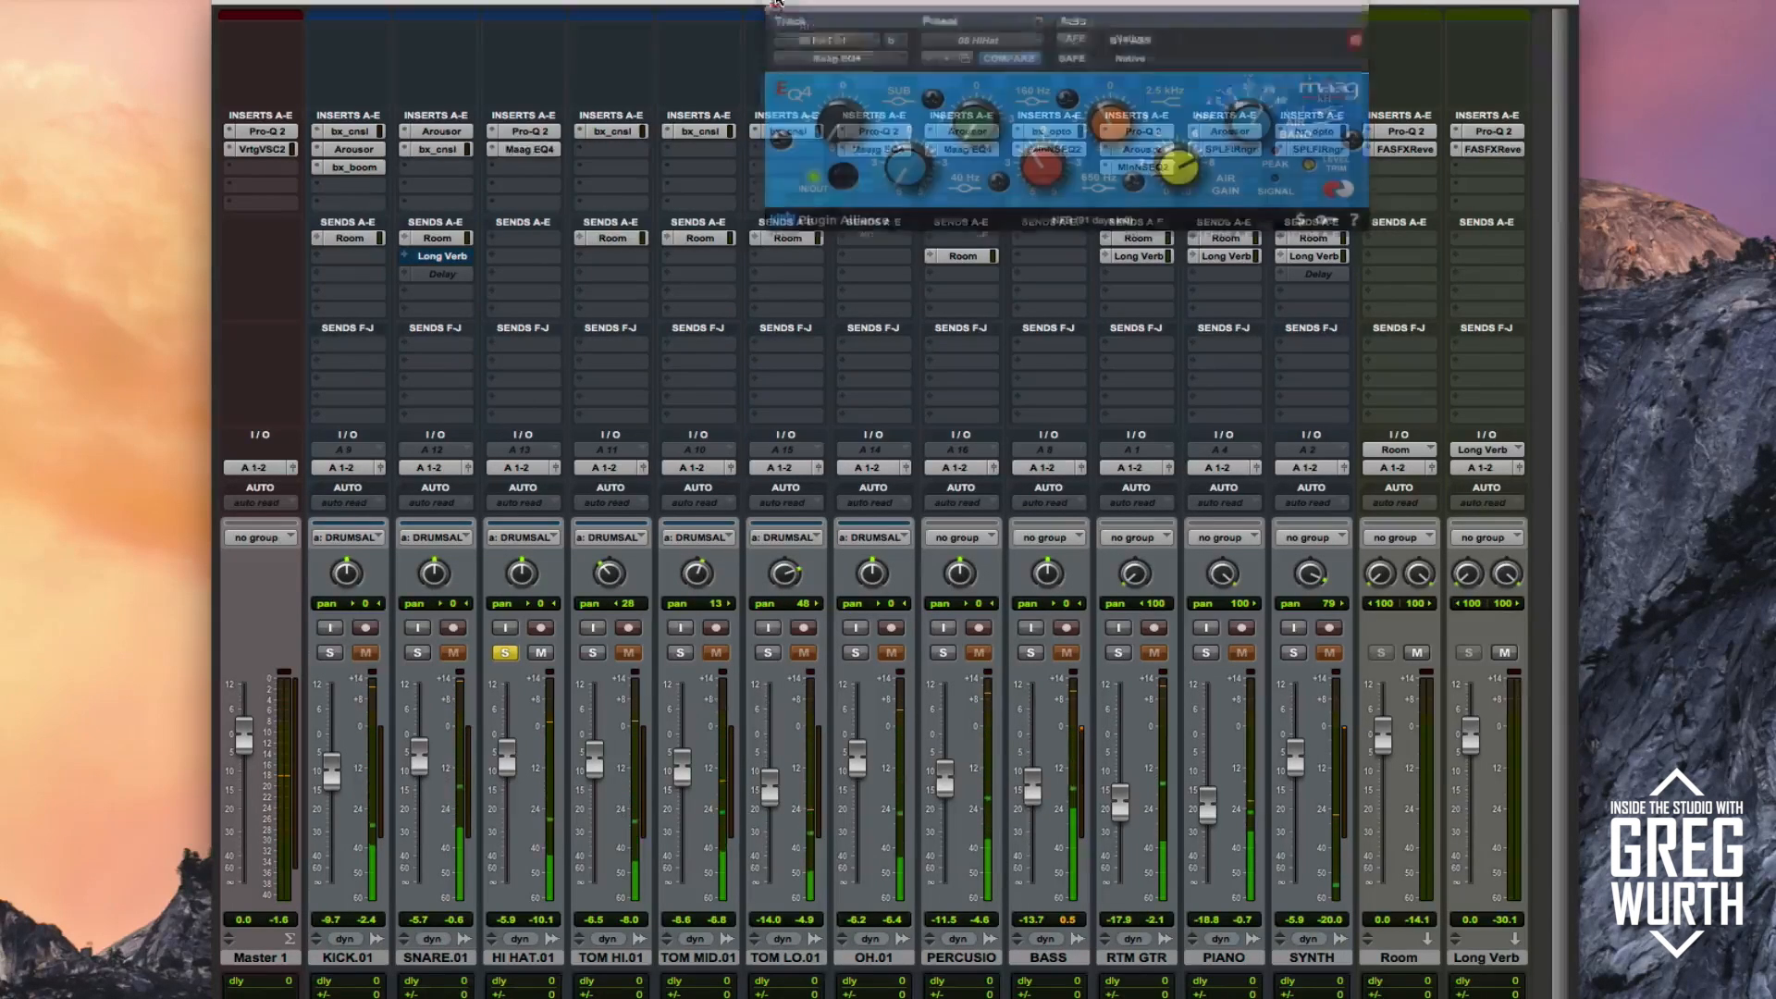
- Unsolo the hi-hat and examine the bx_console settings on the TOM HI.01 track, then close the plug-in
left_click(511, 653)
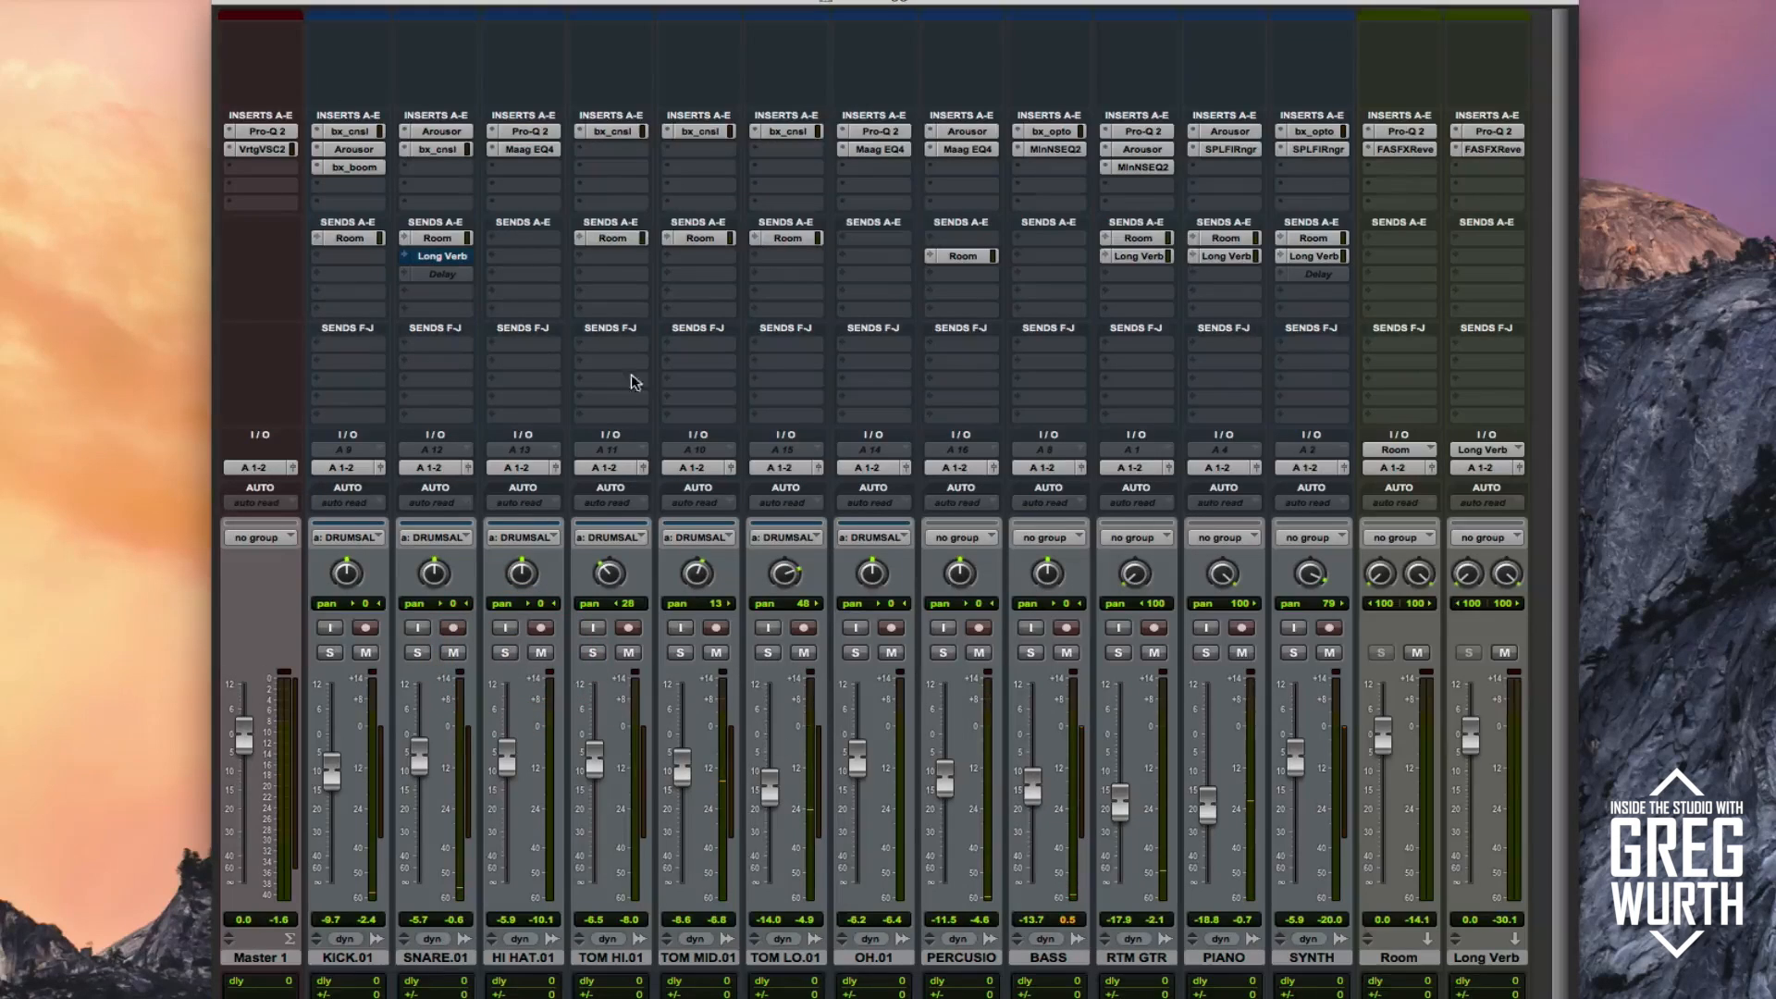
left_click(603, 132)
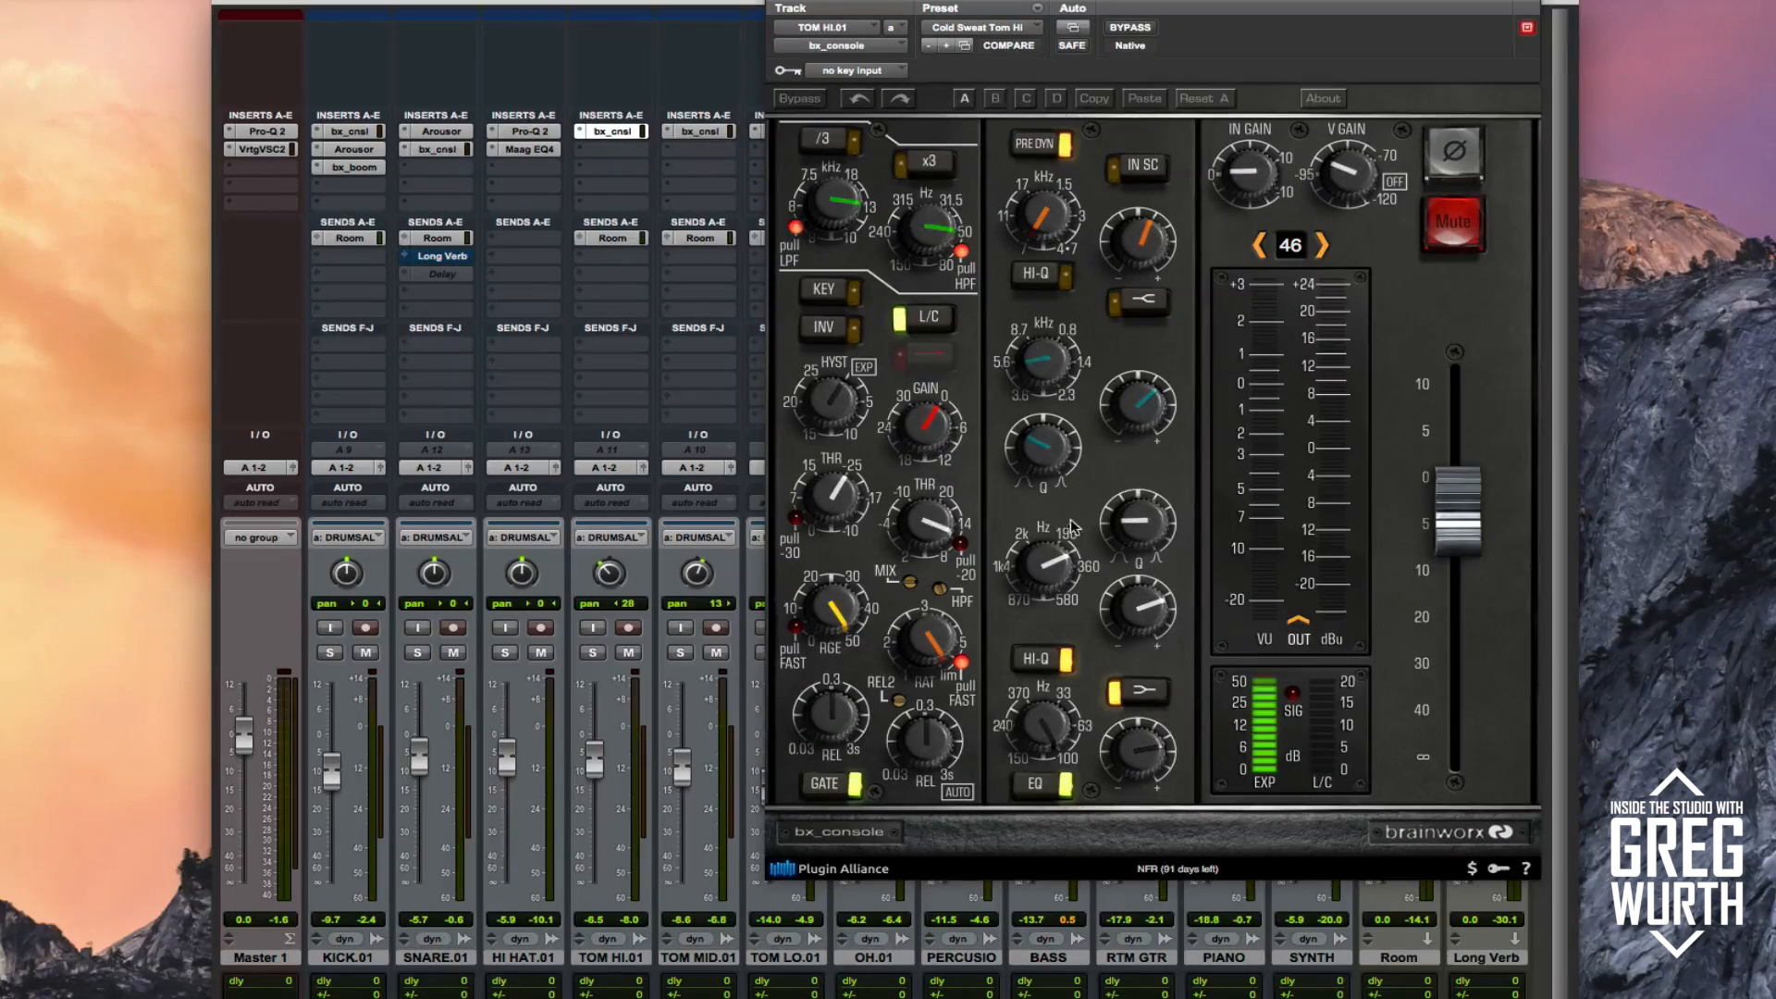
left_click(779, 3)
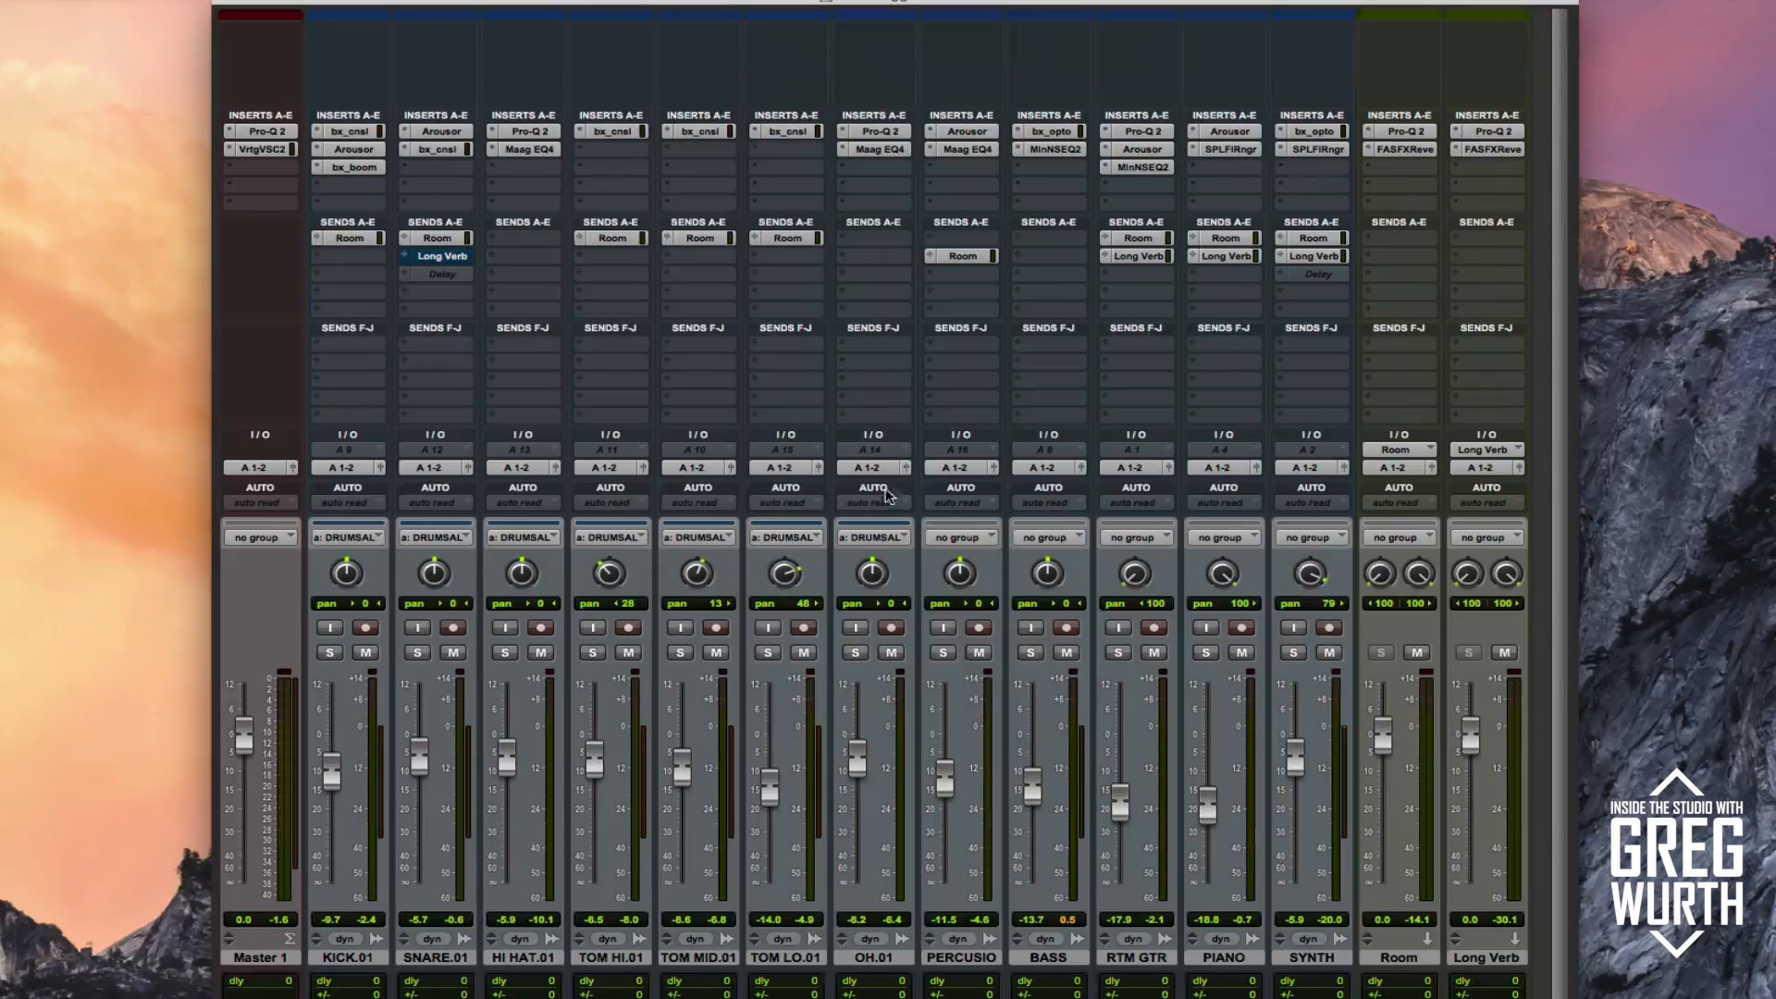
- Solo only the OH.01 track and bypass its Pro-Q 2 and Maag EQ4 inserts, with the Pro-Q 2 open to show its low cut
left_click(857, 653)
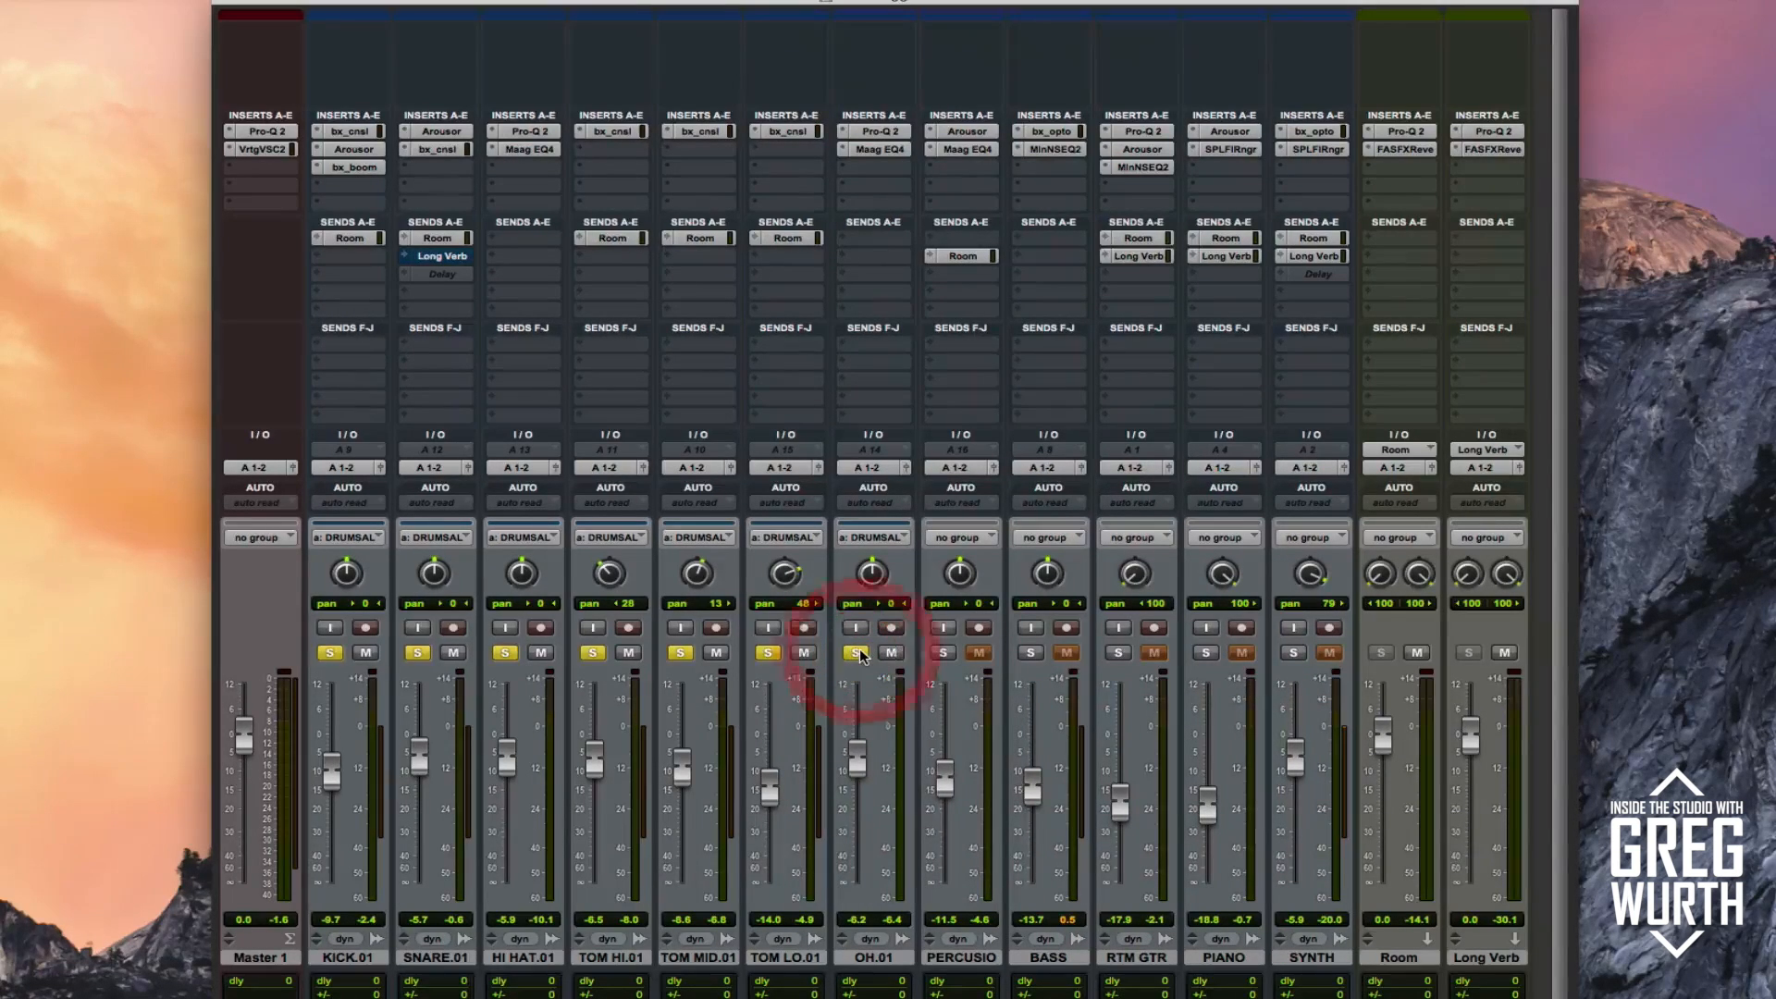
left_click(858, 653)
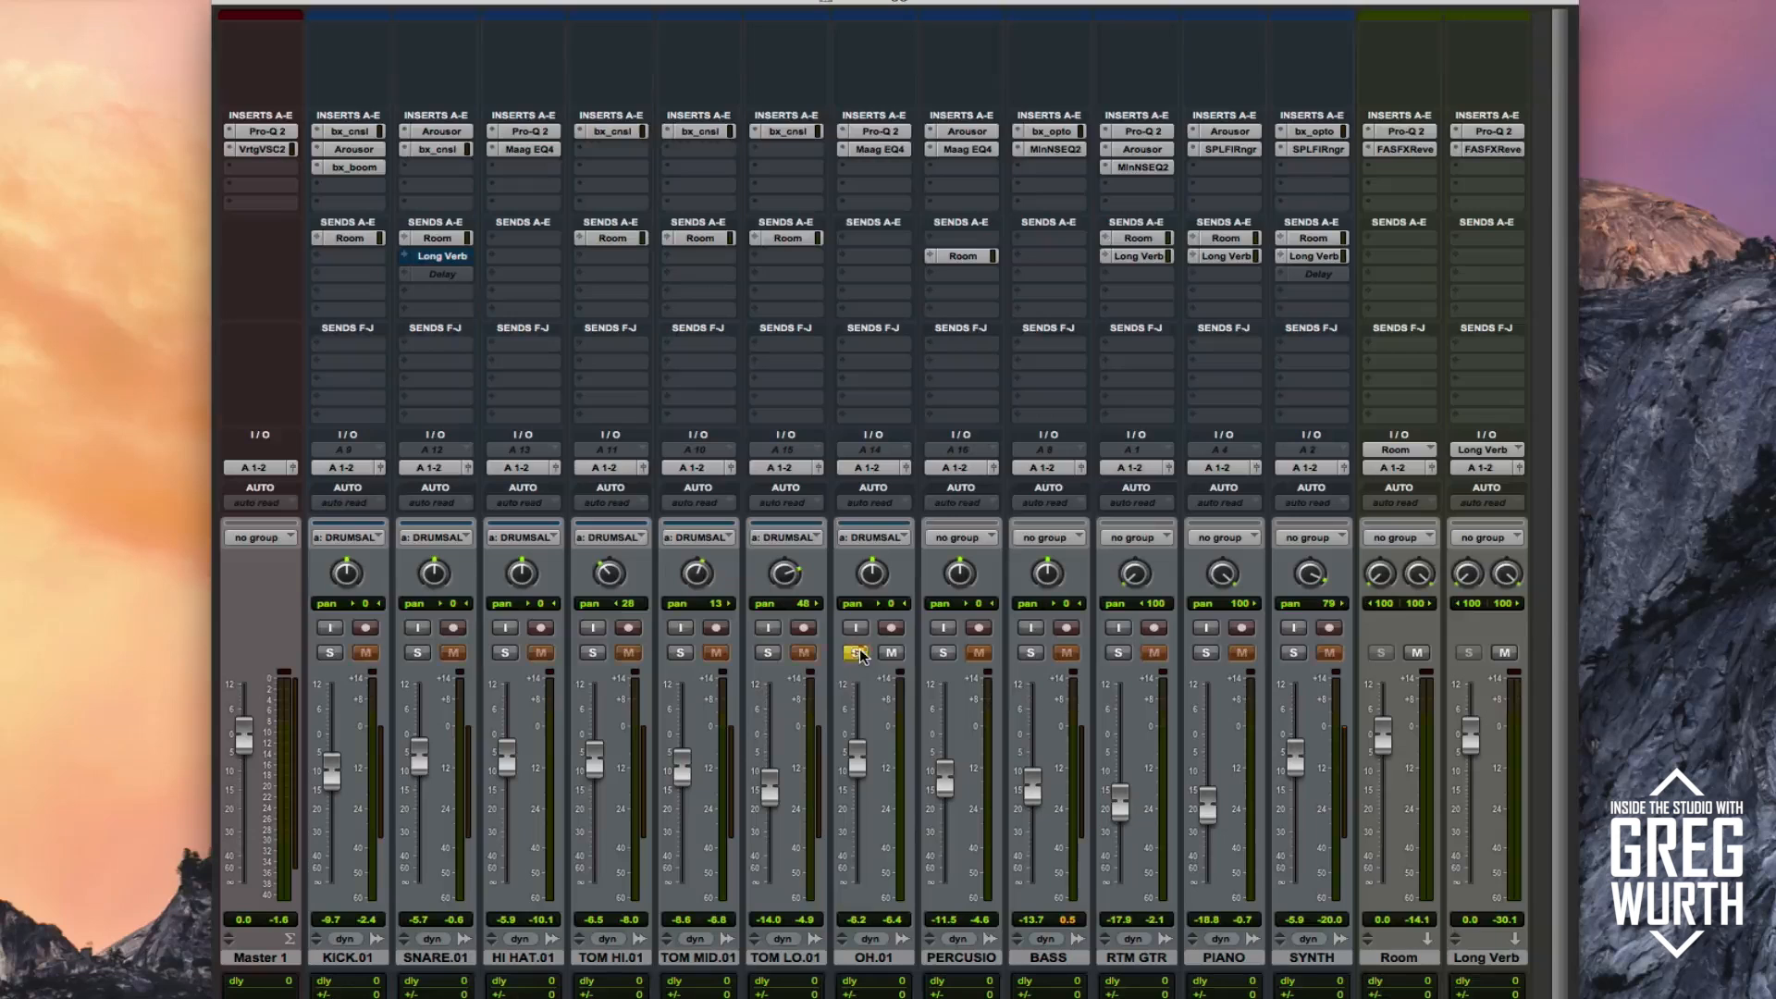
left_click(872, 134)
left_click(864, 152, "super")
left_click(872, 135)
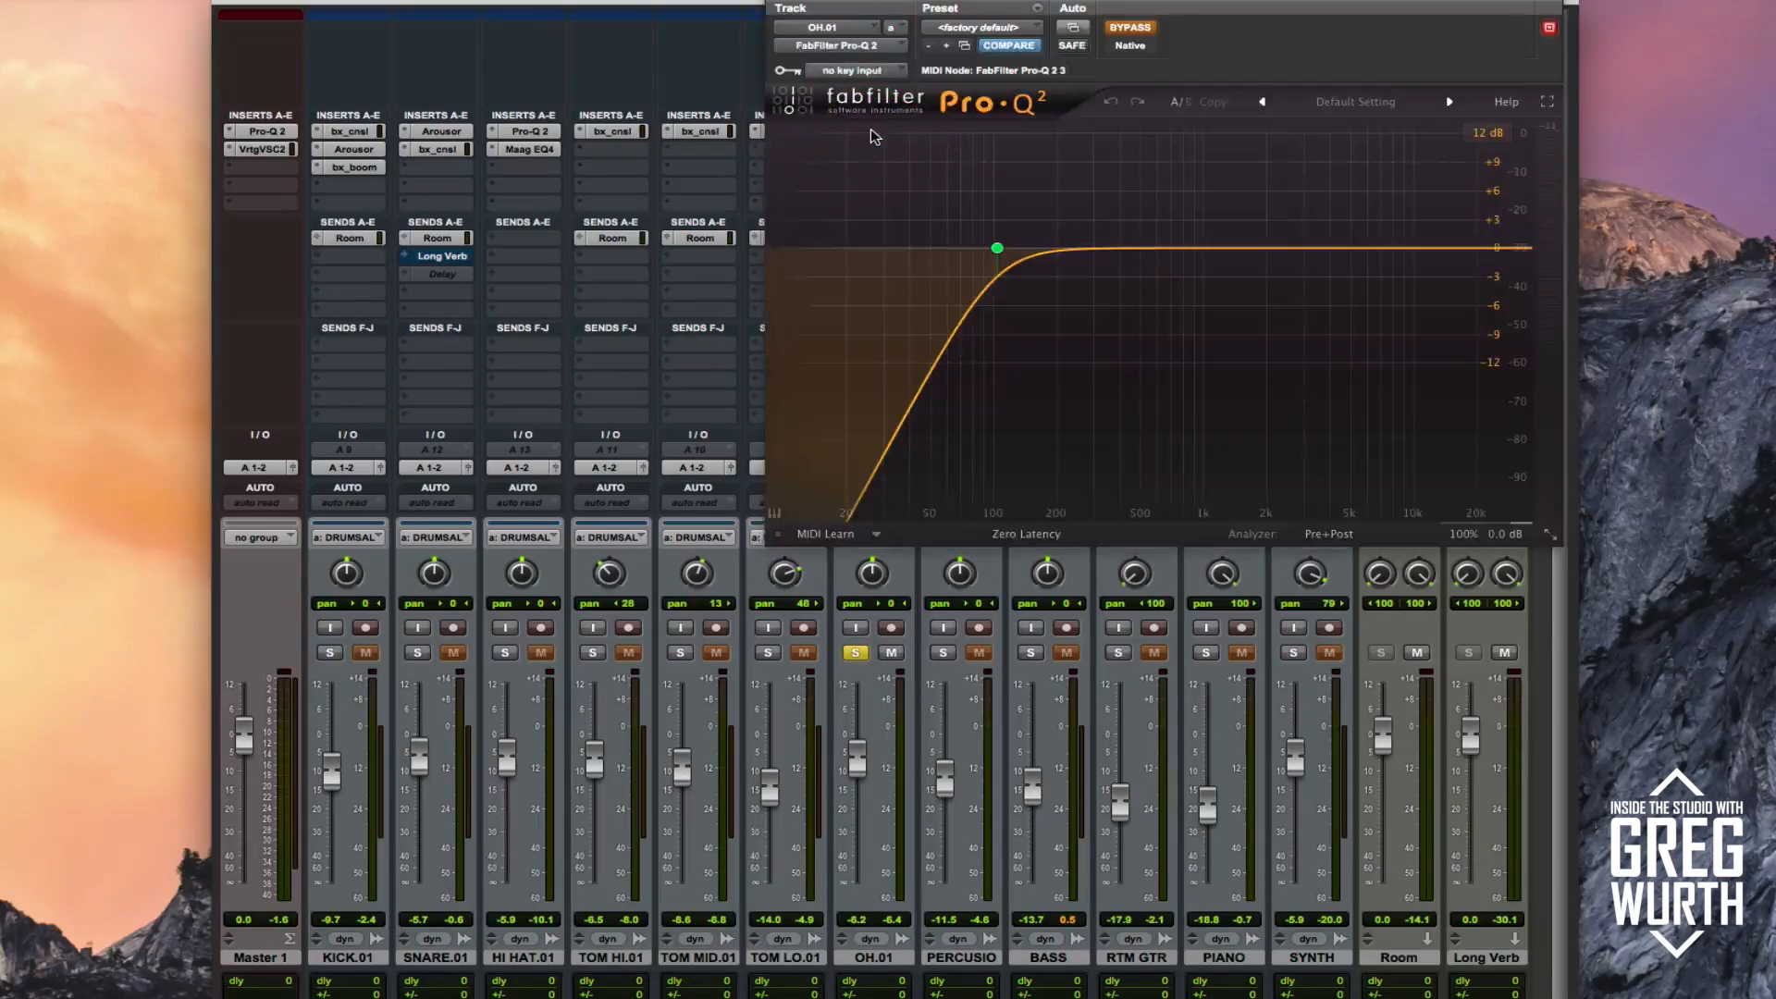
left_click_drag(923, 2, 896, 2)
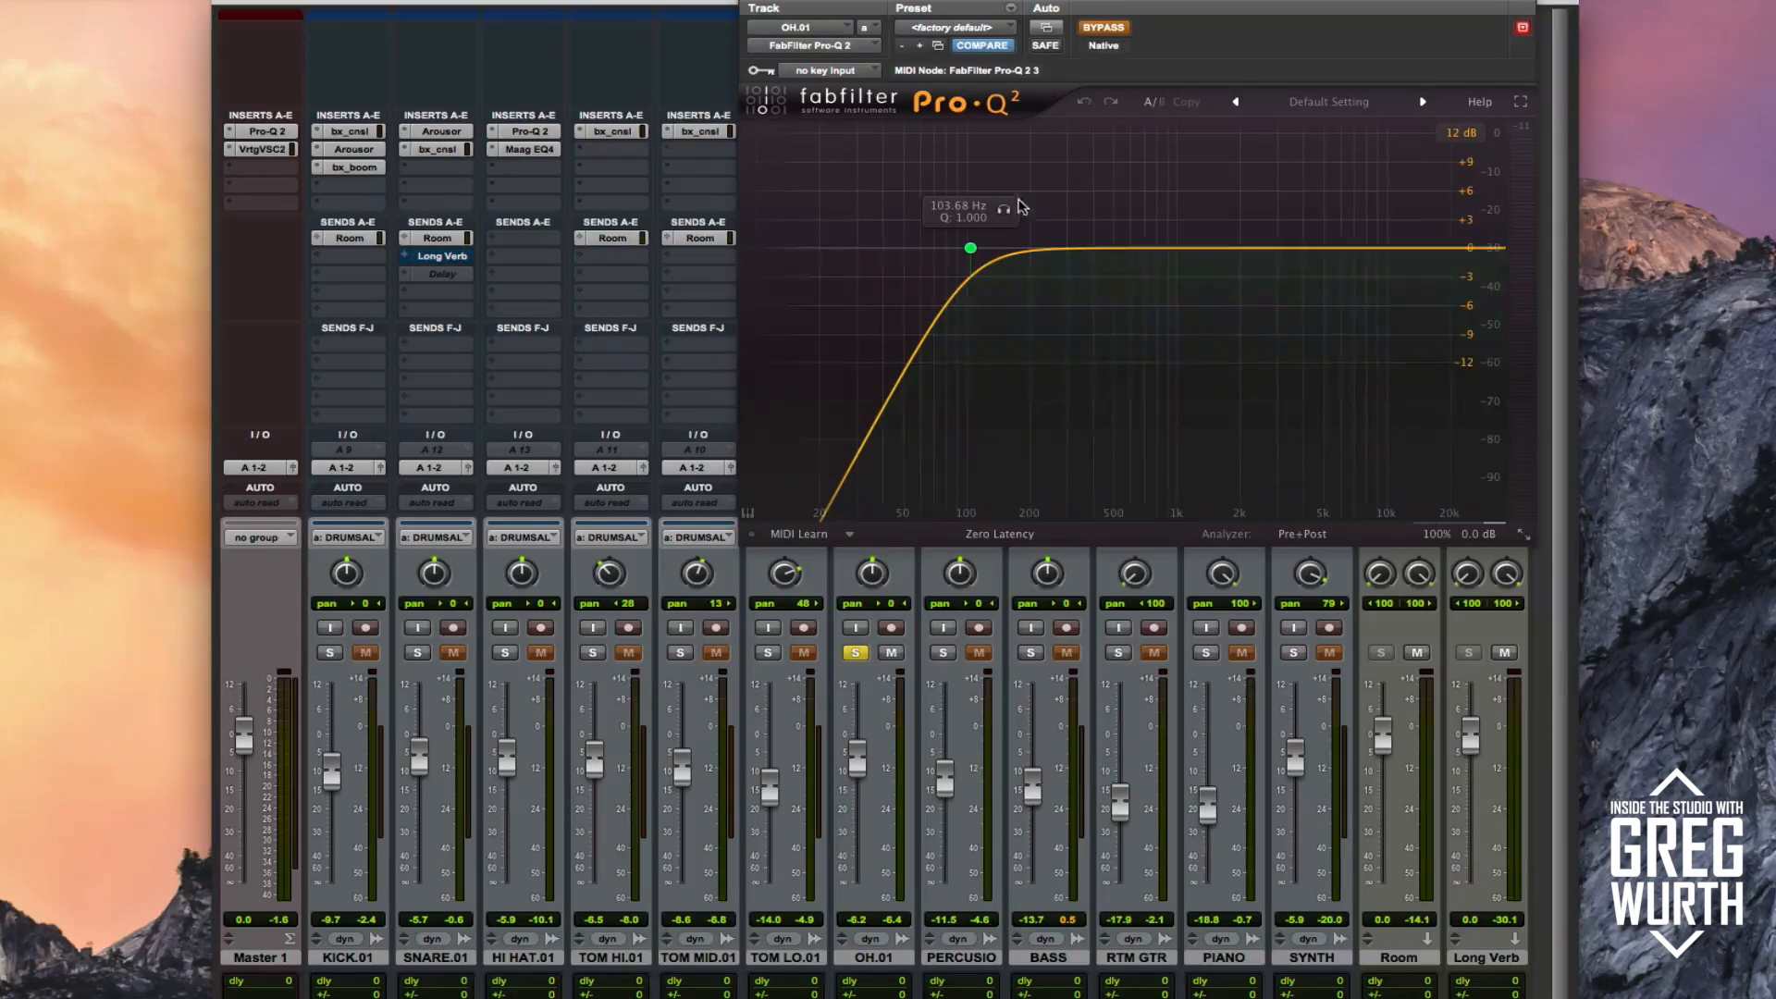
- Play the overheads while switching the Pro-Q 2 bypass off and on to compare, then leave it active and close it
key("space")
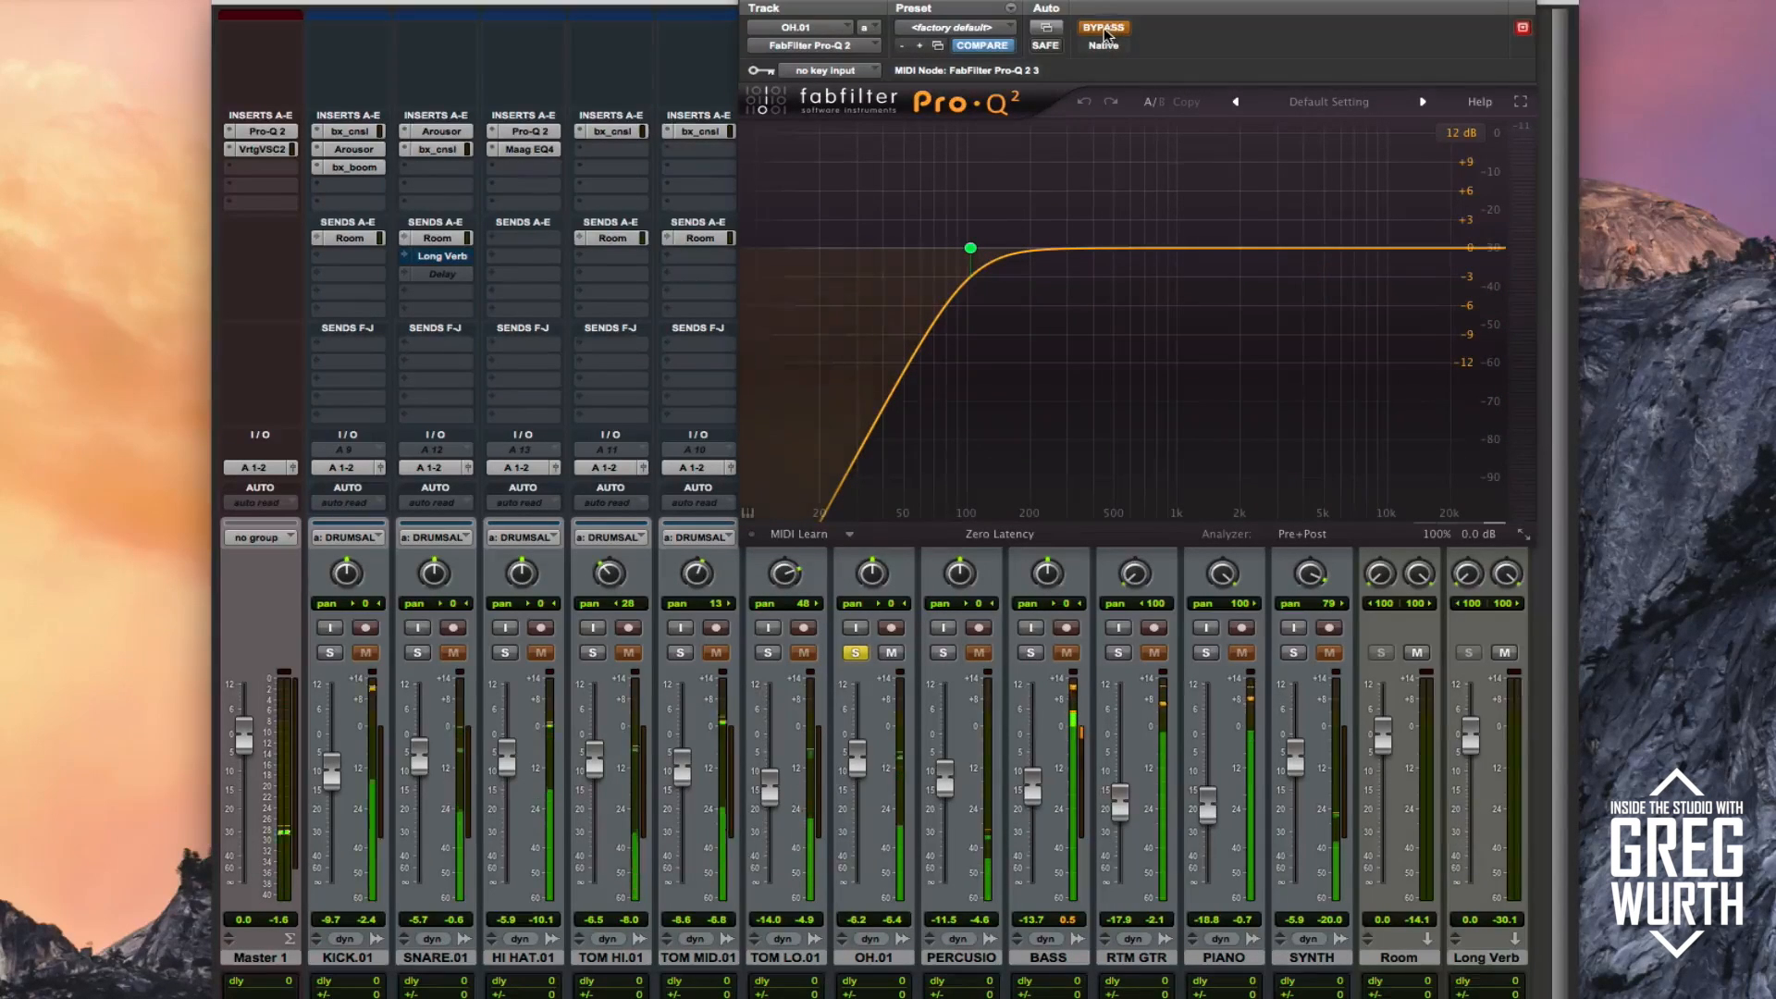
left_click(1103, 34)
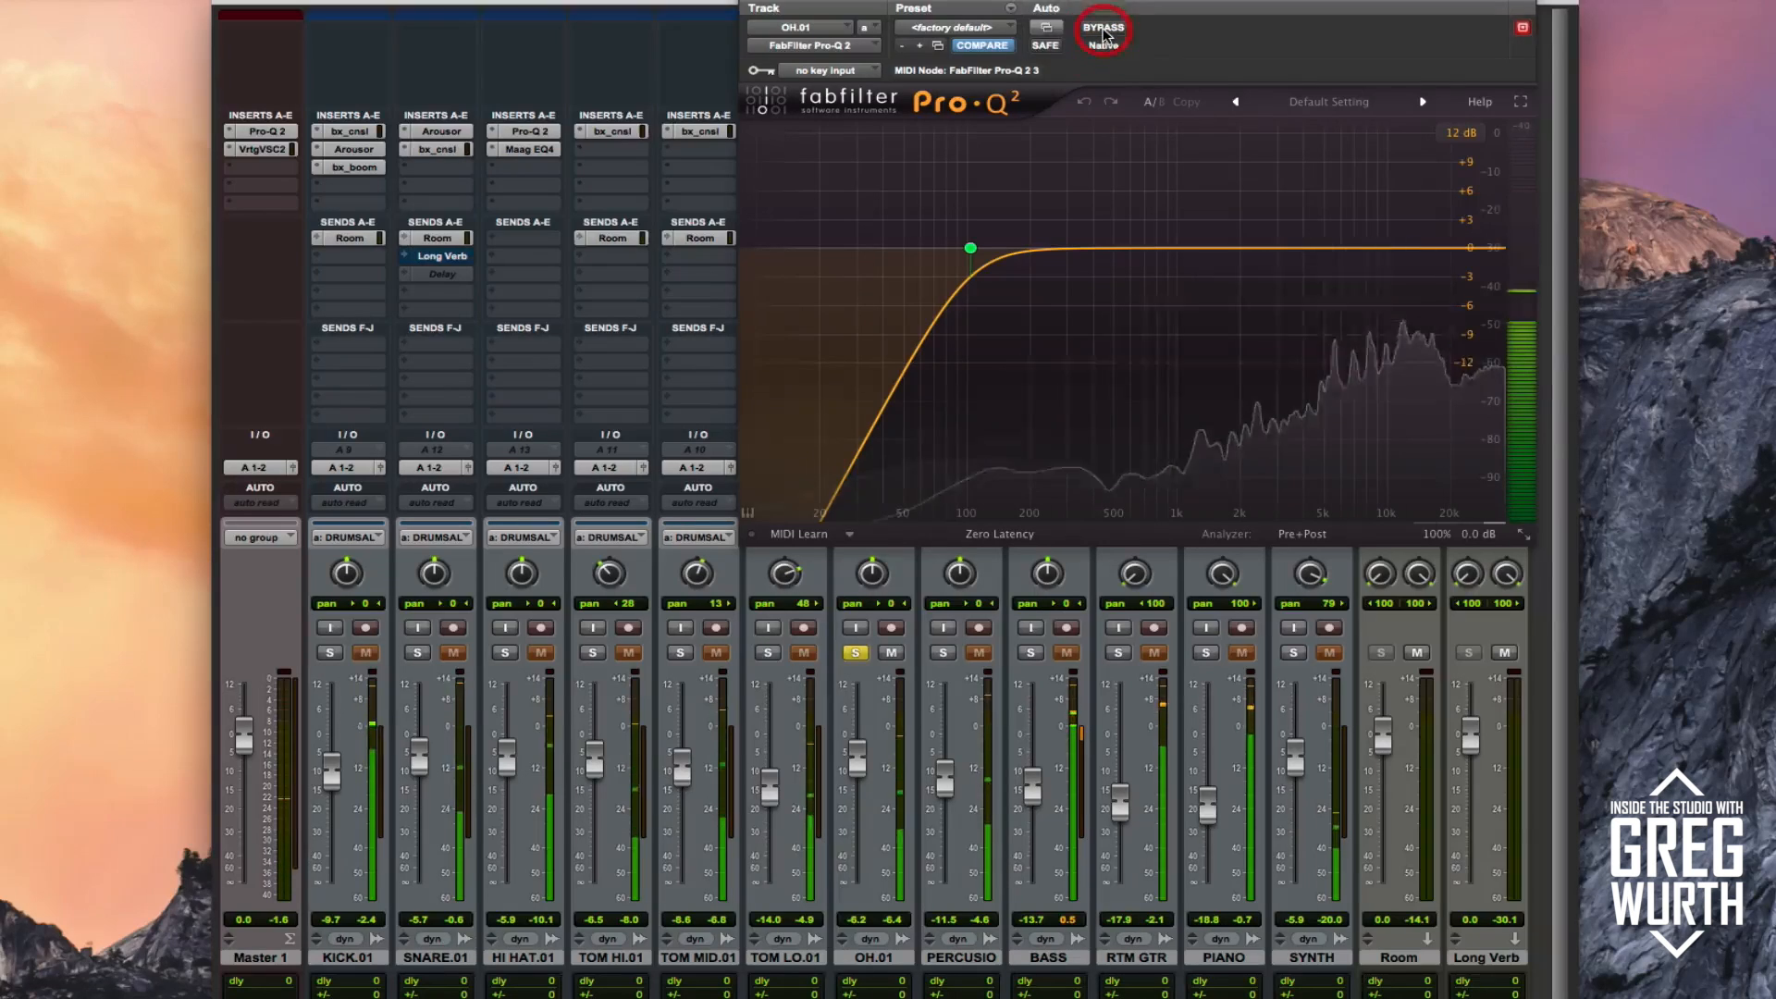
left_click(1103, 33)
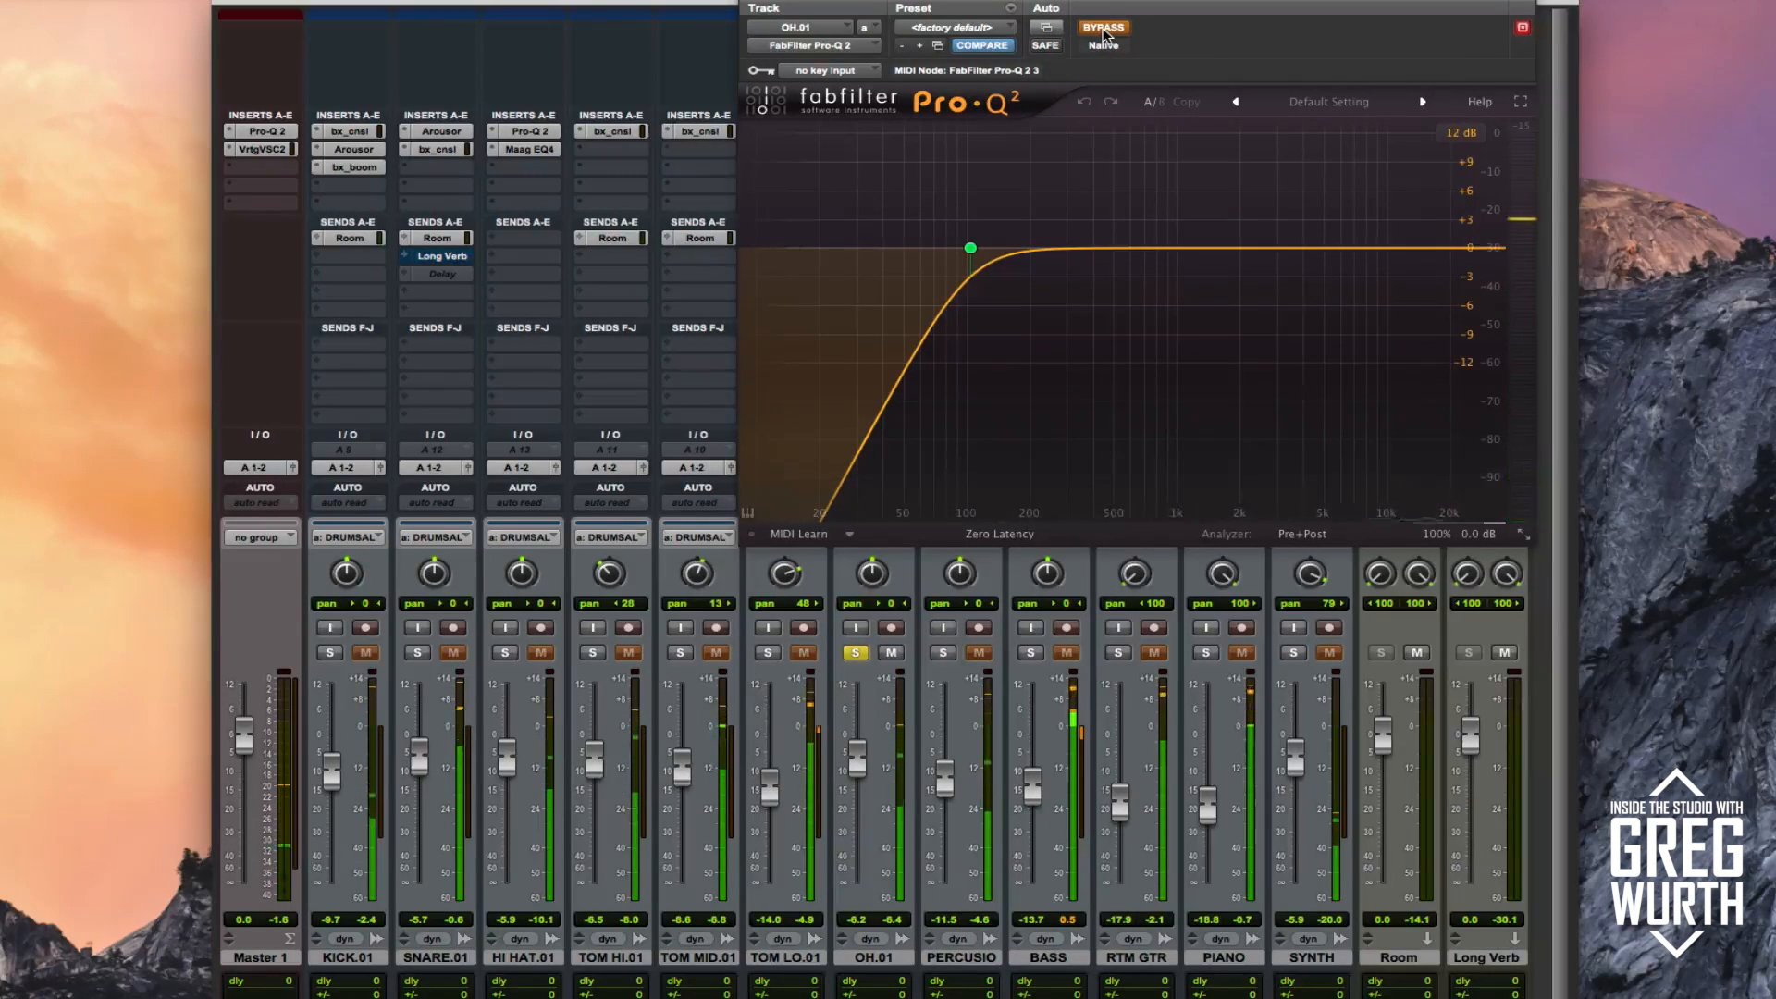
left_click(1104, 33)
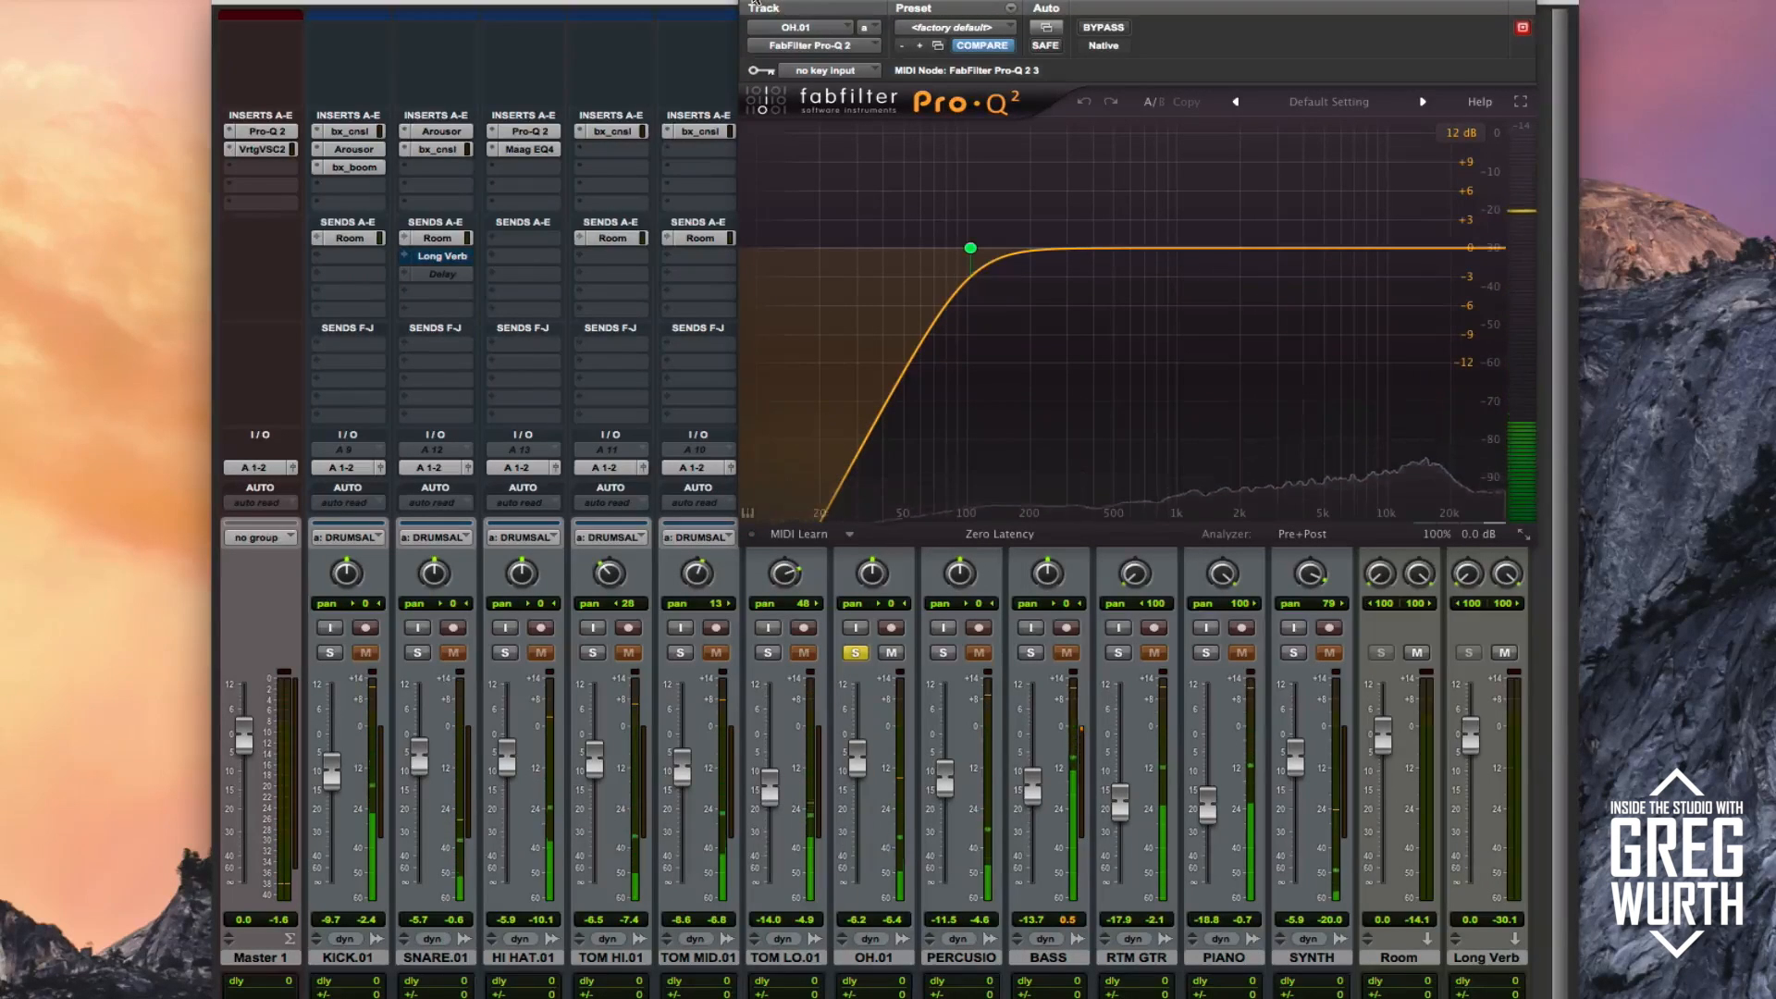
left_click(748, 3)
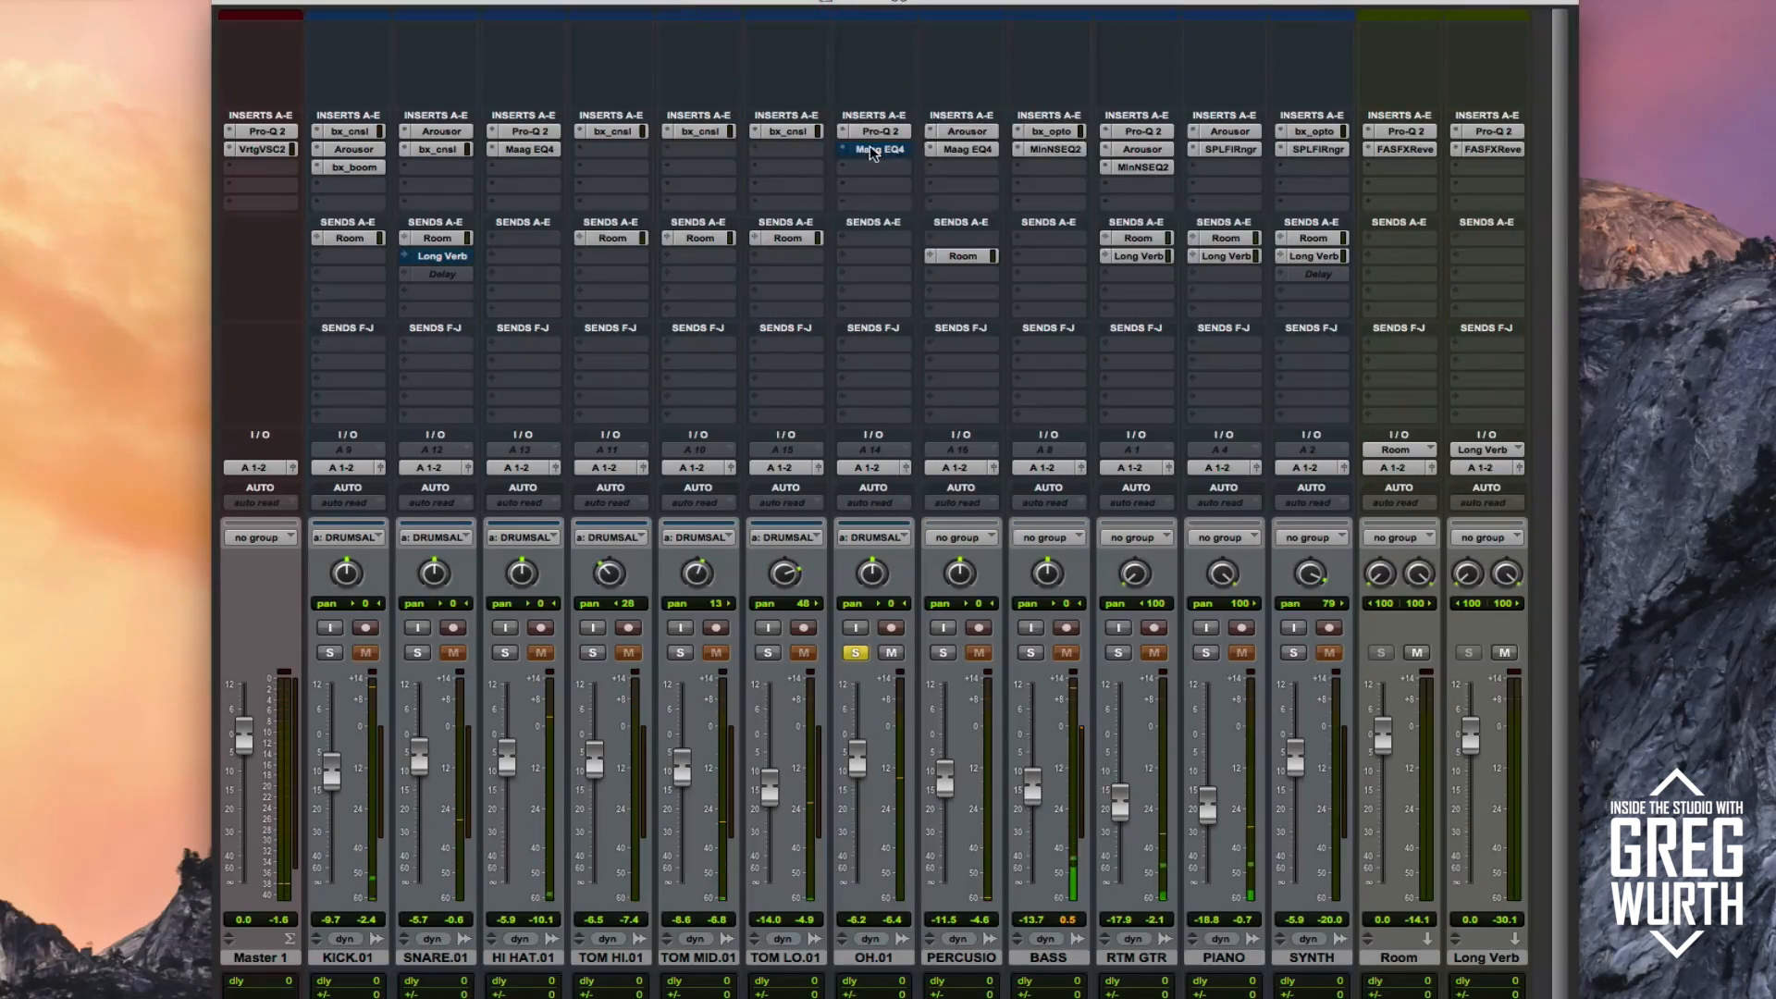
- Open the overheads' Maag EQ4, compare it bypassed and active during playback, then leave it active and close it
left_click(874, 149)
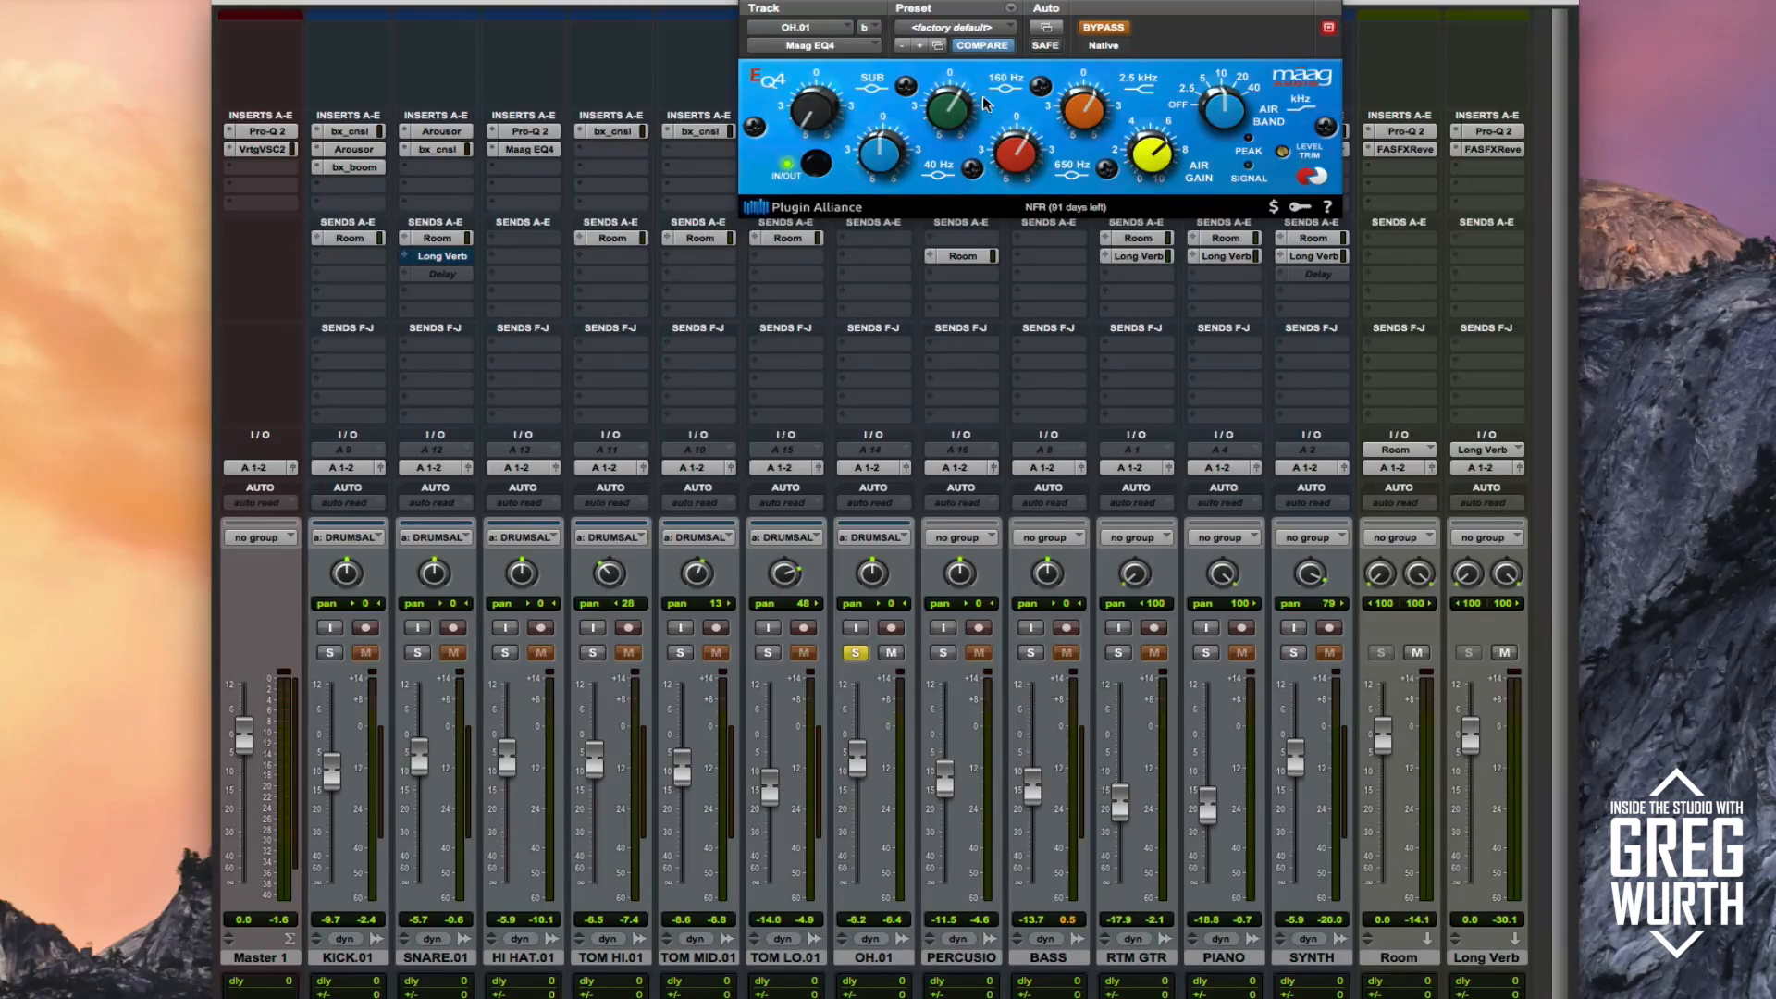
key("space")
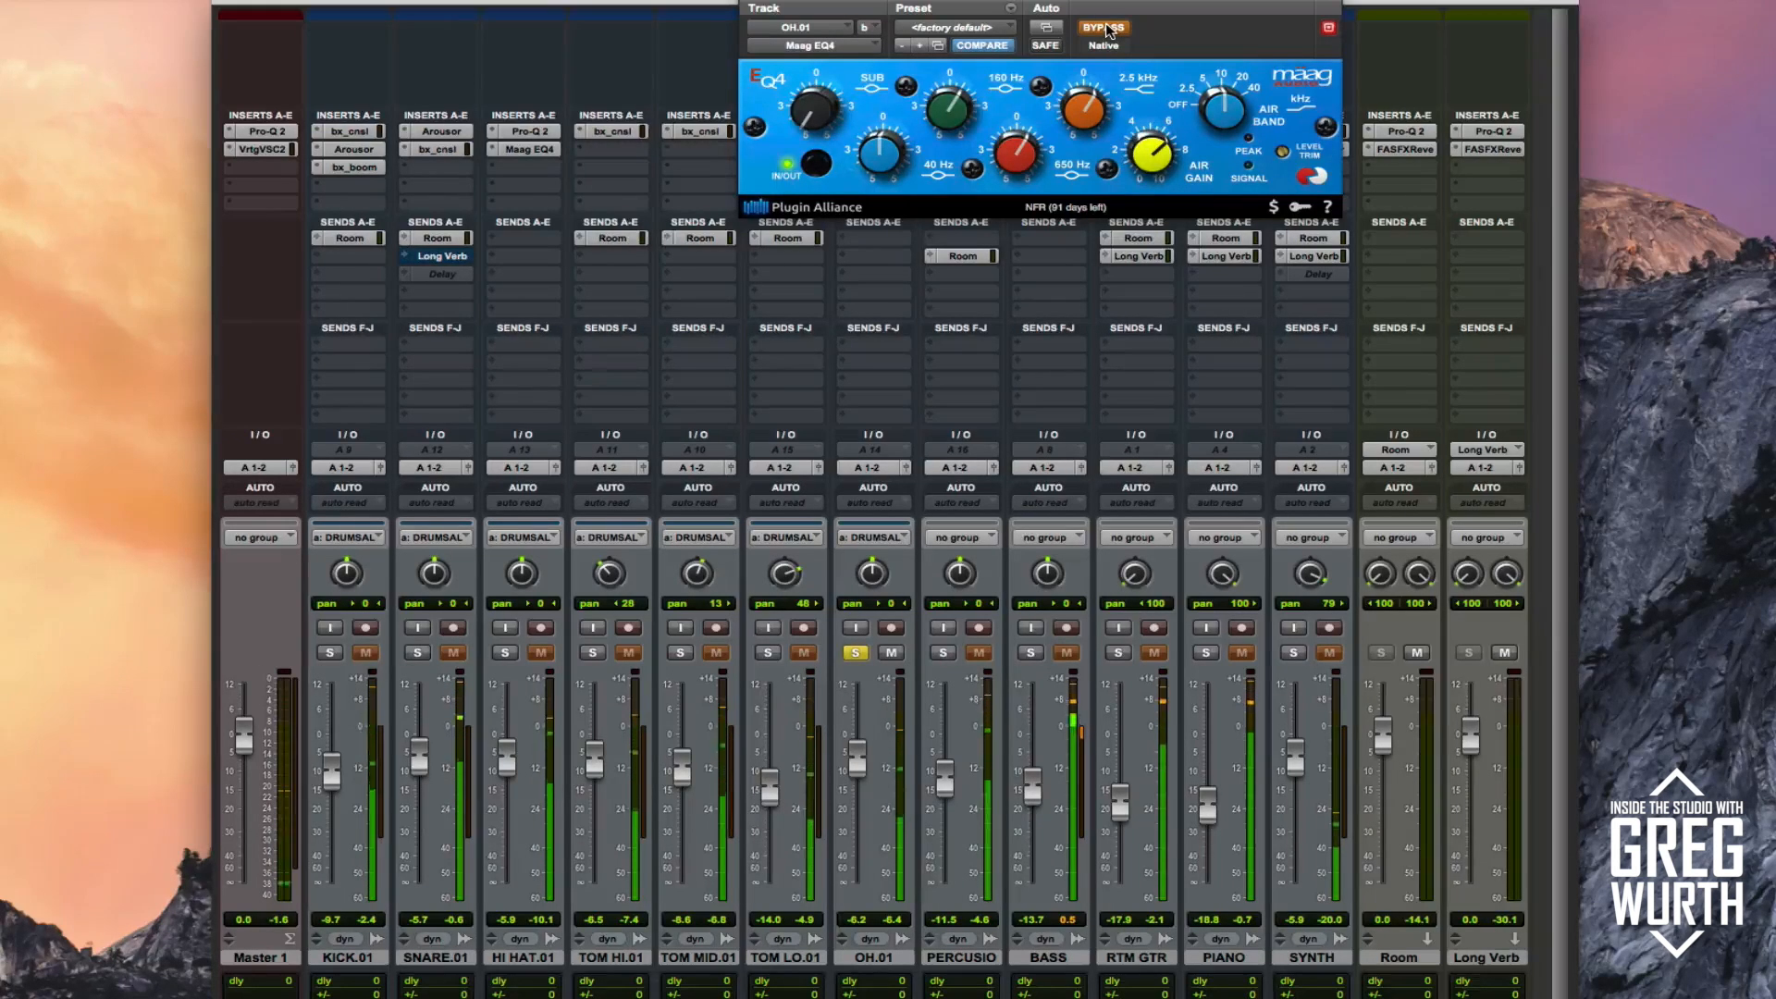
left_click(1105, 27)
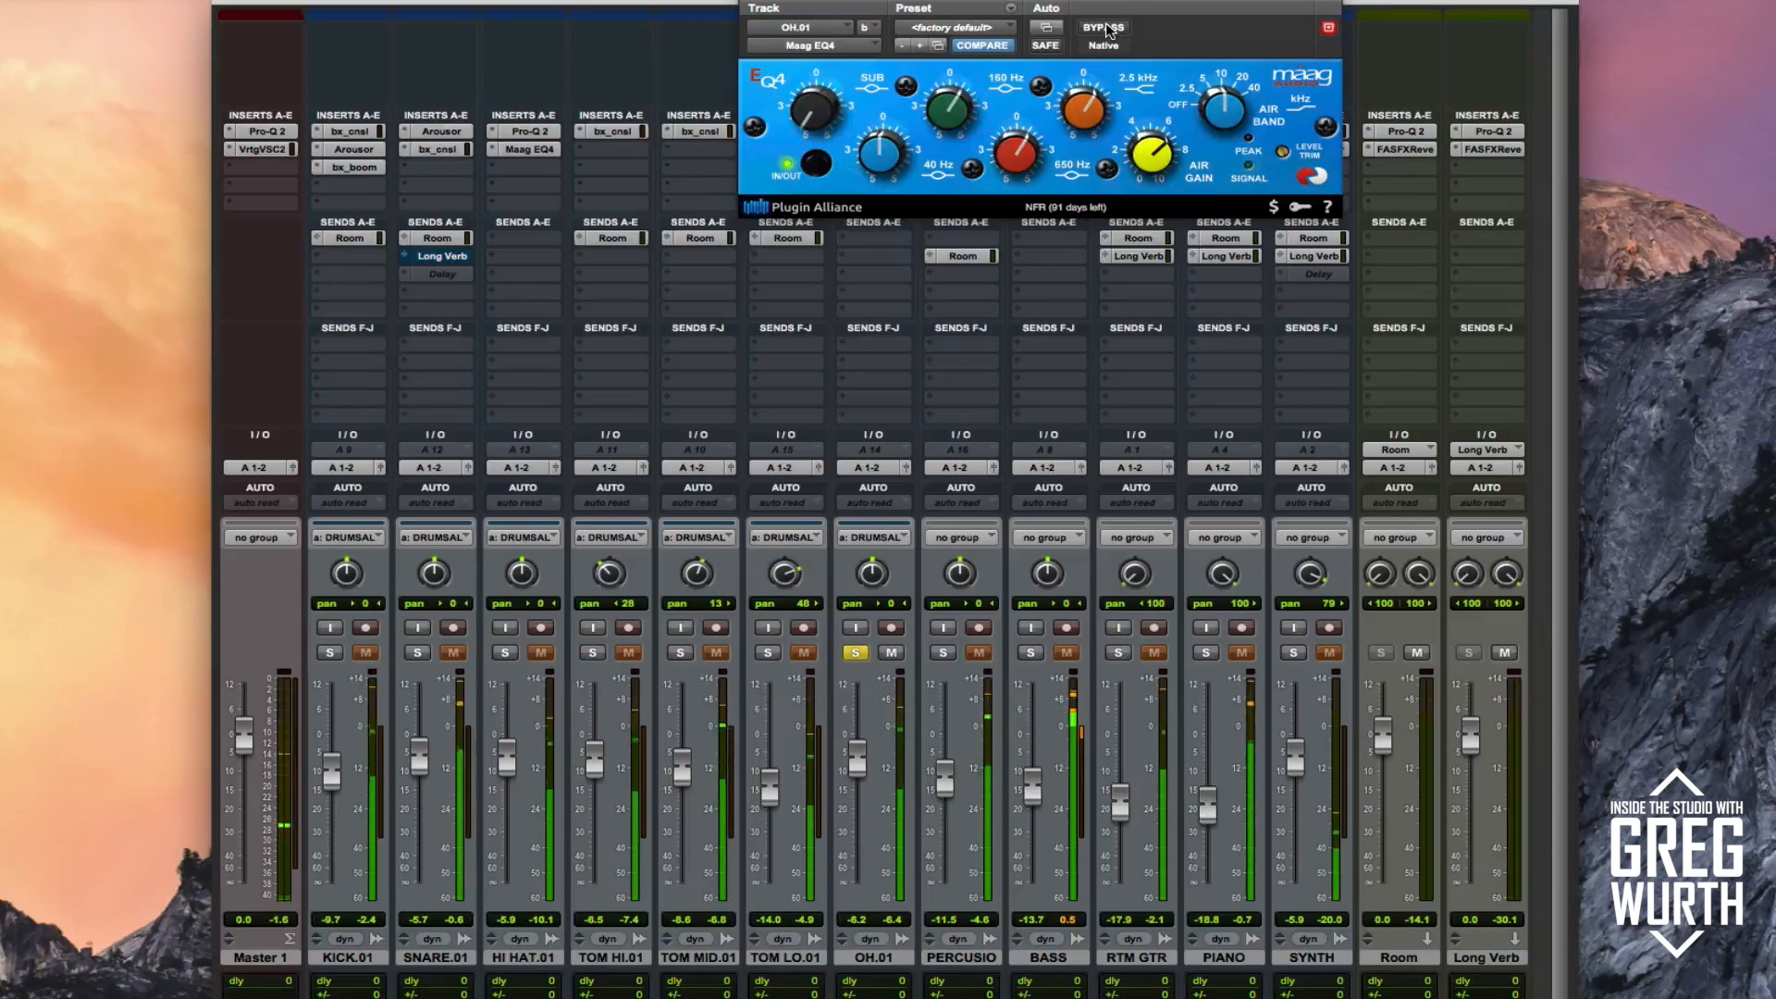
left_click(1106, 27)
left_click(1105, 28)
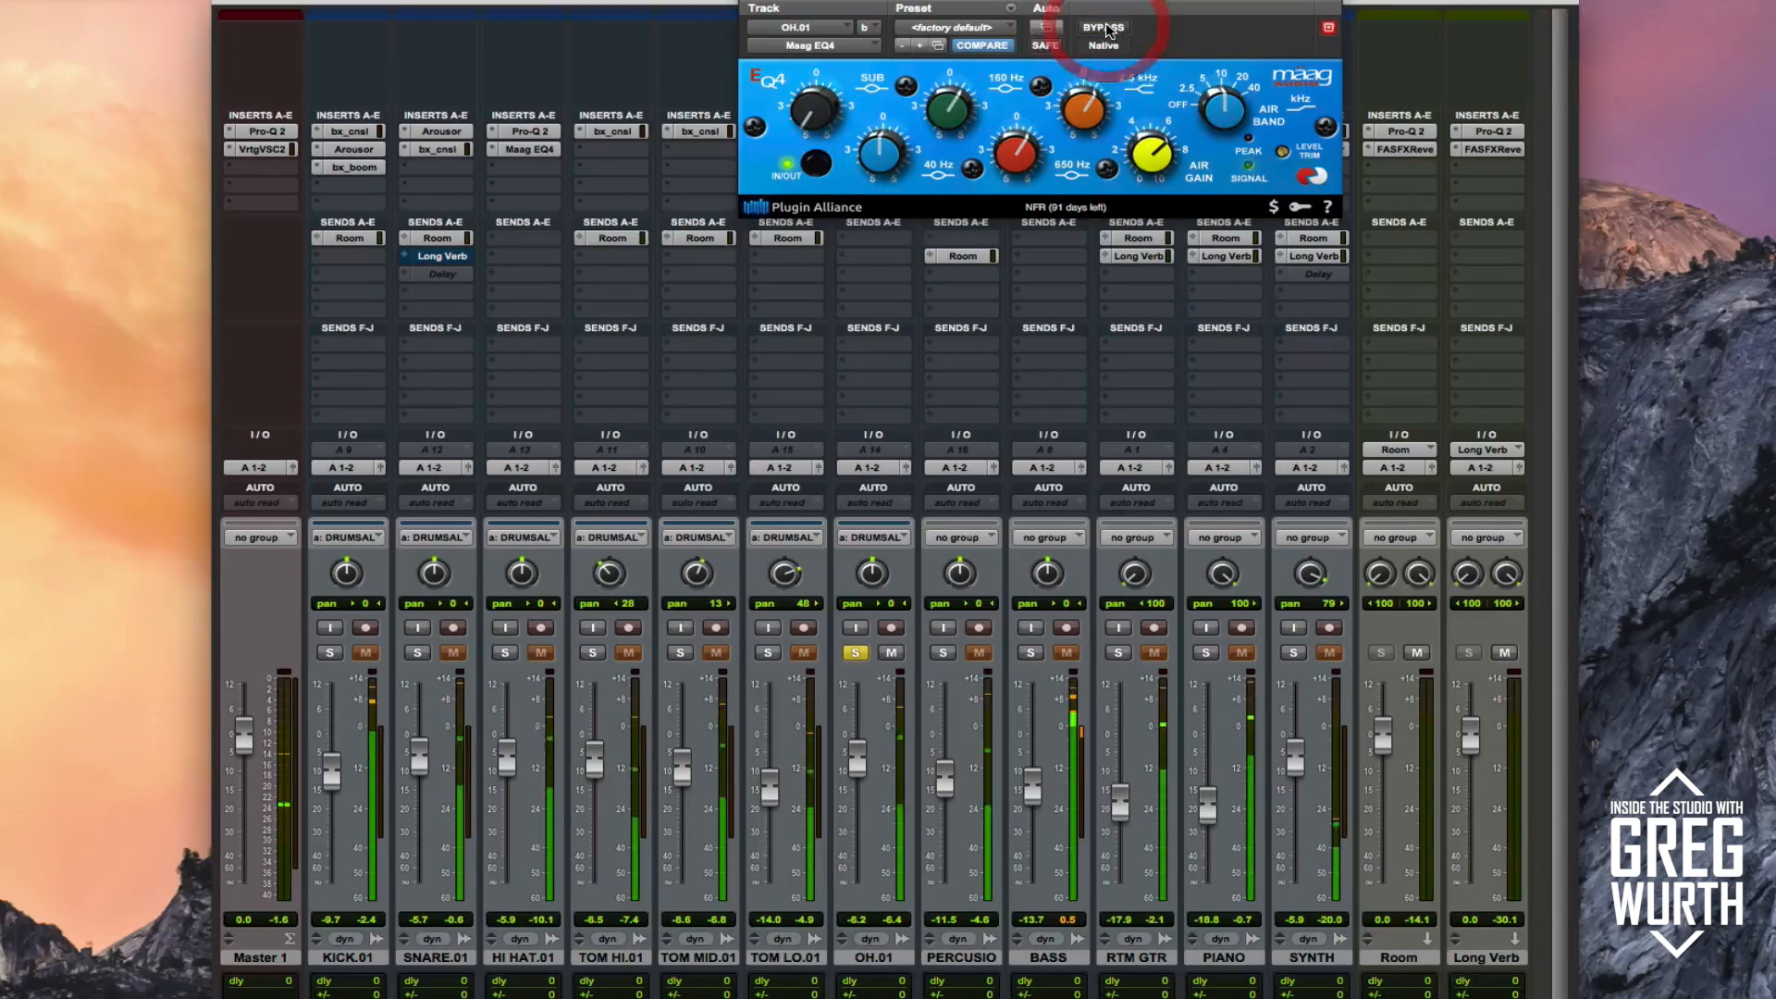
left_click(754, 4)
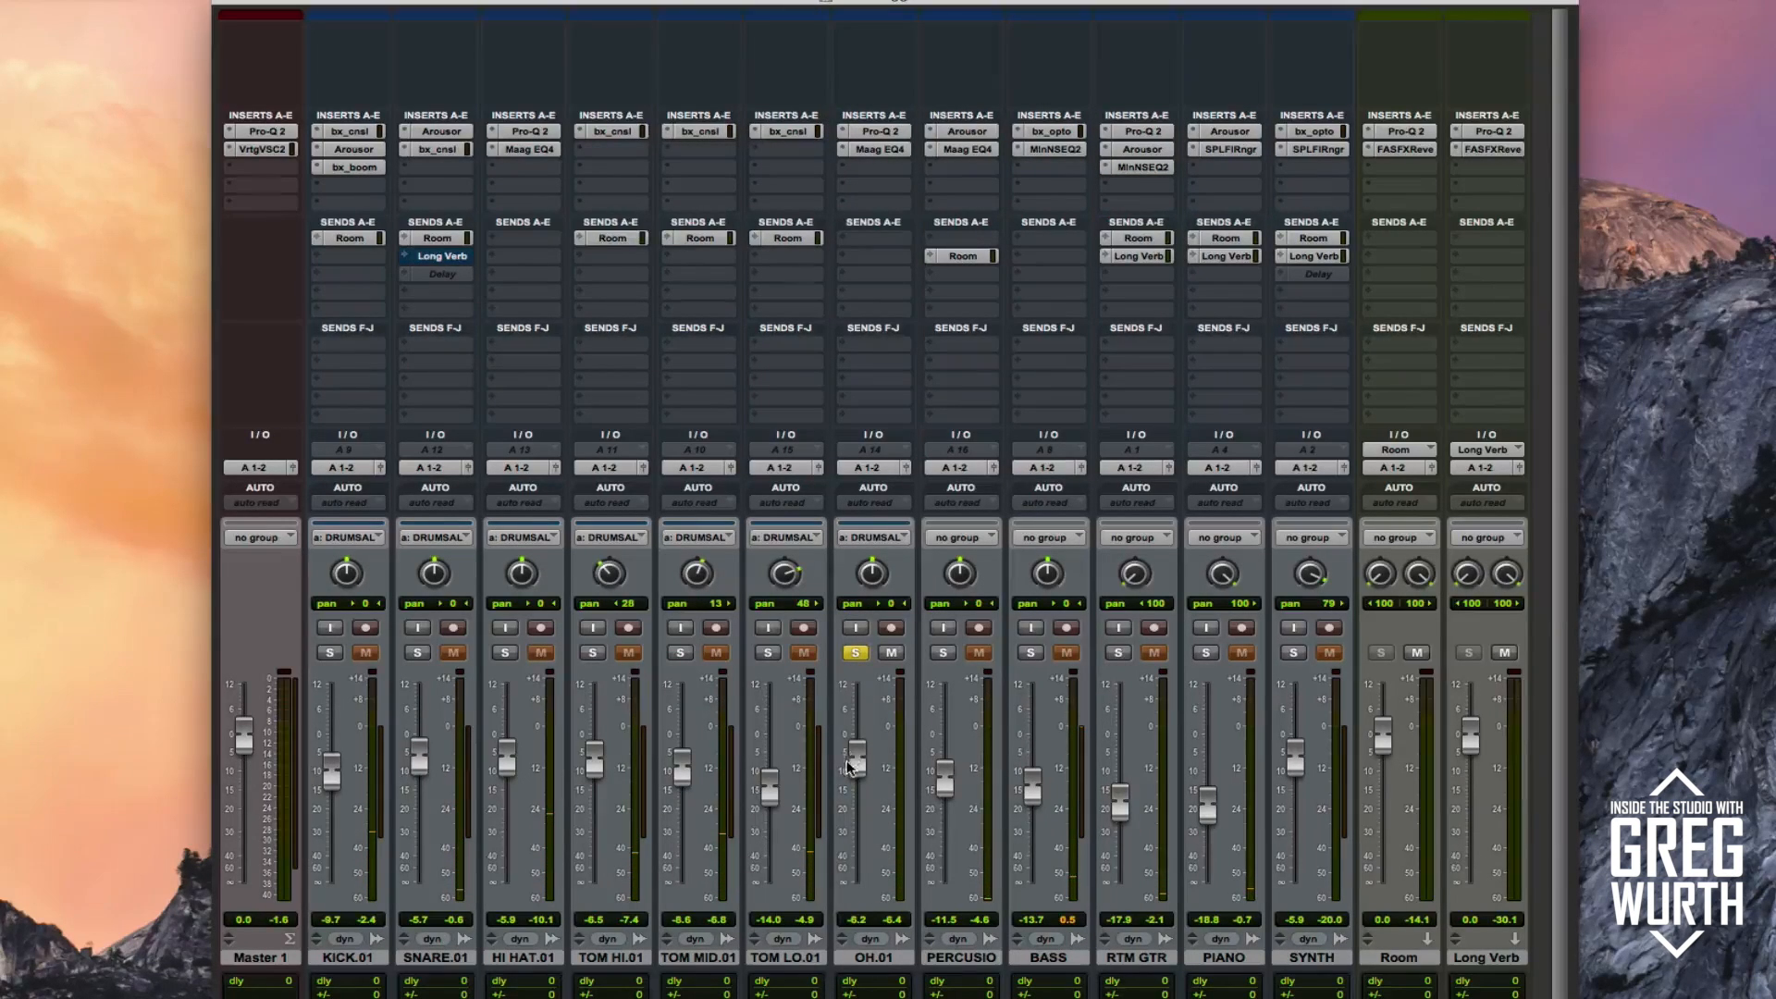
- Solo the percussion track instead of the overheads and bypass its Arousor and Maag EQ4 inserts
left_click(856, 653)
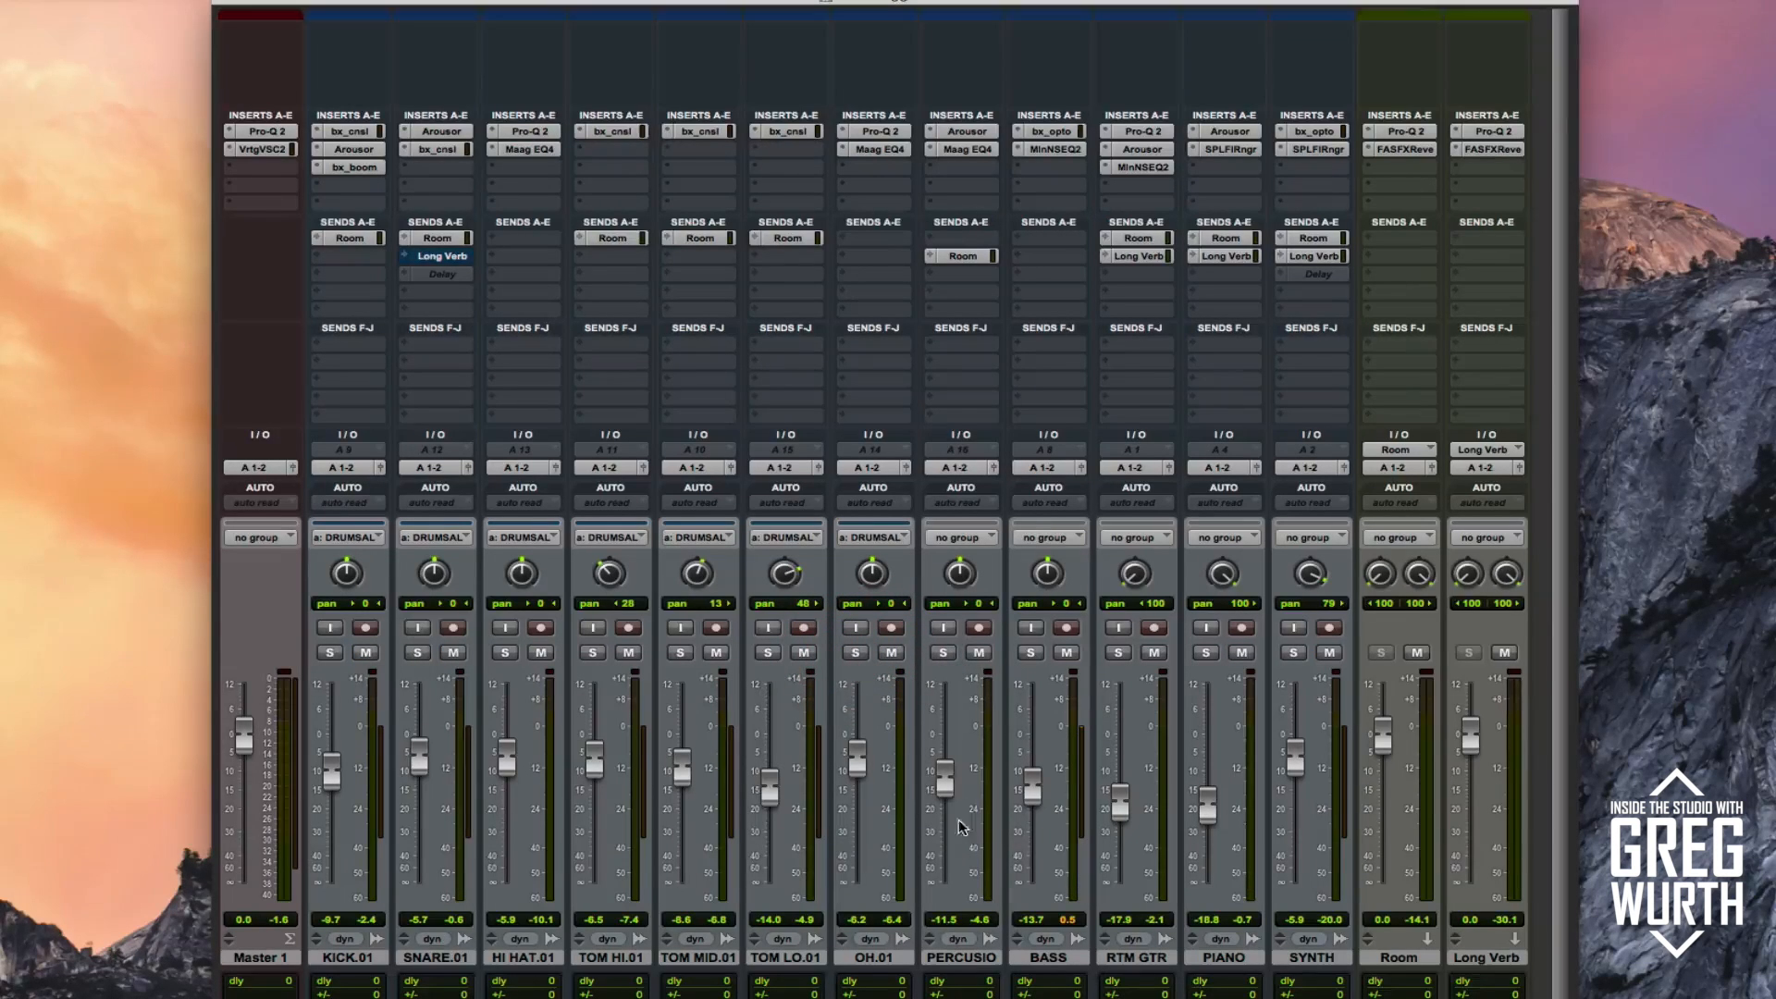
left_click(944, 653)
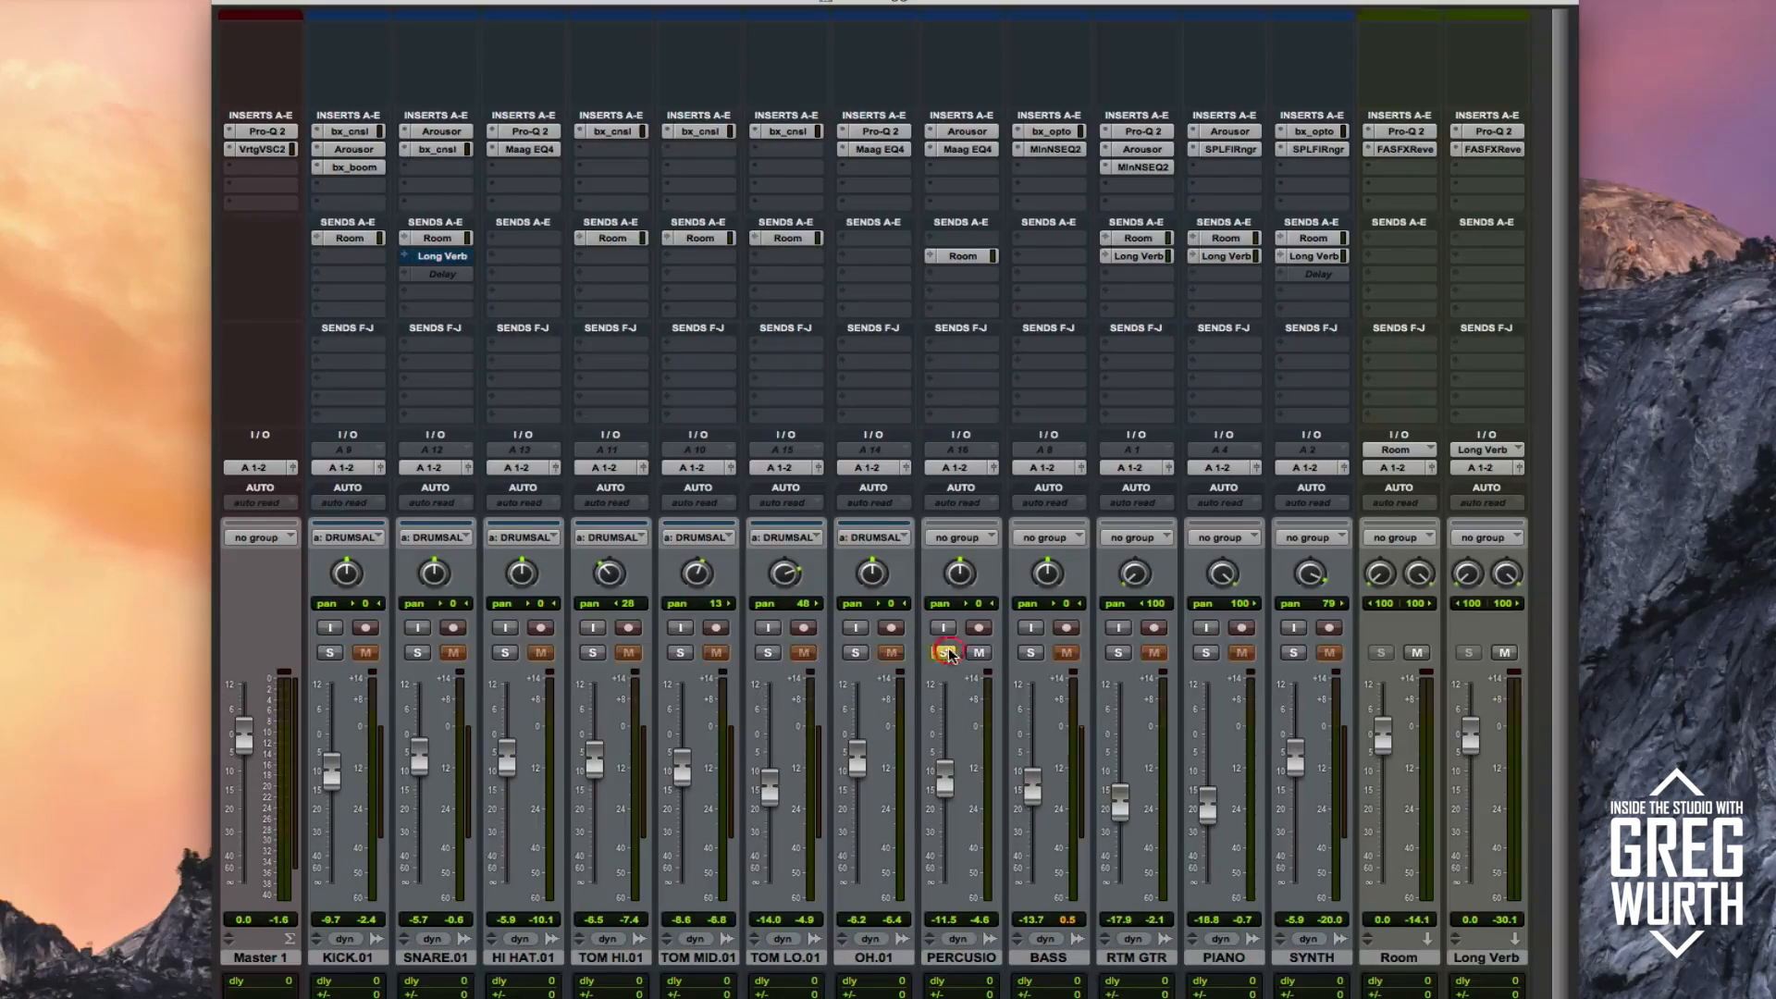
left_click(961, 148, "super")
left_click(961, 133, "super")
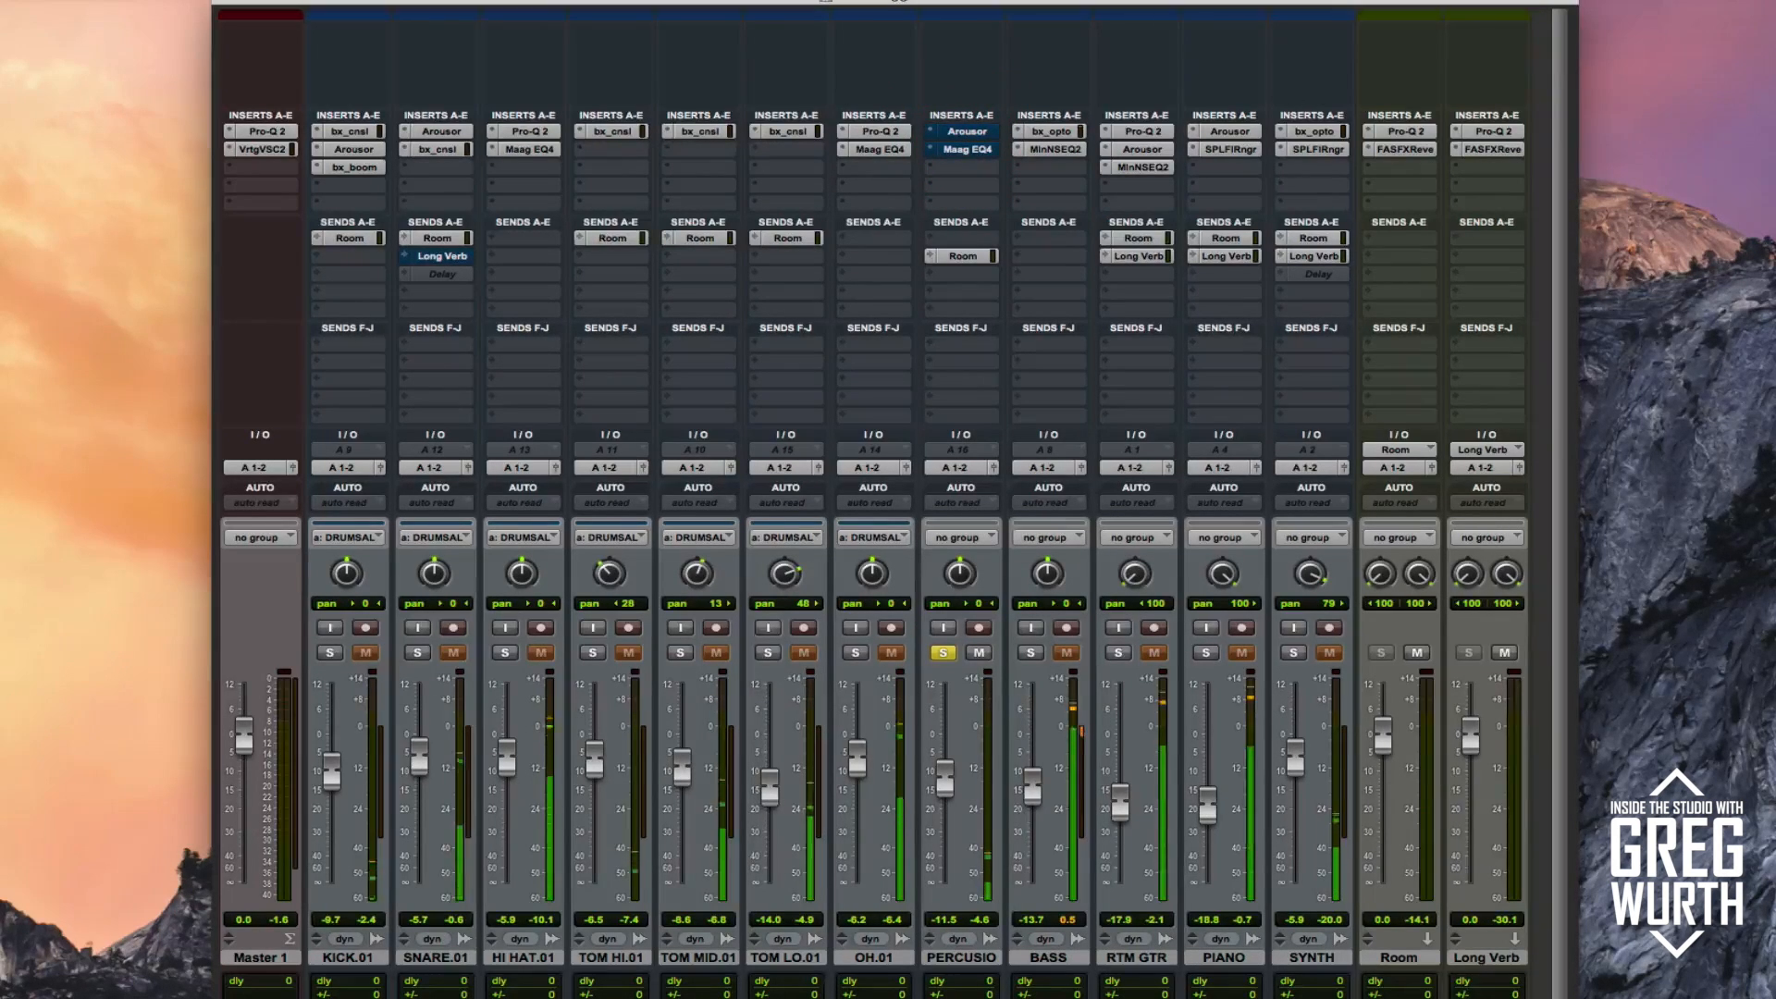
- Reactivate the percussion's Arousor, open it and toggle its bypass during playback to compare, then leave it active and close it
left_click(963, 132, "super")
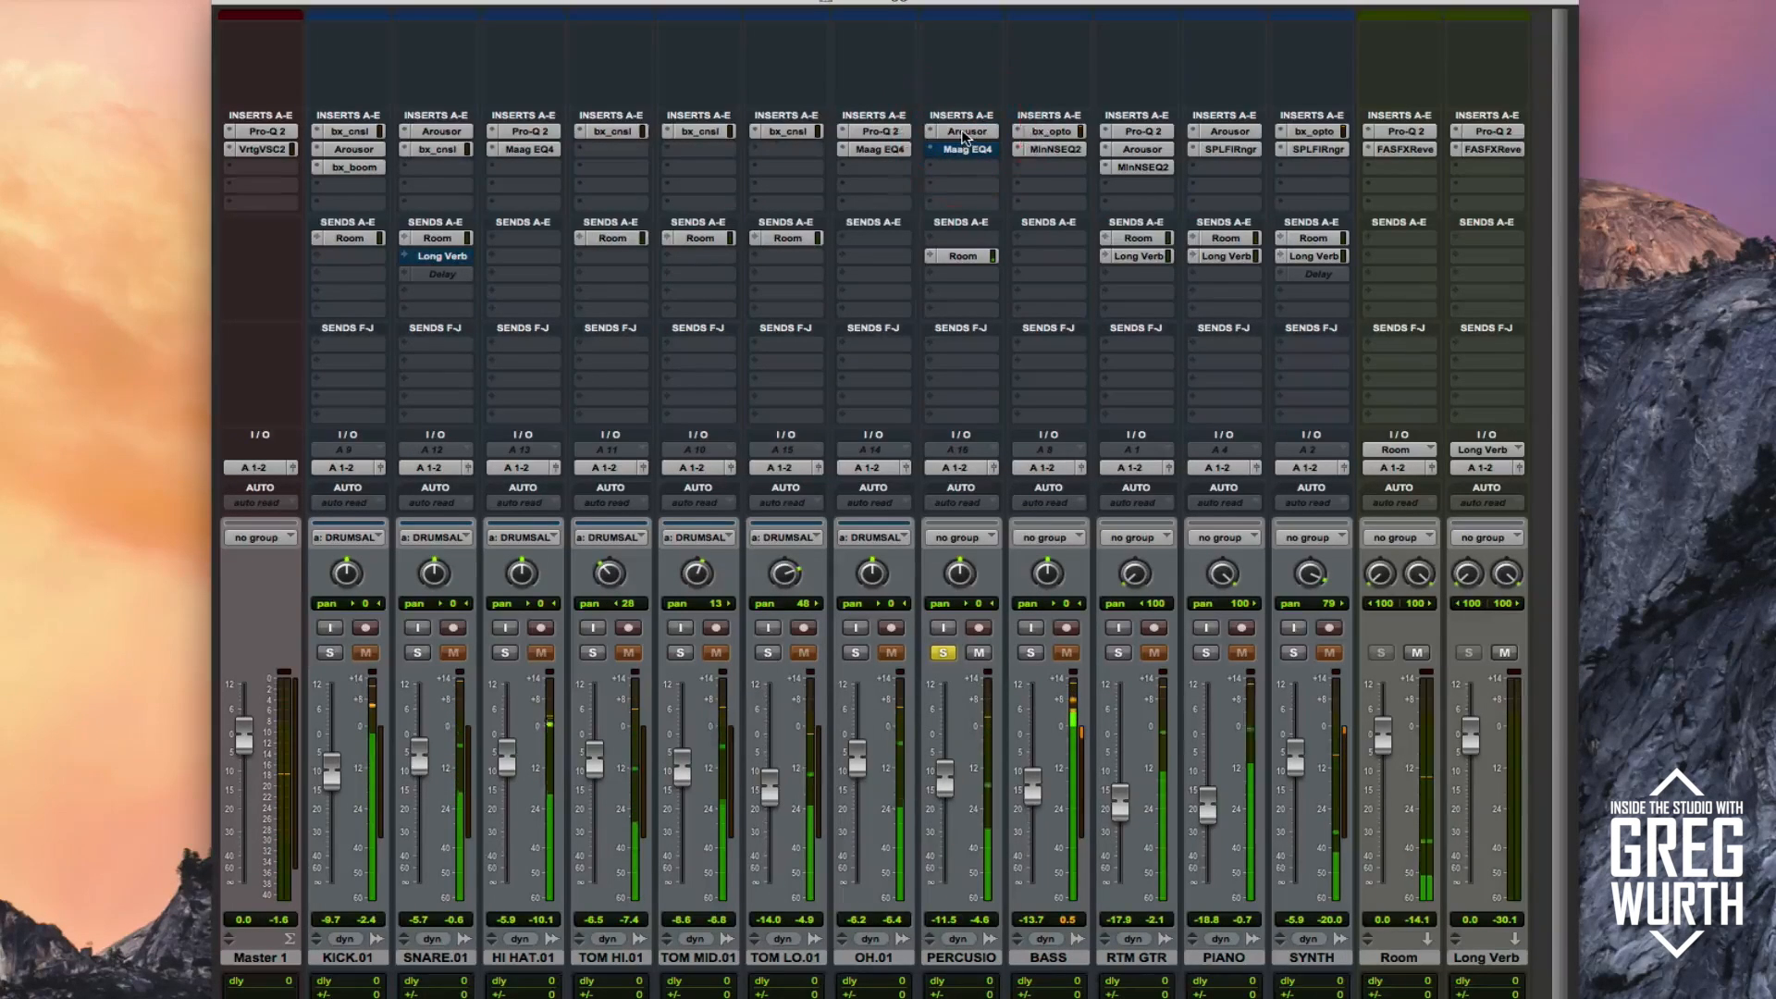
left_click(963, 131)
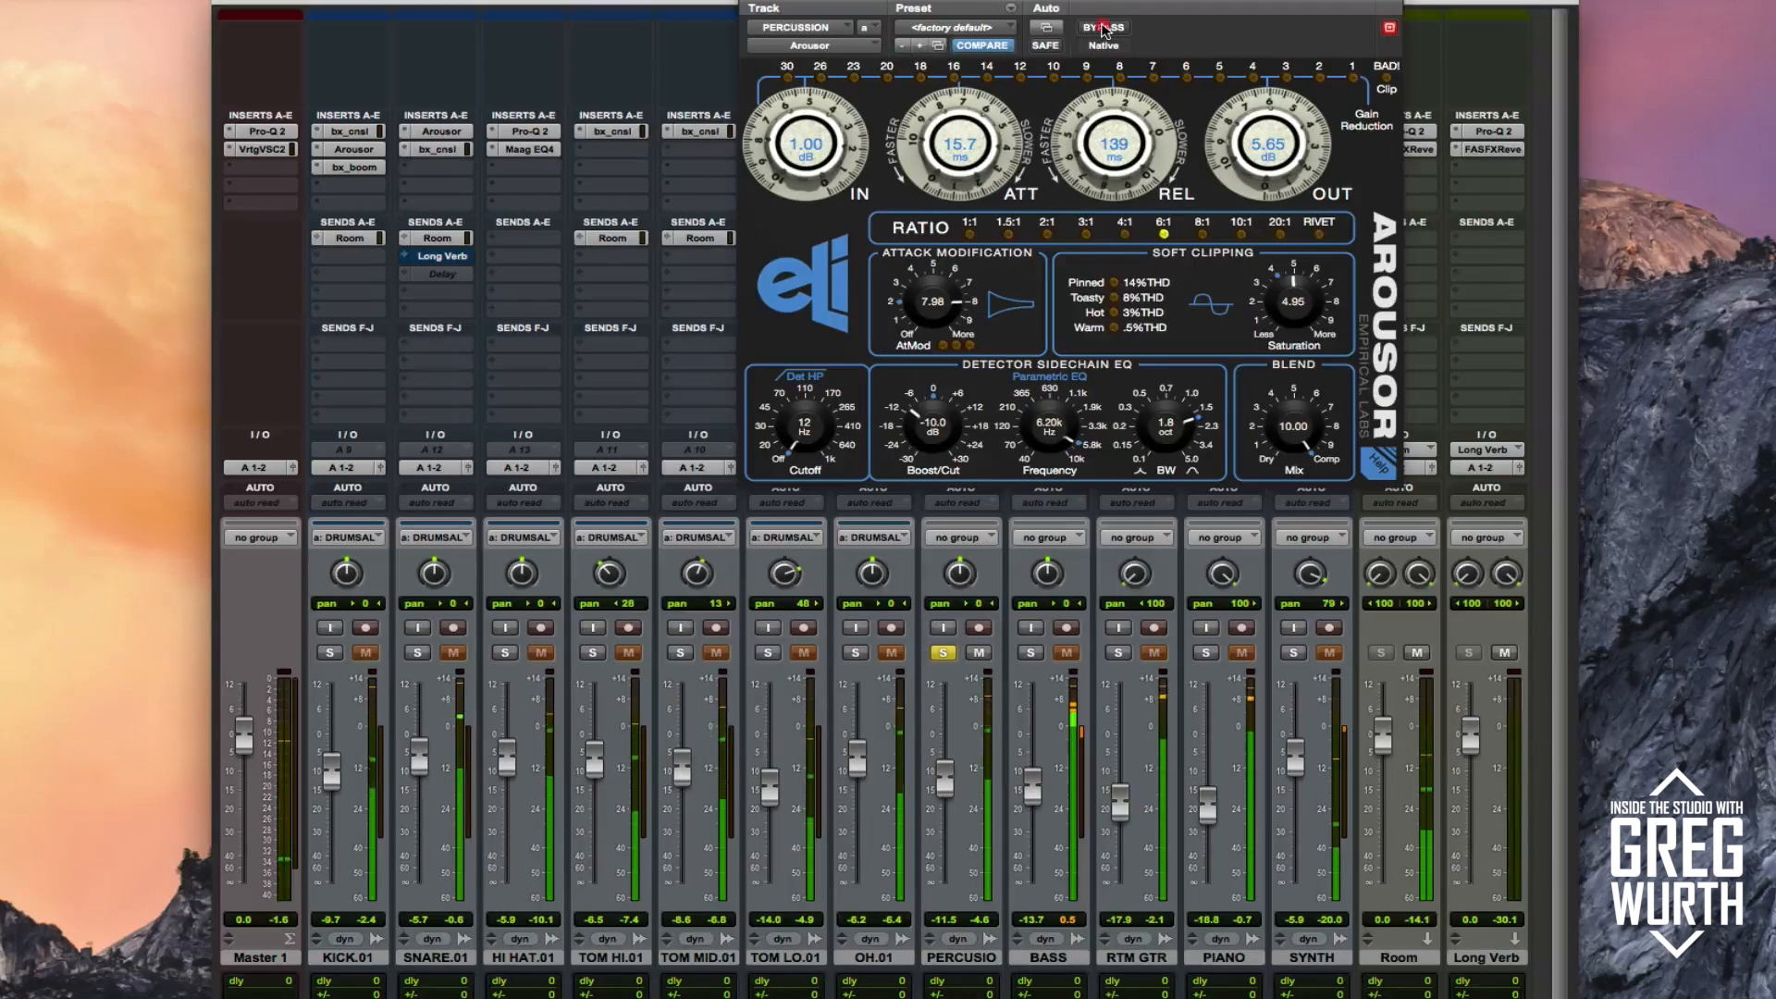
left_click(1104, 28)
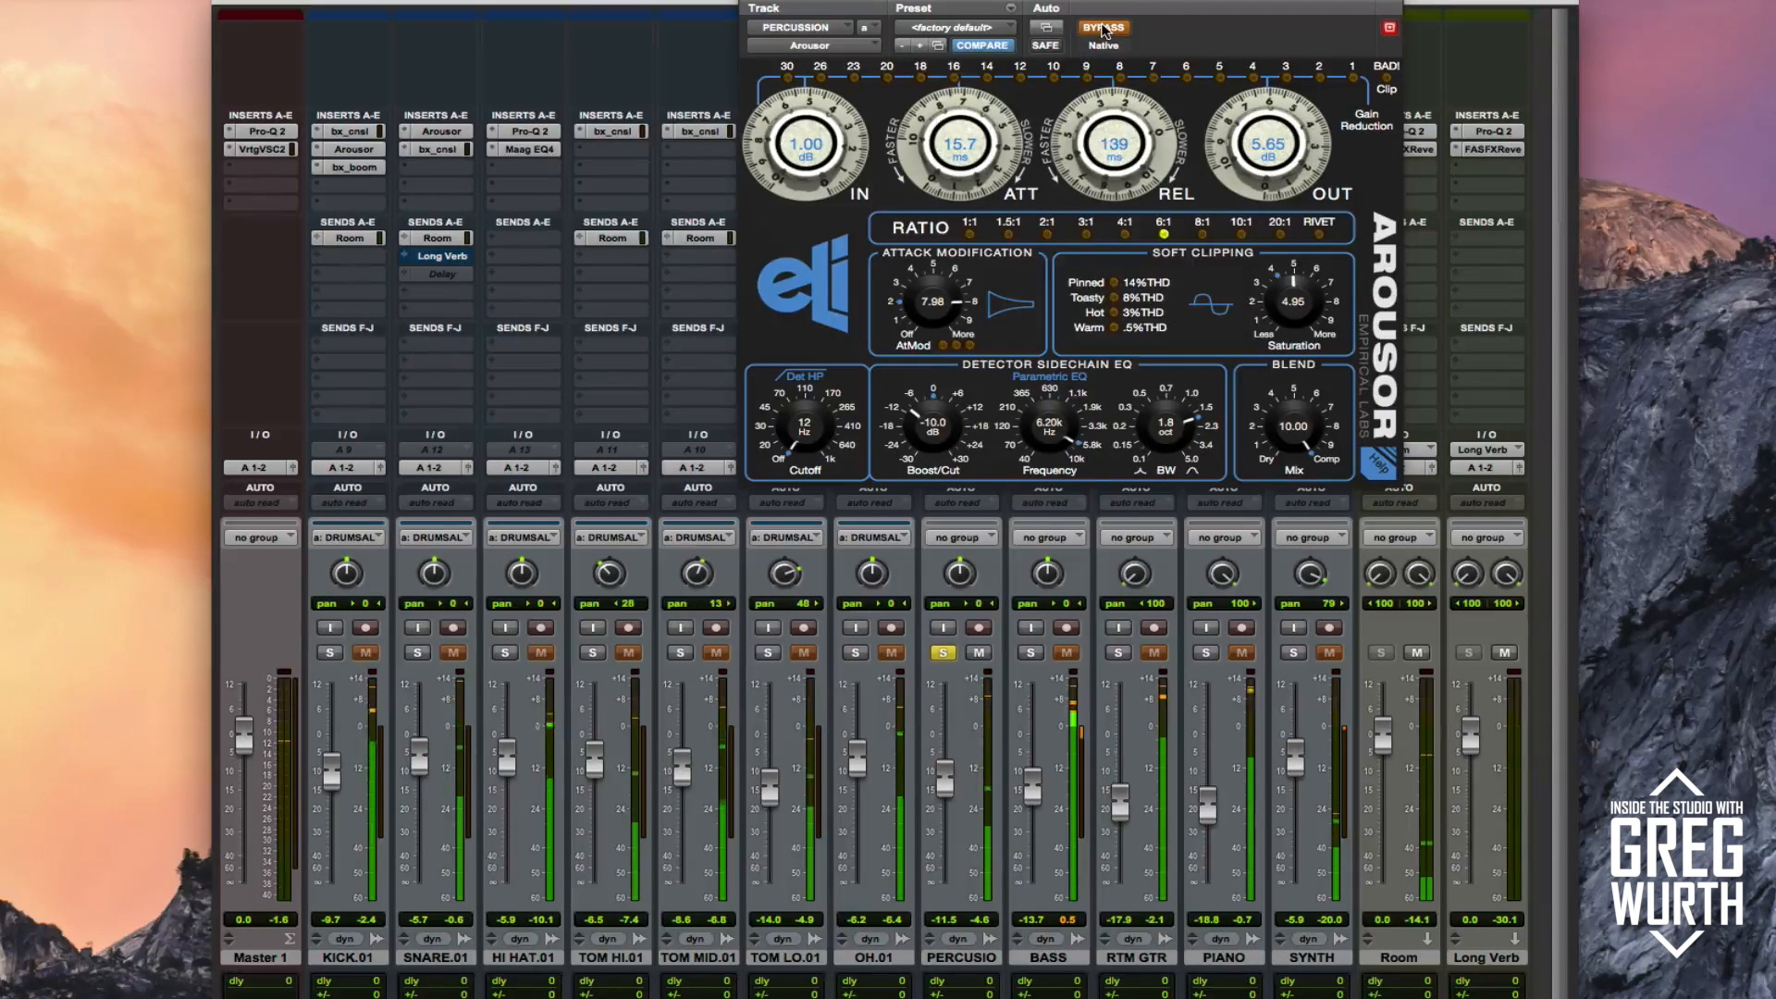
left_click(1103, 28)
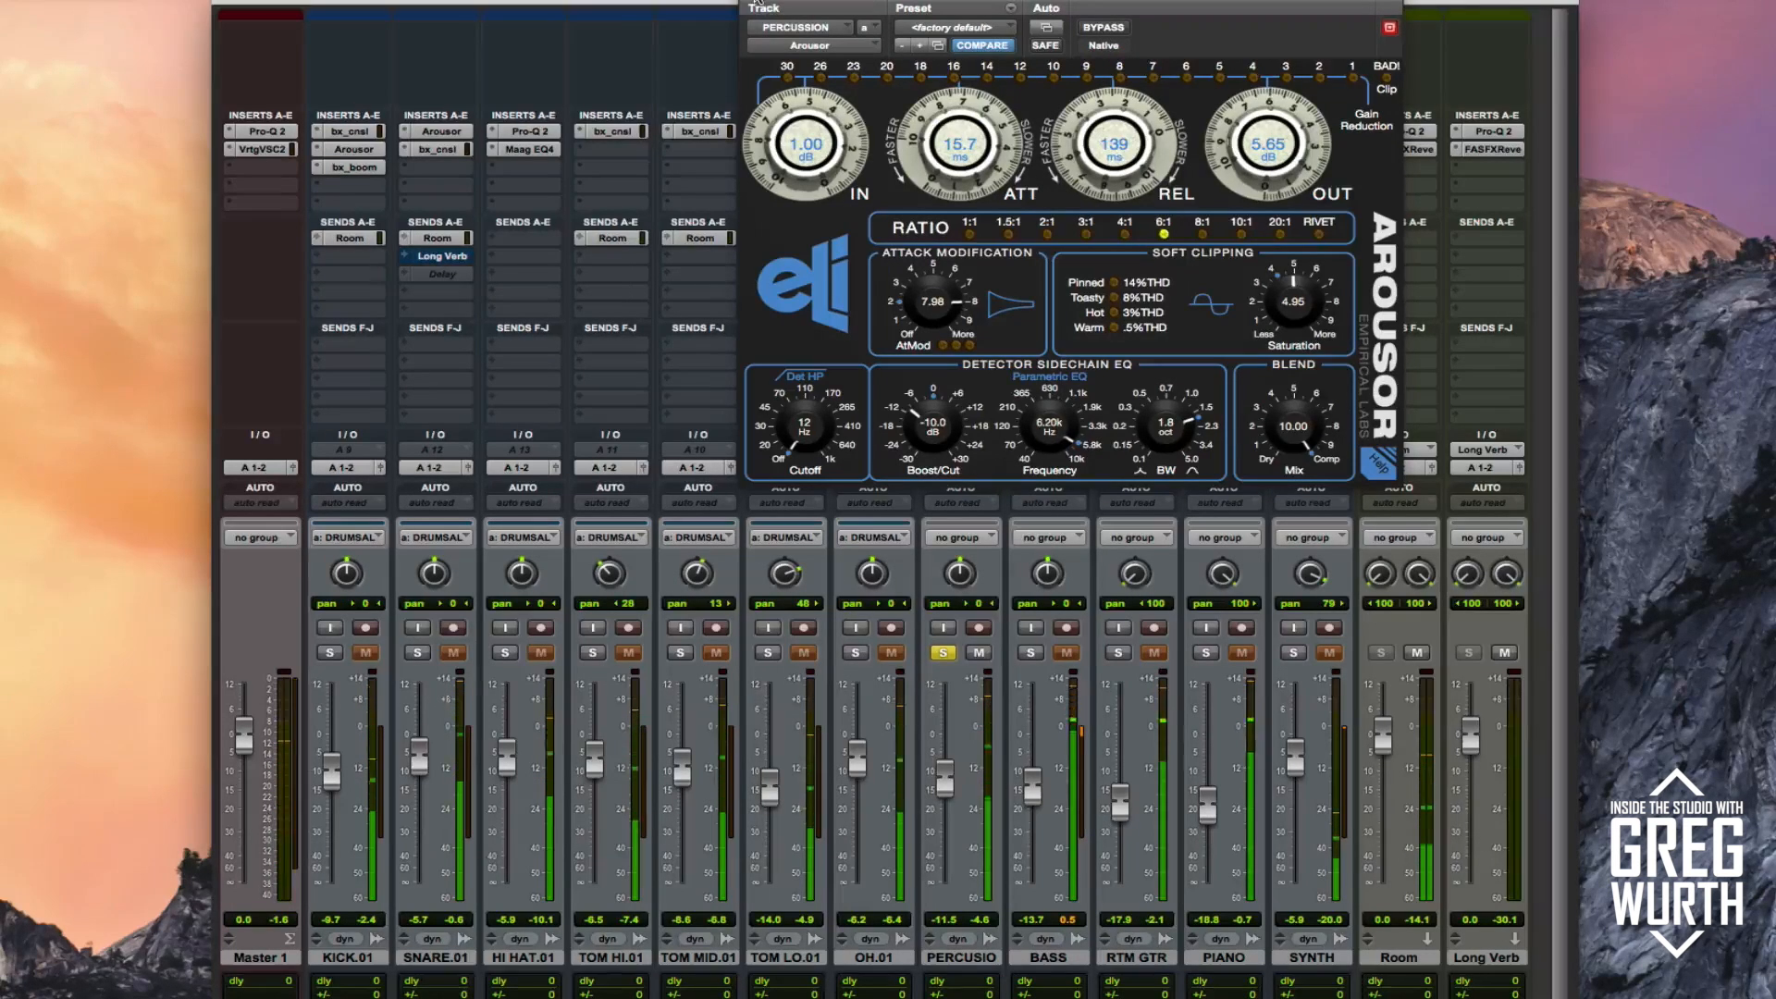
left_click(756, 3)
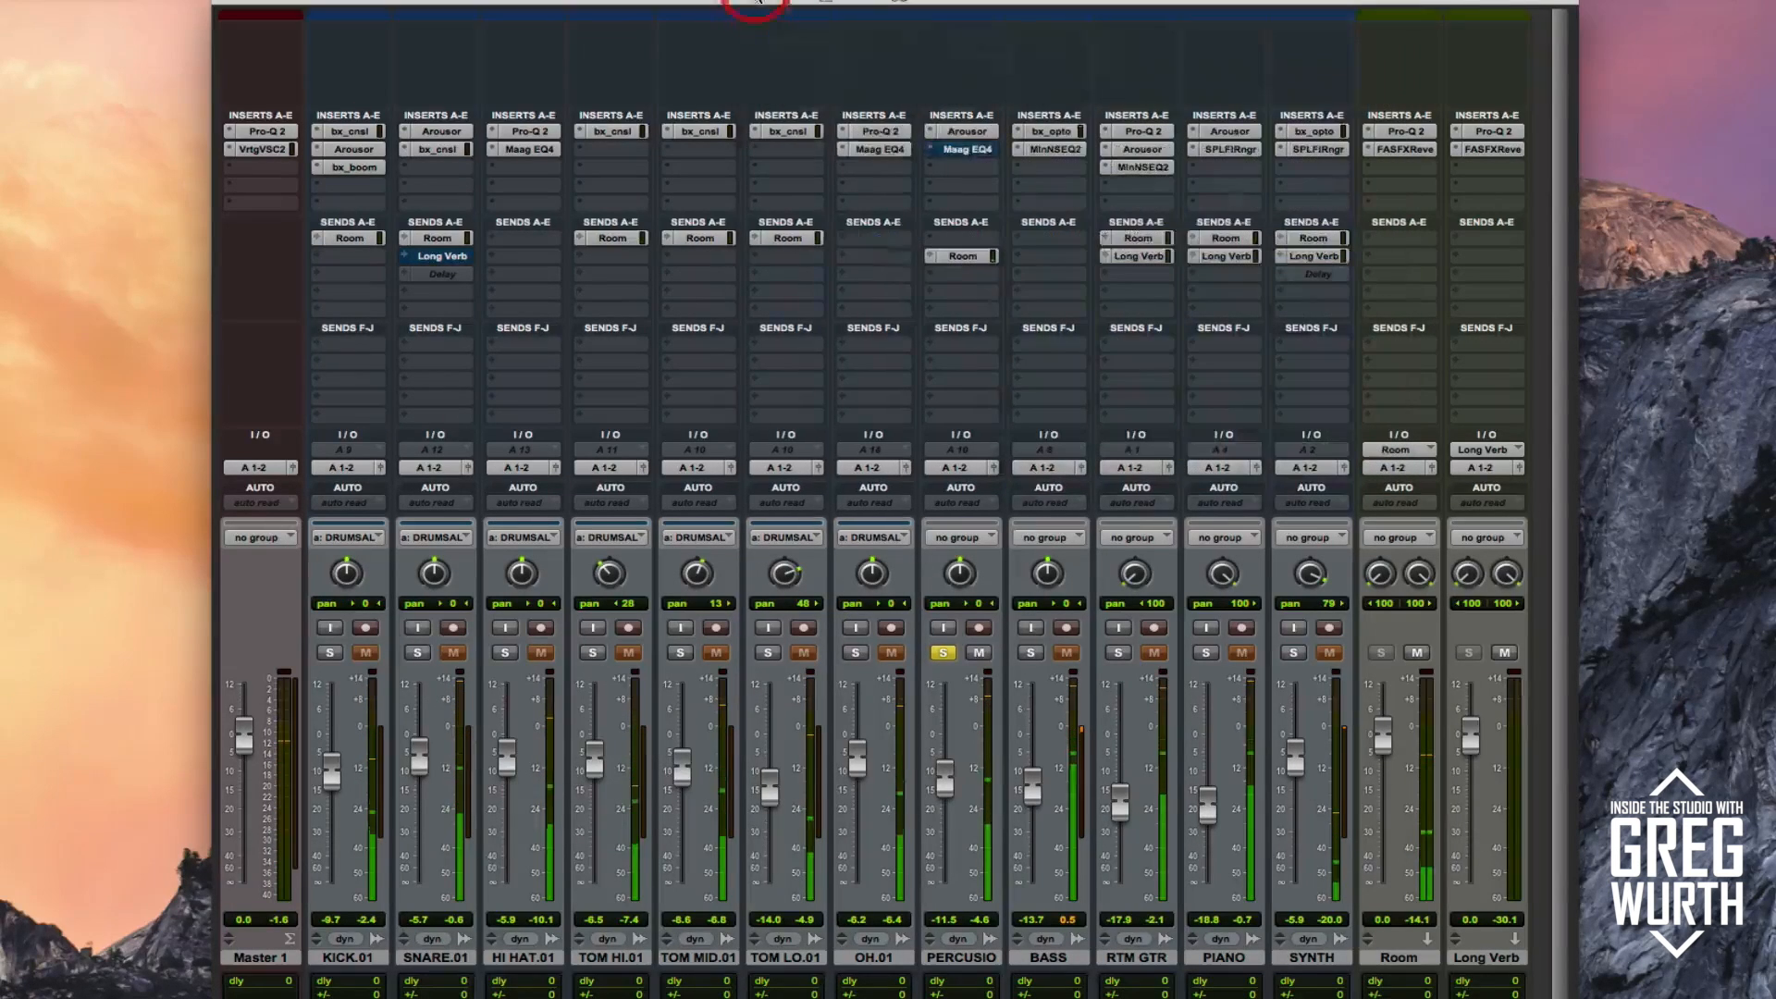
- Open the percussion's Maag EQ4, play the track with it bypassed, reactivate it to compare, then stop playback
left_click(962, 150)
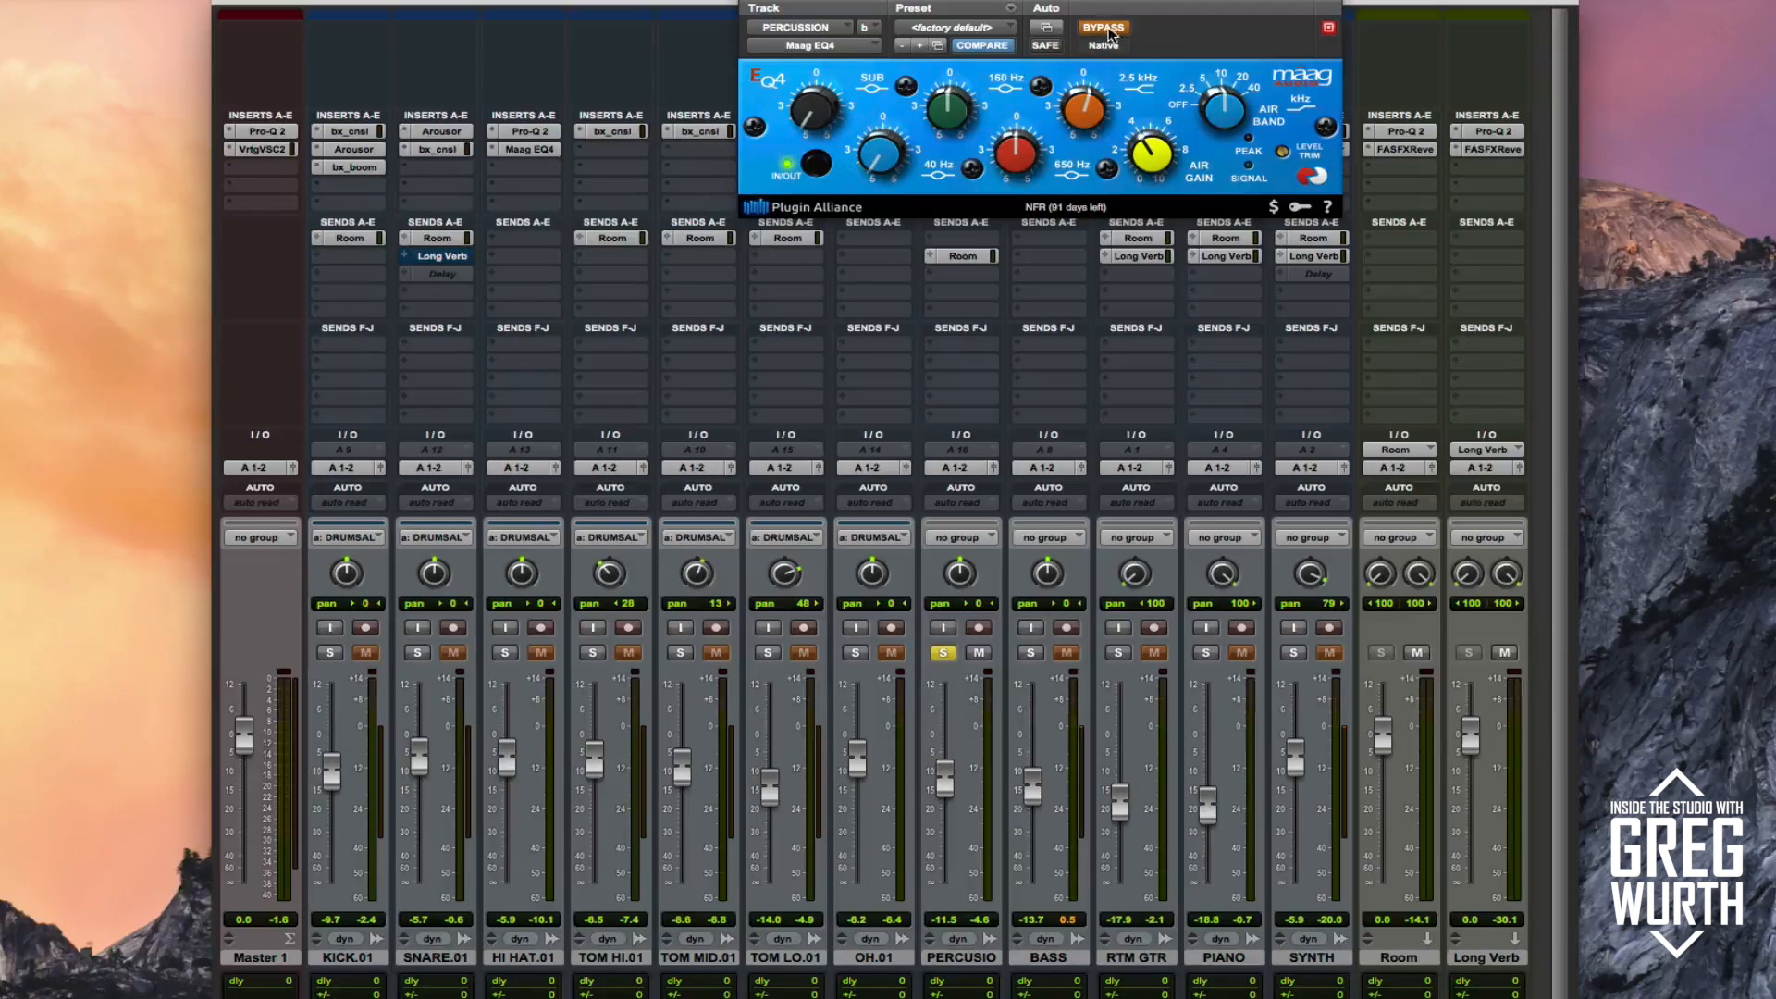
key("space")
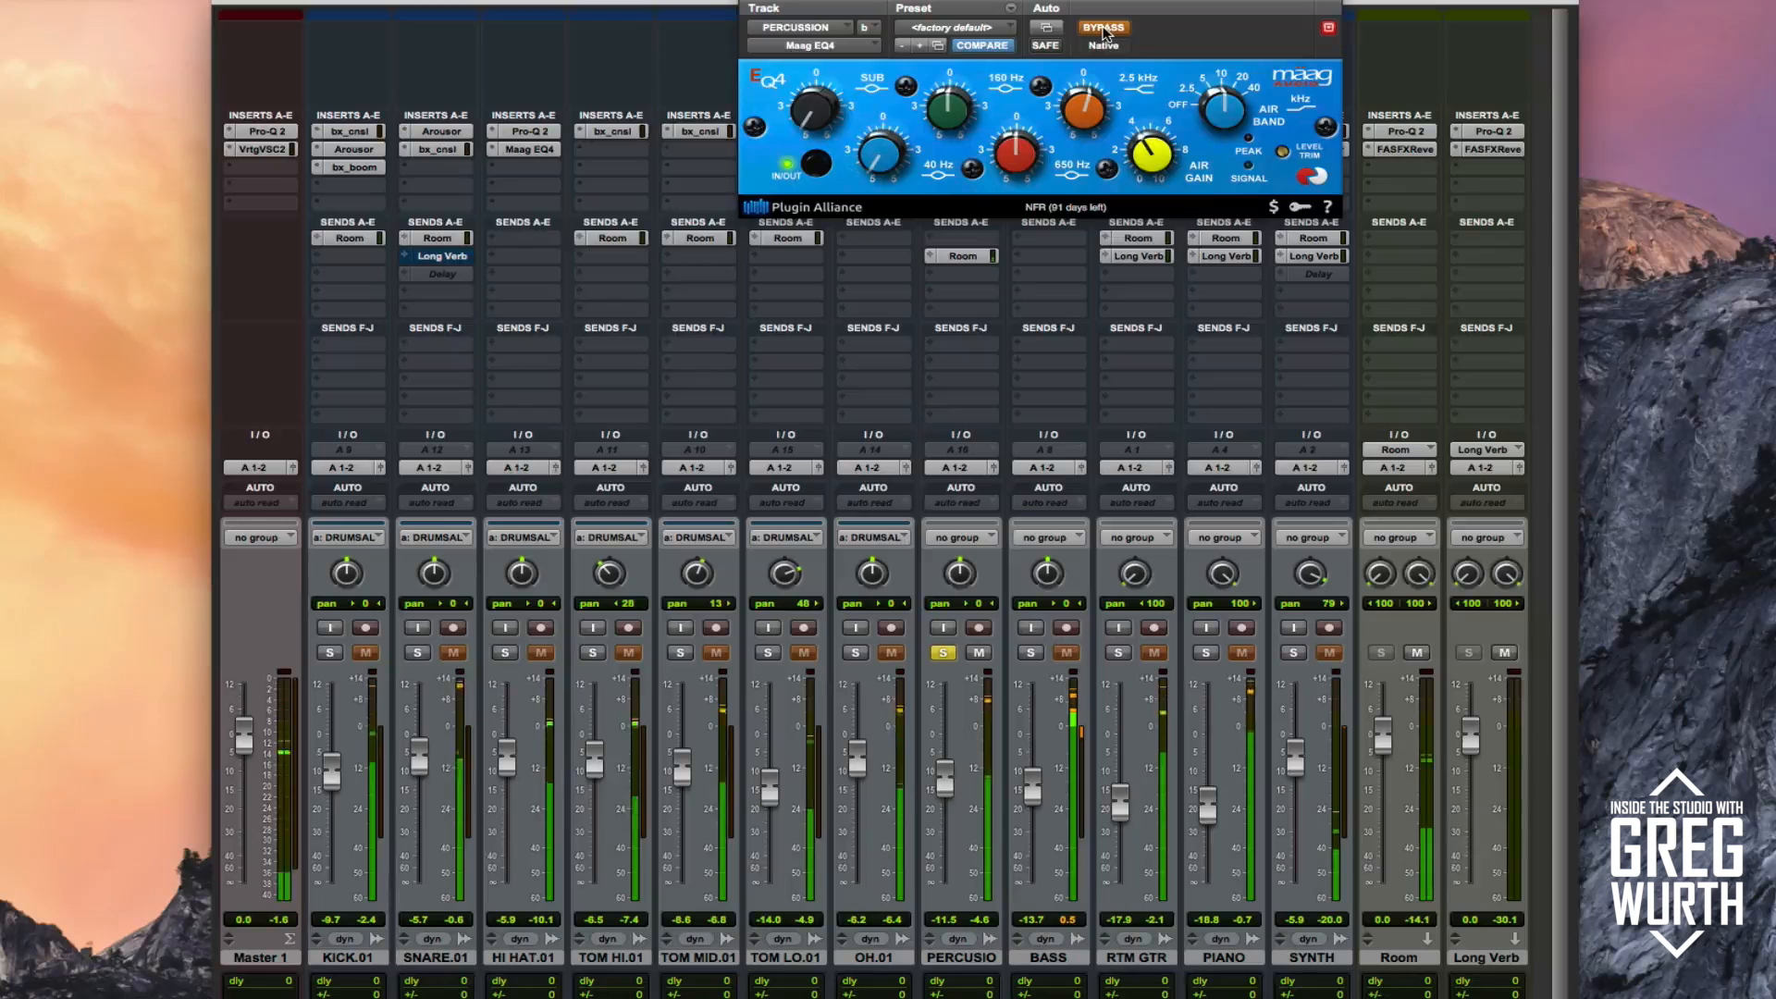
left_click(1103, 28)
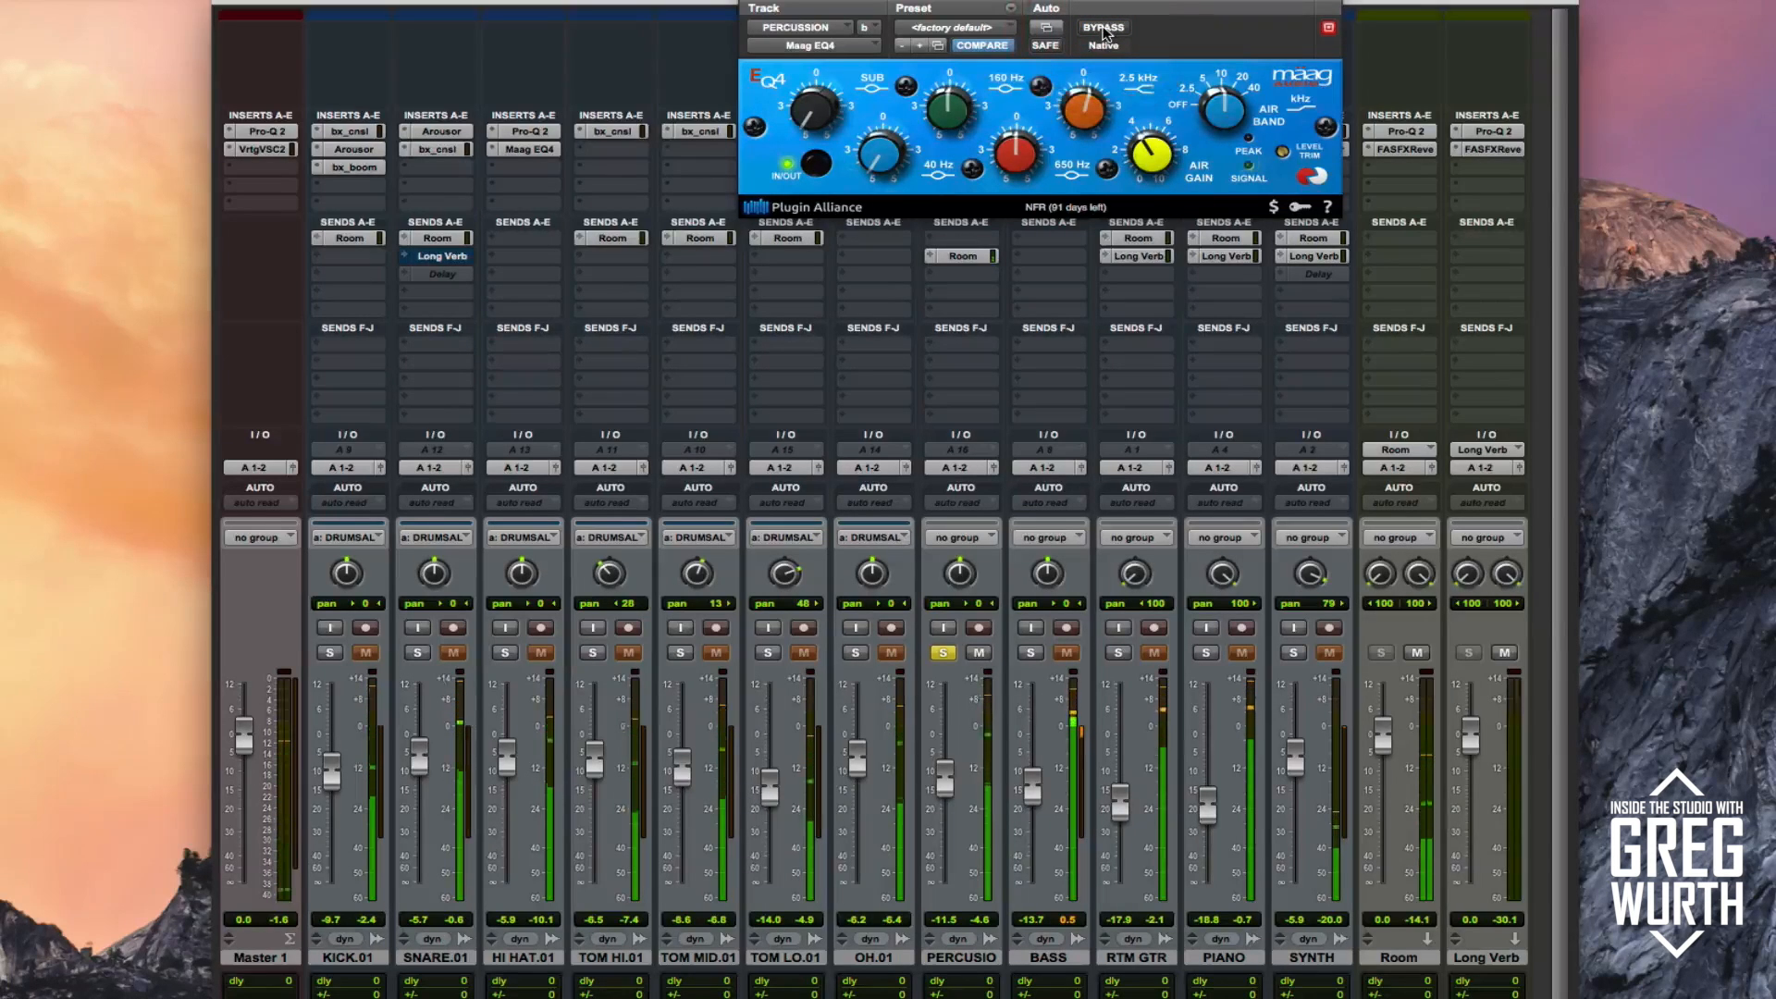
key("space")
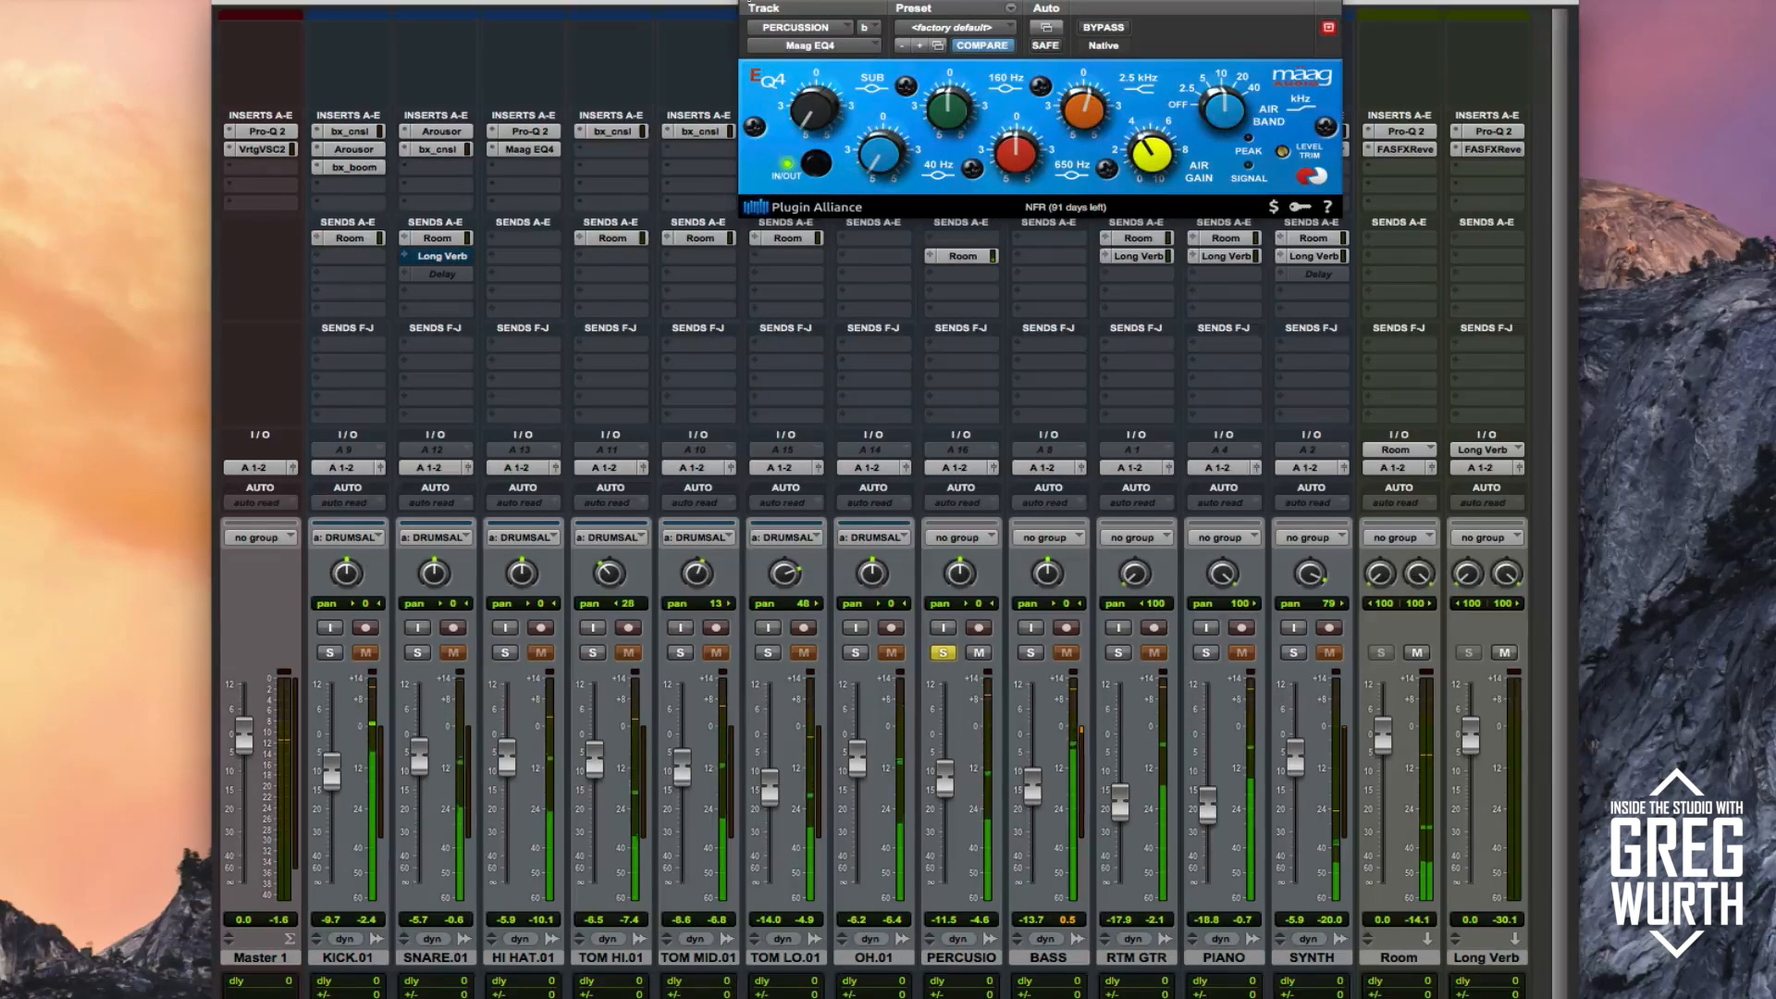
- Close the percussion's Maag EQ4, play the drum group soloed together with the percussion, then clear all solos
left_click(747, 2)
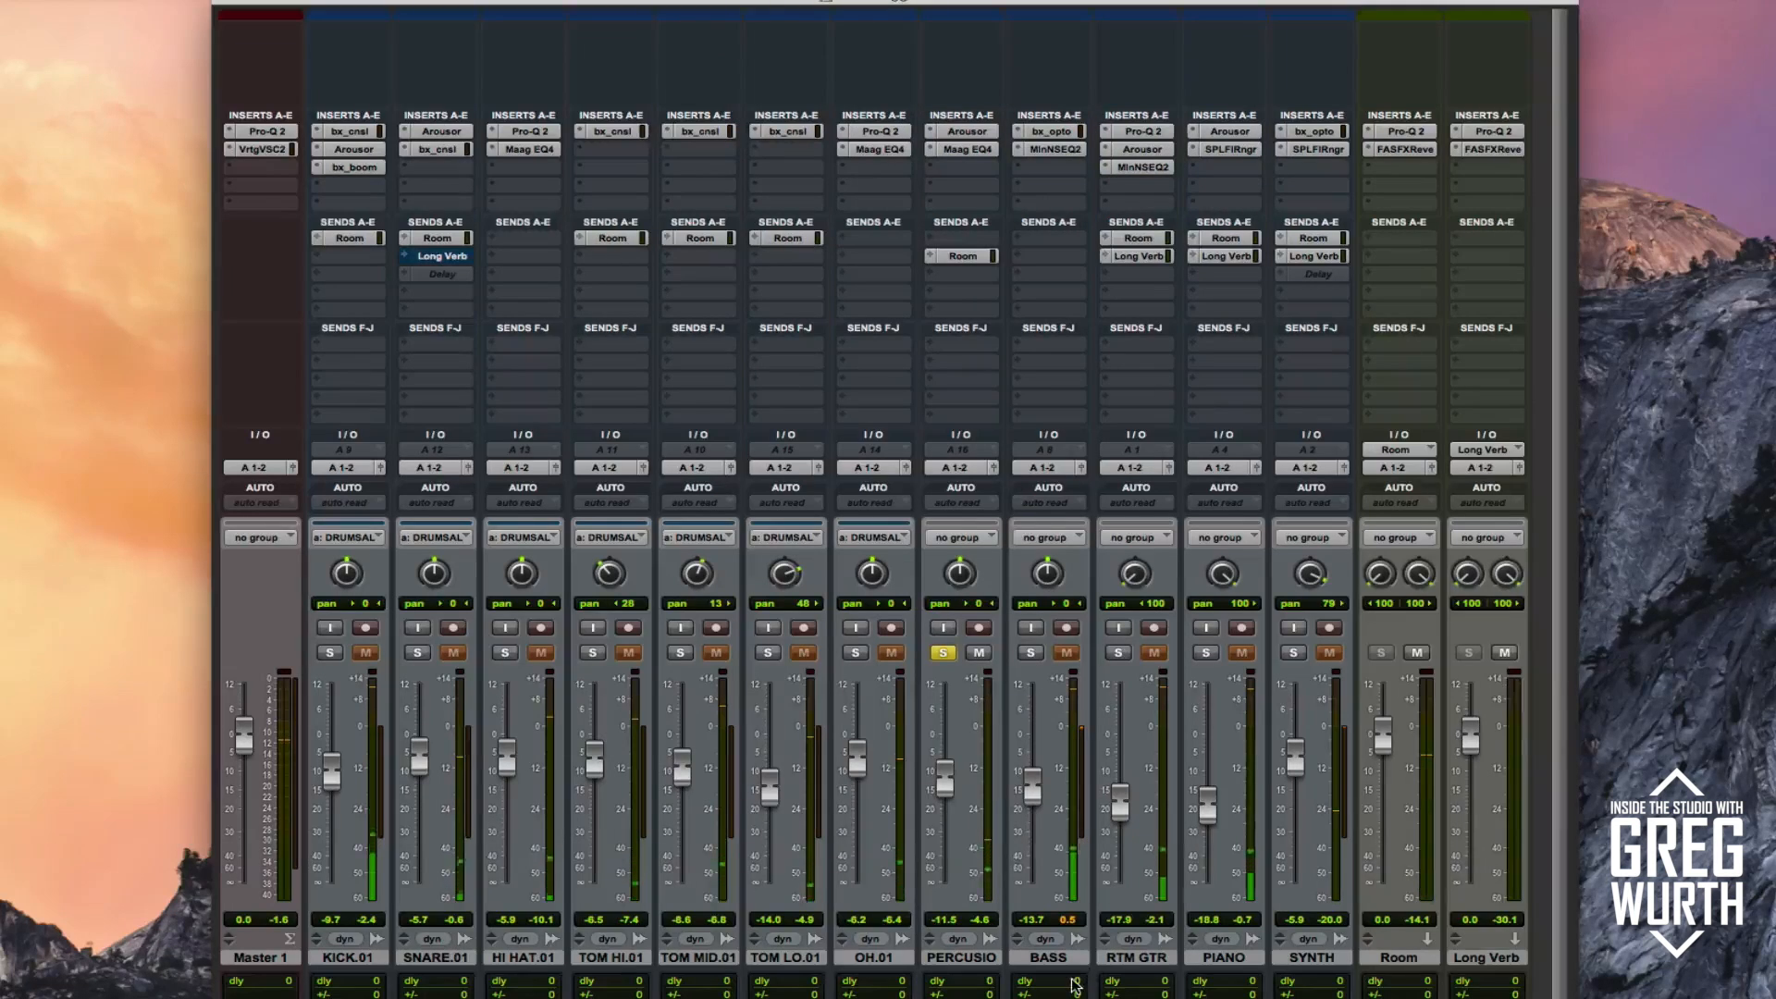
left_click(857, 653)
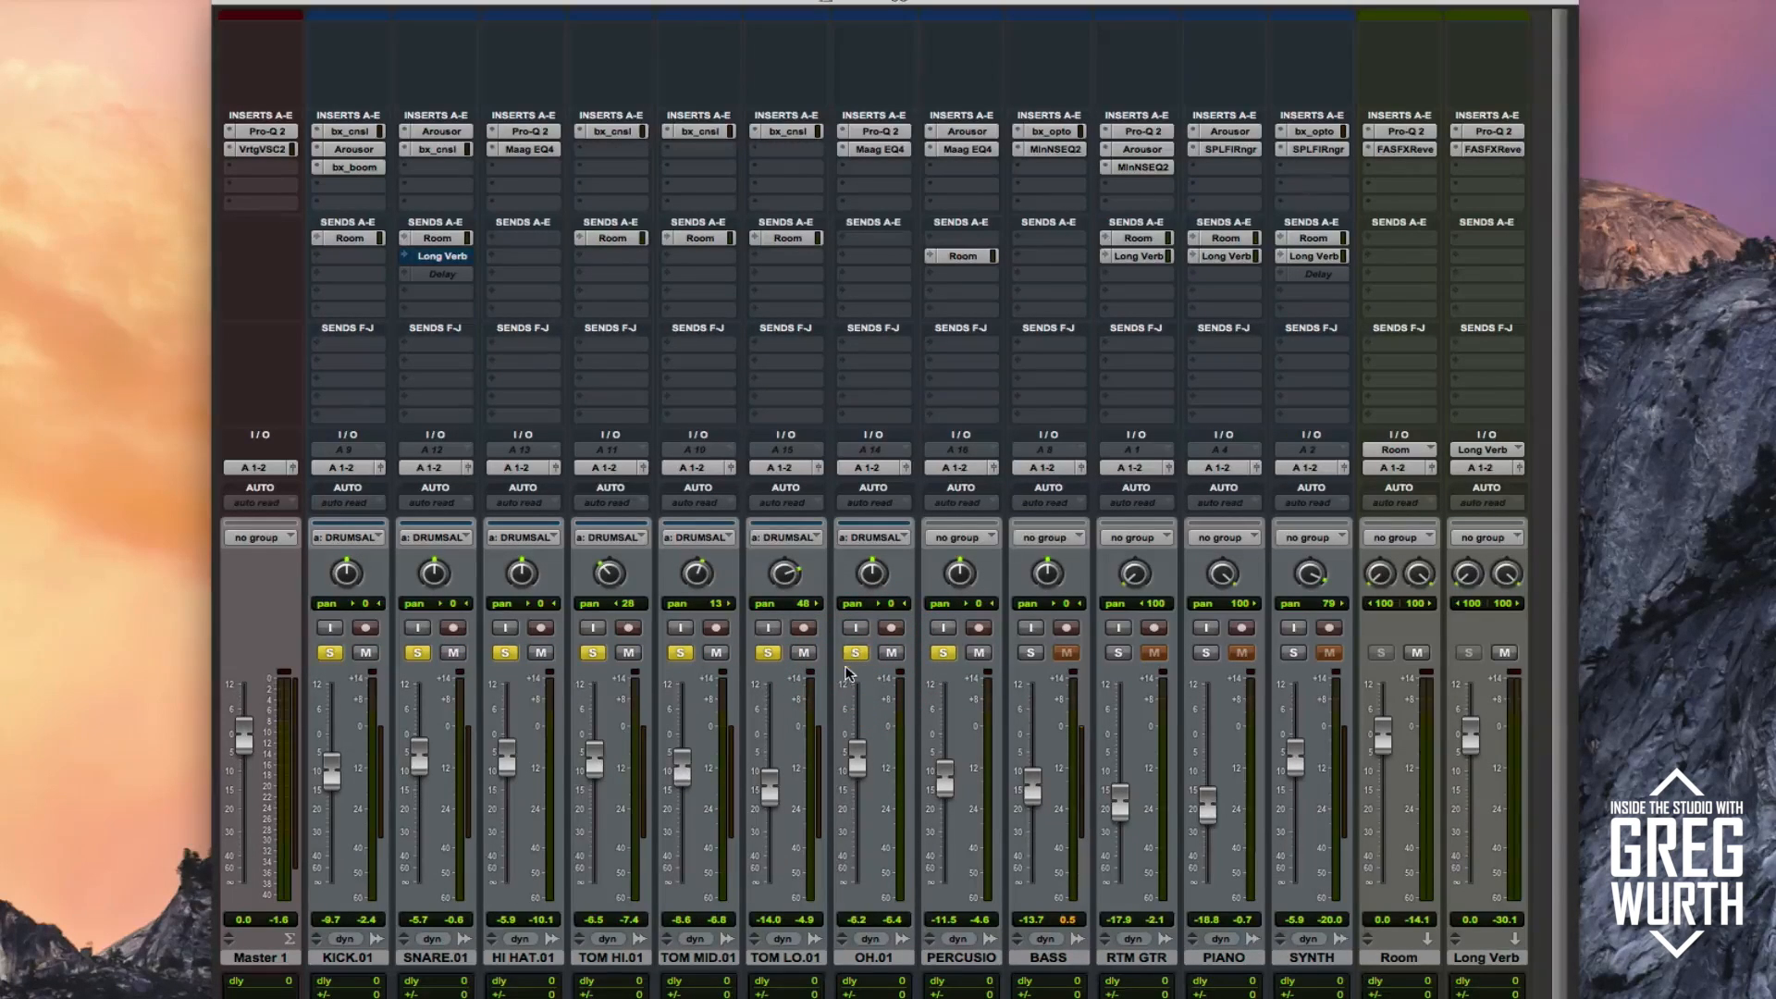
key("space")
left_click(856, 653, "alt")
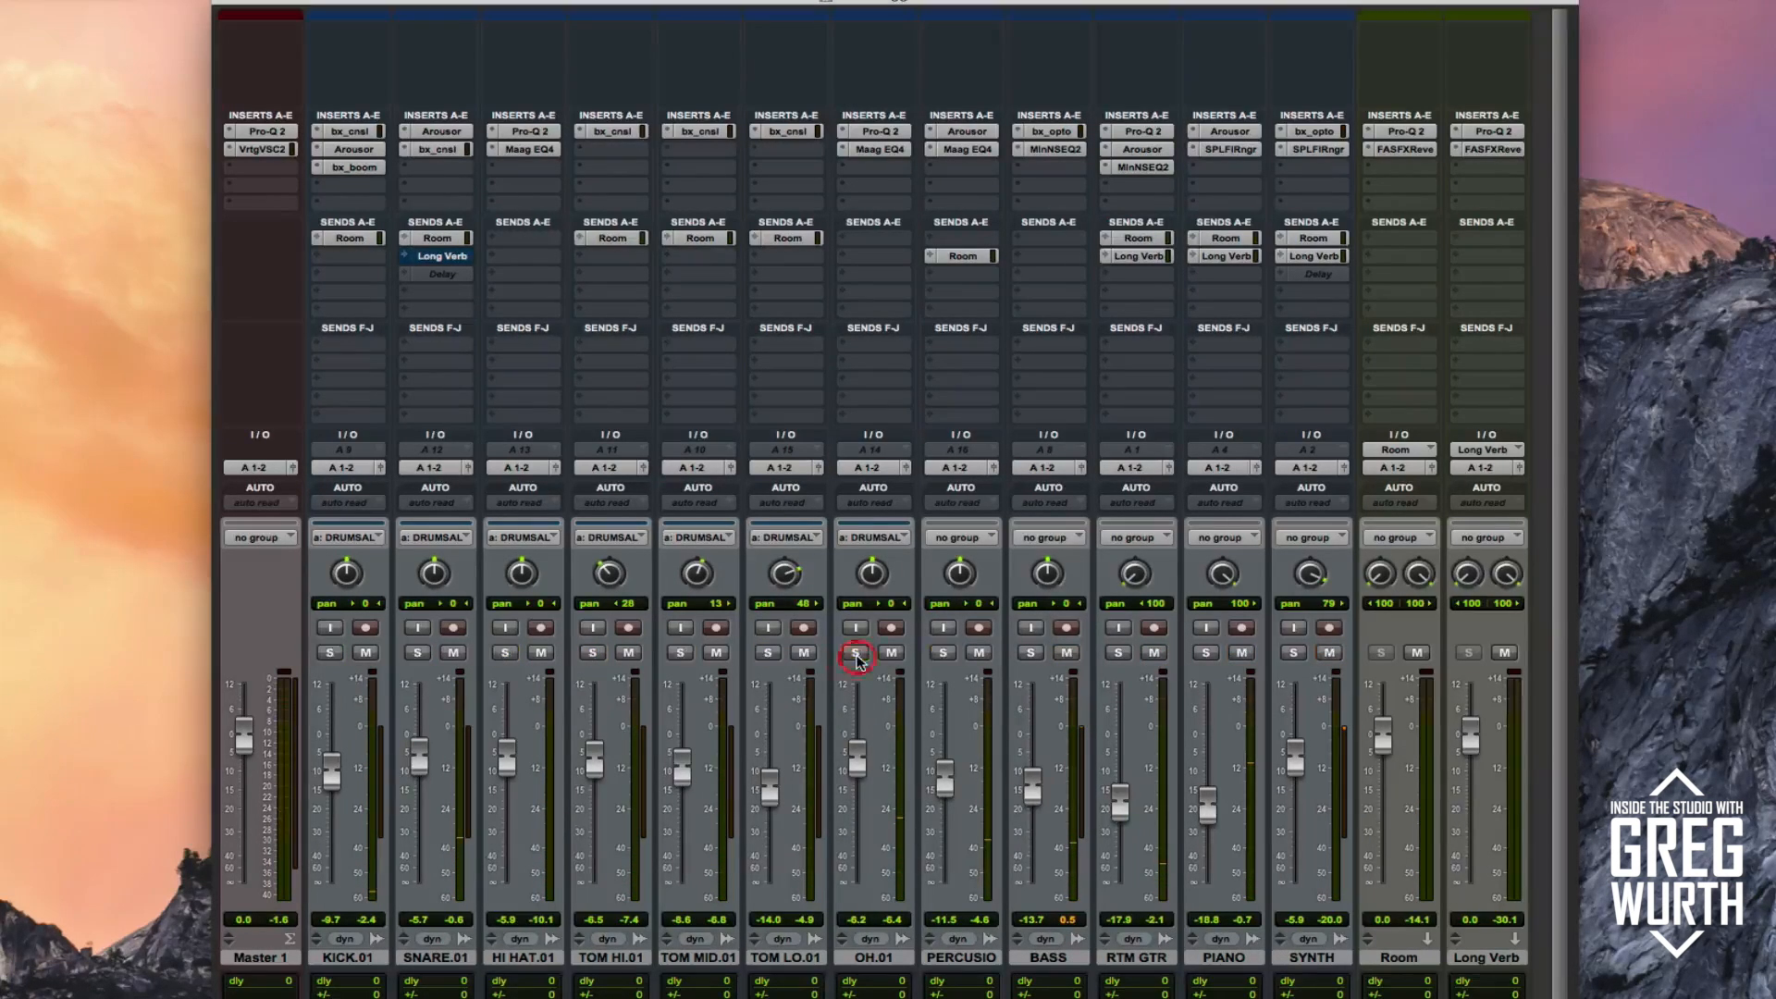
- Solo the bass with its Millennia NSEQ-2 bypassed, compare its bx_opto bypassed and active during playback, then leave bx_opto active and close it
left_click(1030, 654)
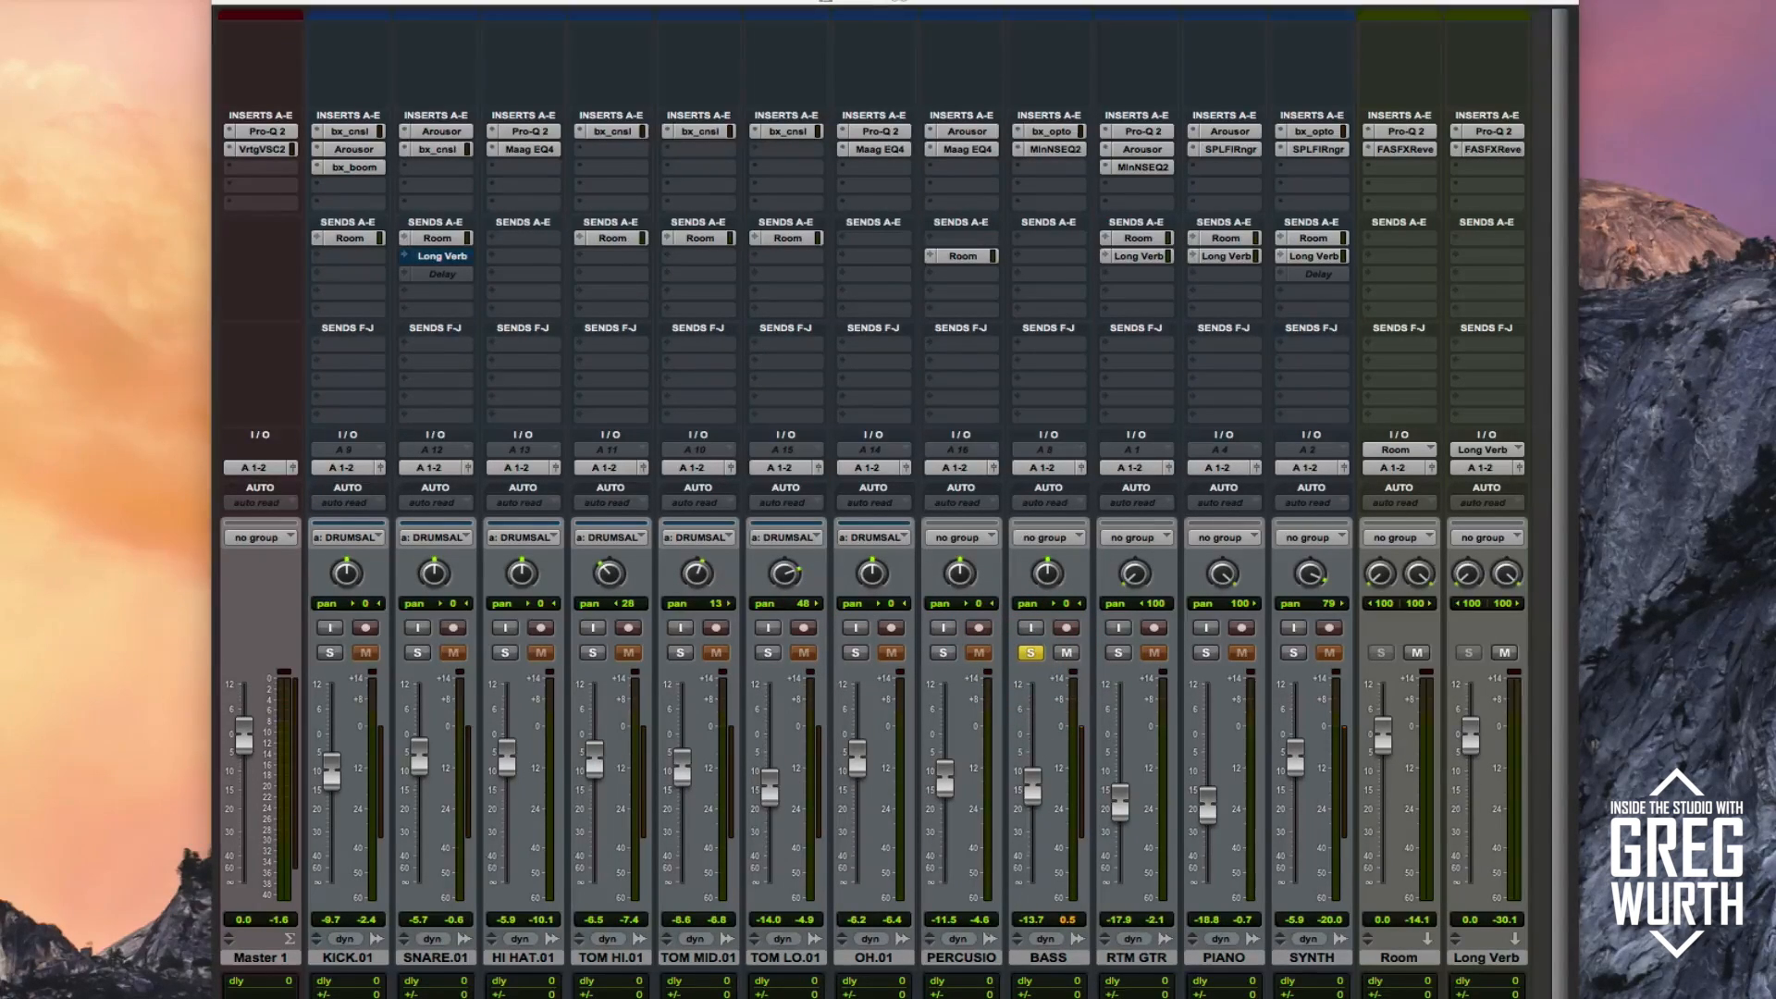
left_click(1047, 148, "super")
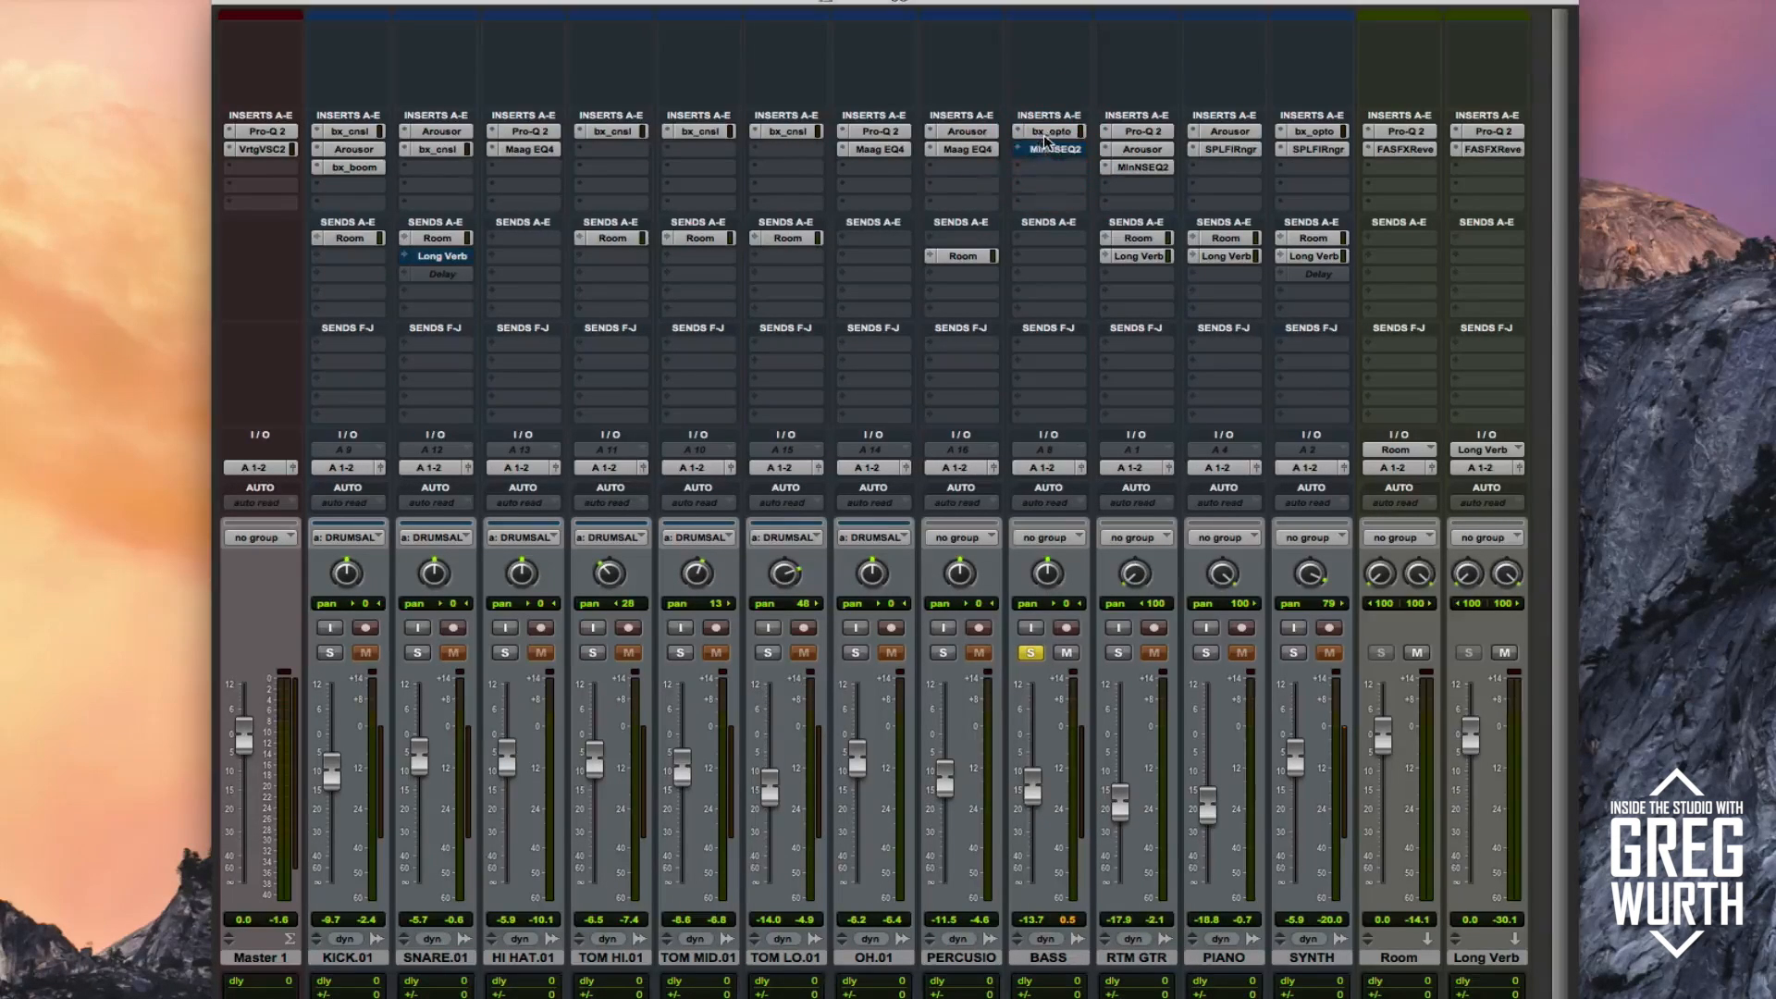
left_click(1046, 131)
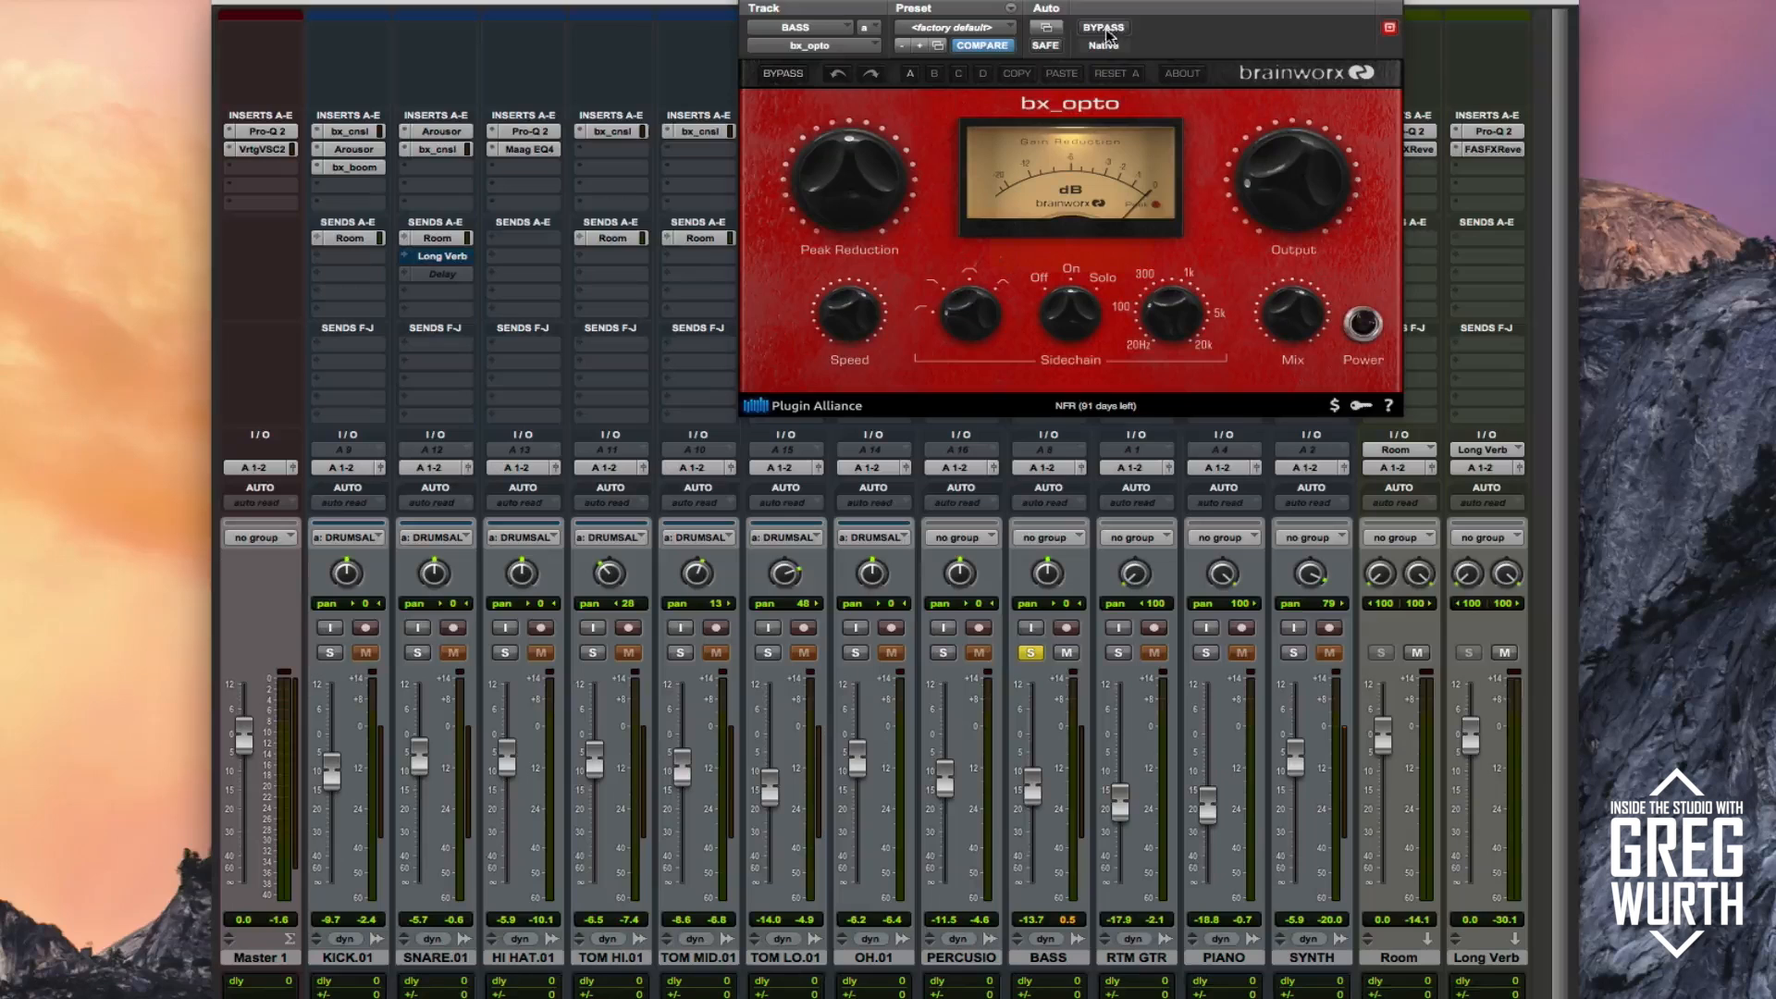
left_click_drag(1070, 3, 911, 3)
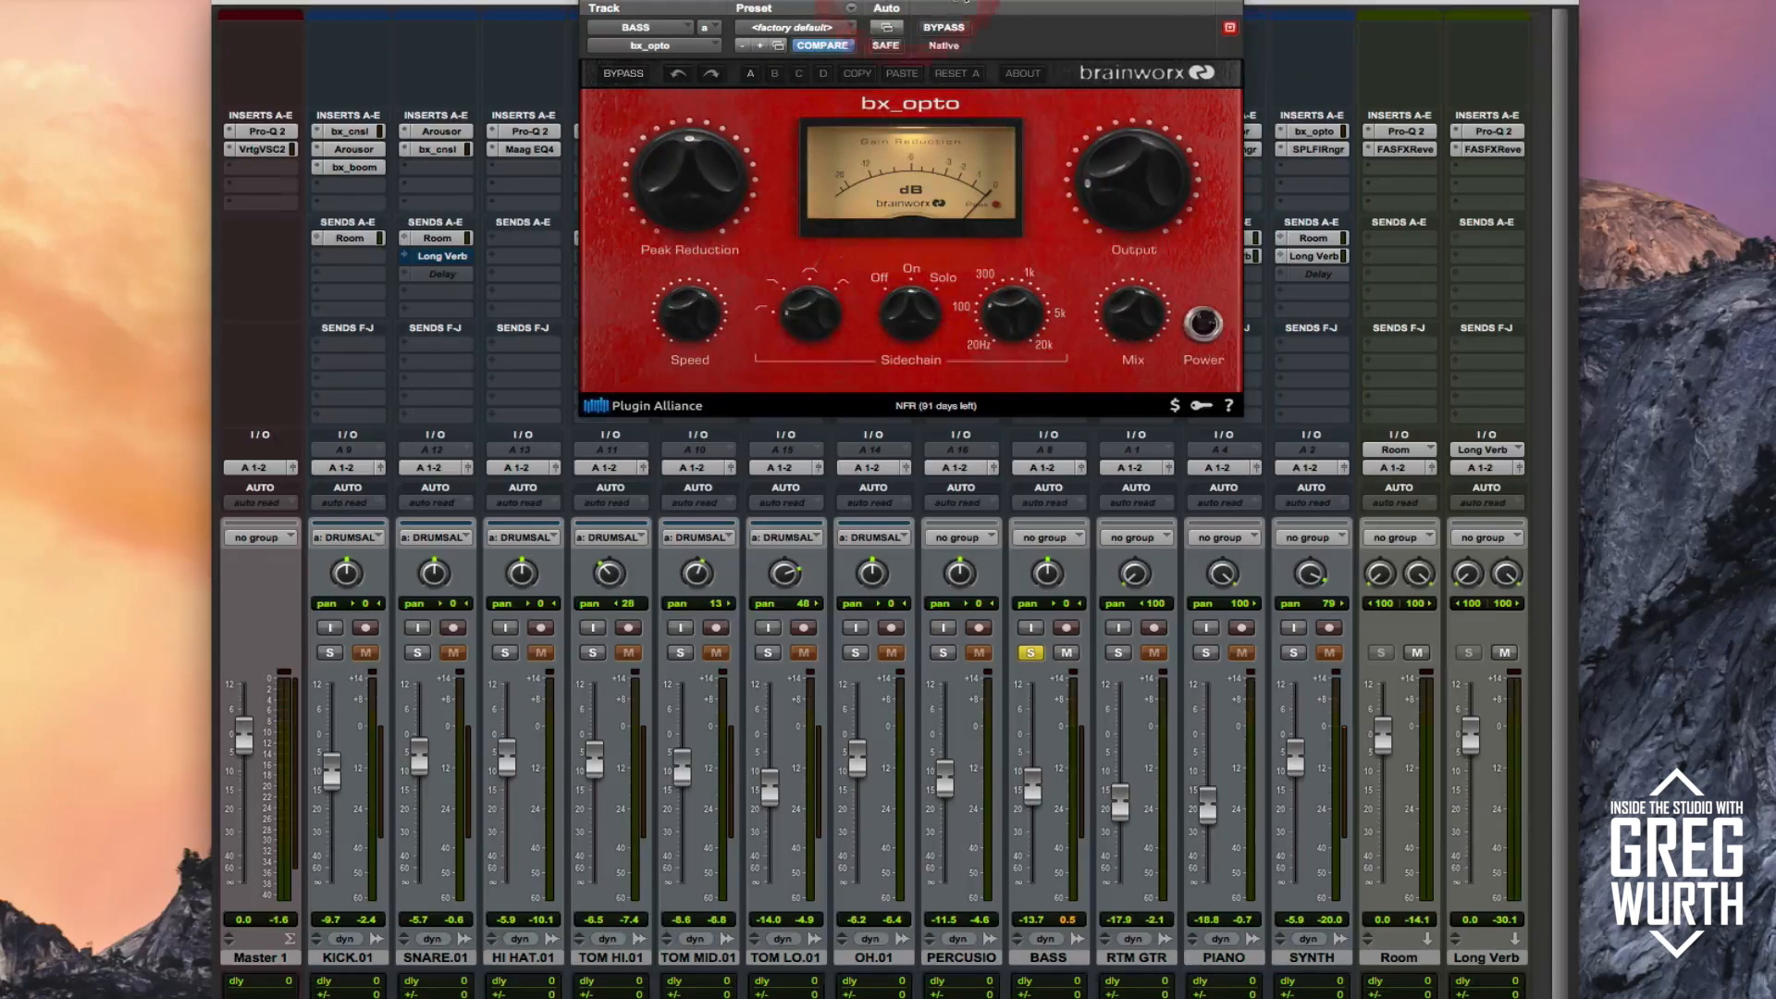
left_click(946, 29)
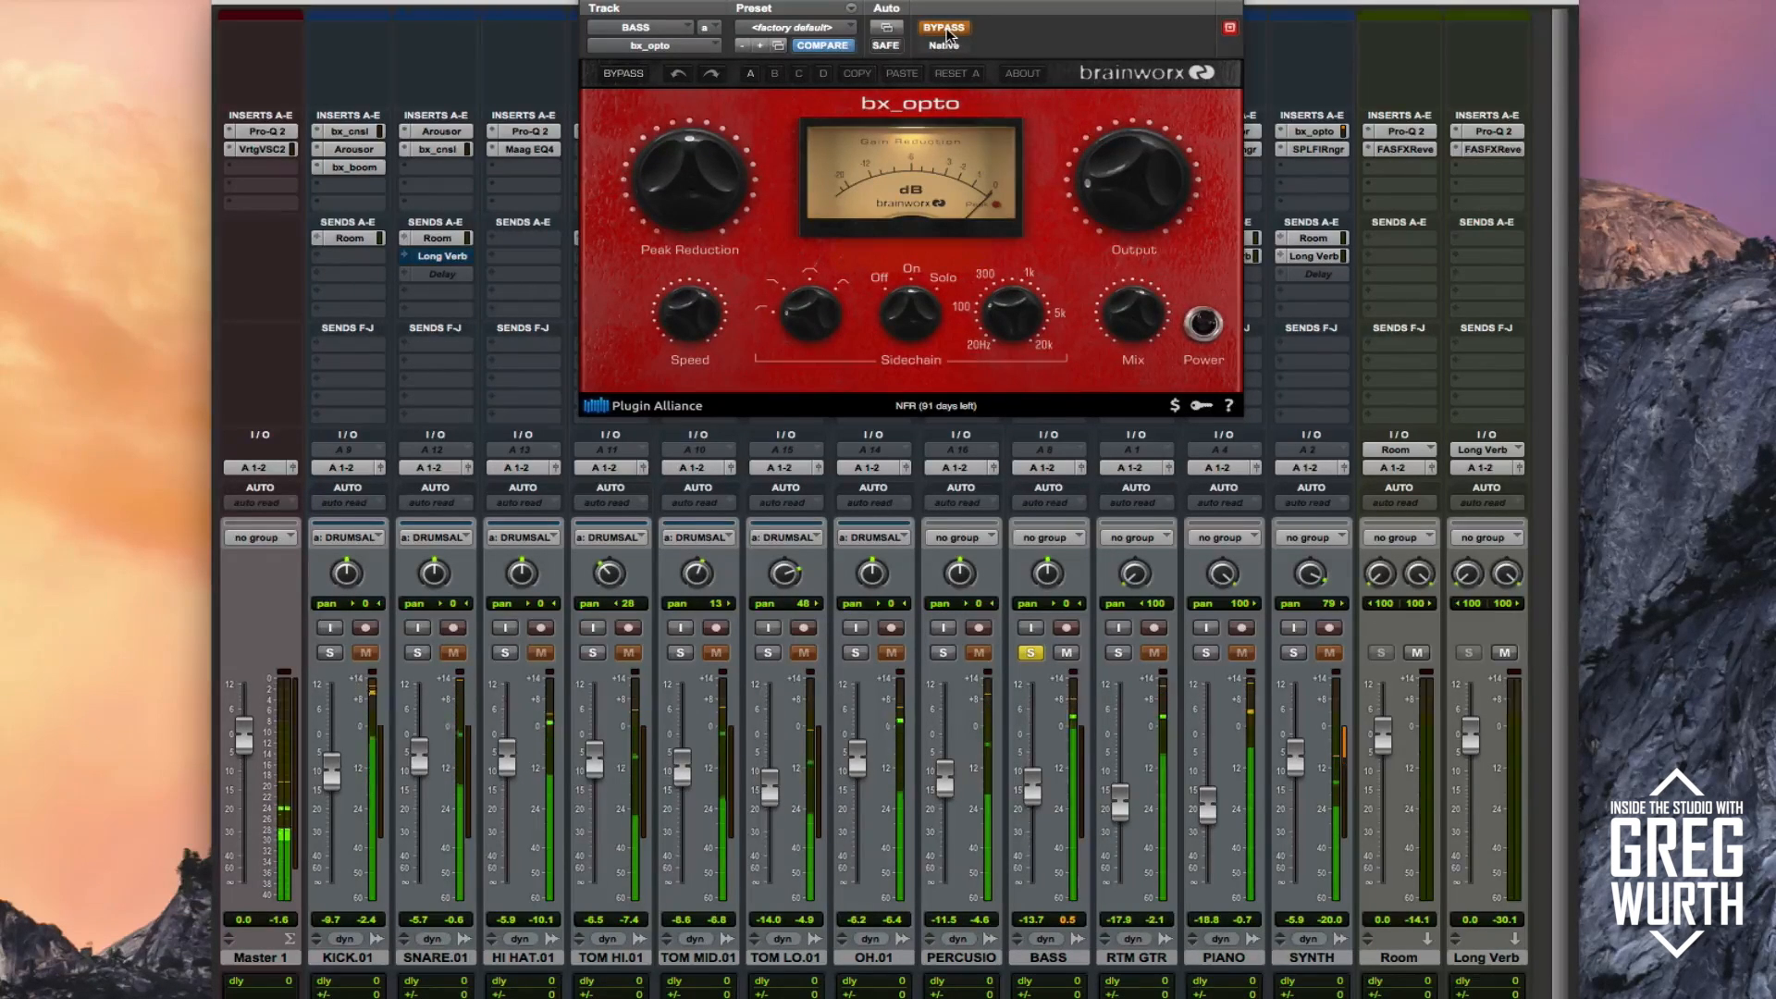
left_click(945, 28)
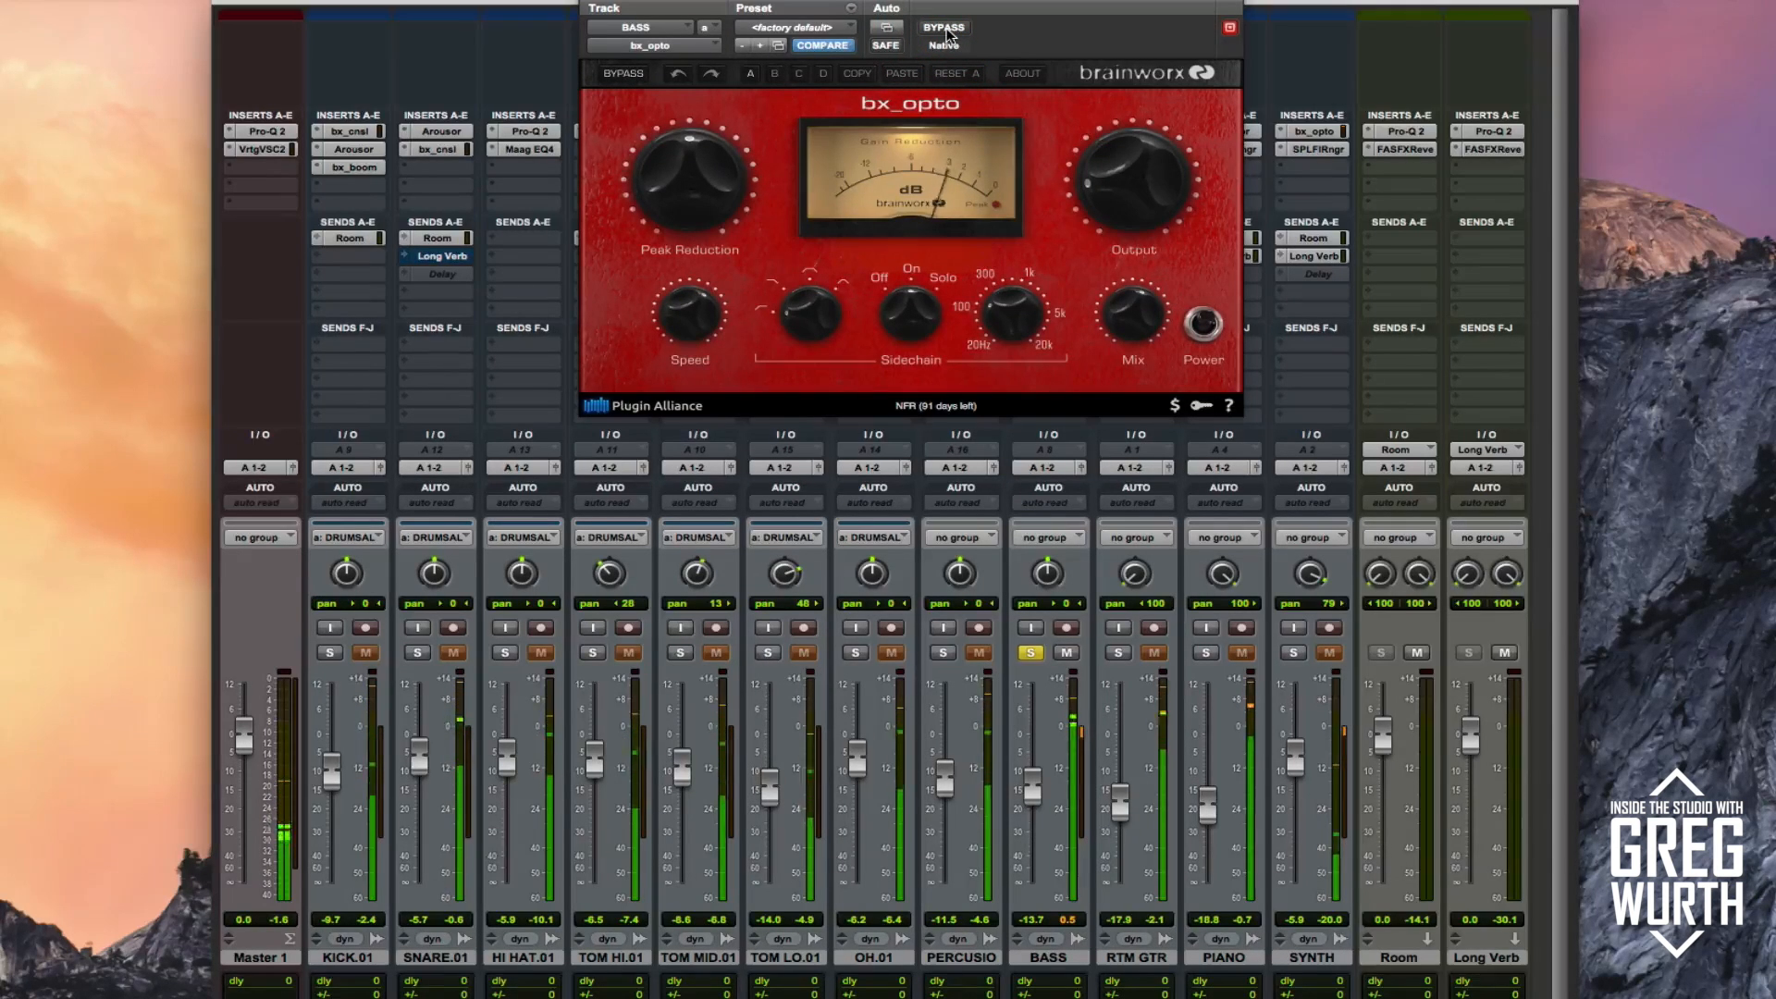
left_click(945, 29)
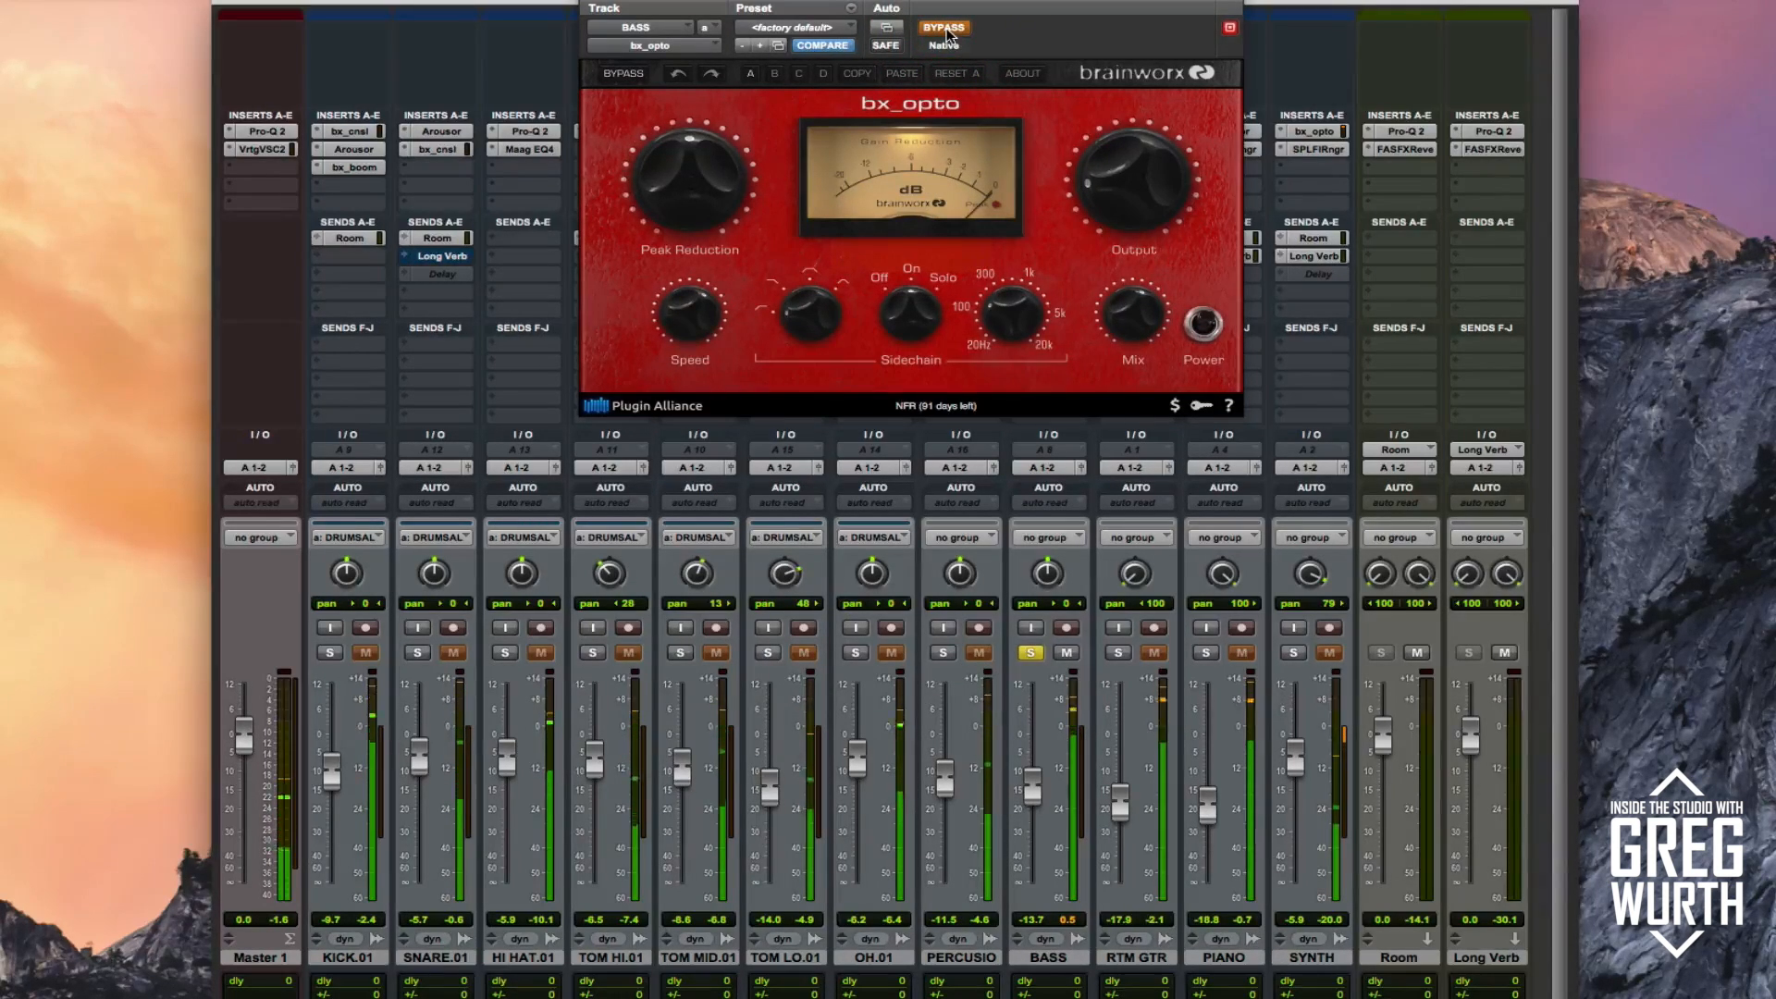
left_click(946, 29)
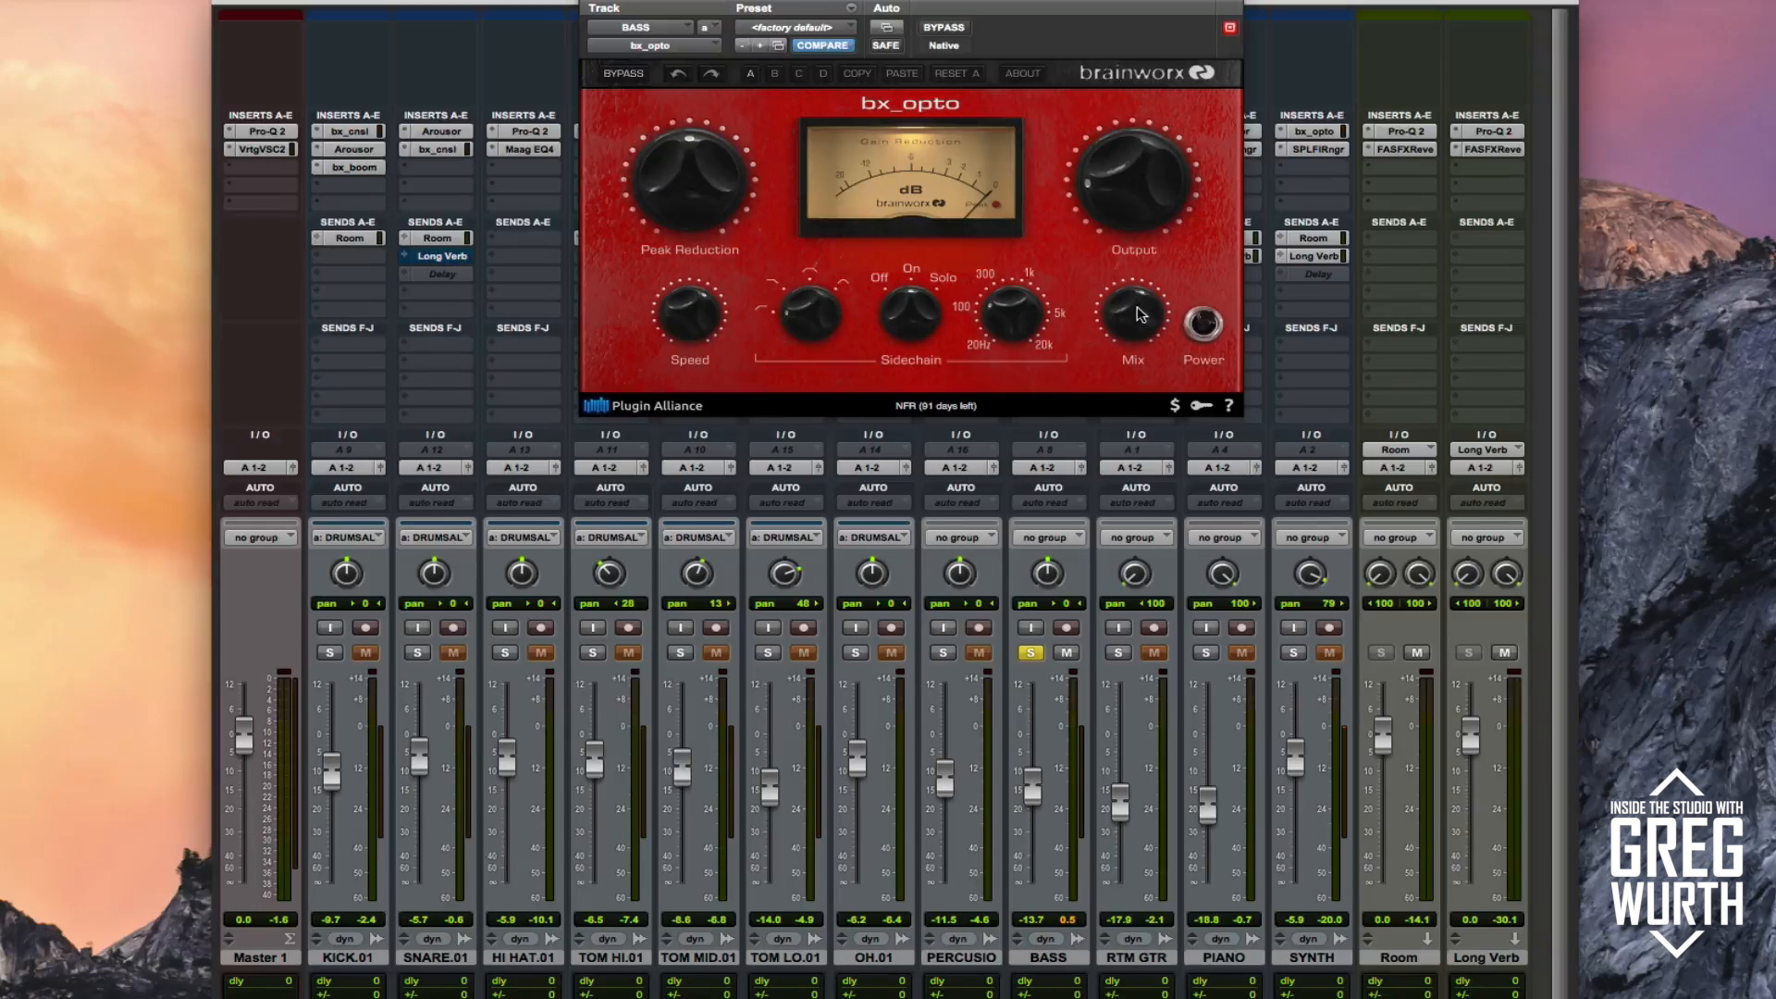
left_click(594, 5)
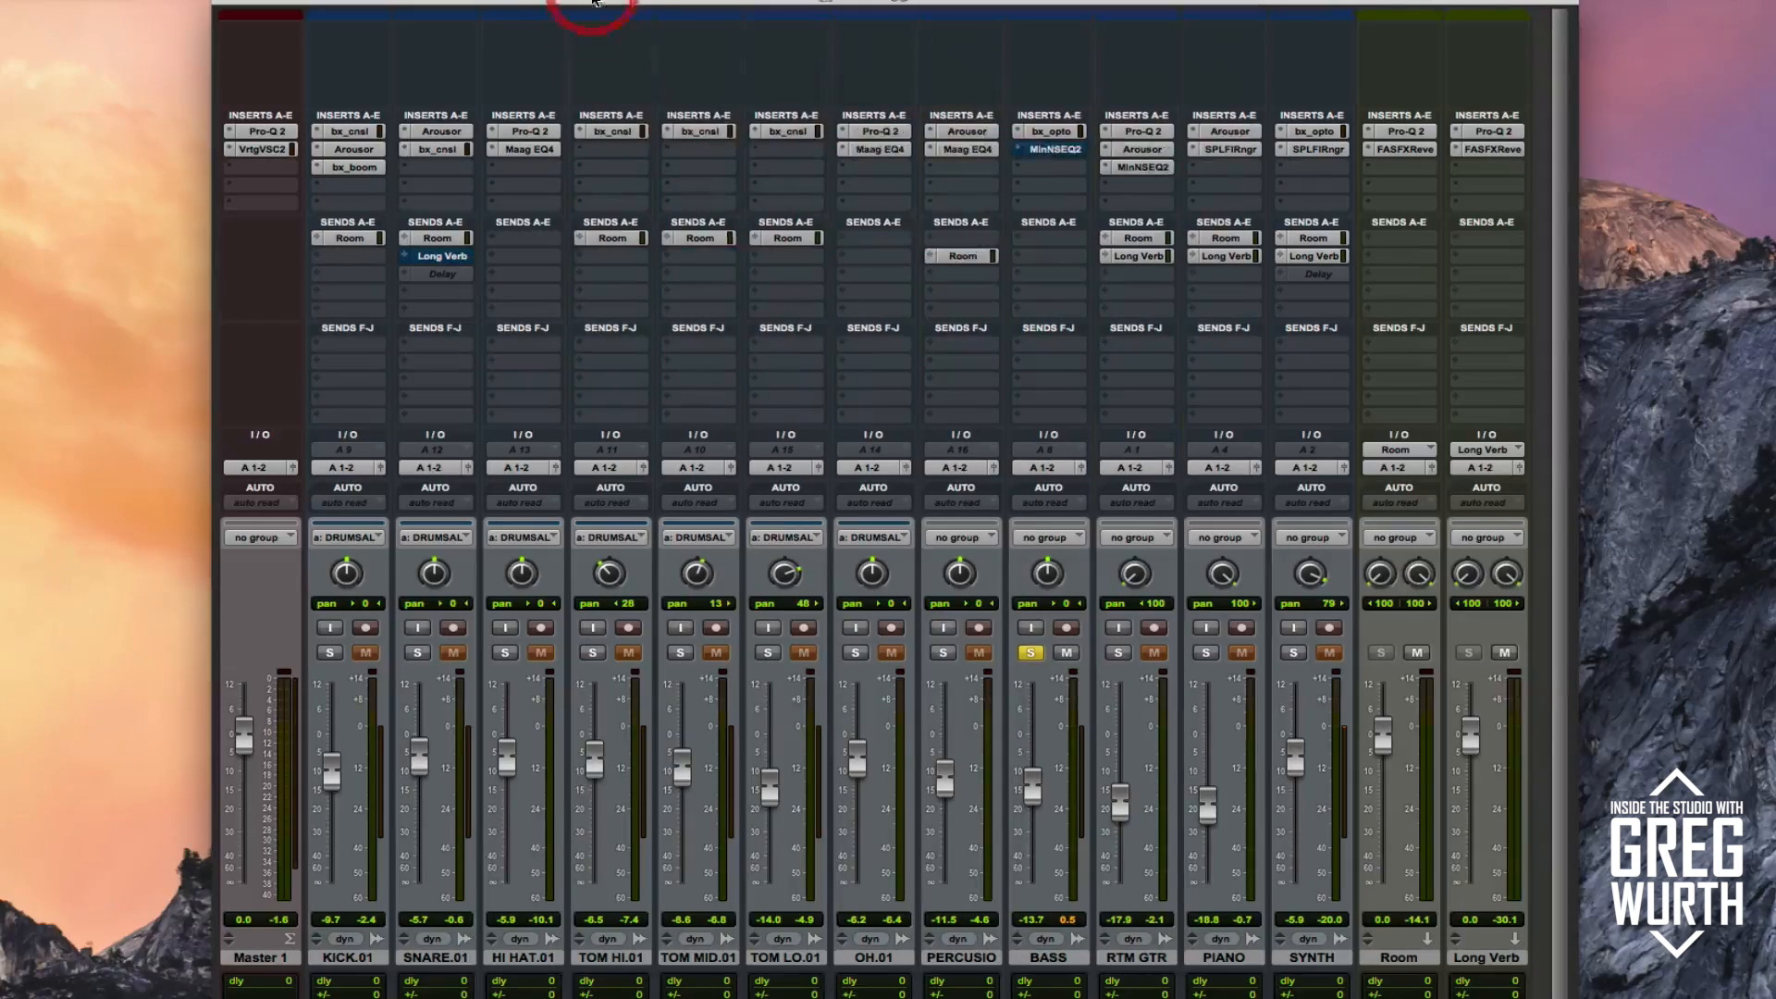
- Open the bass's Millennia NSEQ-2, toggle its bypass during playback to compare, then leave it active and close it
left_click(1056, 152)
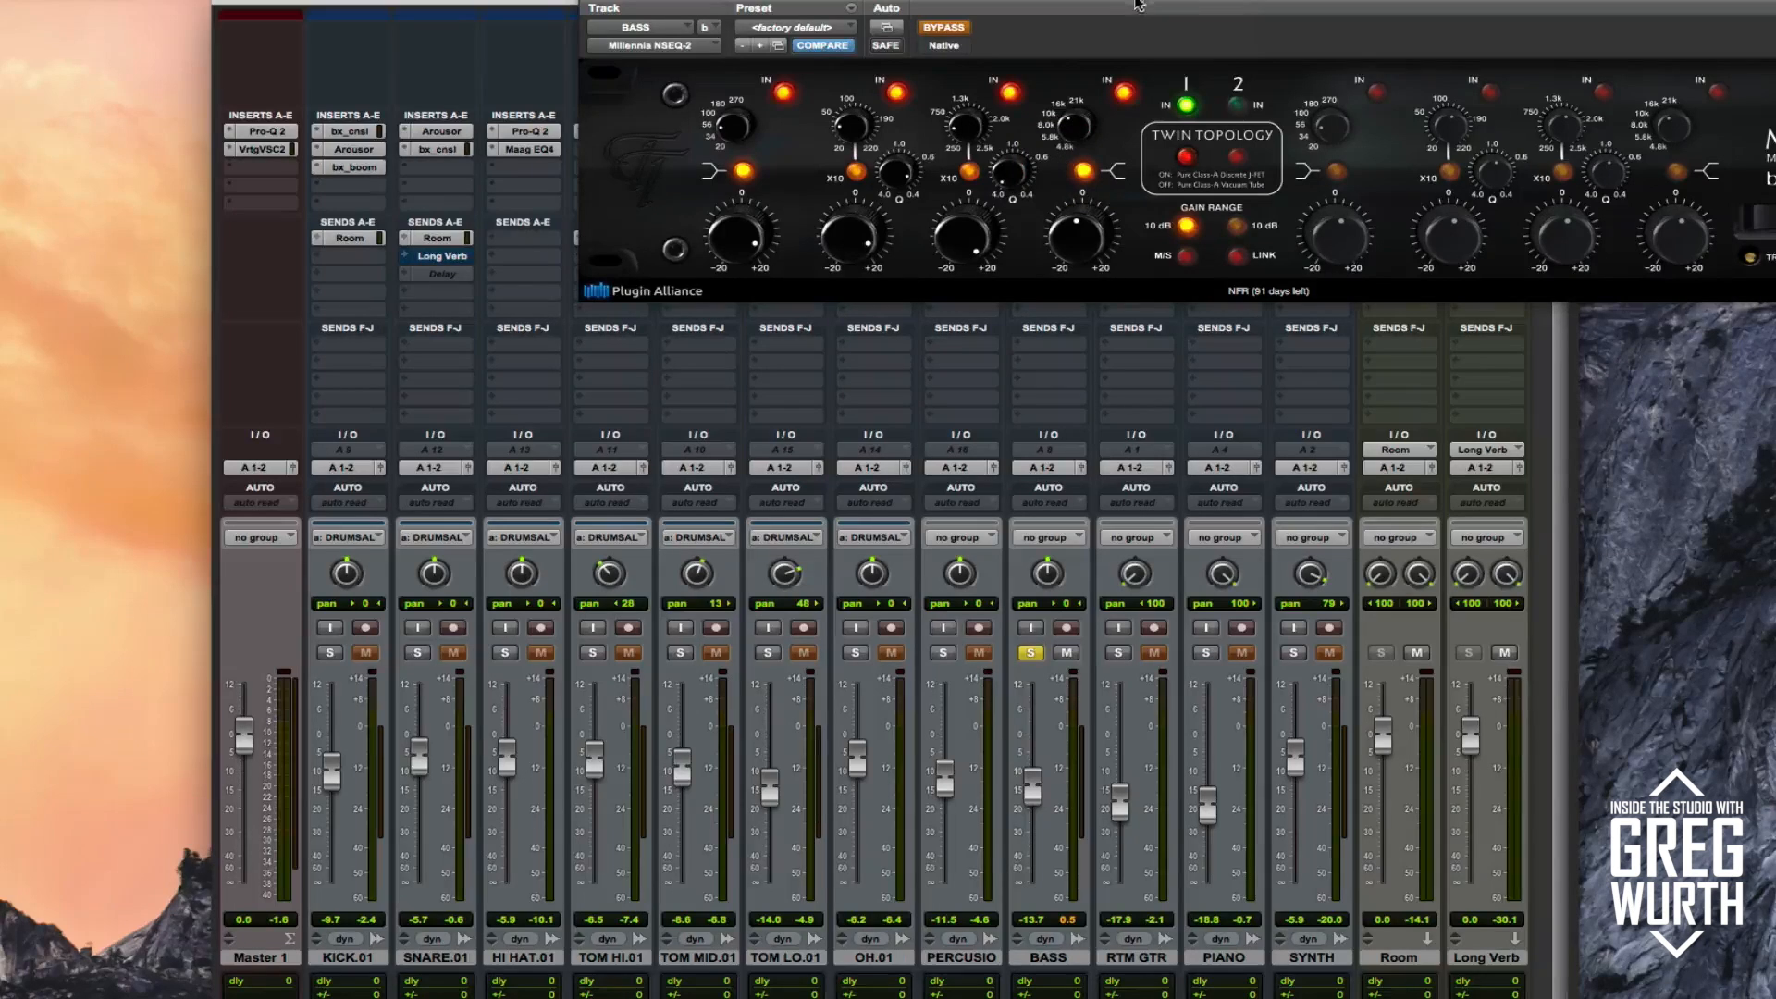
left_click_drag(1131, 2, 799, 52)
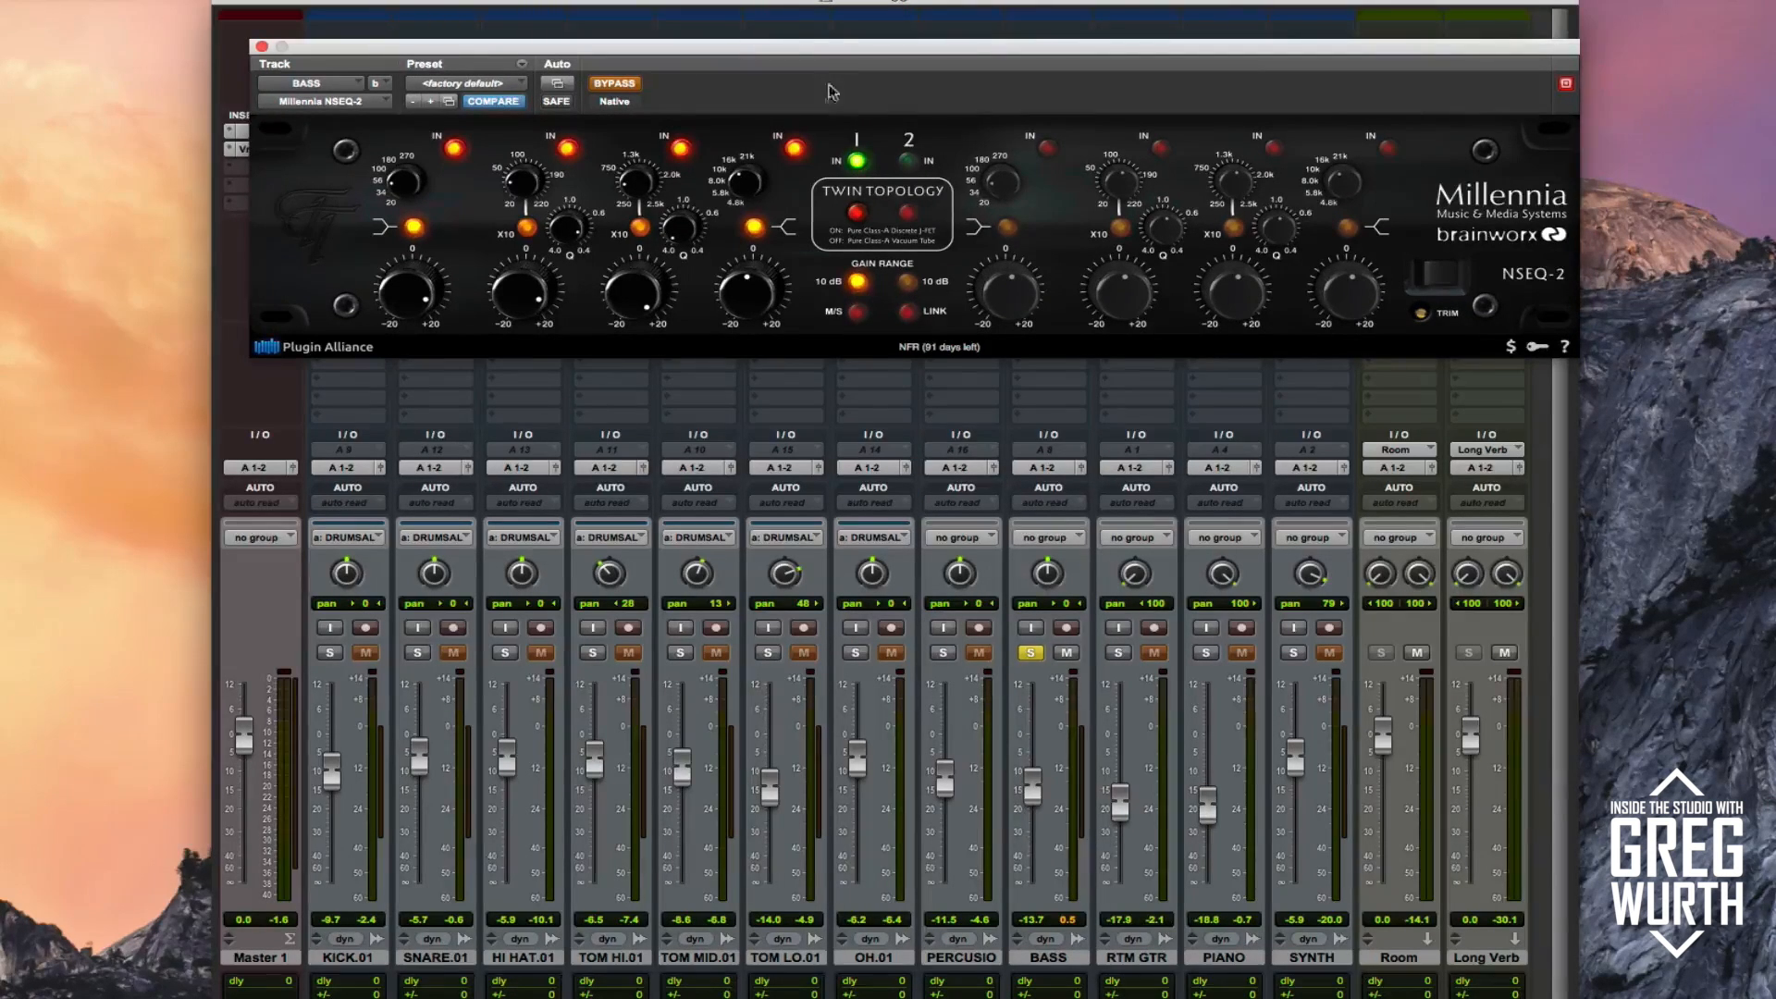
left_click_drag(814, 48, 817, 13)
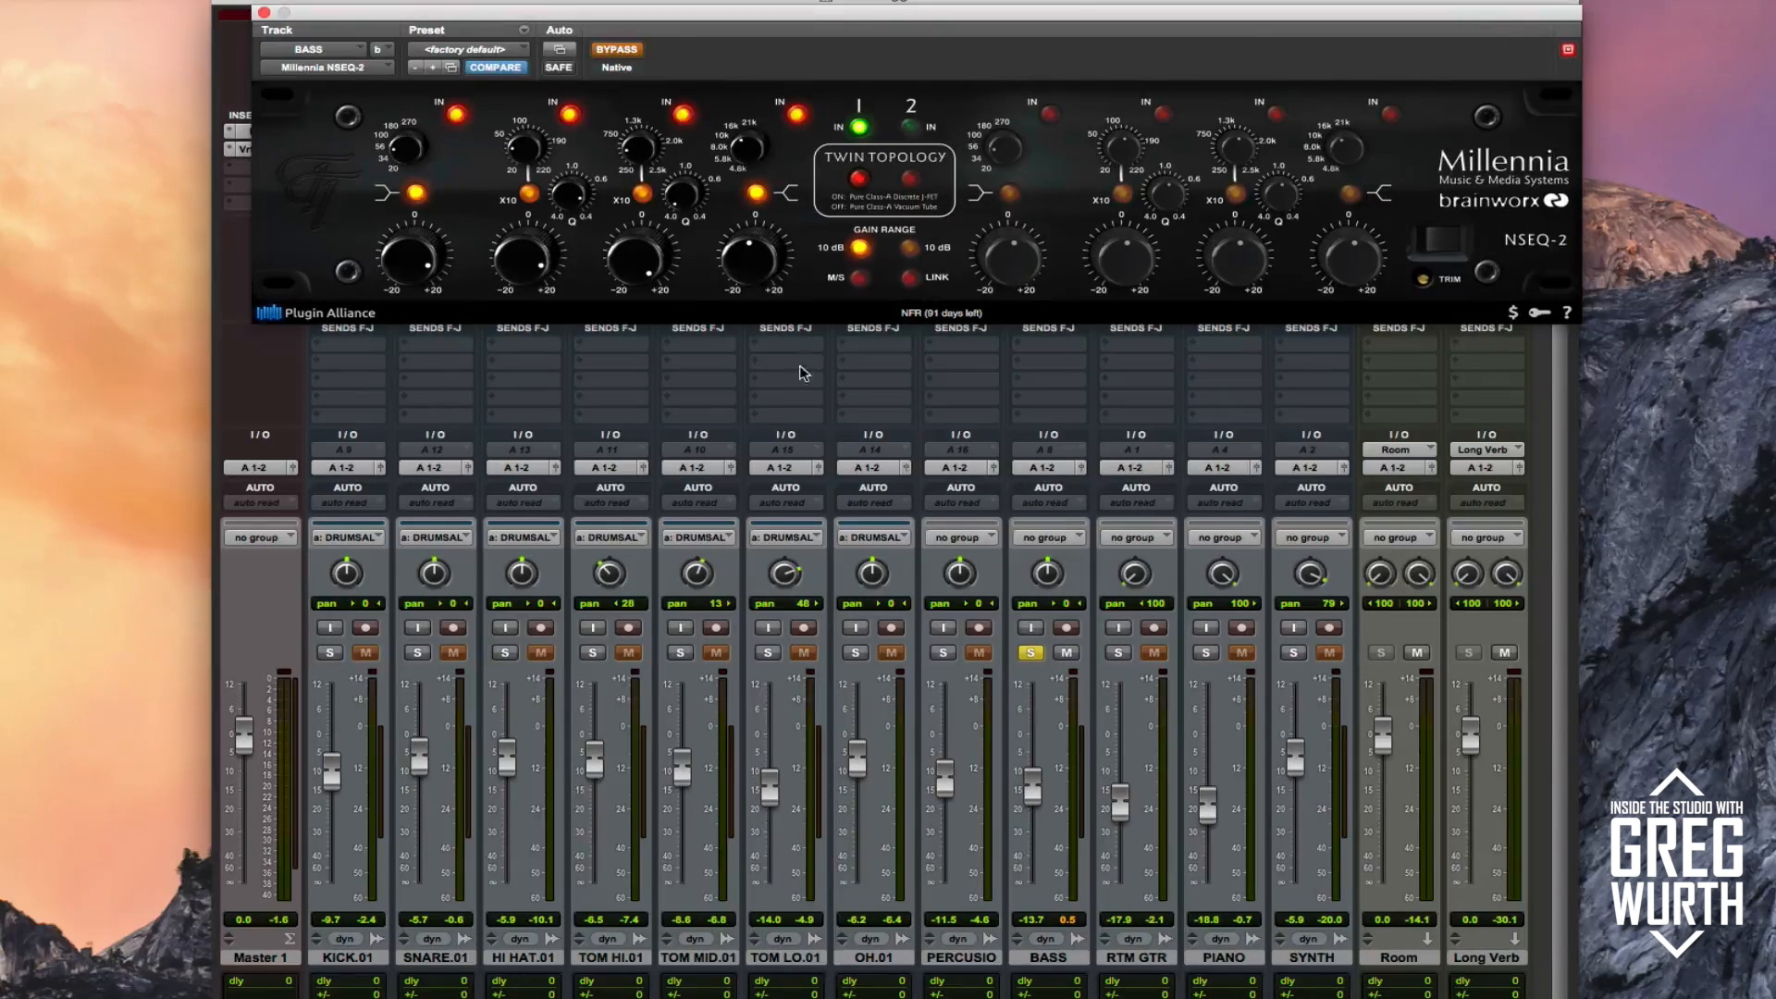
left_click(619, 52)
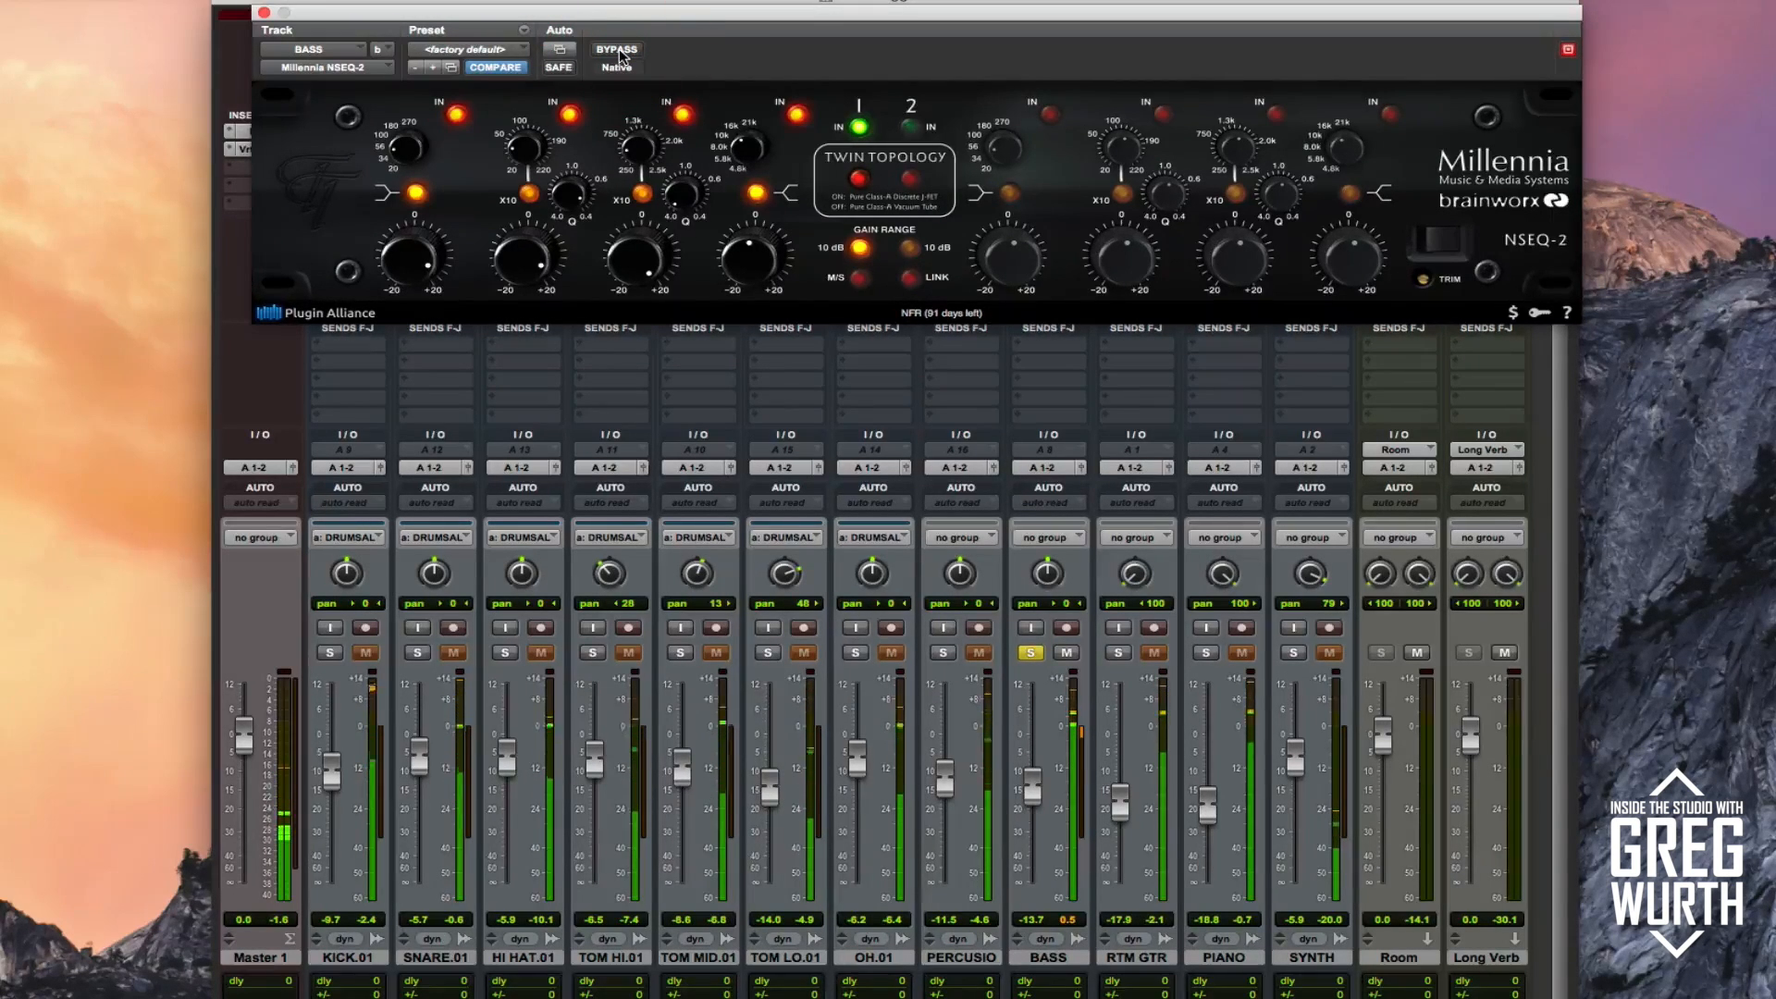
left_click(618, 52)
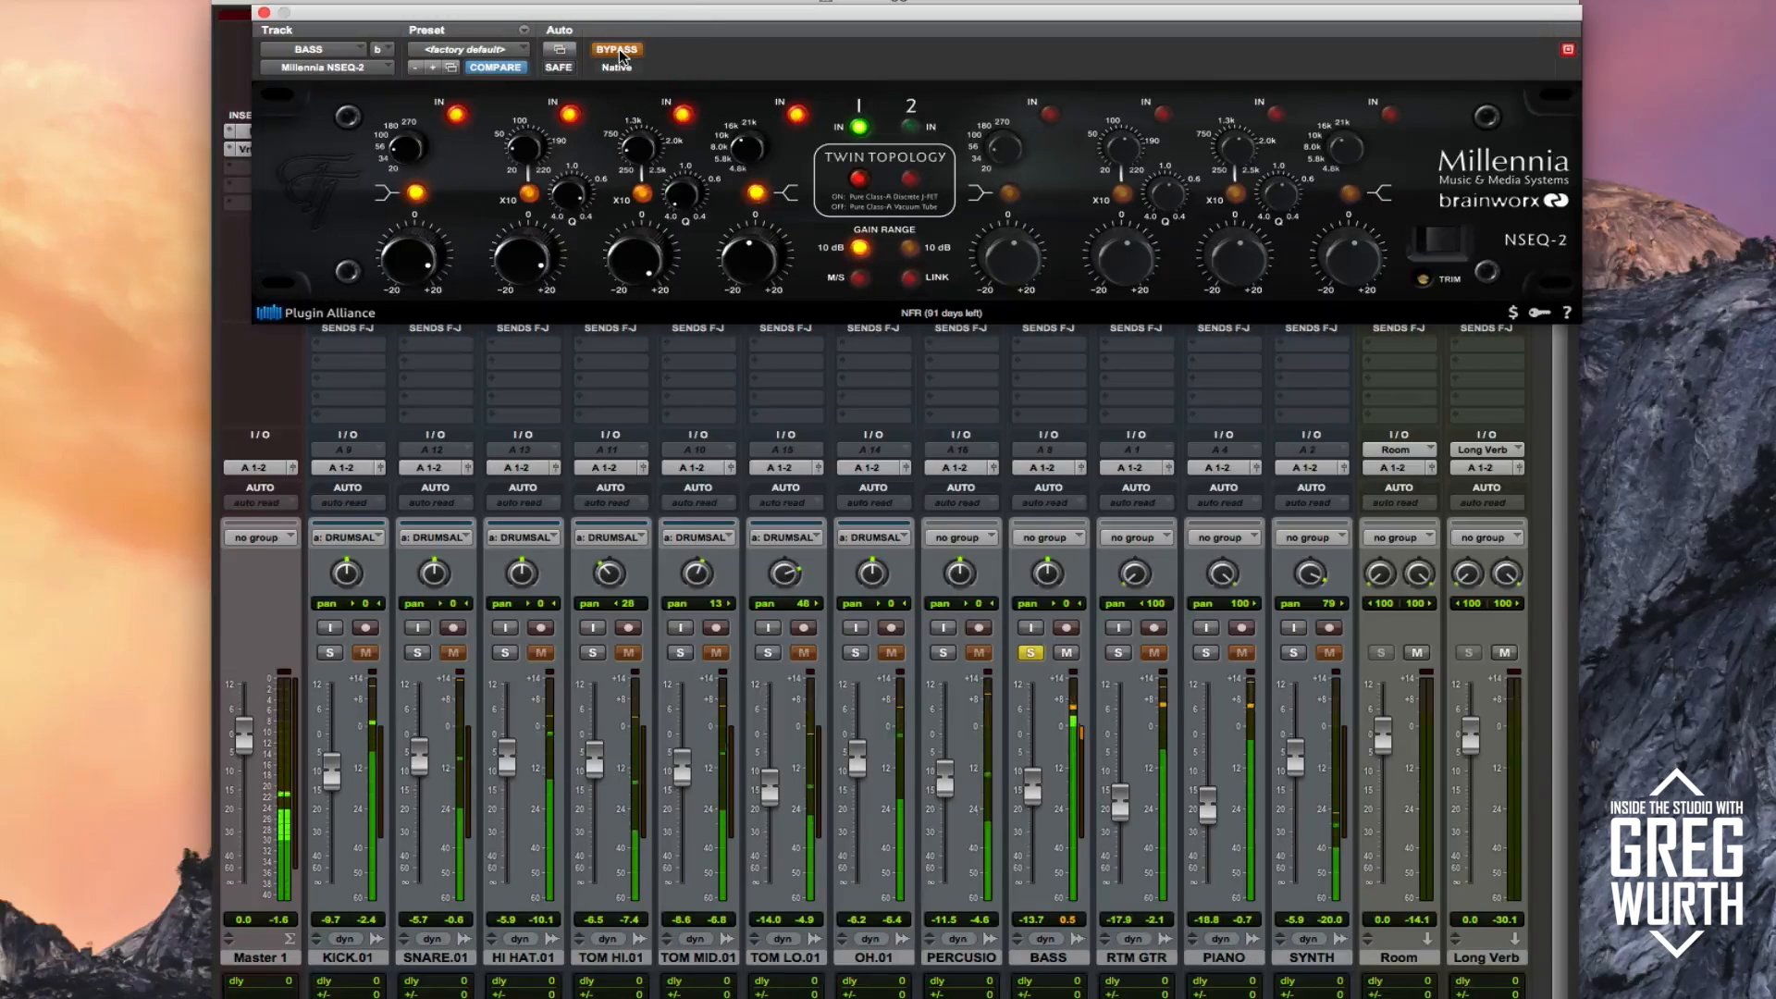
left_click(618, 52)
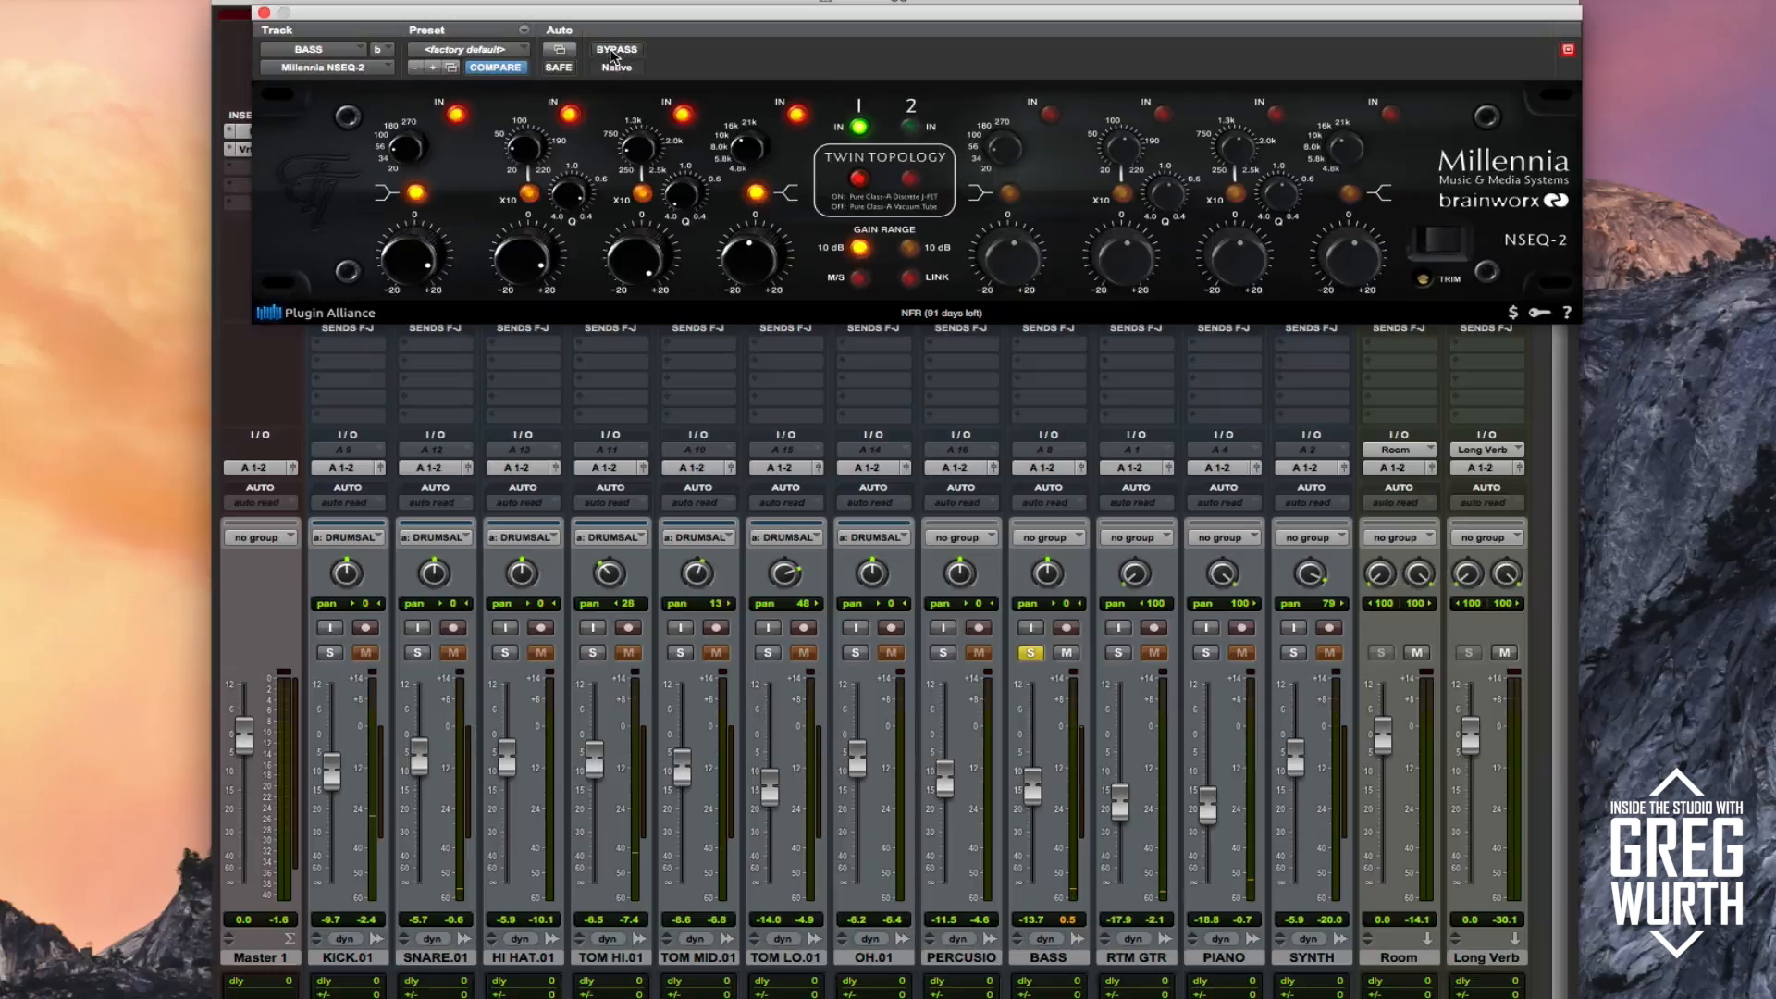
left_click(264, 13)
- Solo the percussion and the drum group along with the bass, play them together, then clear all solos
left_click(943, 653)
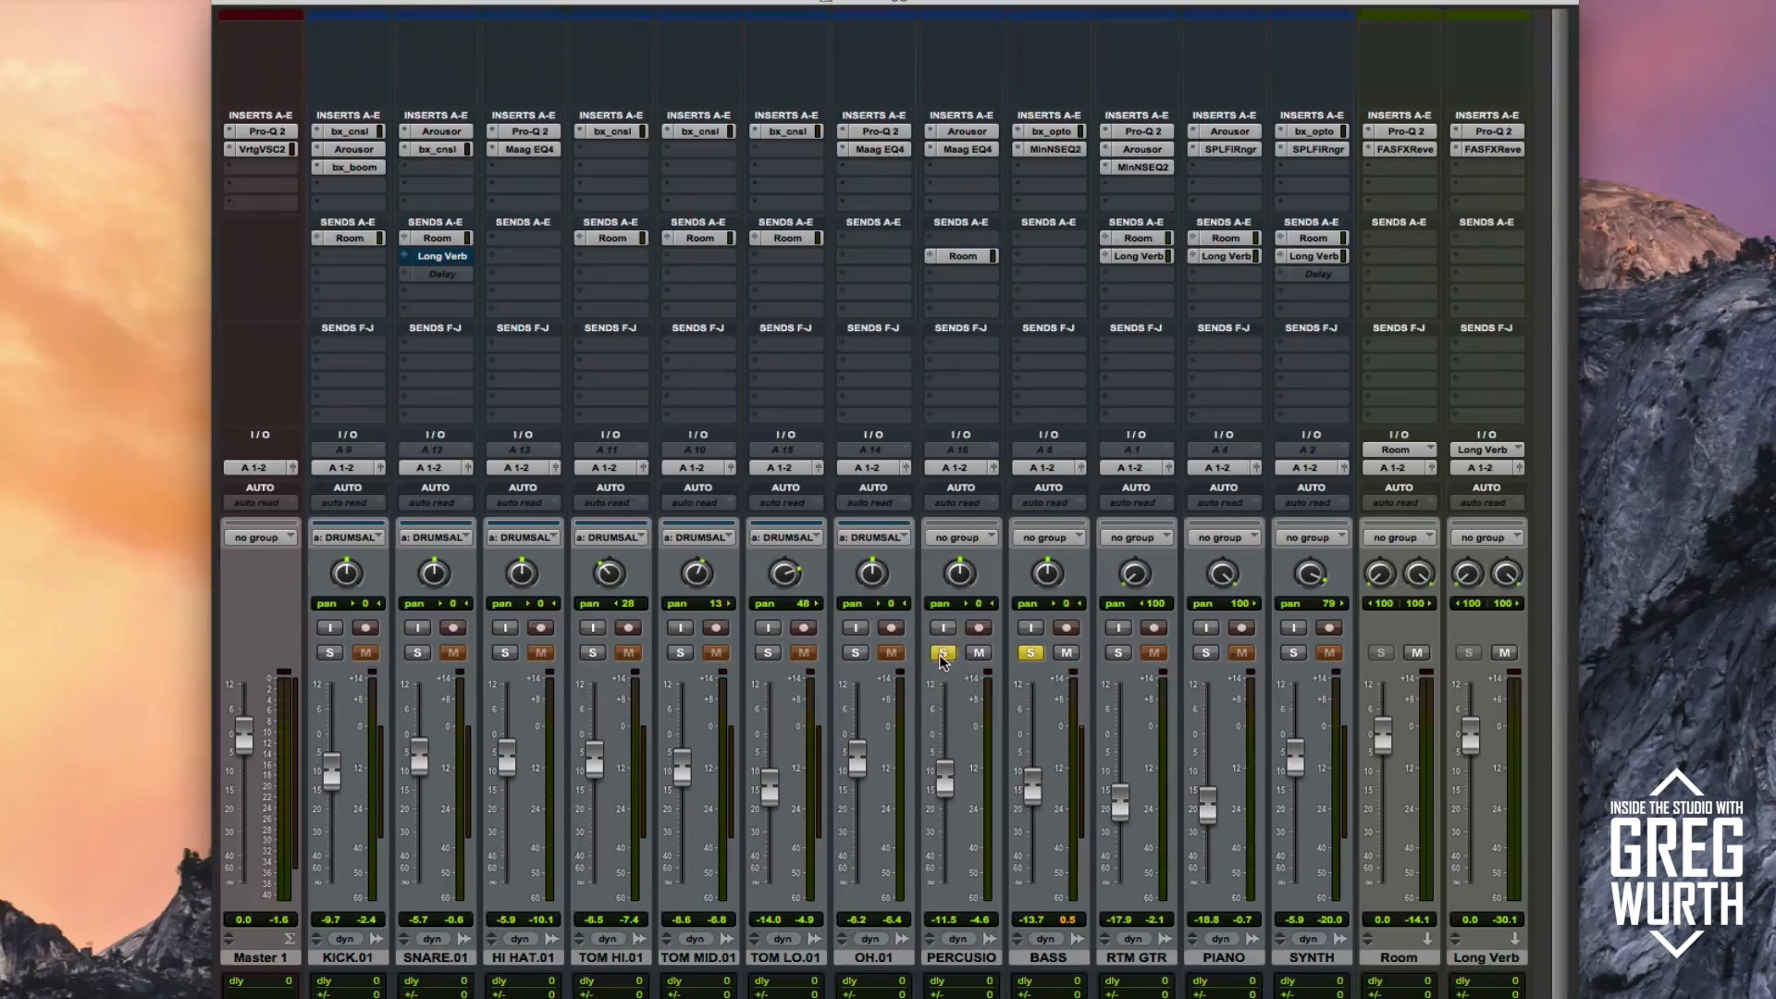
left_click(856, 653)
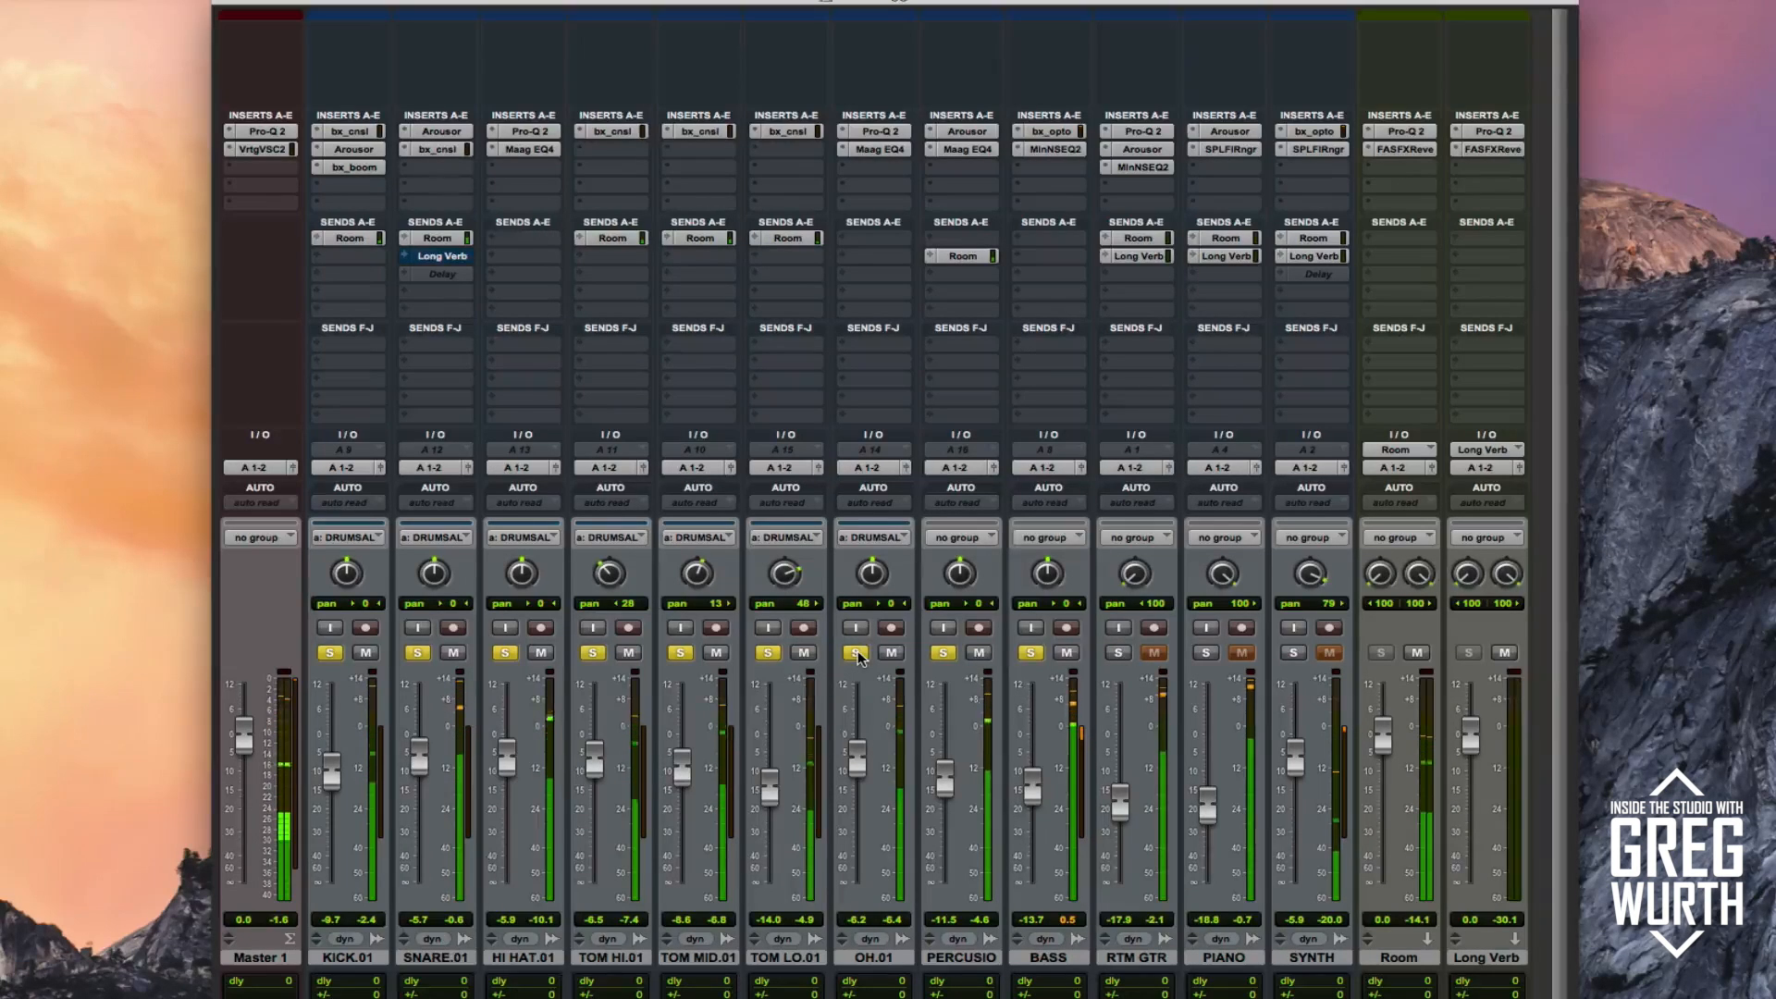
left_click(1030, 653, "alt")
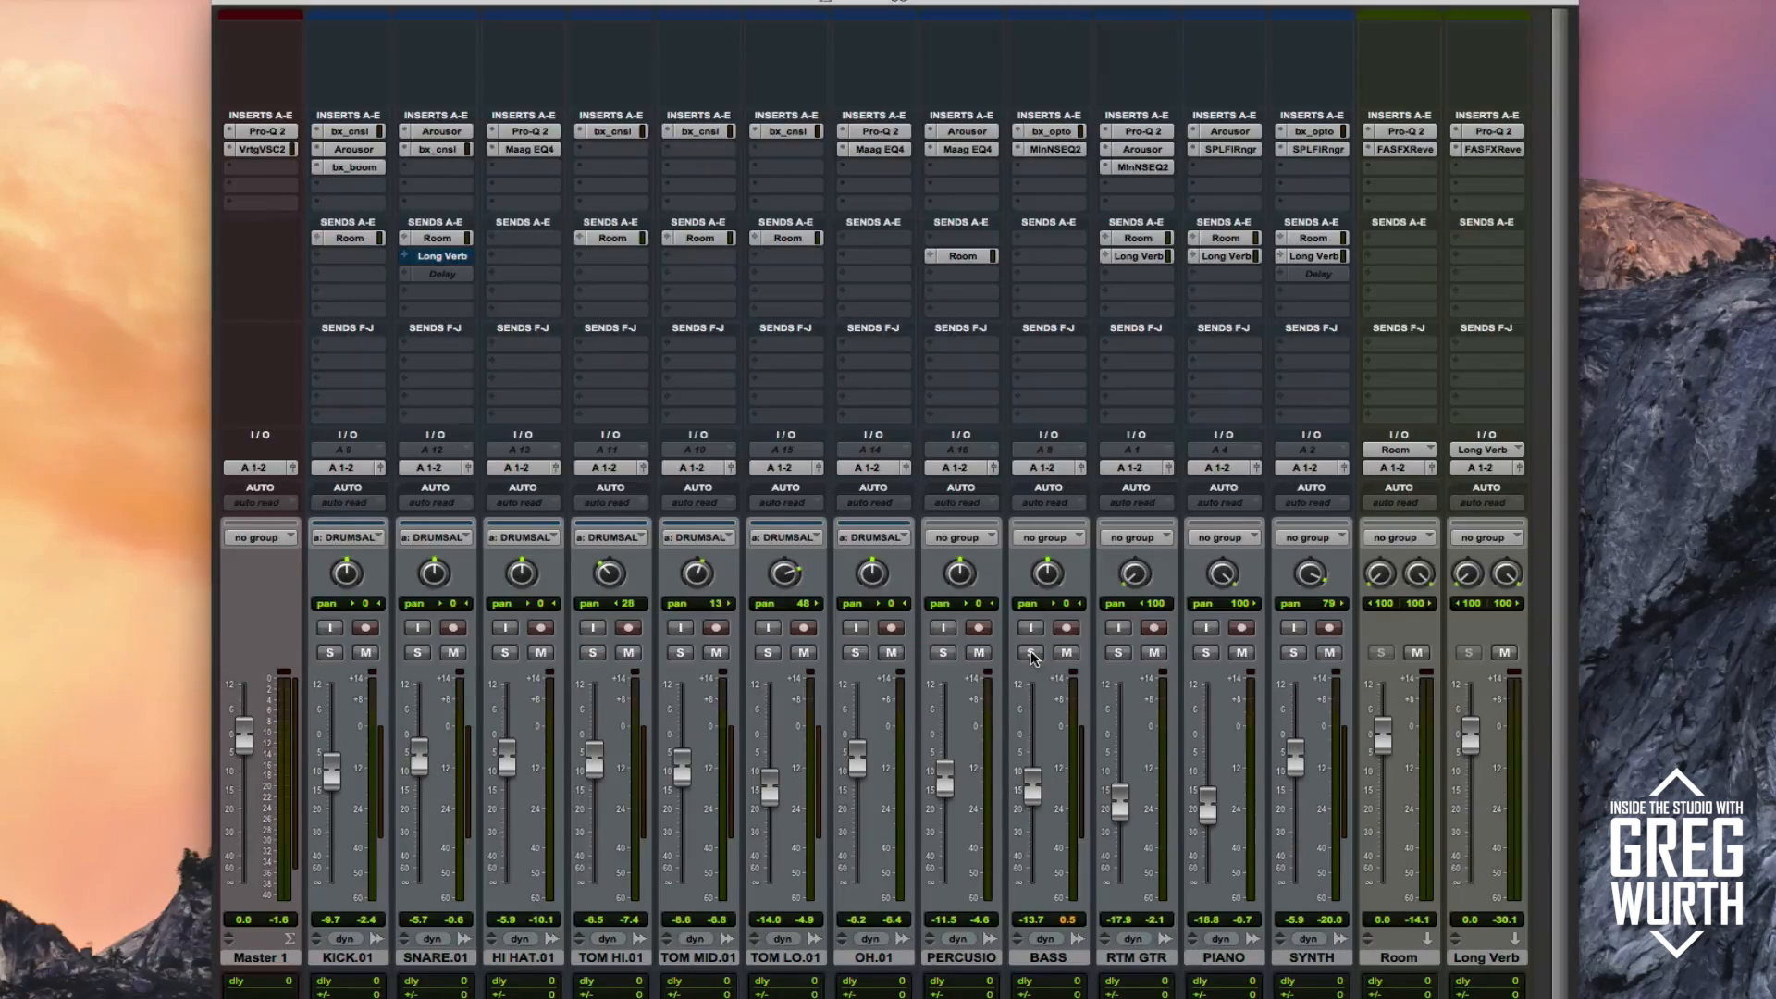
- Solo the RTM GTR track, bypass its Arousor and Millennia NSEQ-2 inserts, and open its FabFilter Pro-Q 2
left_click(1118, 653)
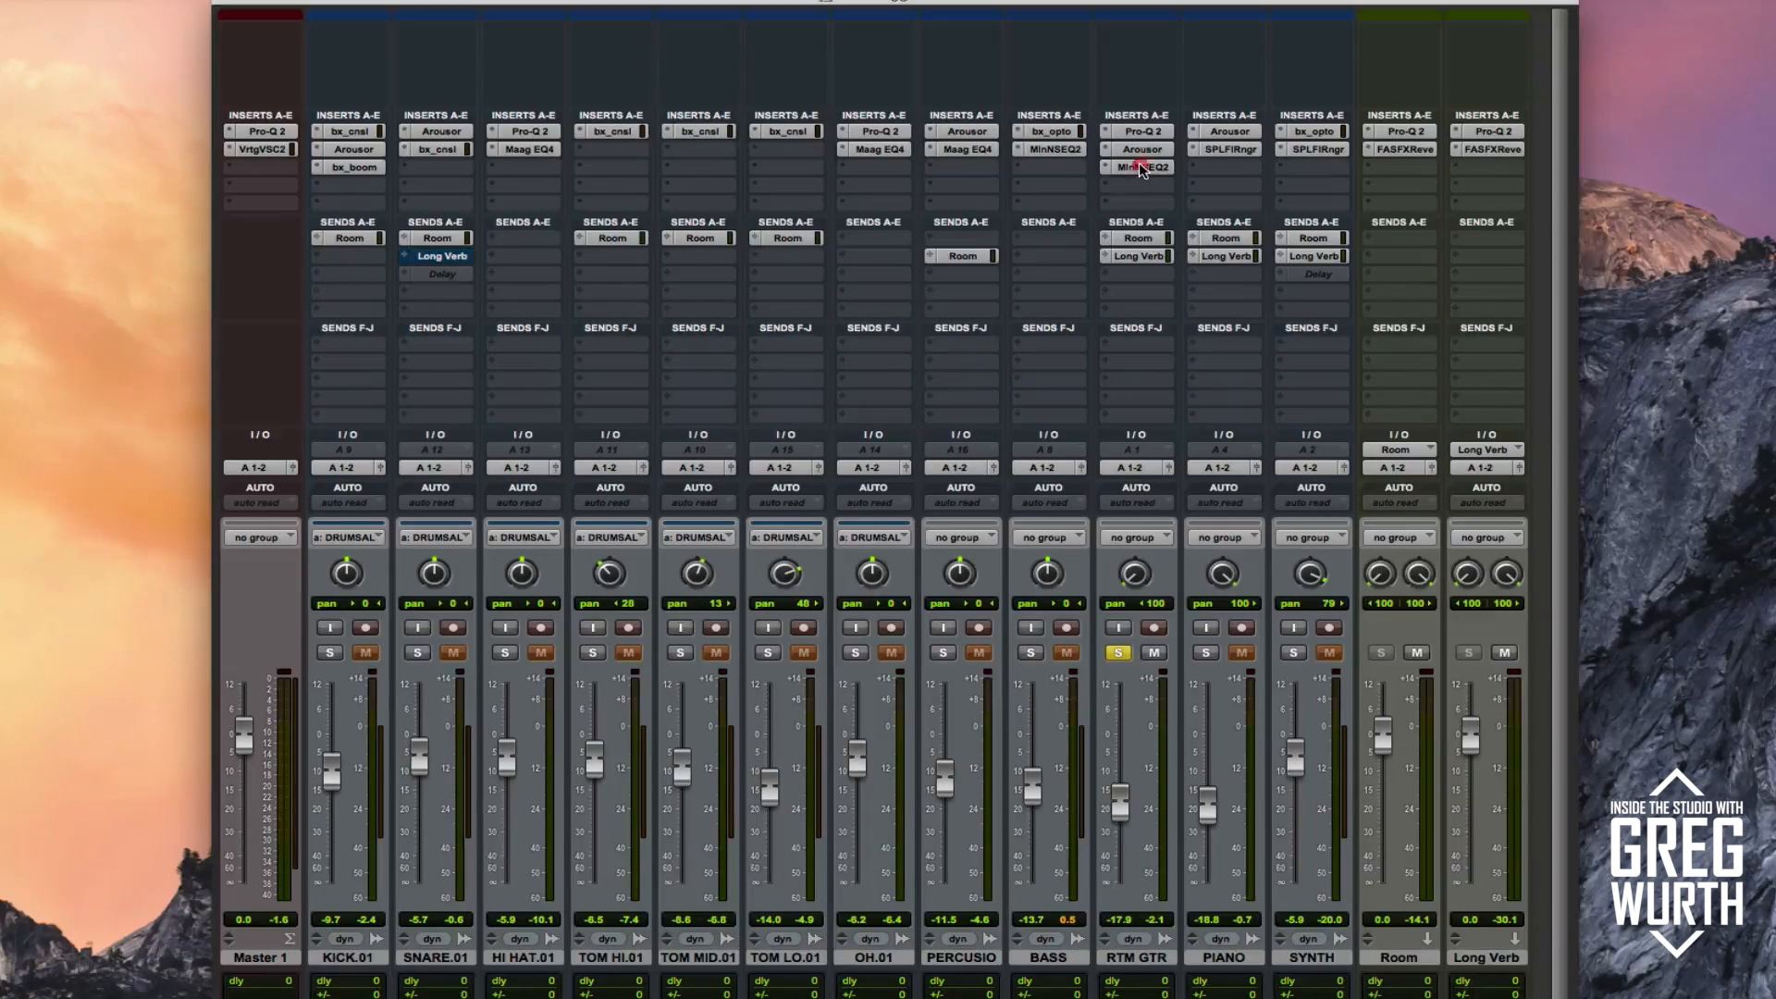
left_click_drag(1143, 169, 1134, 147)
left_click(1134, 132)
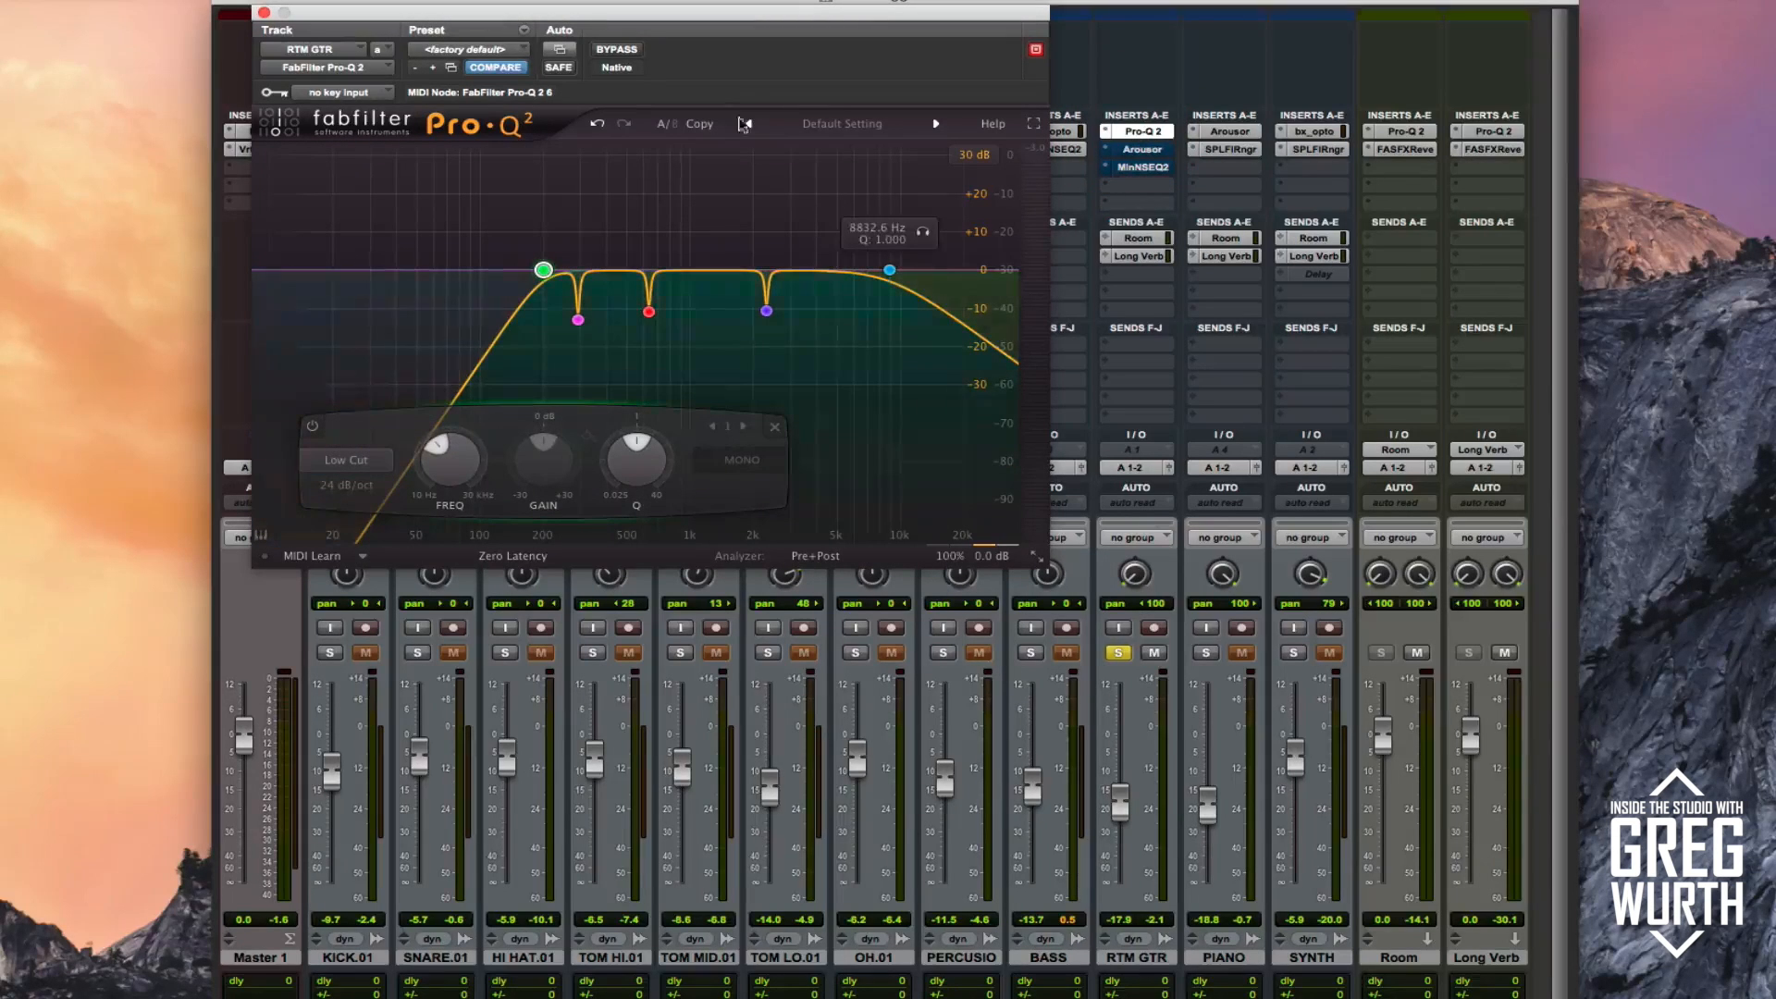
left_click_drag(728, 11, 980, 0)
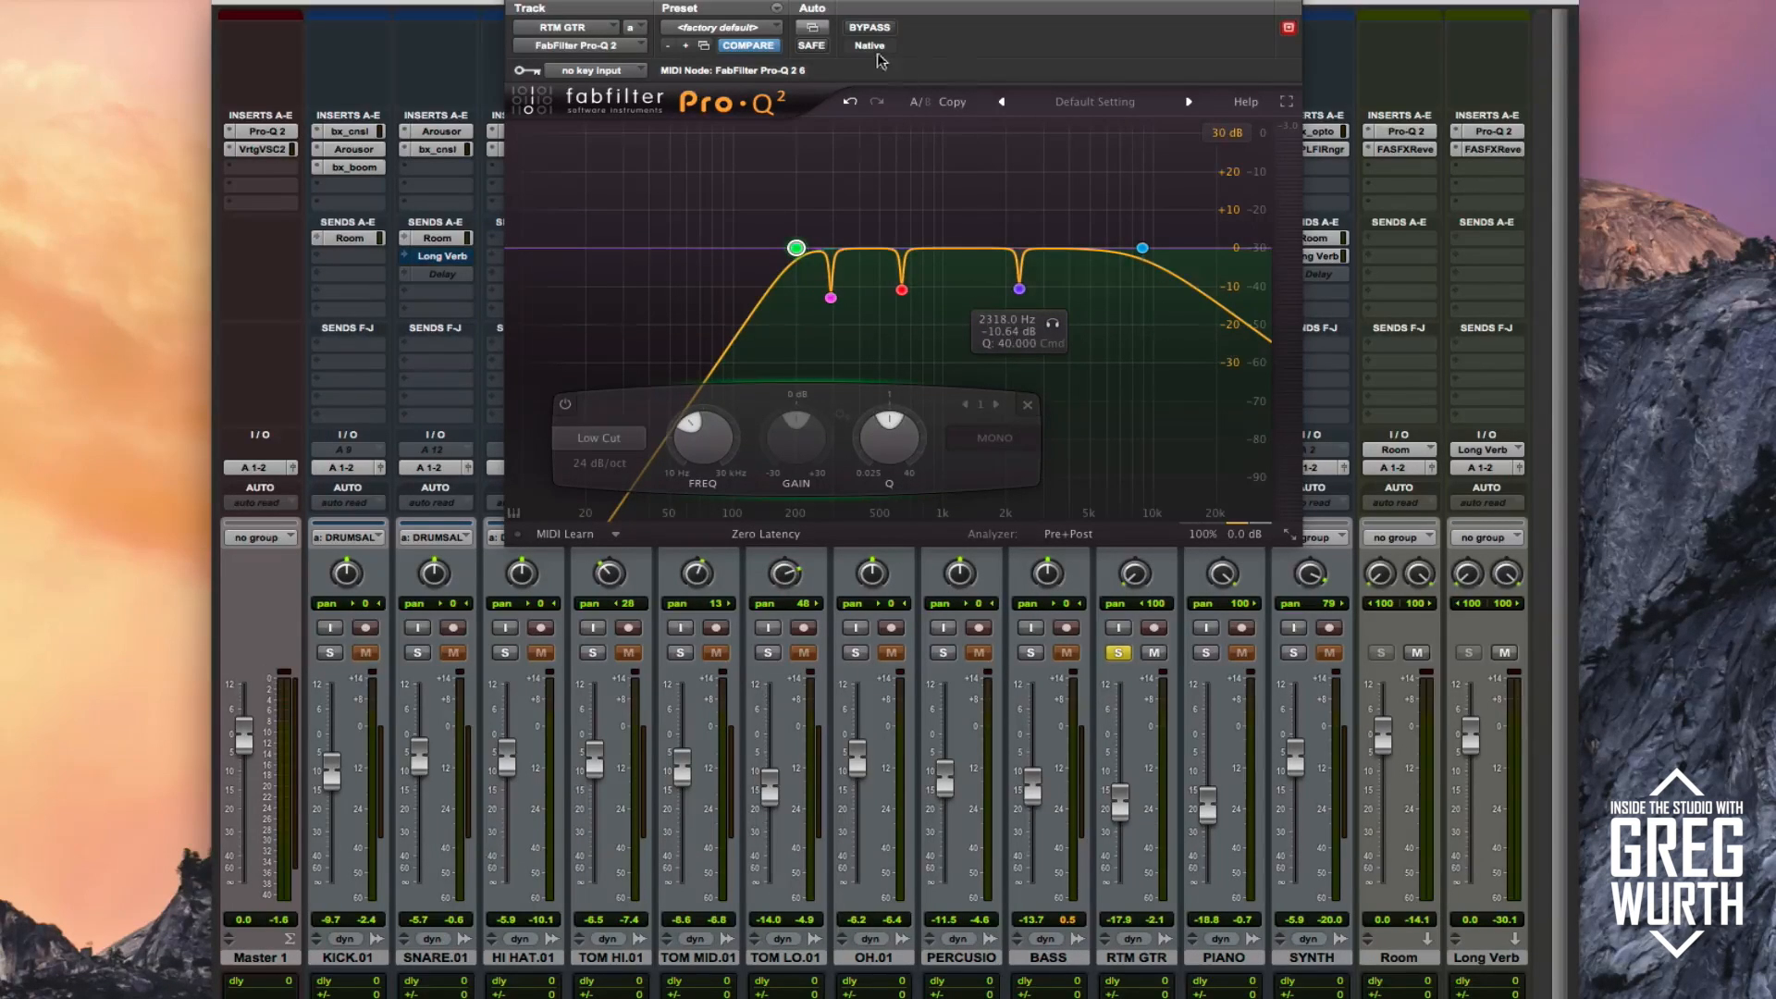
- Compare the rhythm guitar's Pro-Q 2 bypassed and active during playback, then leave it active, stop playback and close it
left_click(872, 28)
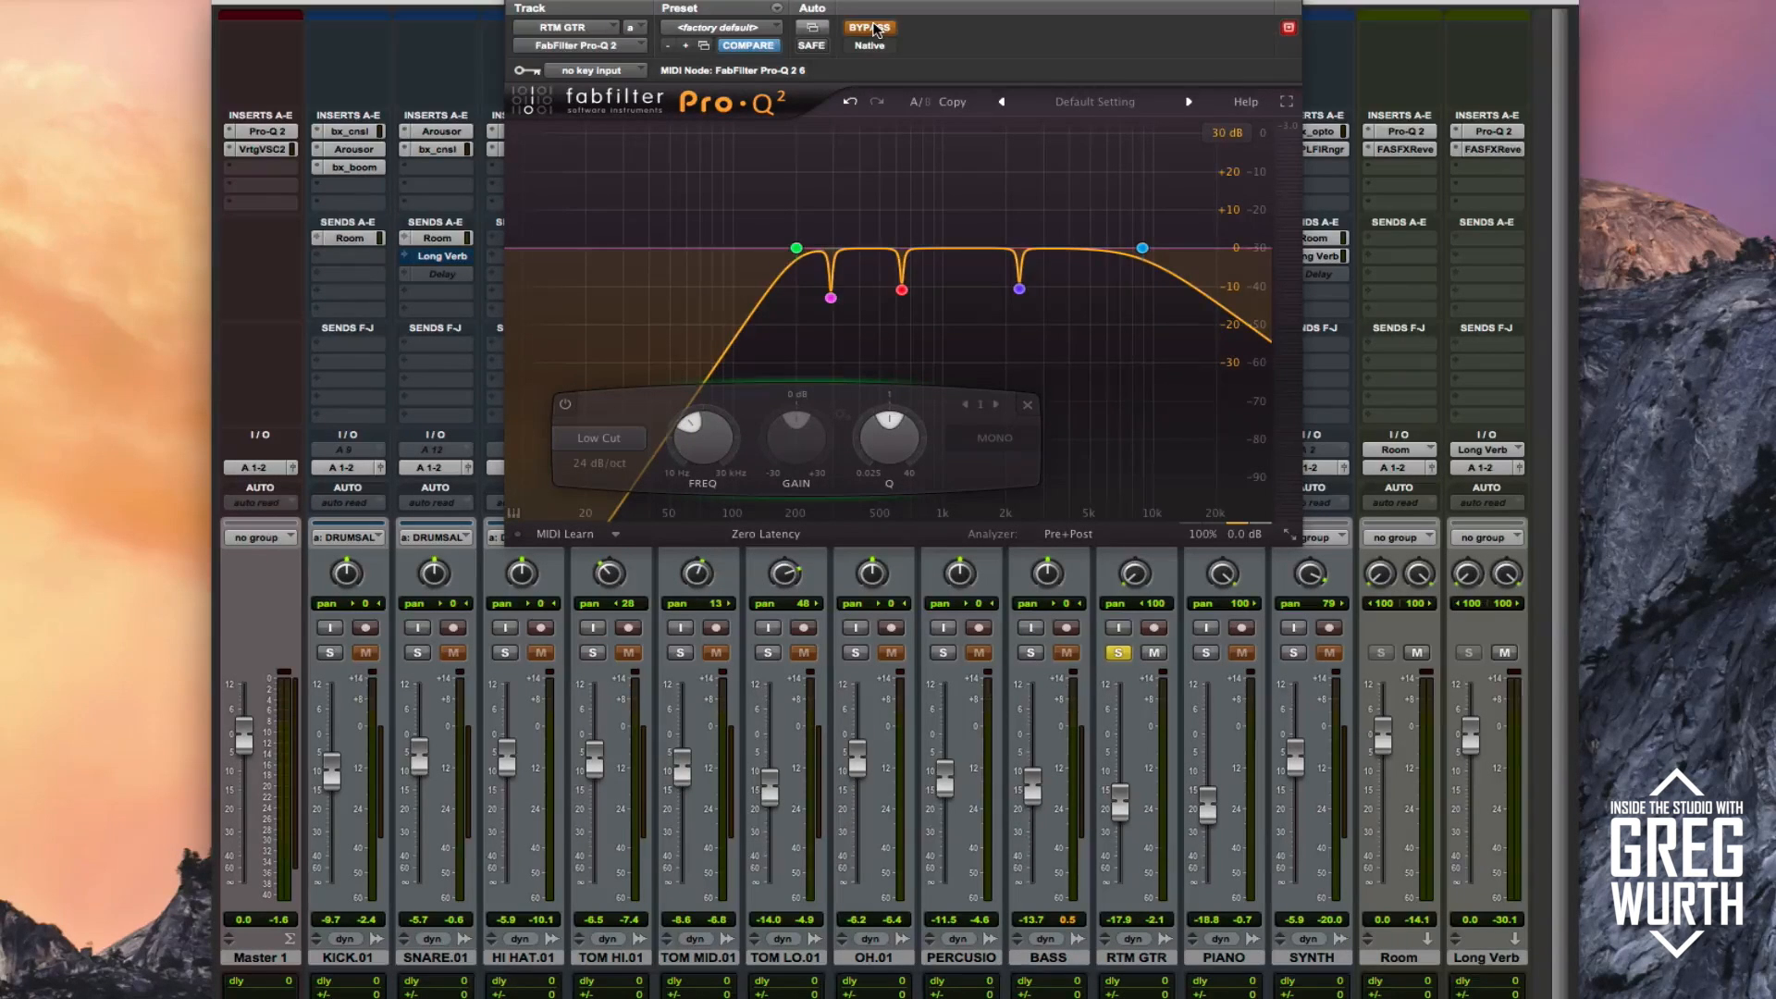
mouse_move(797, 255)
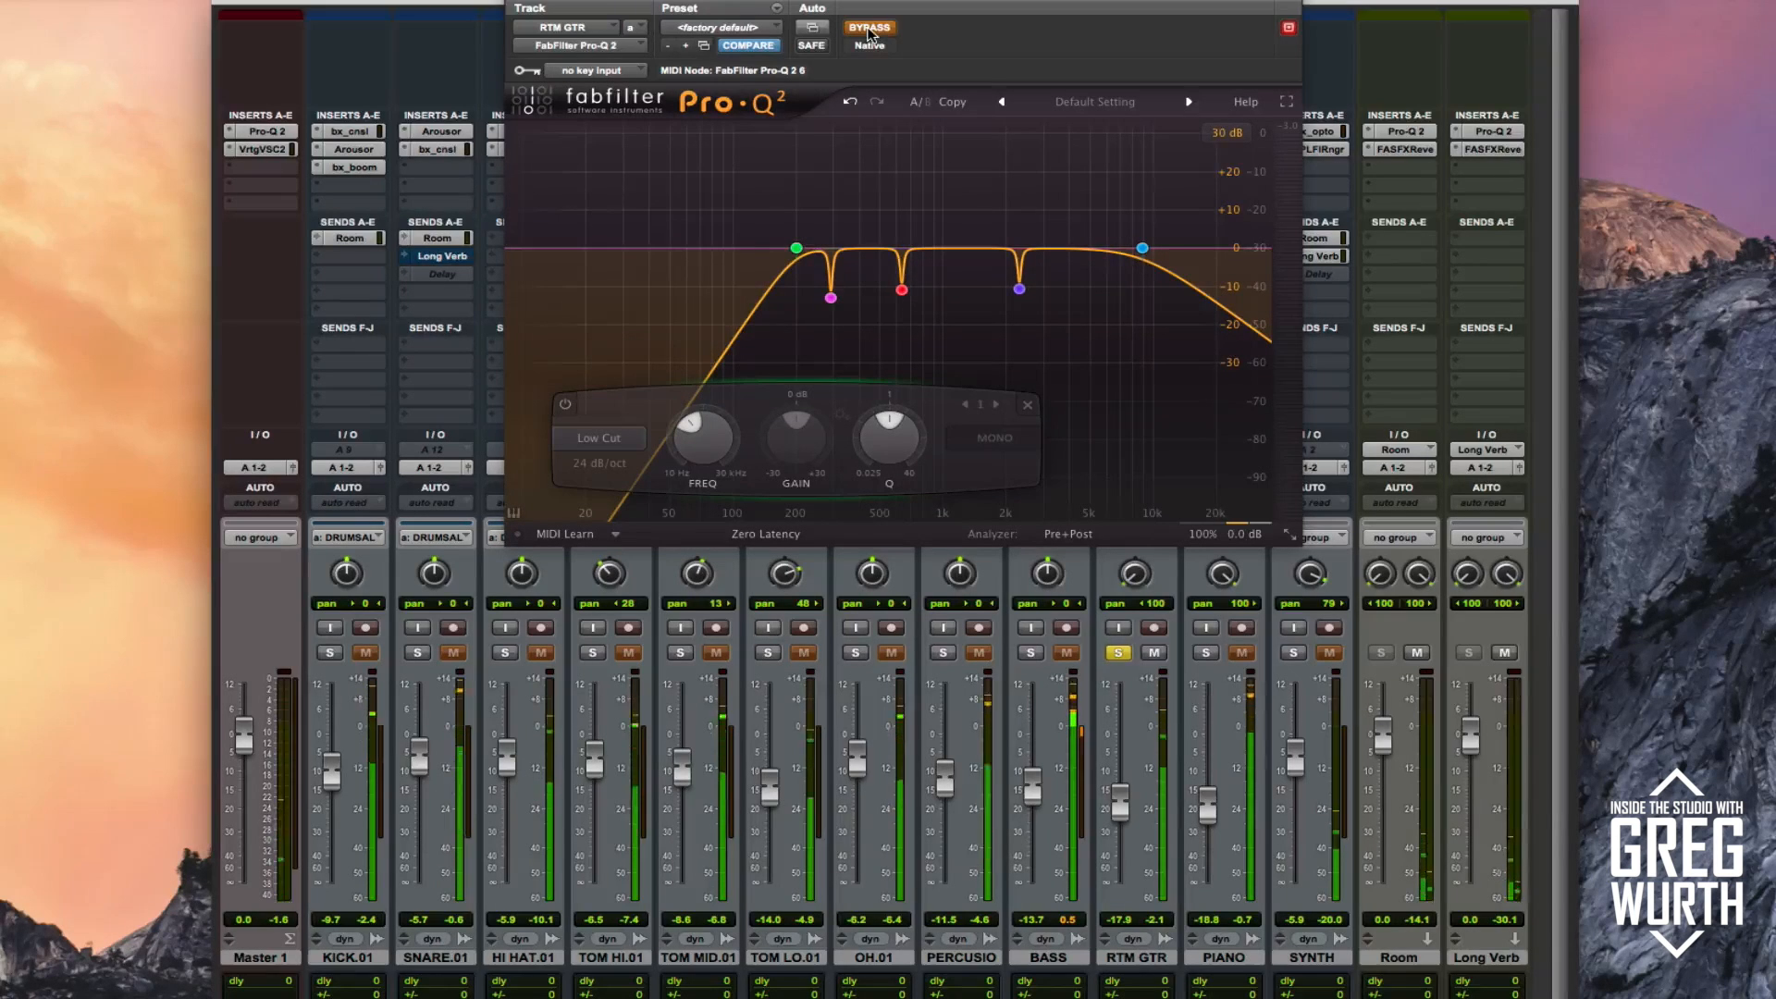
left_click(869, 29)
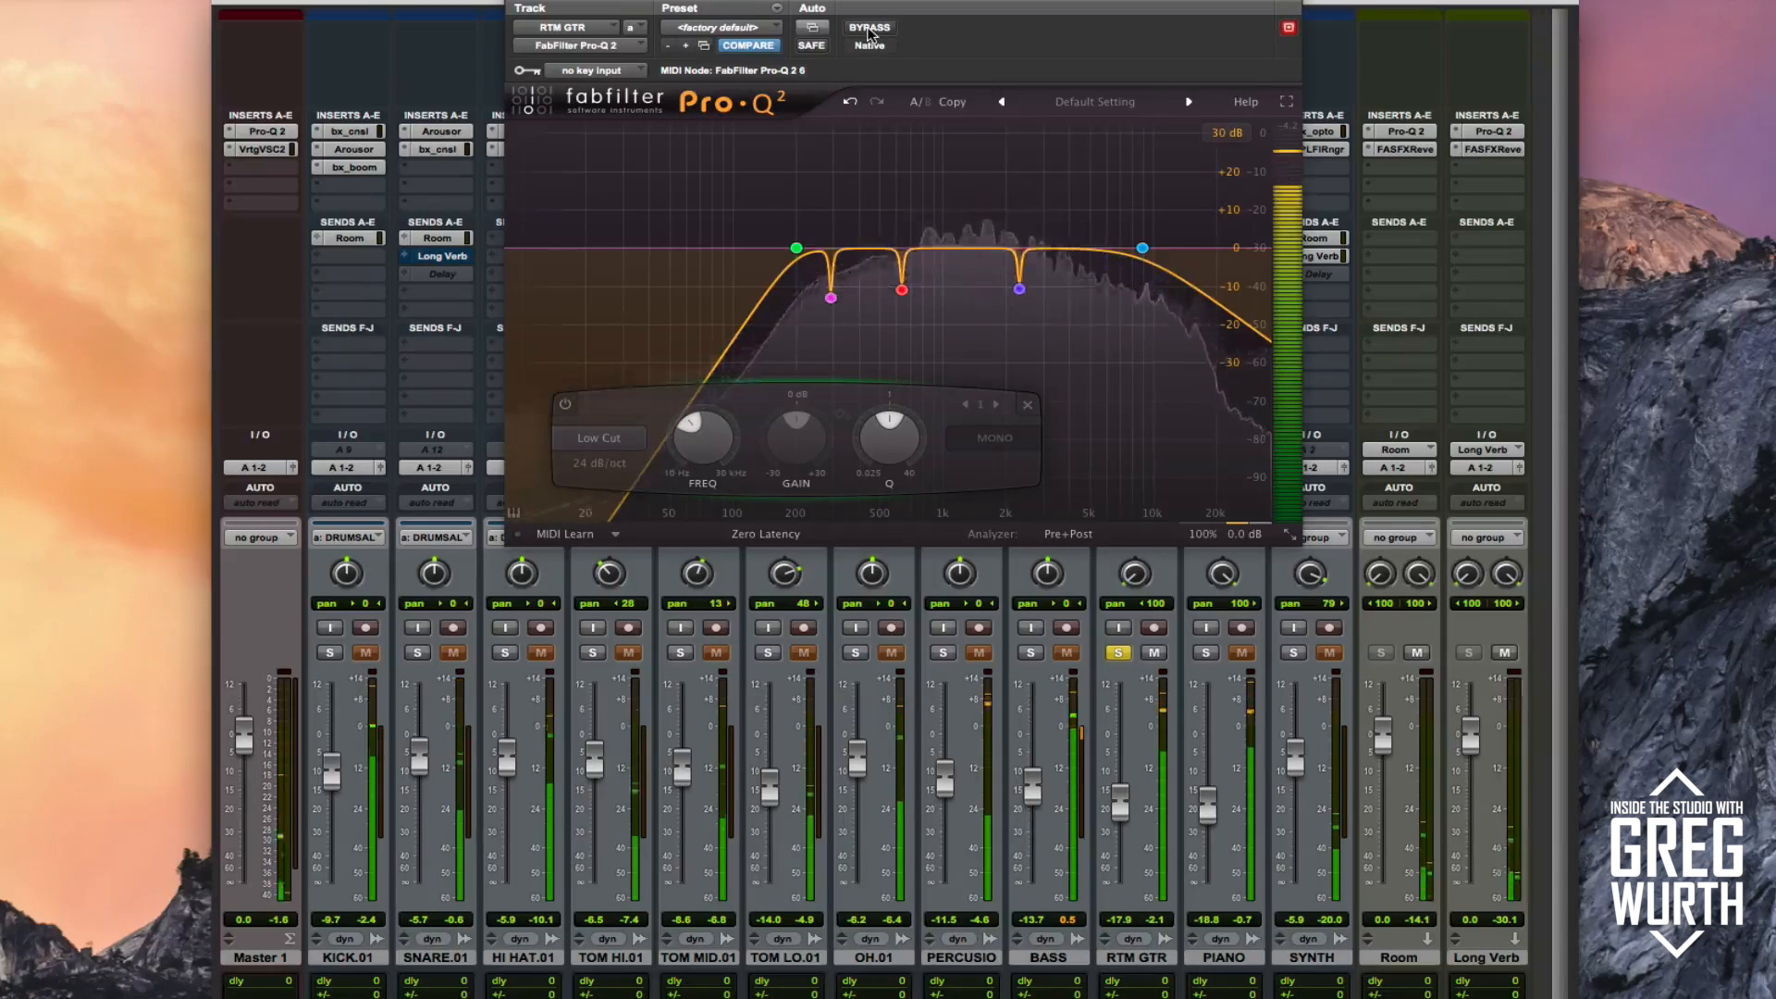
left_click(869, 28)
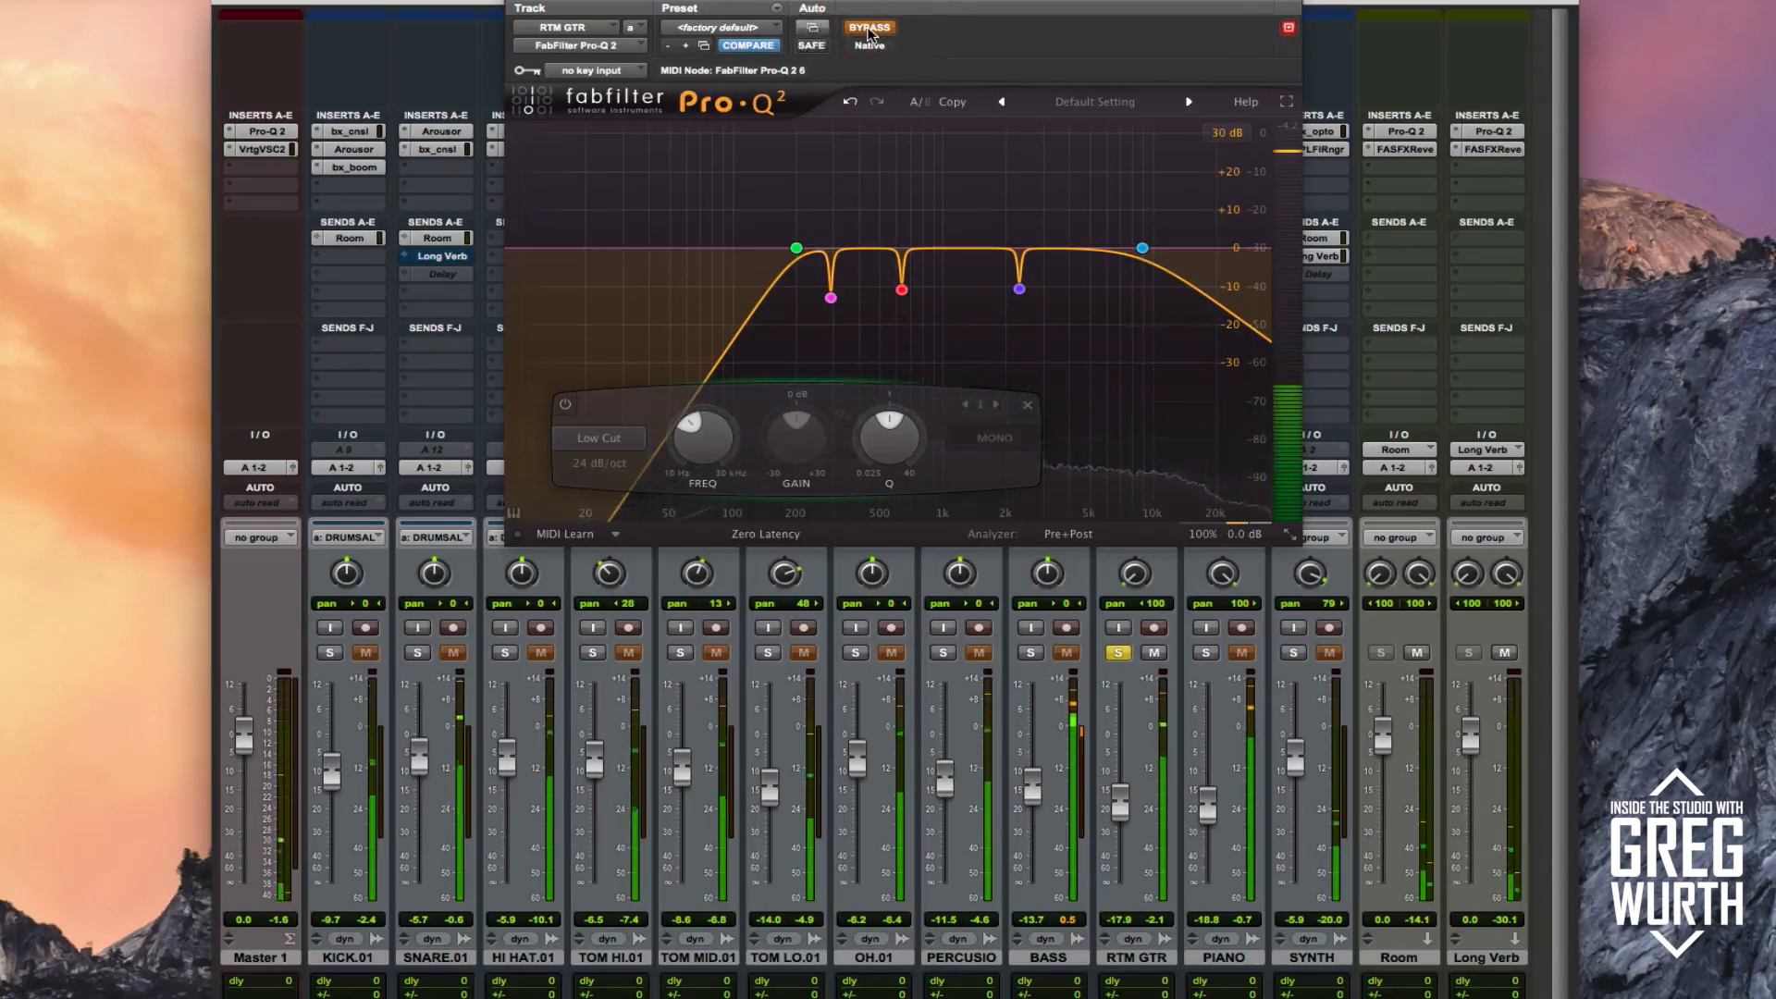
left_click(870, 29)
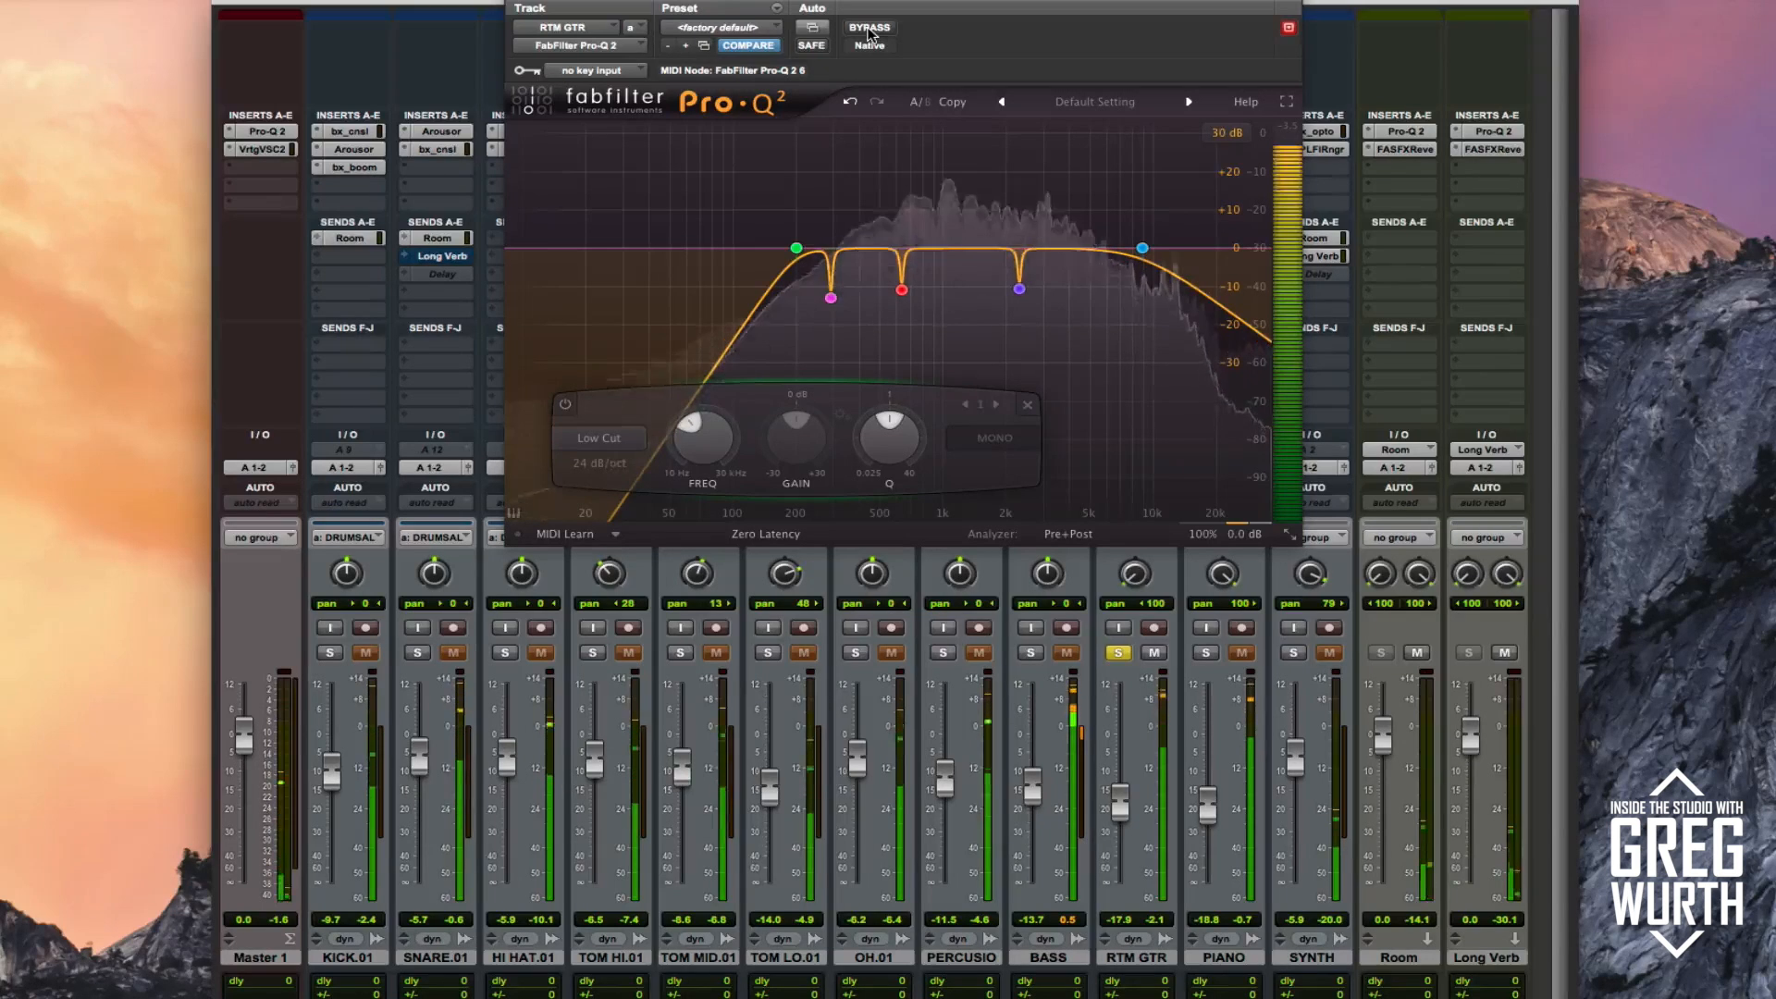
key("space")
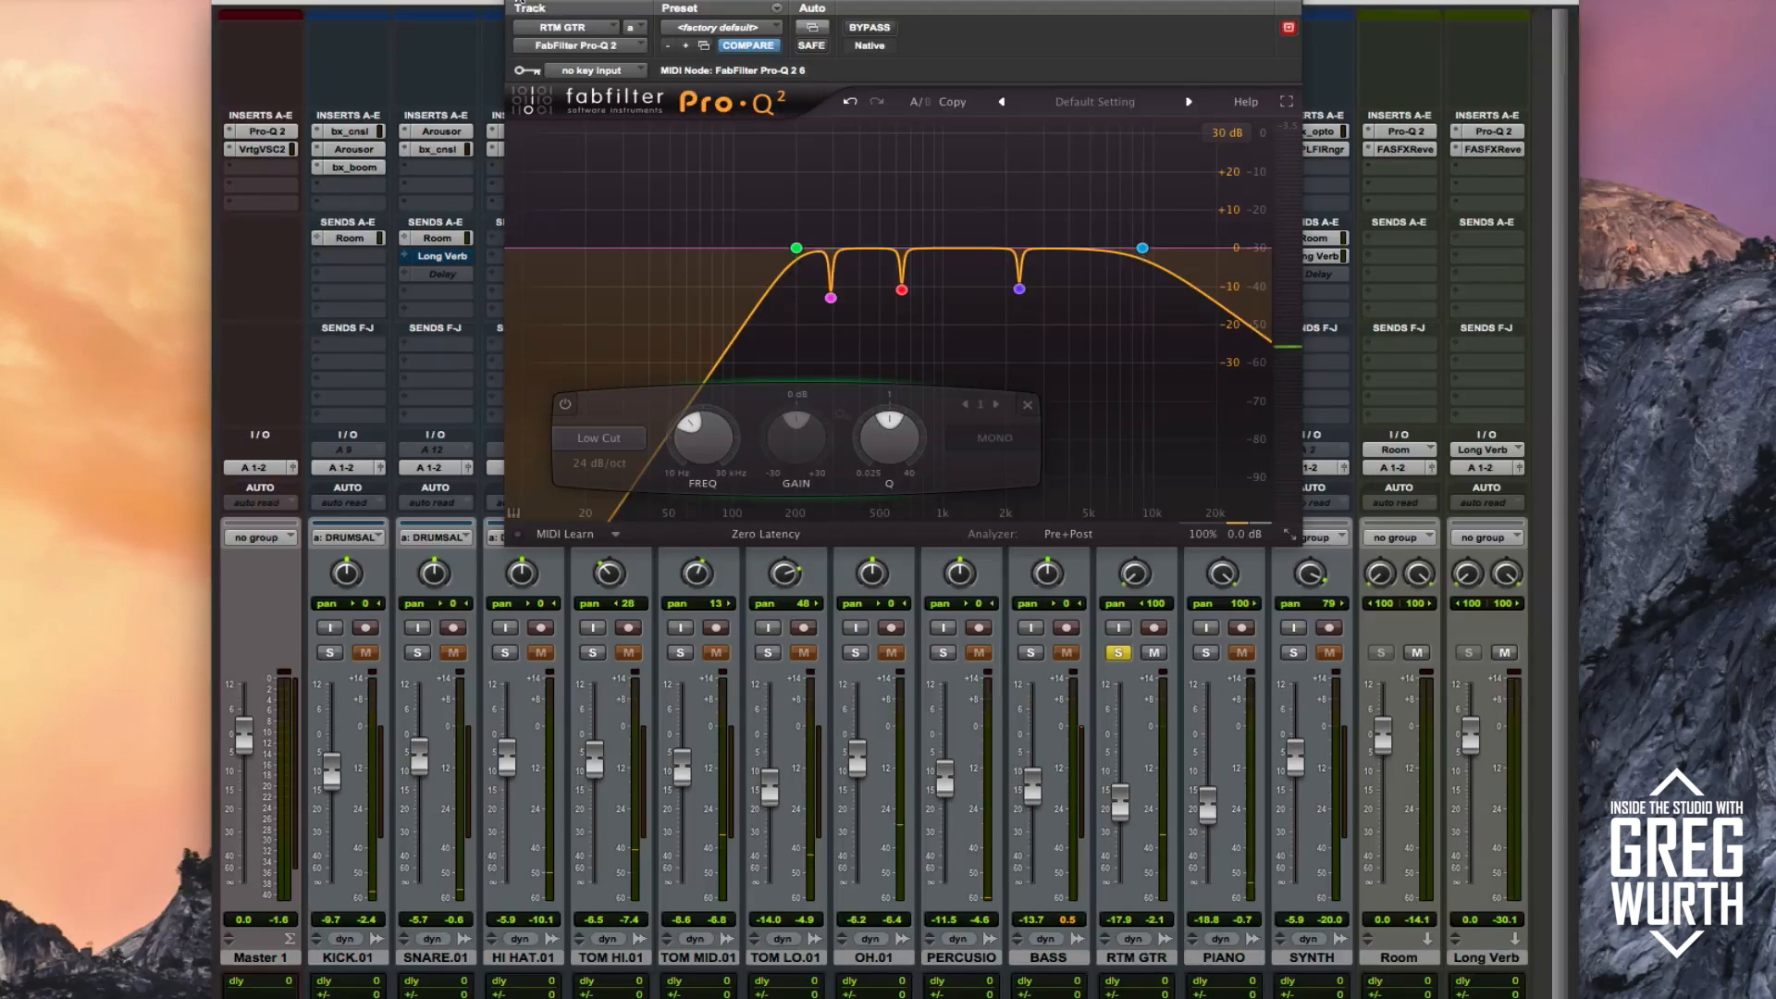
left_click(519, 4)
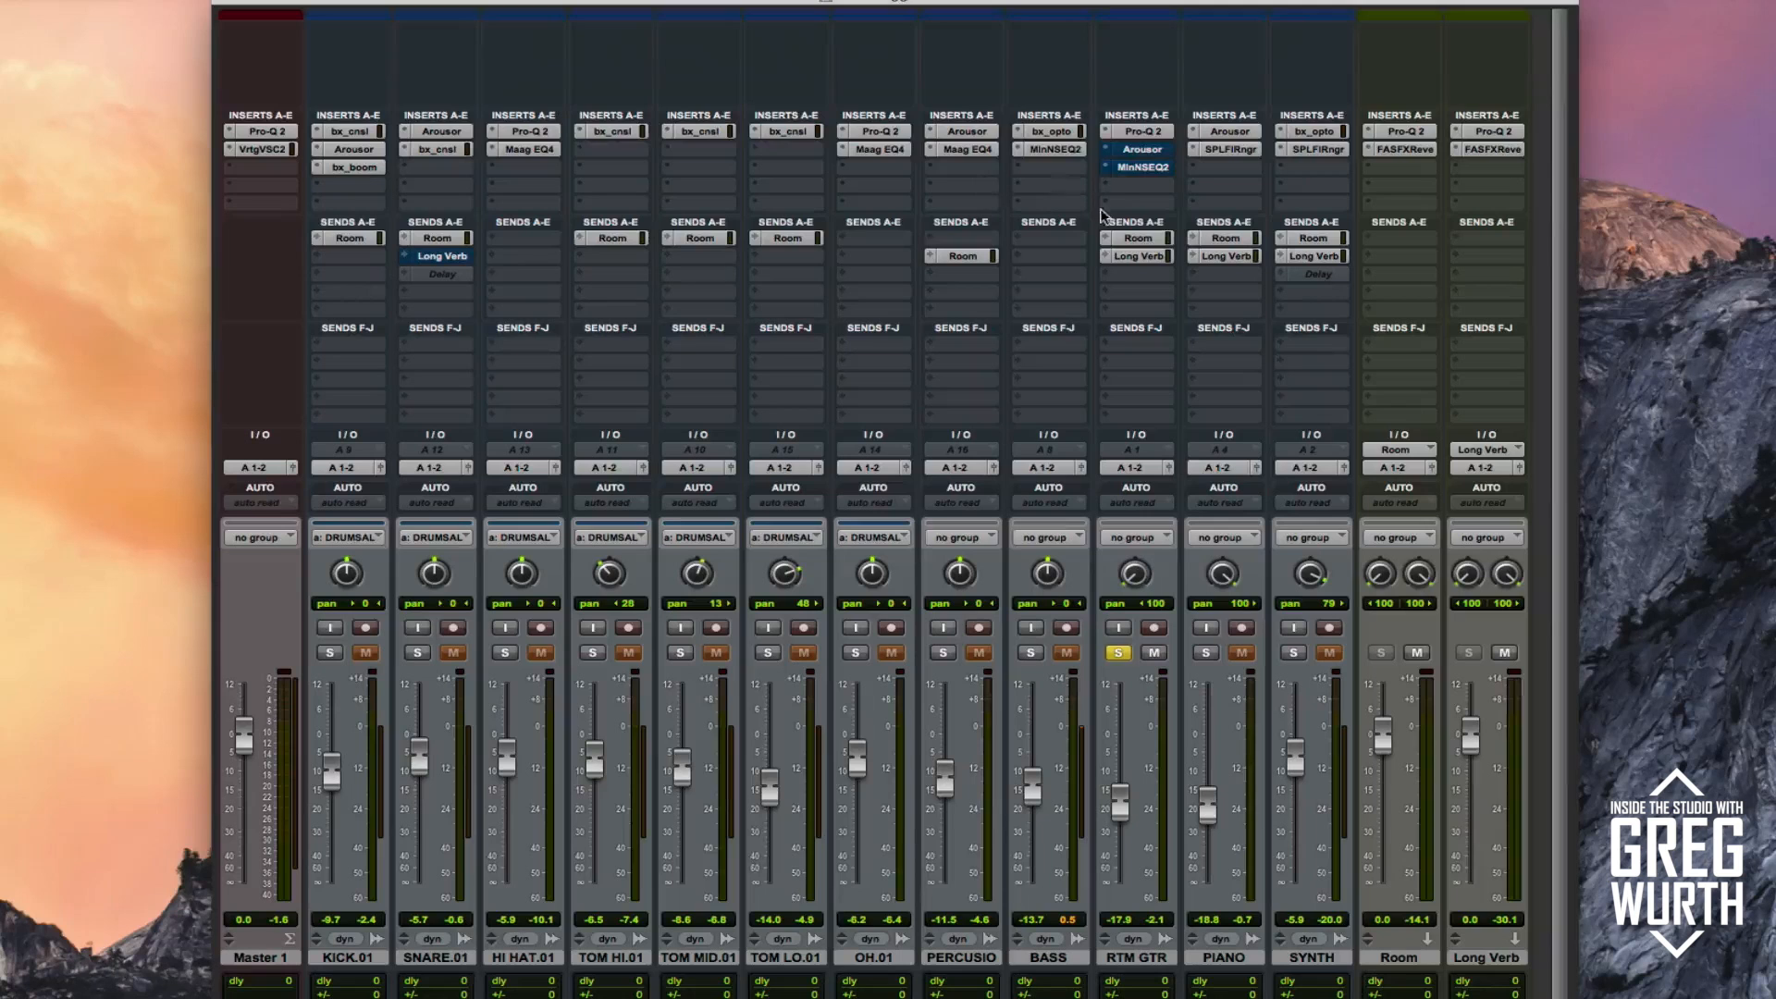
- Reopen the rhythm guitar's Pro-Q 2, examine its available phase and latency modes, then close it without changing the mode
left_click(1145, 131)
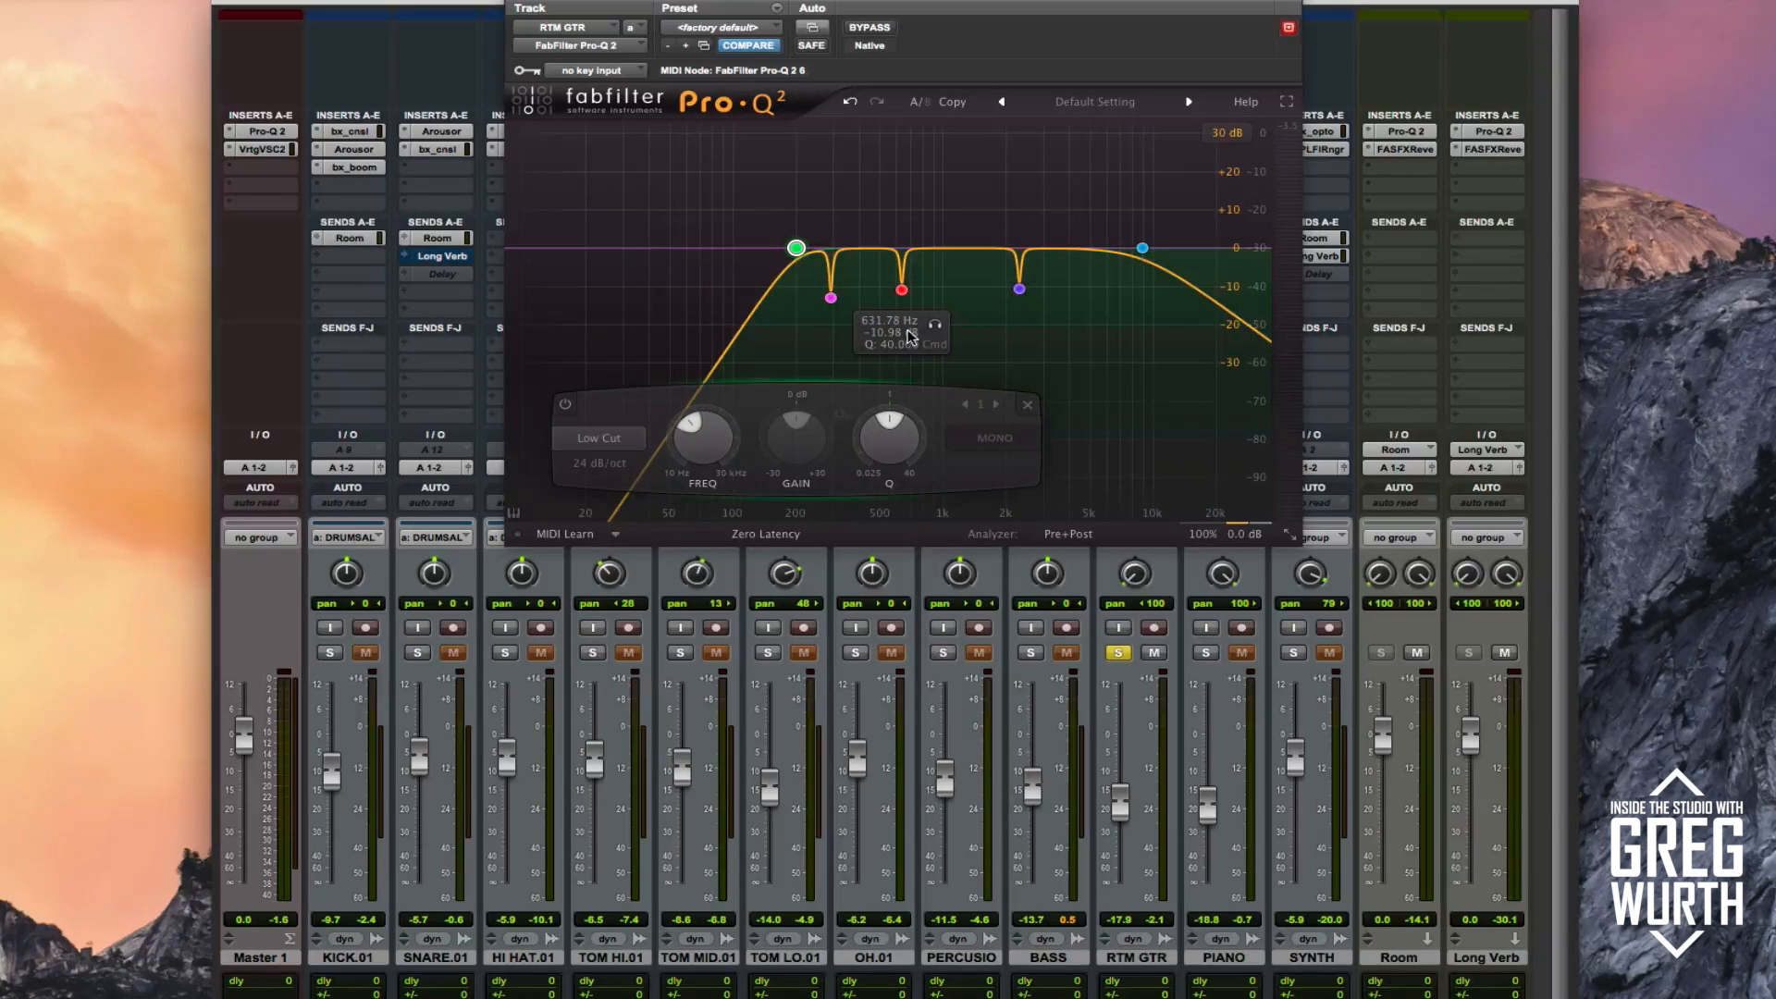
left_click(758, 534)
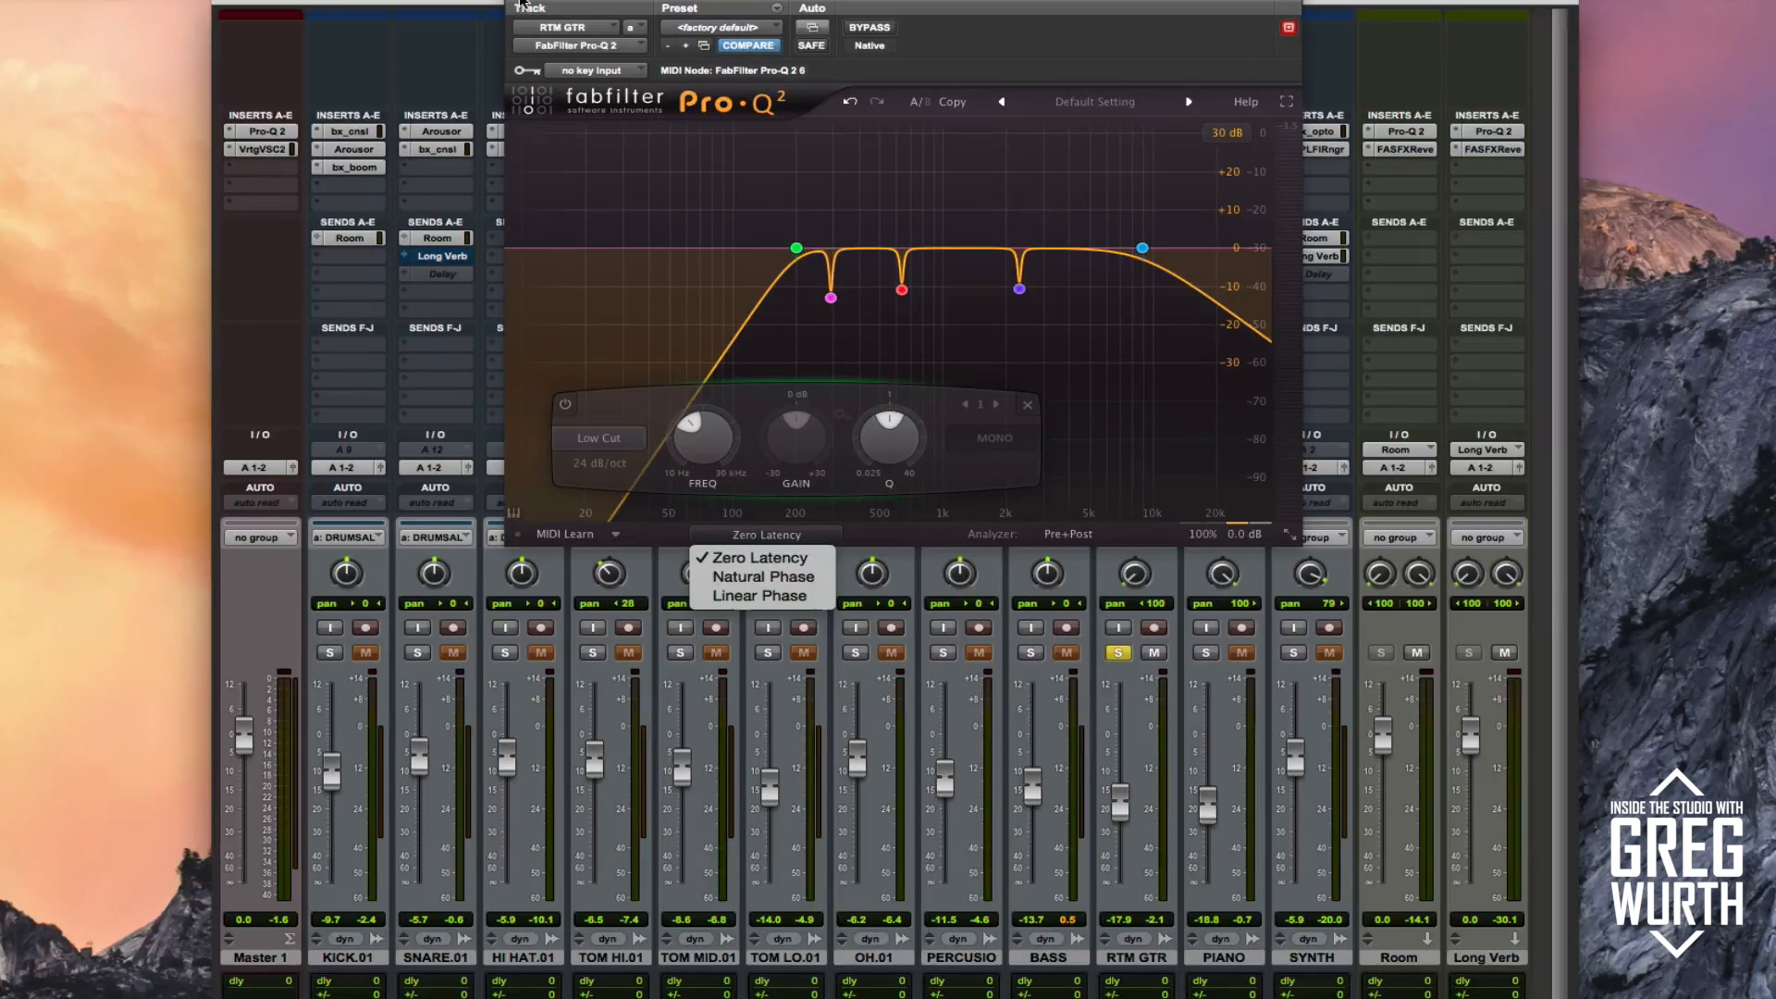
left_click(522, 2)
left_click(520, 2)
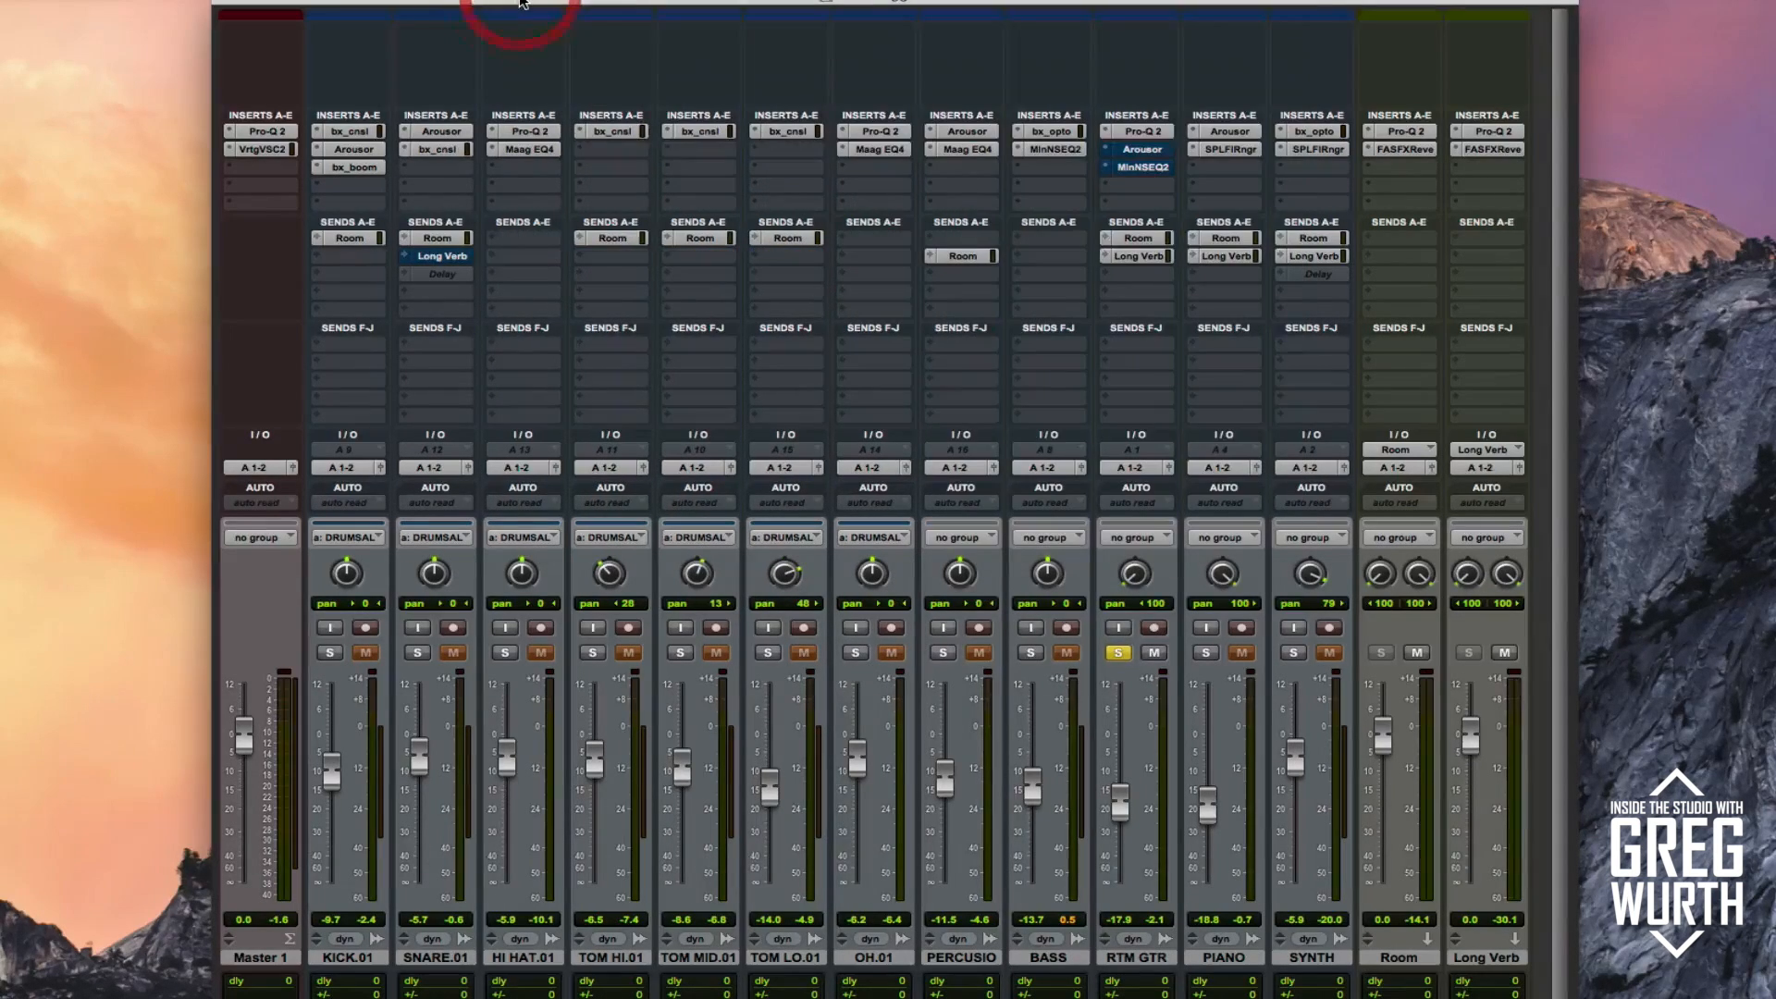
- Open the rhythm guitar's Arousor, compare it bypassed and active during playback, then leave it active and close it
left_click(1142, 151)
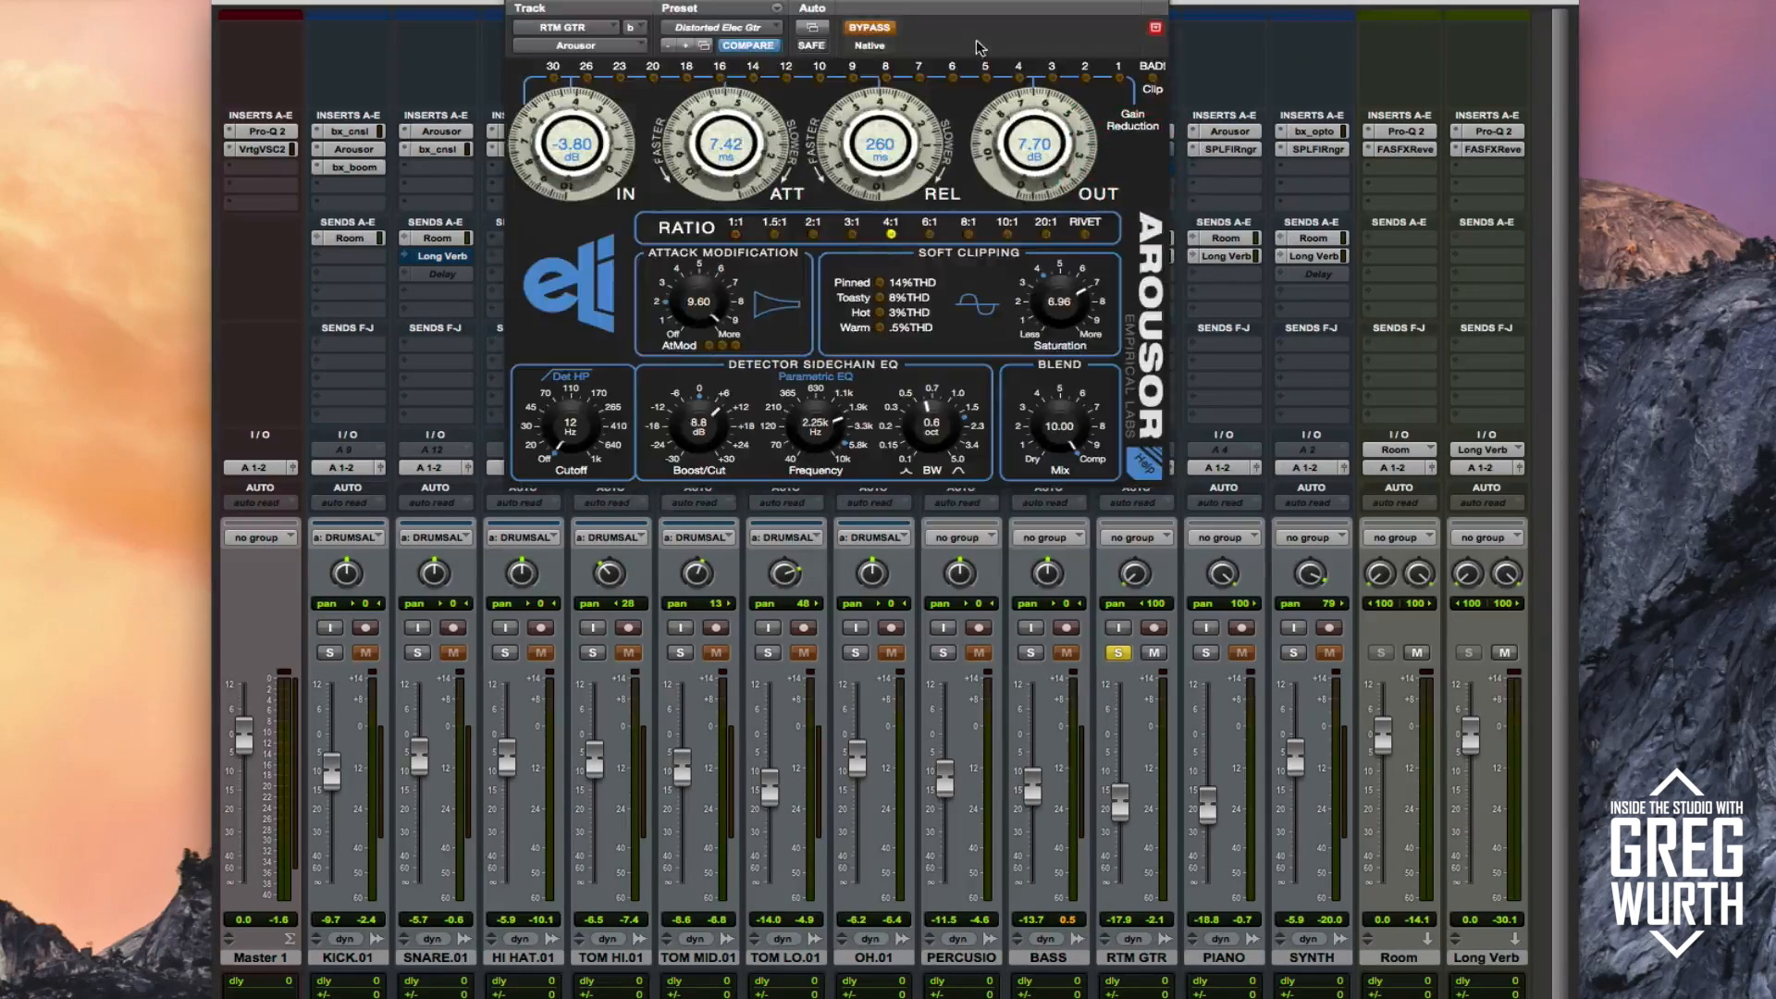
left_click(868, 29)
left_click_drag(689, 295, 736, 305)
left_click(864, 28)
key("space")
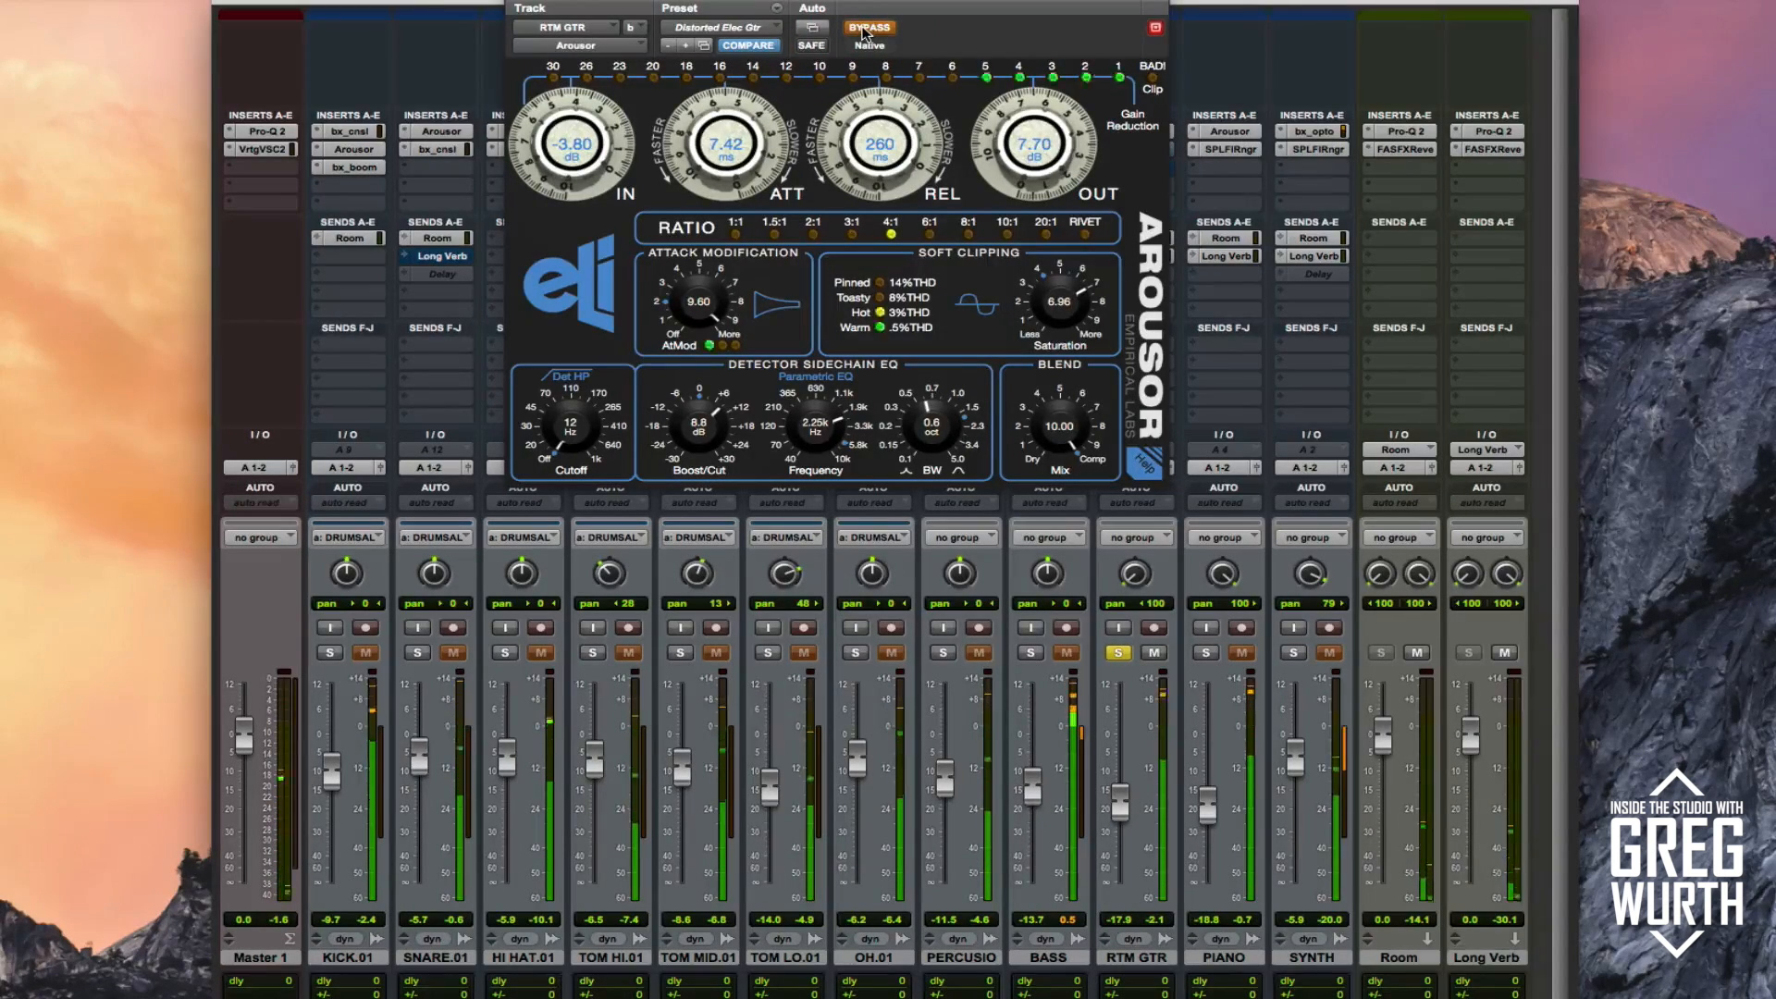
left_click(864, 28)
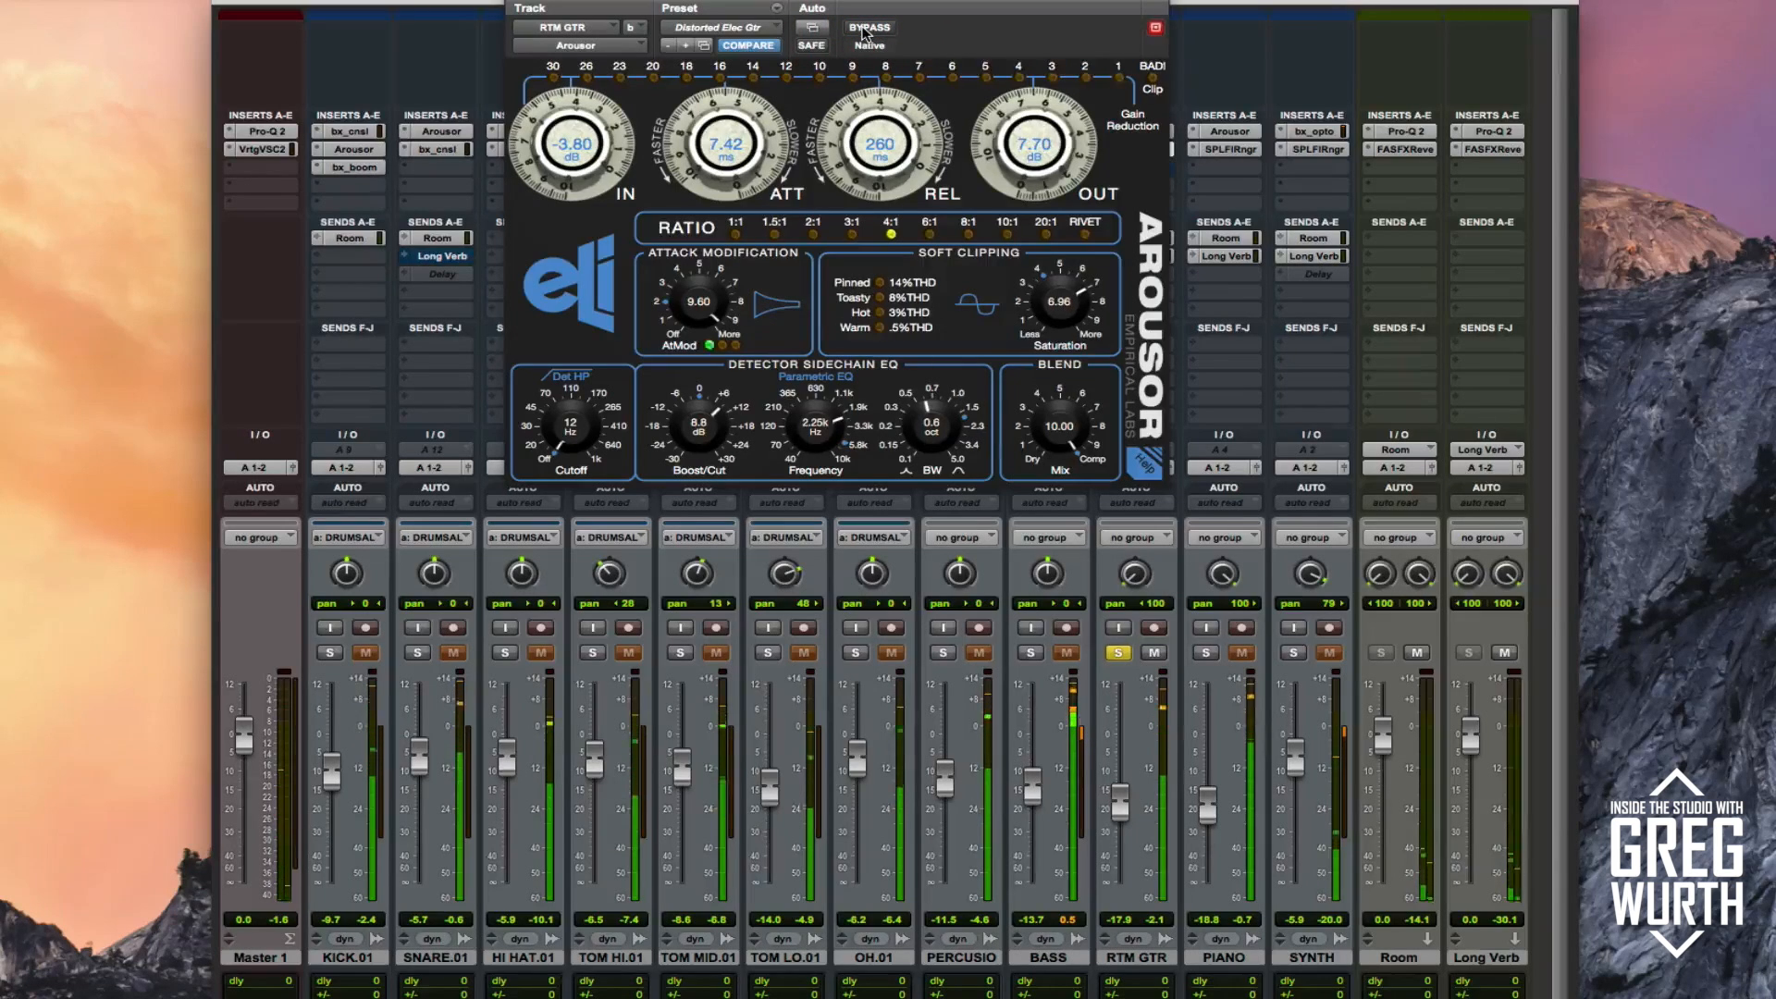
left_click(864, 28)
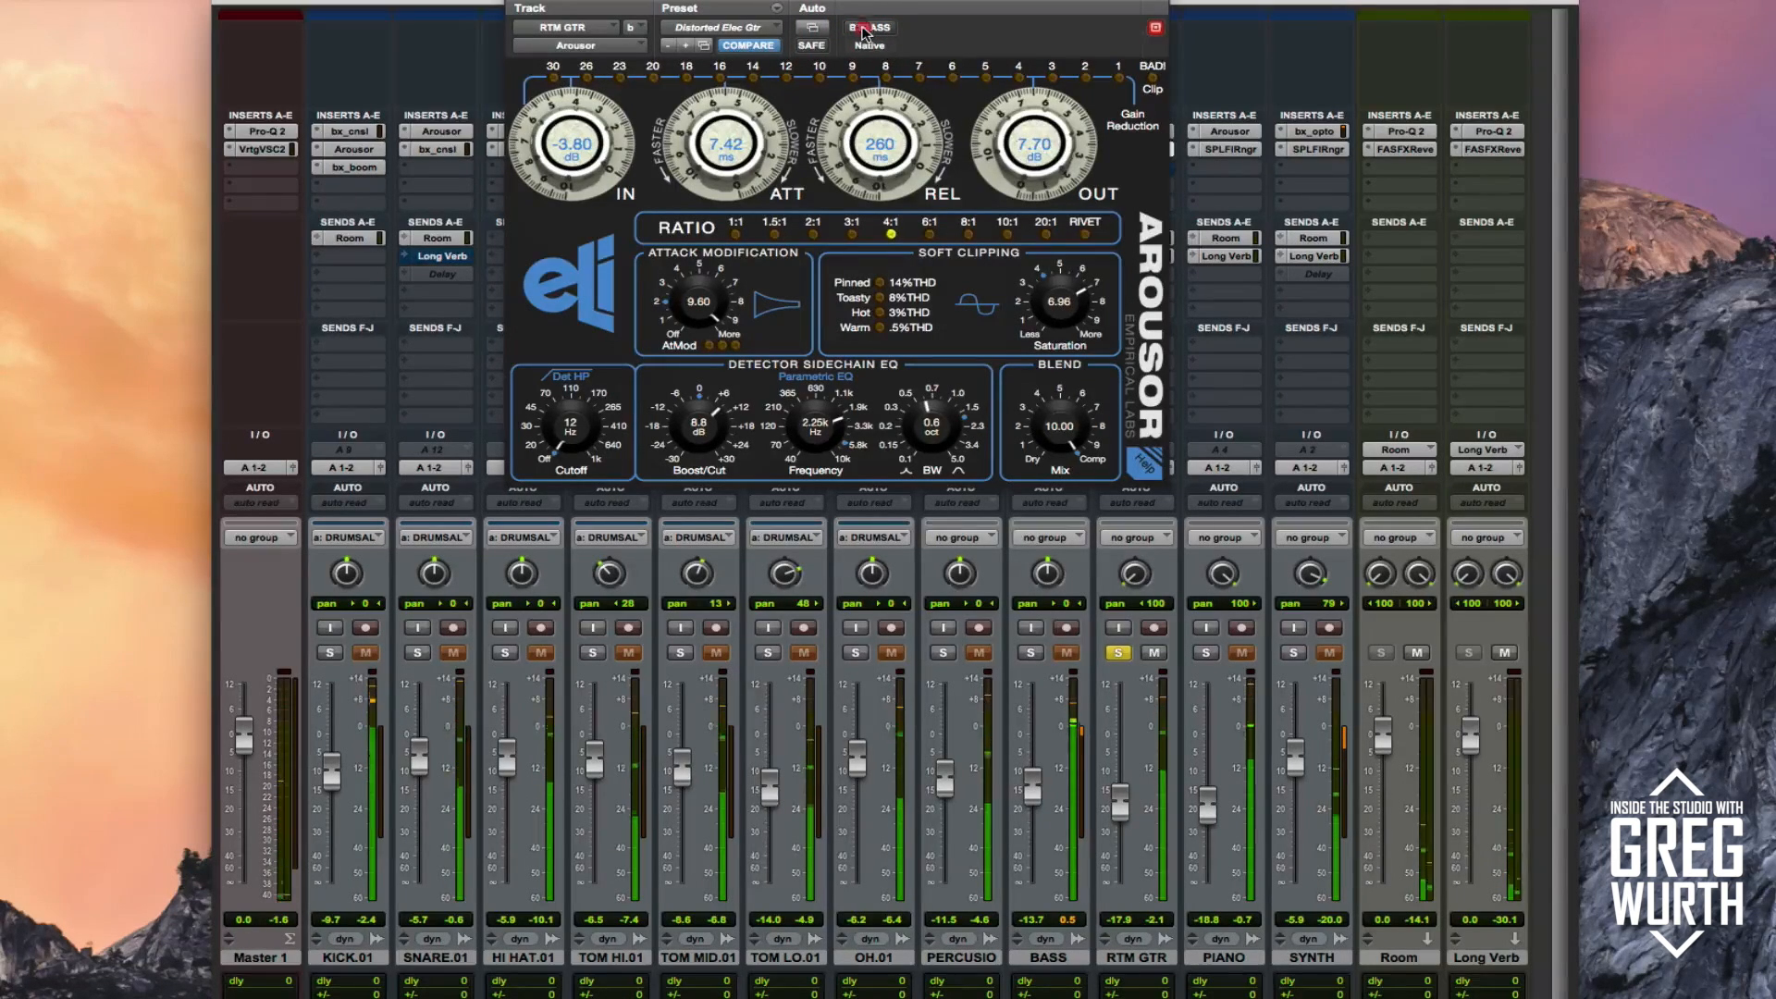
left_click(864, 27)
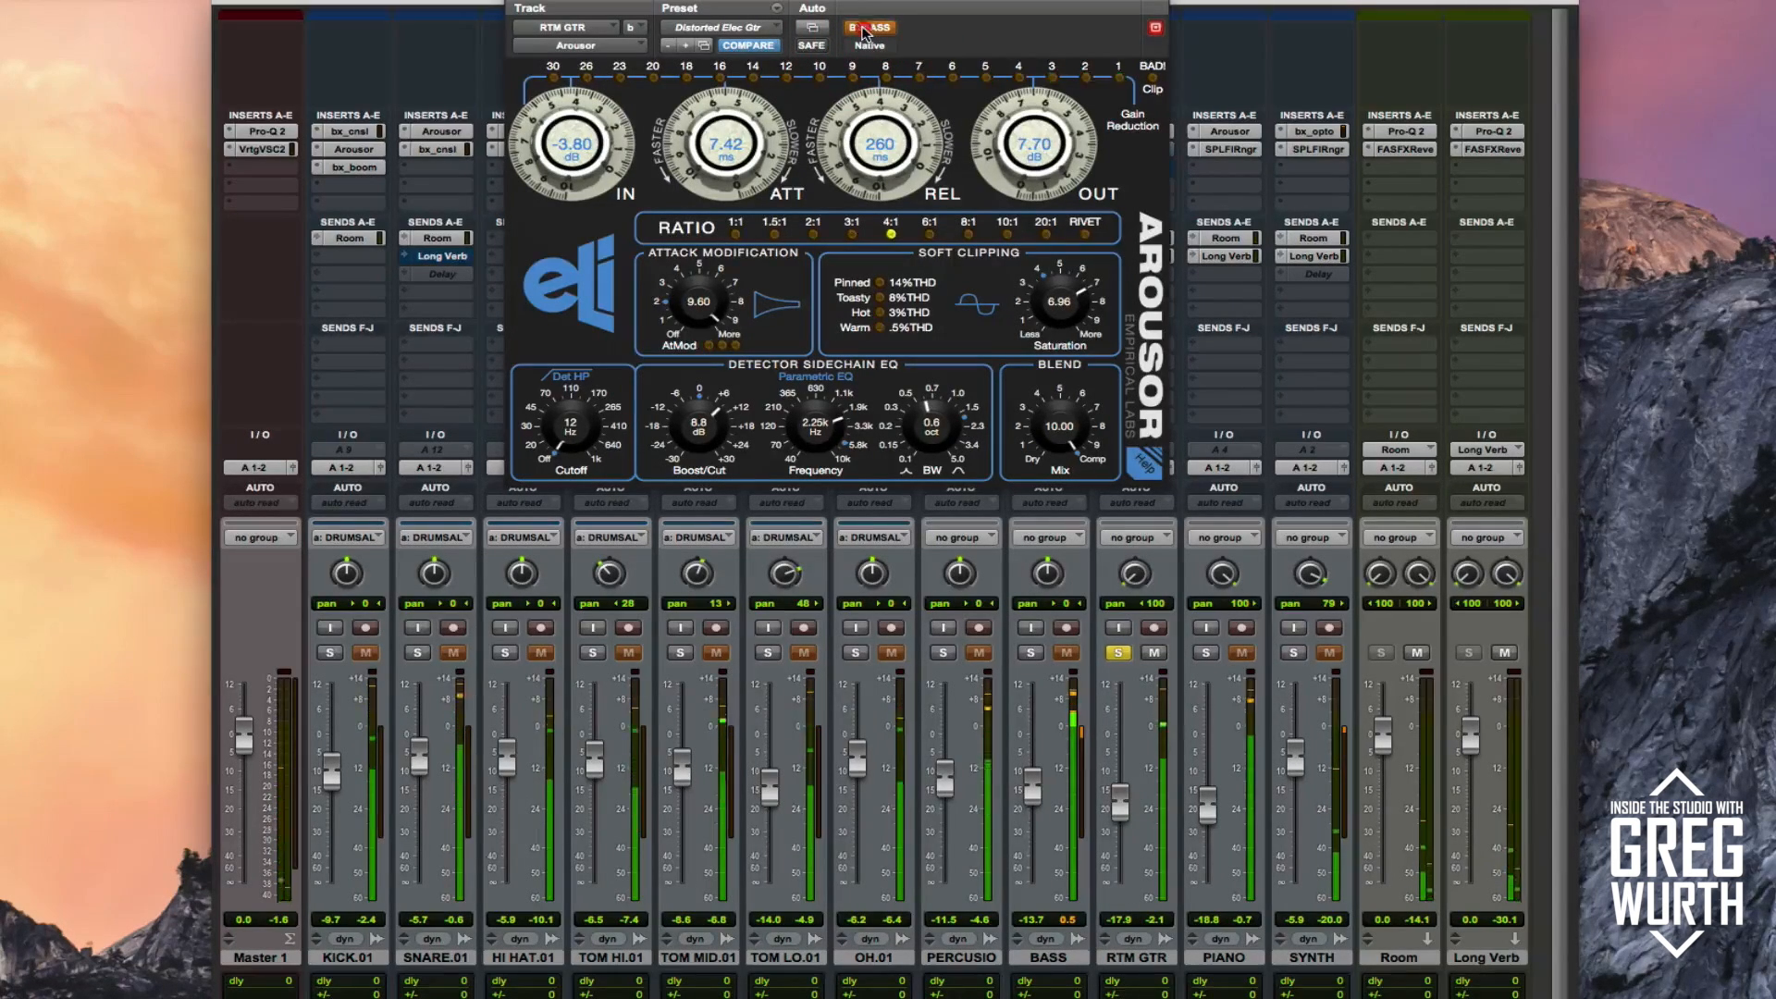
left_click(864, 28)
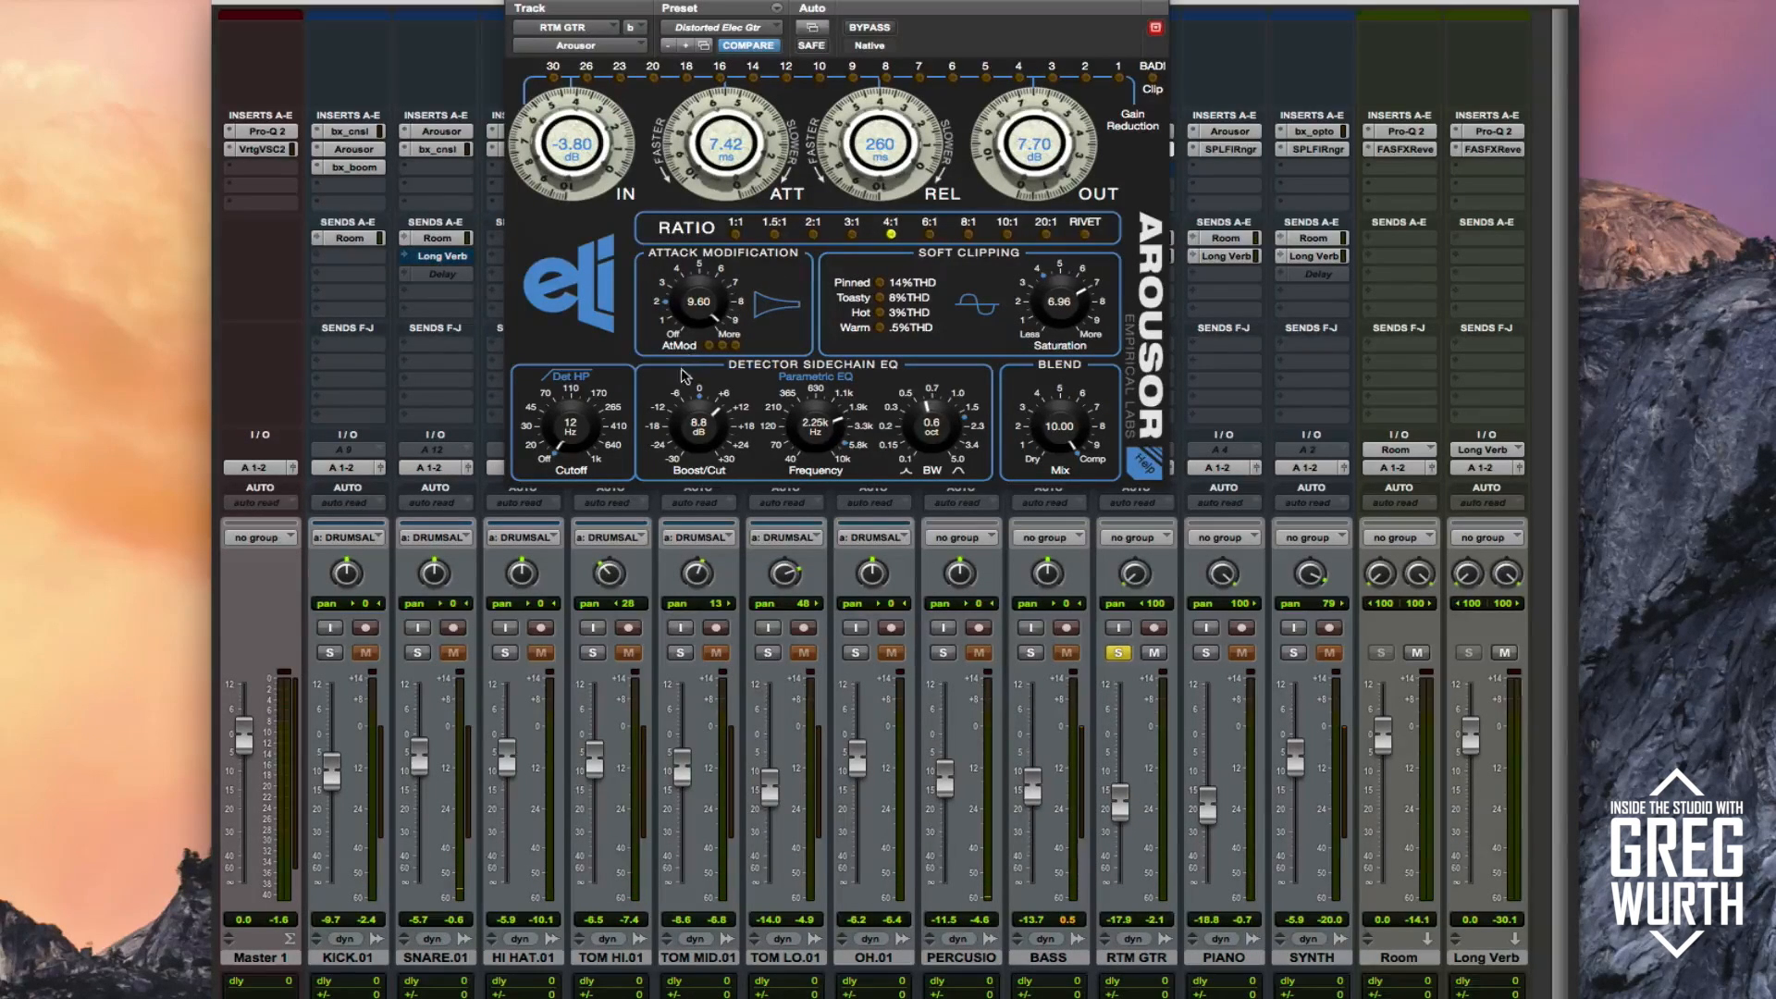
left_click(518, 5)
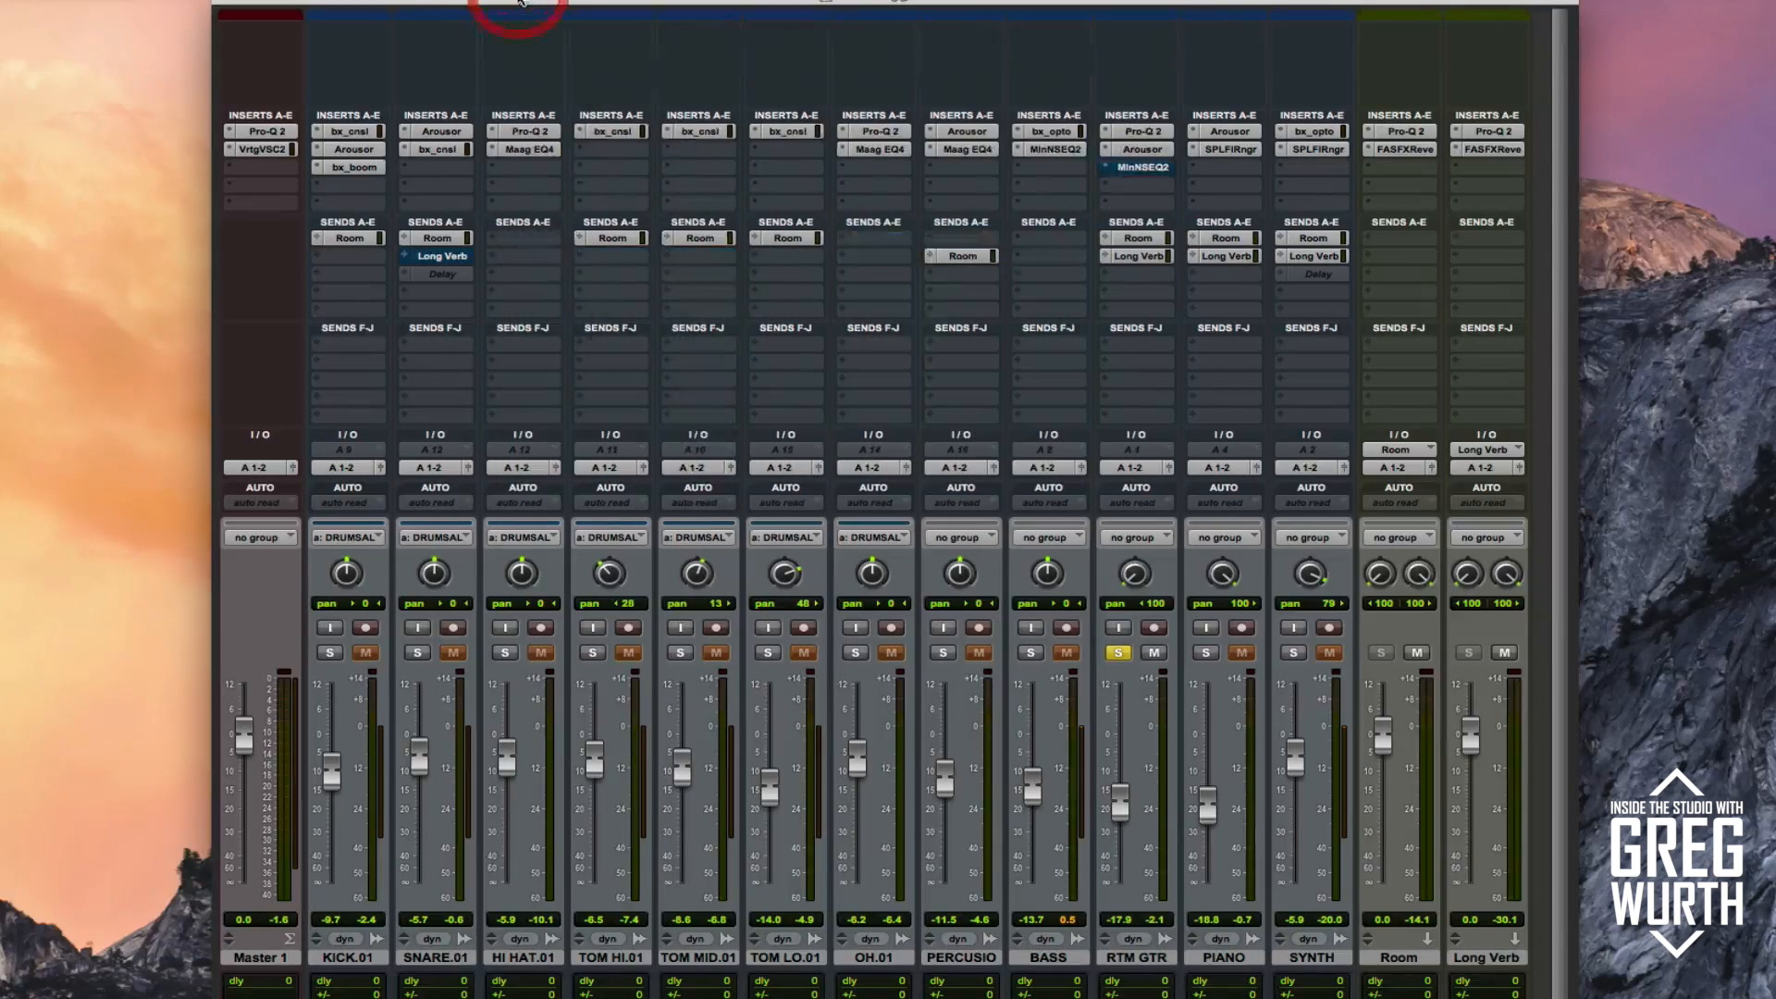
- Compare the rhythm guitar's Millennia NSEQ-2 bypassed and active during playback, leave it active, close it and clear the track's solo
left_click(1146, 168)
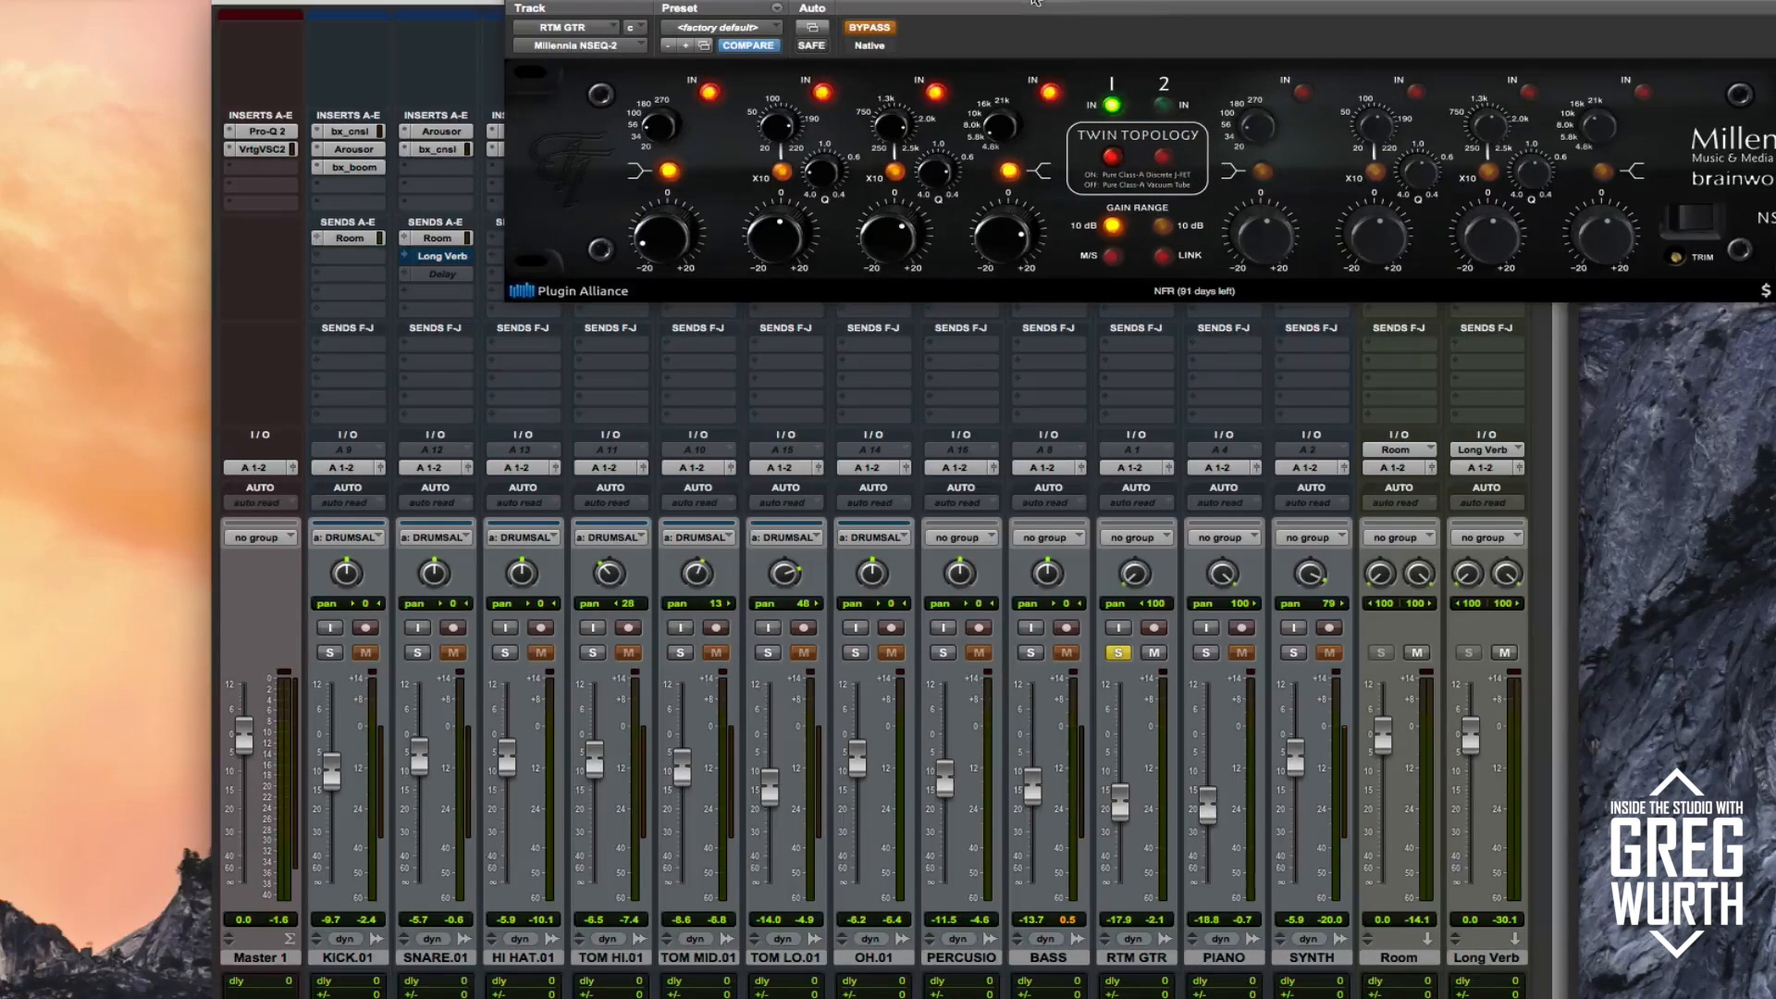
left_click_drag(1033, 2, 749, 16)
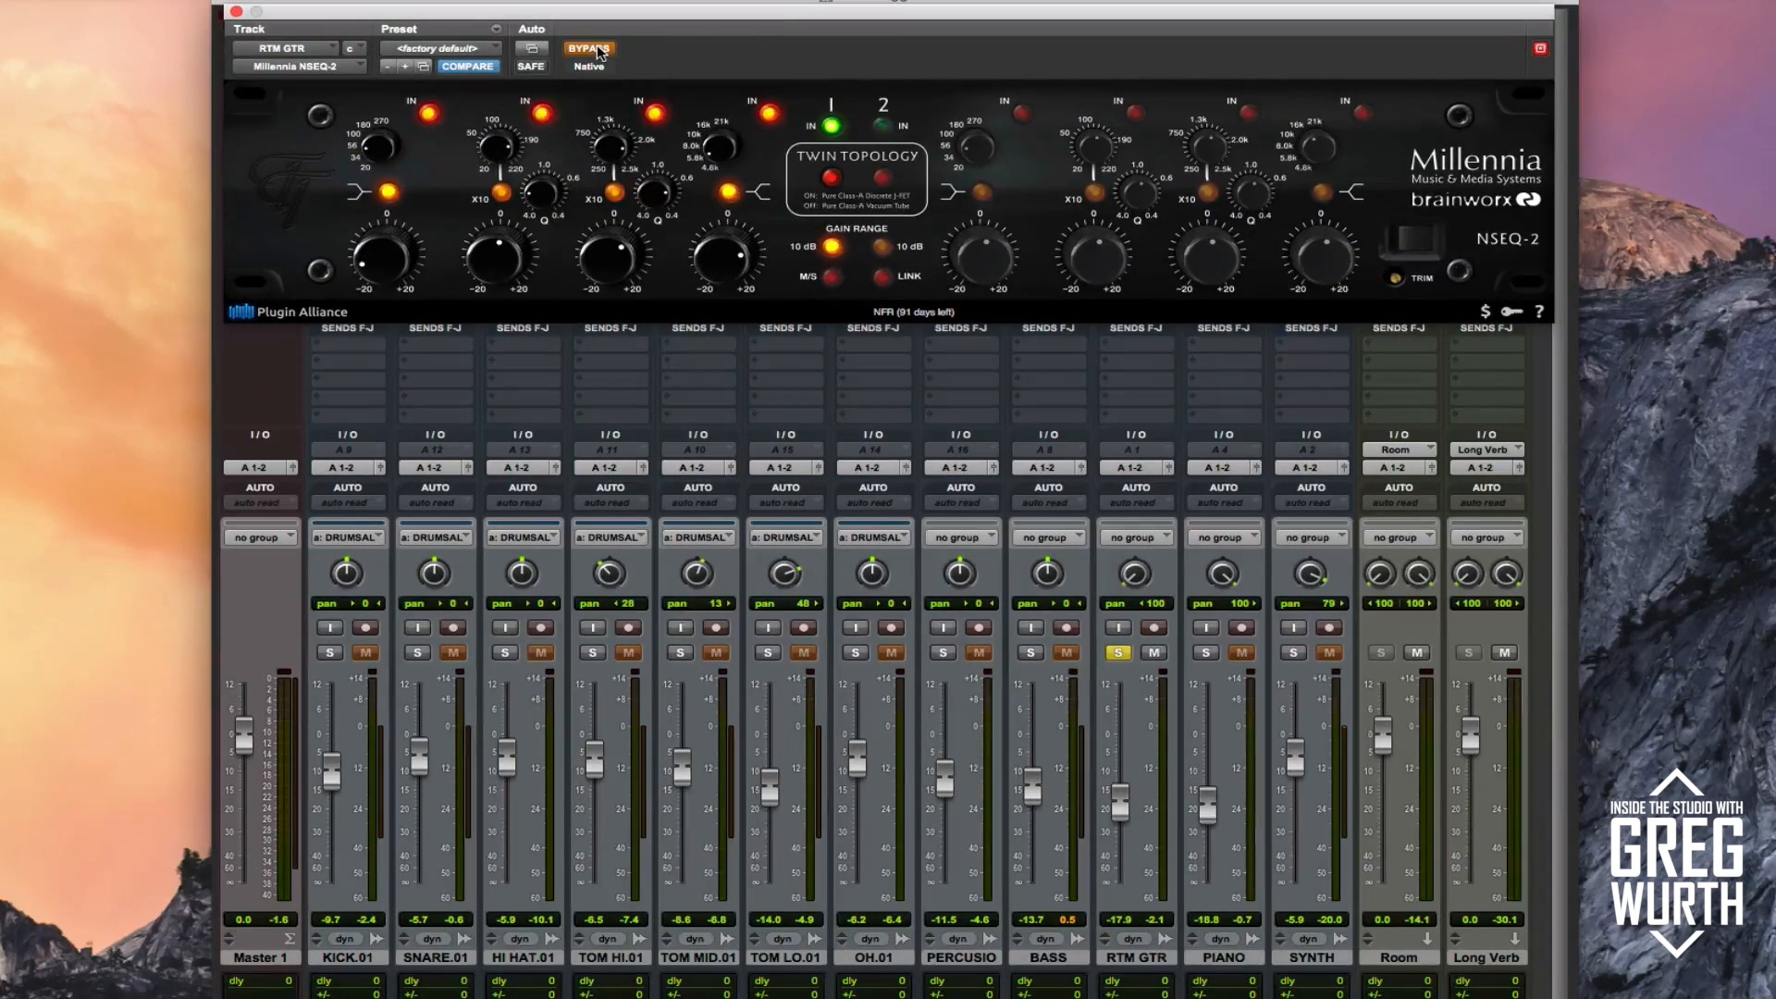
key("space")
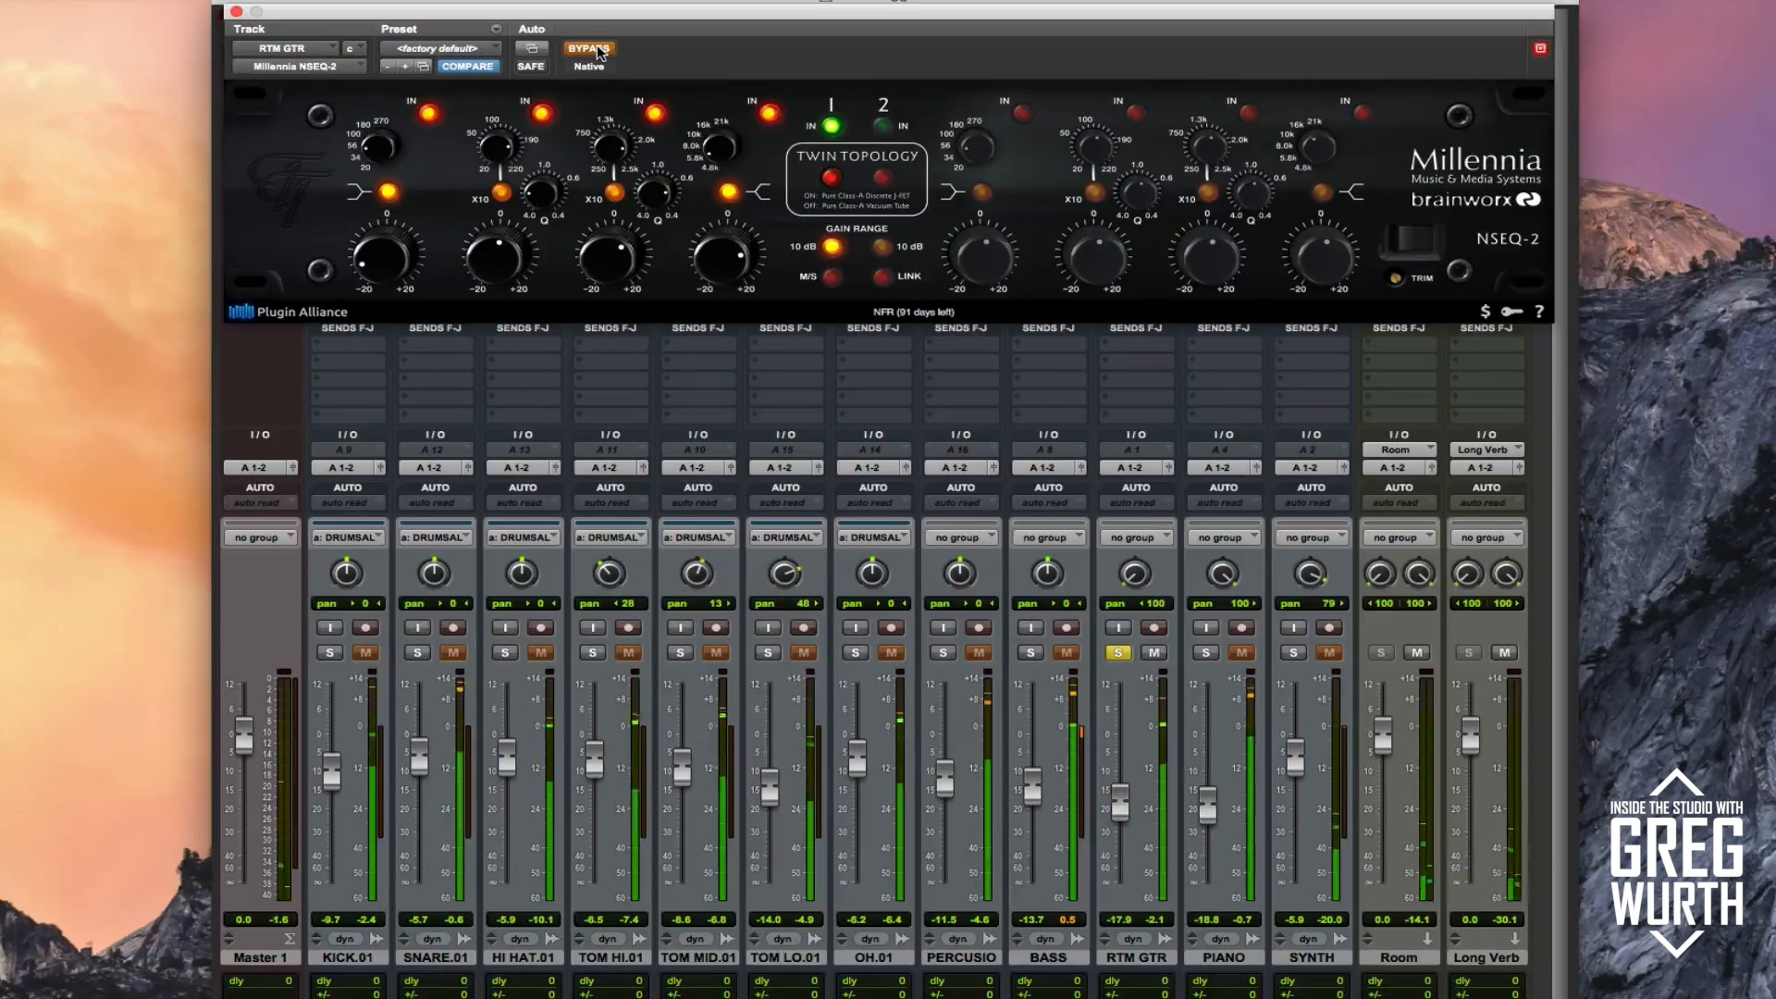
left_click(596, 50)
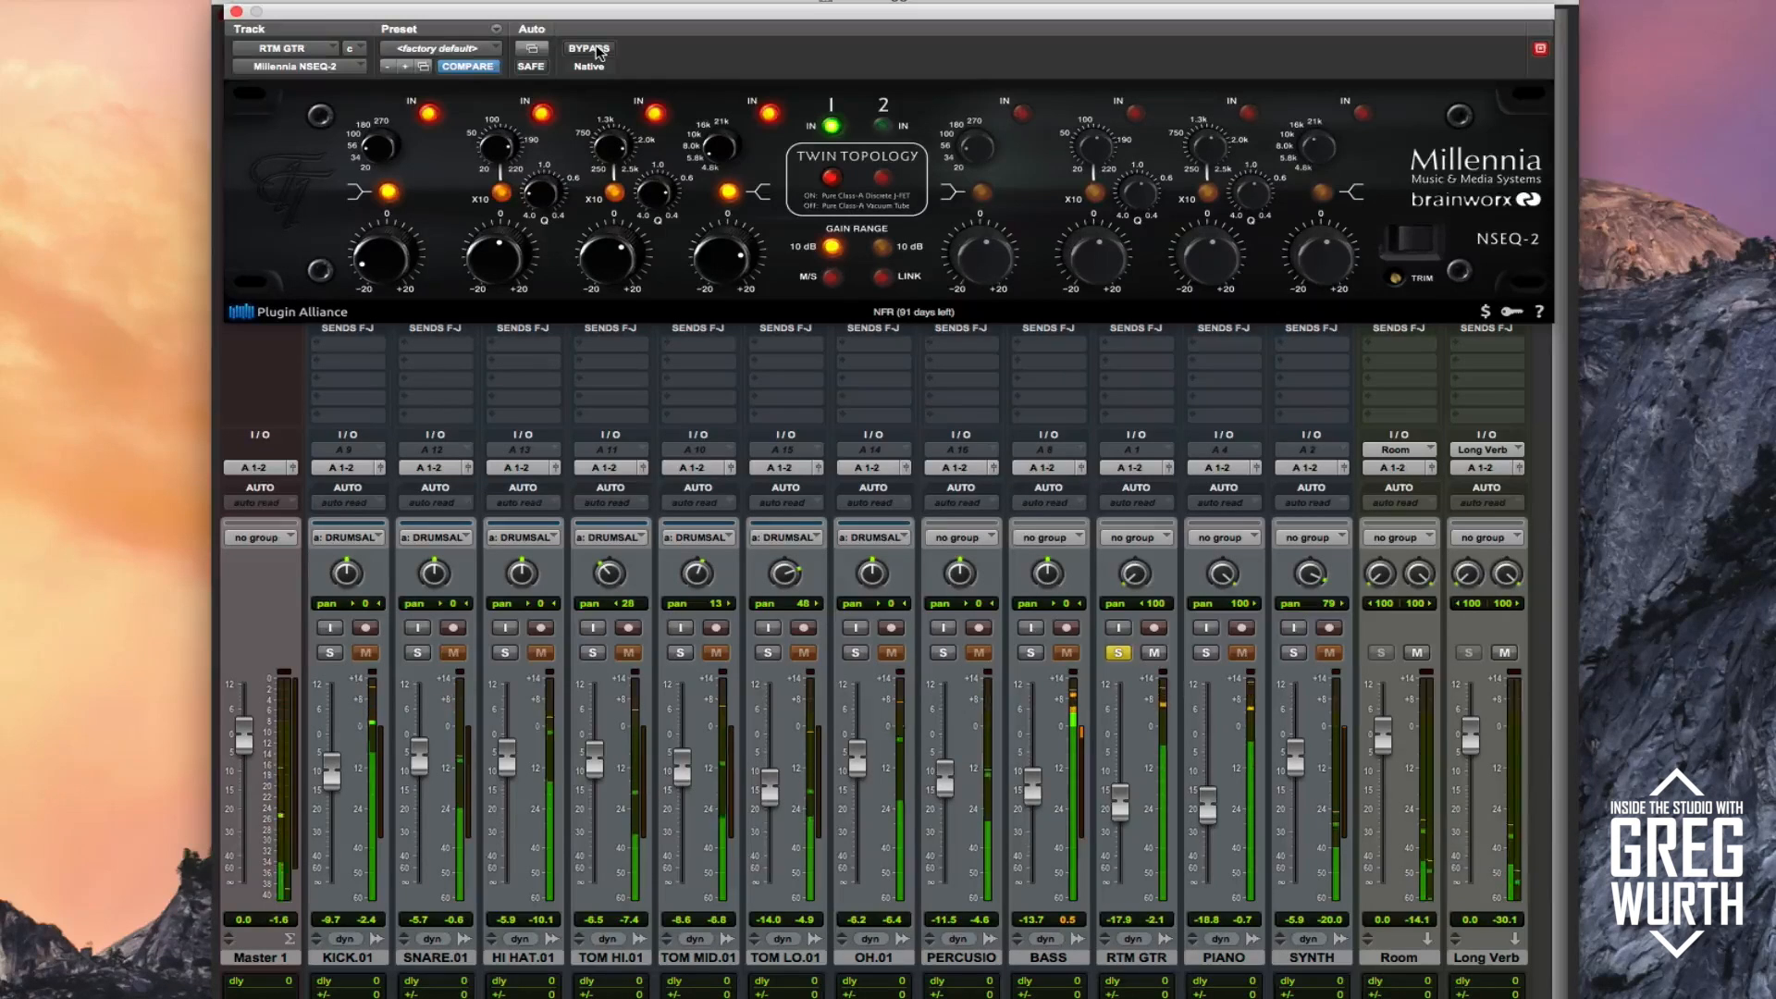
left_click(597, 50)
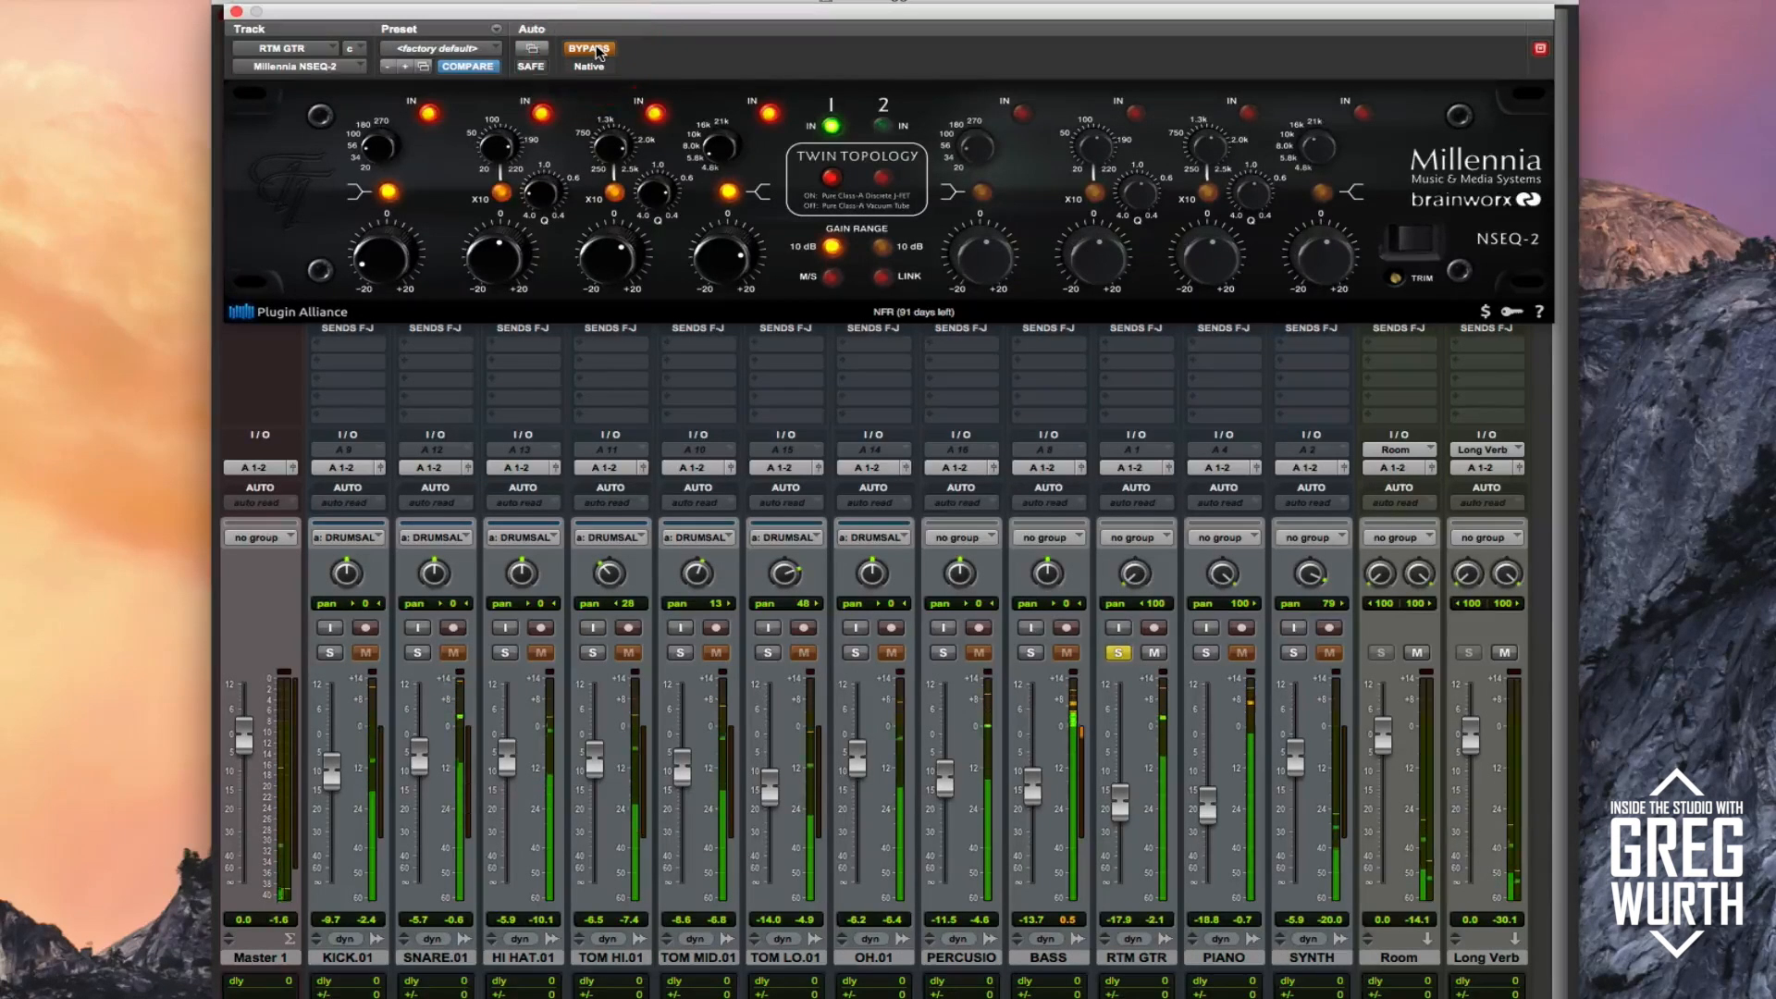
left_click(597, 50)
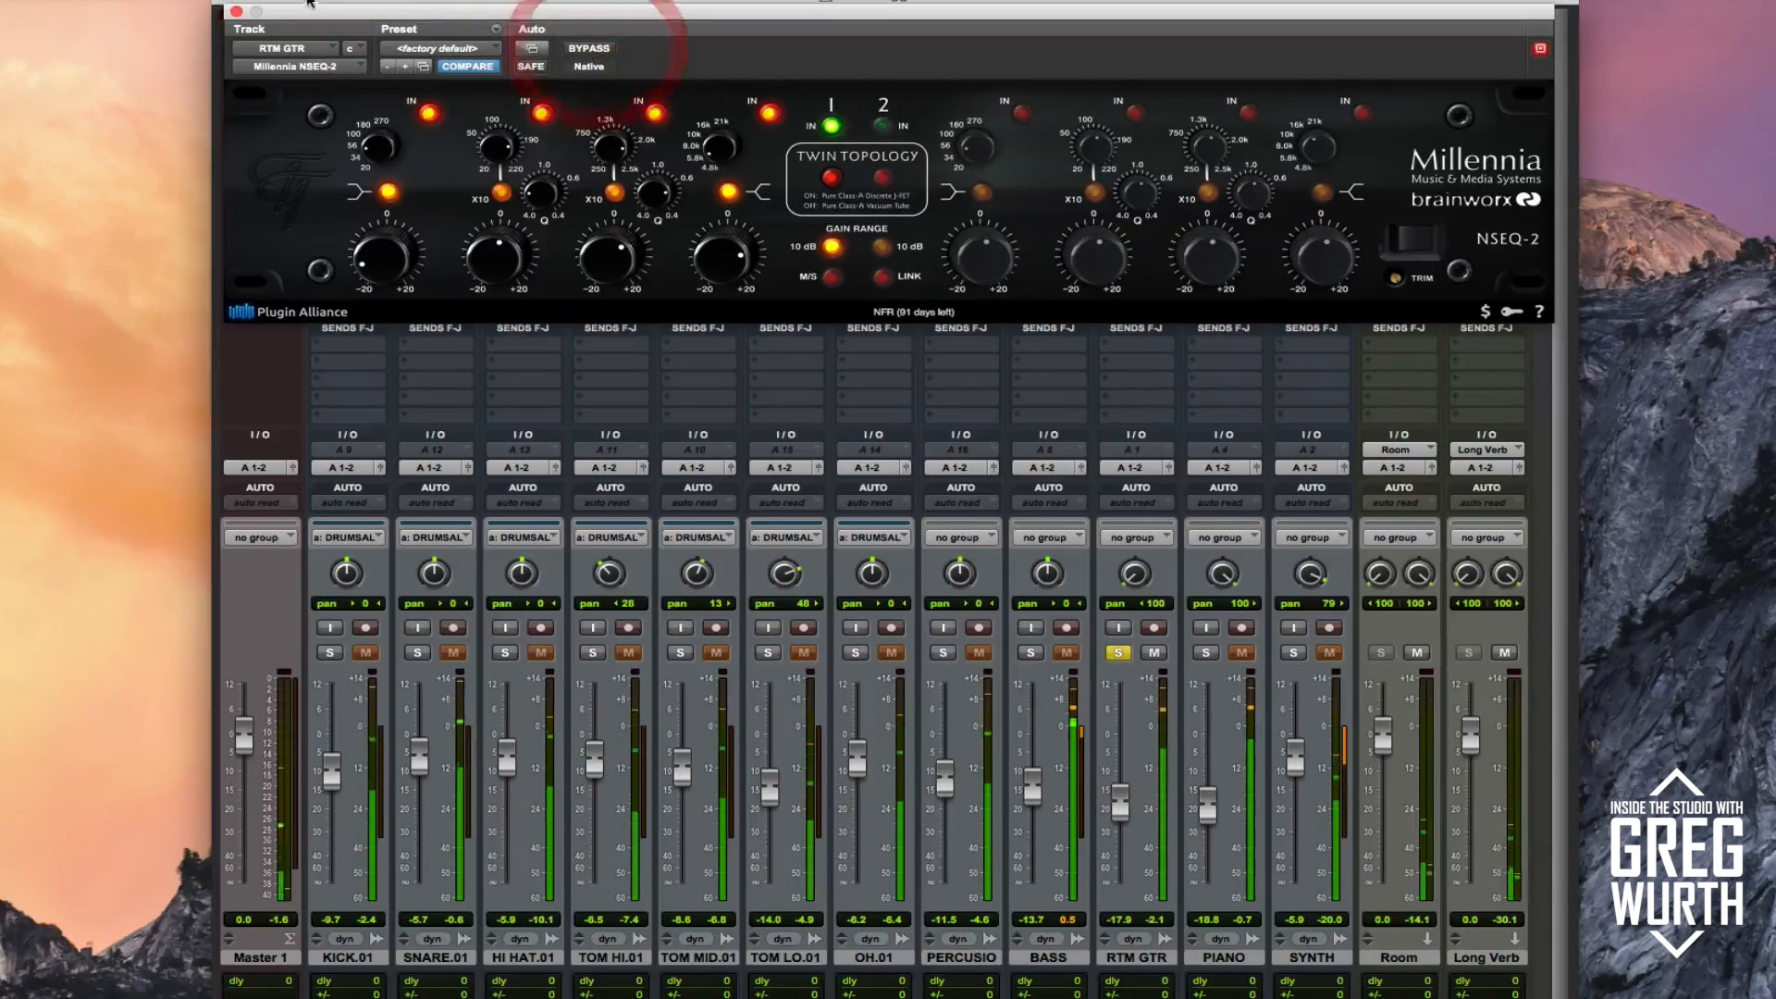
left_click(237, 13)
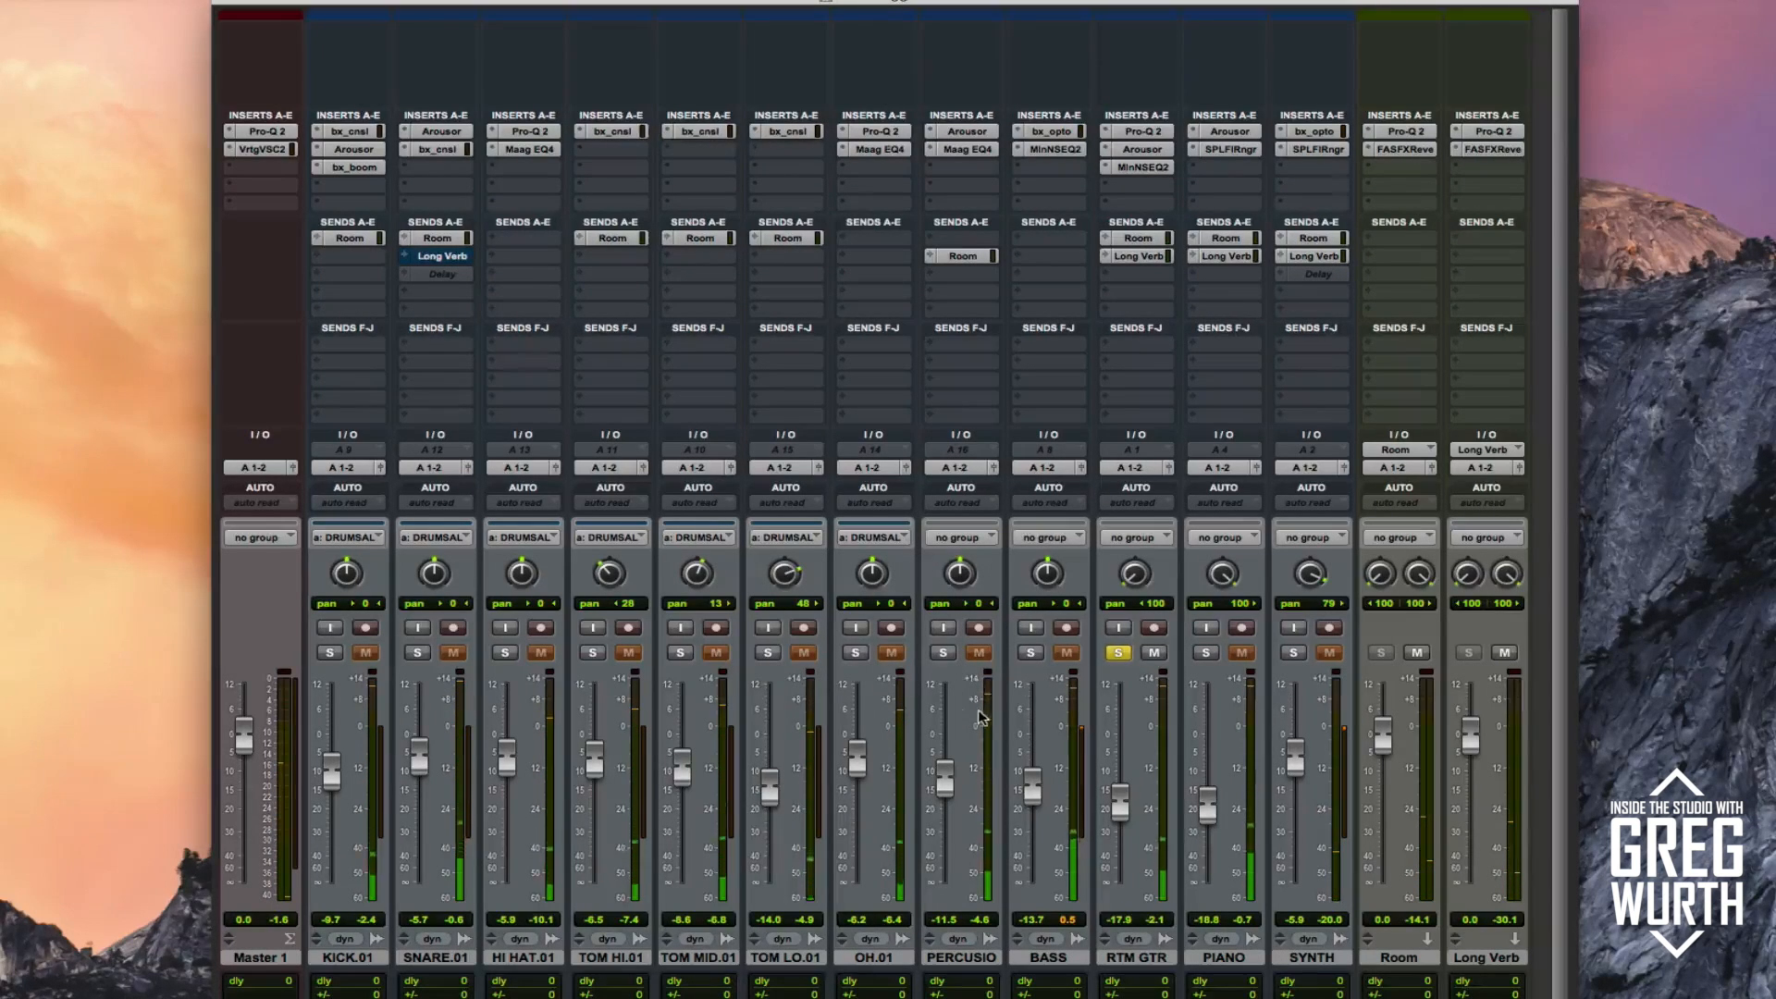
left_click(1118, 653)
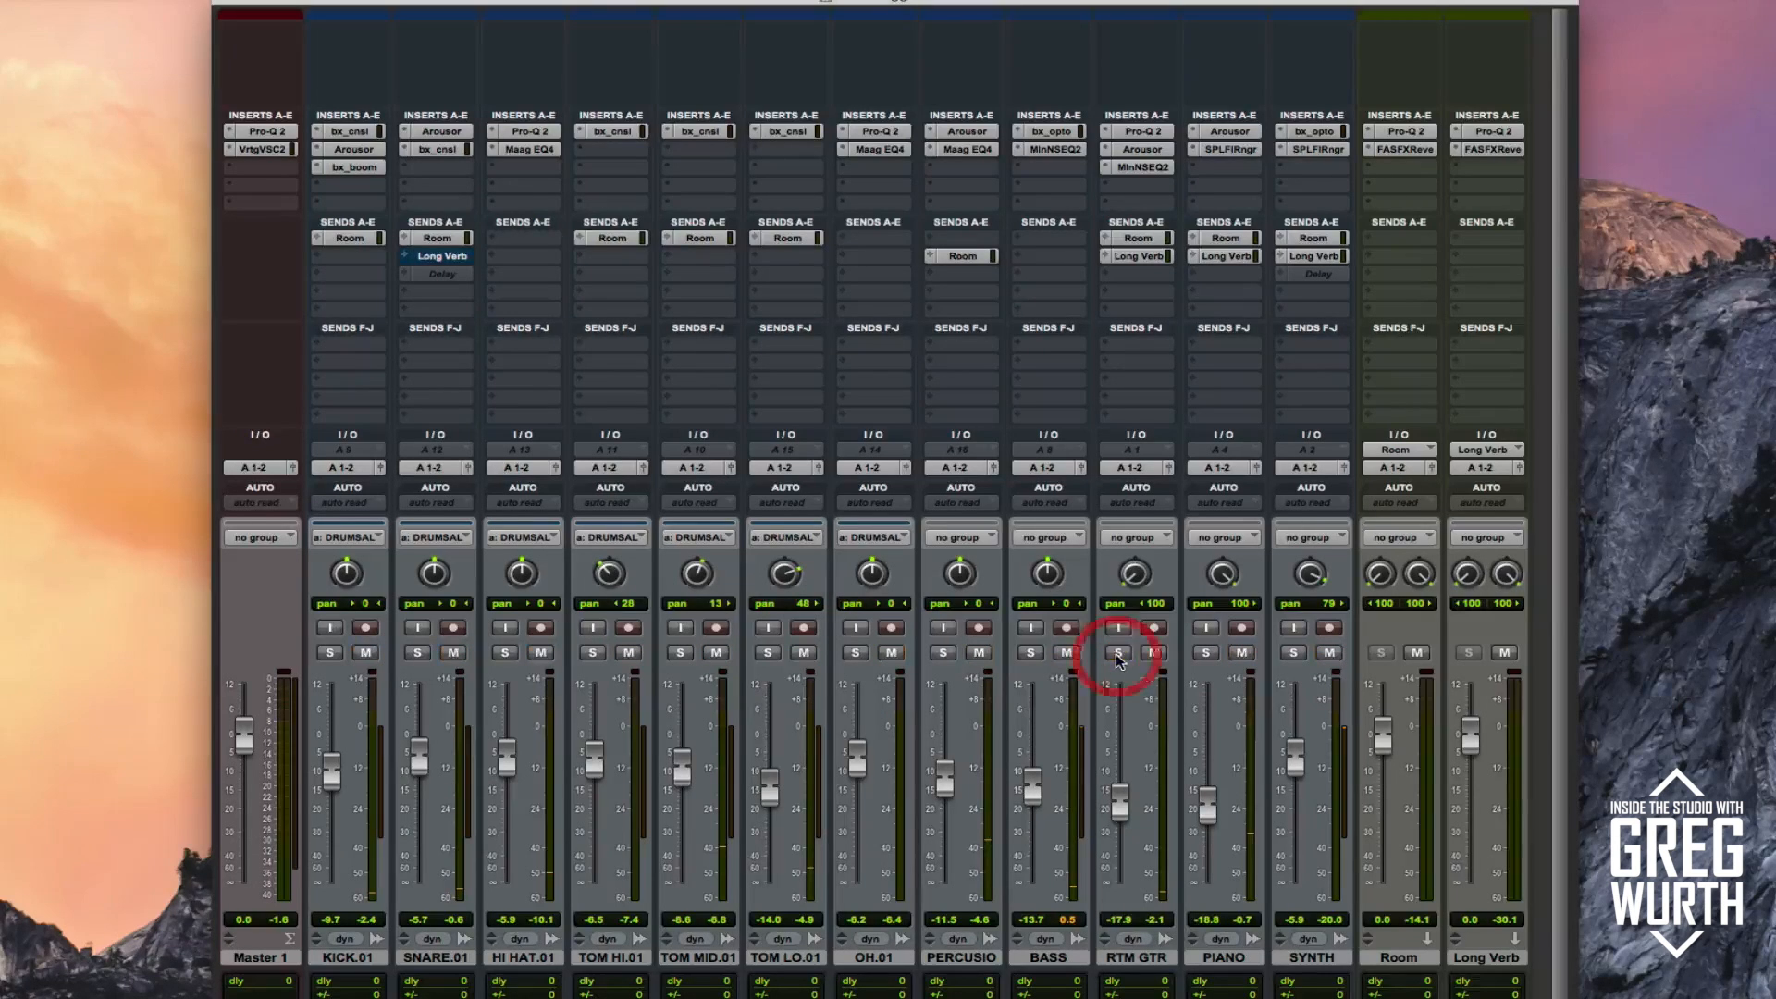
- Solo the PIANO track, bypass its SPL Full Ranger insert, and open its Arousor
left_click(1207, 653)
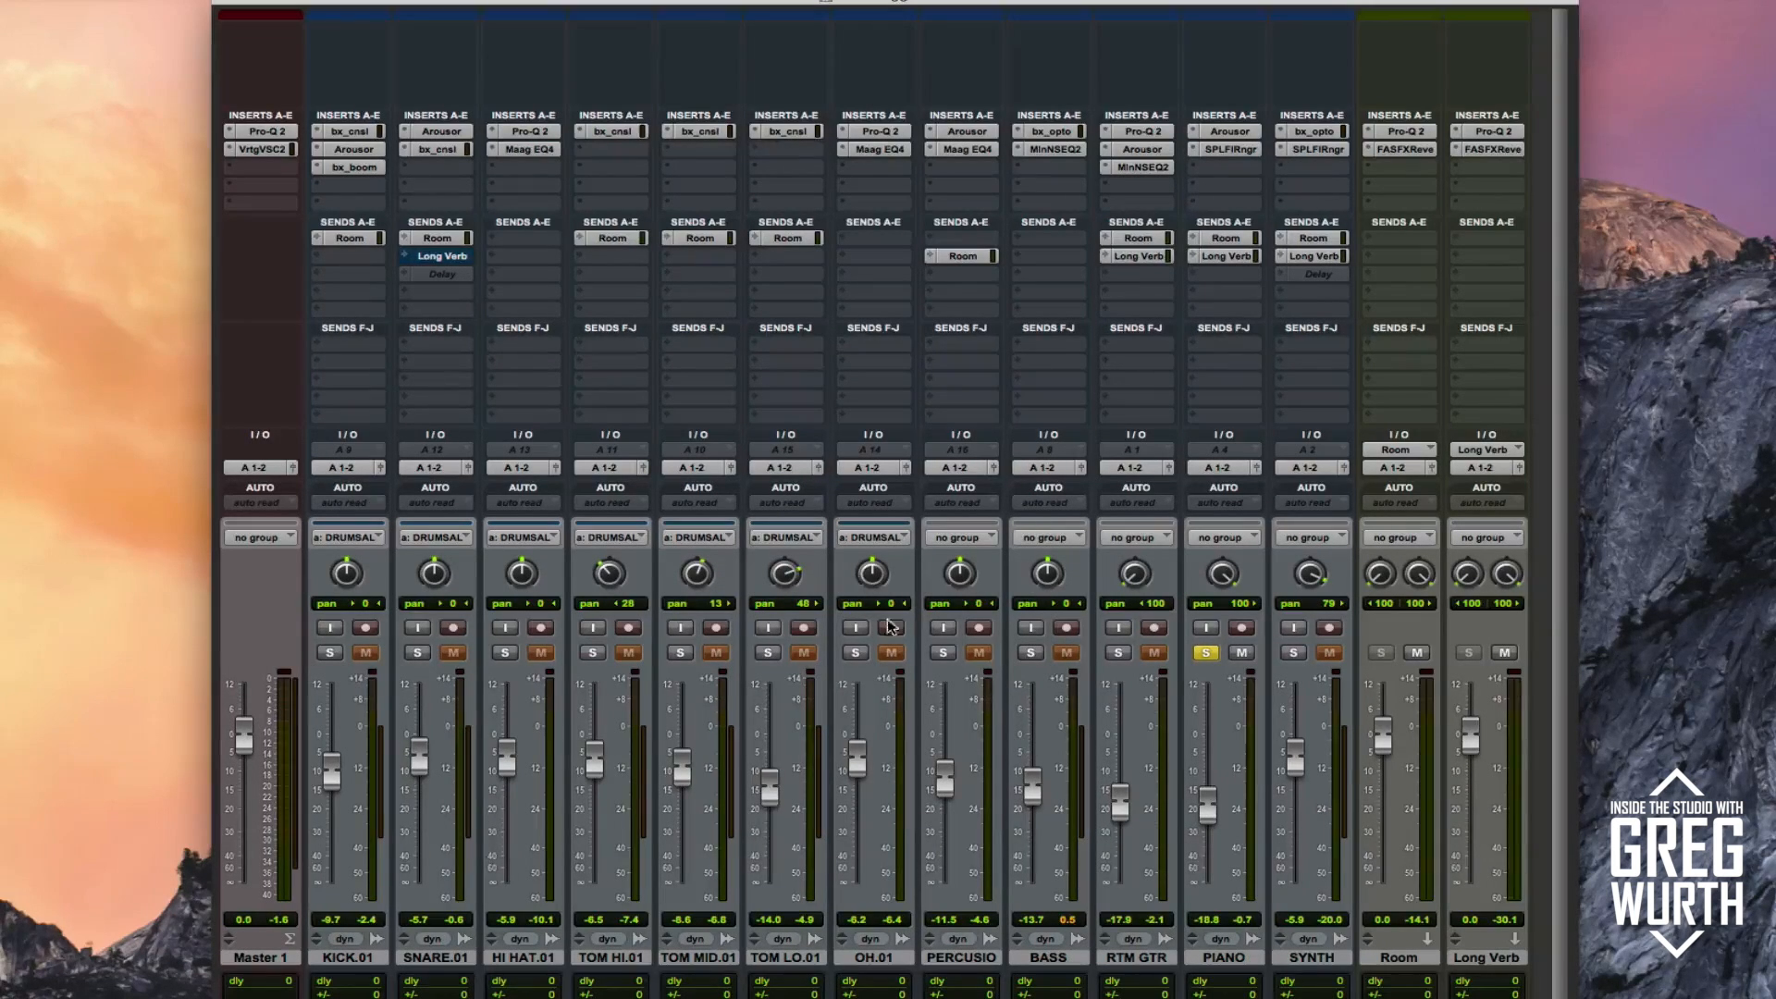
left_click(1231, 563)
left_click(1129, 585)
left_click(1234, 132)
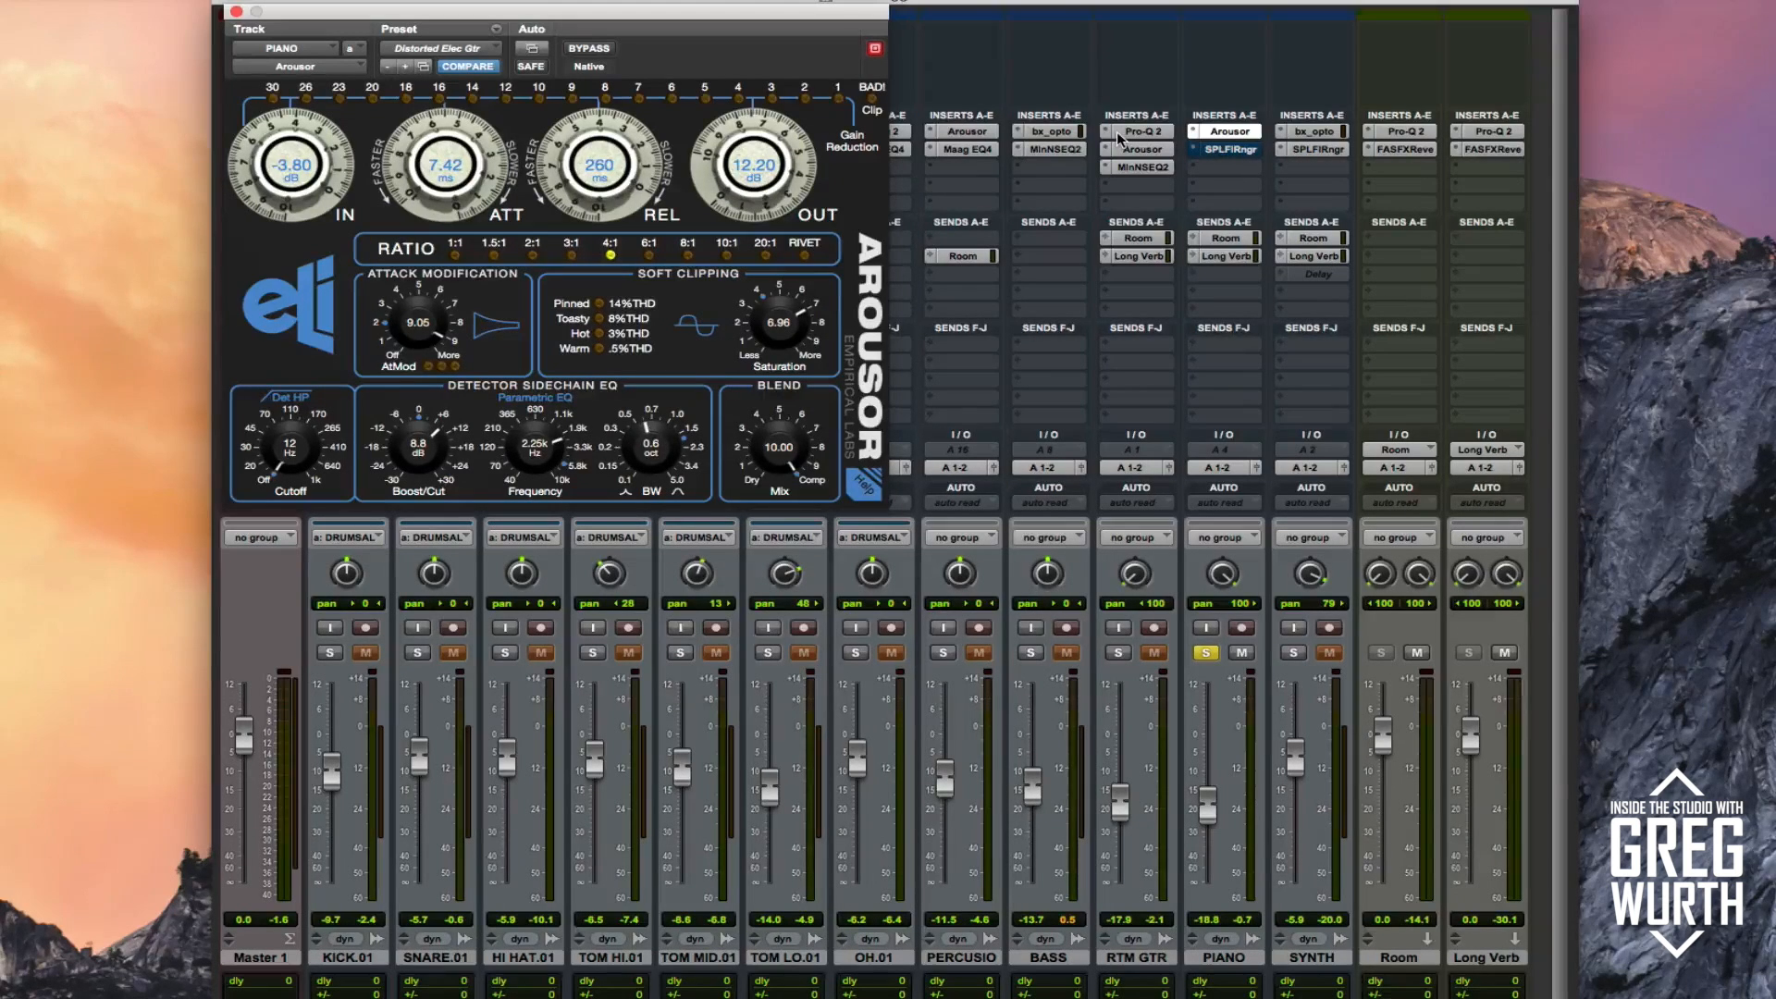
left_click_drag(671, 15, 980, 0)
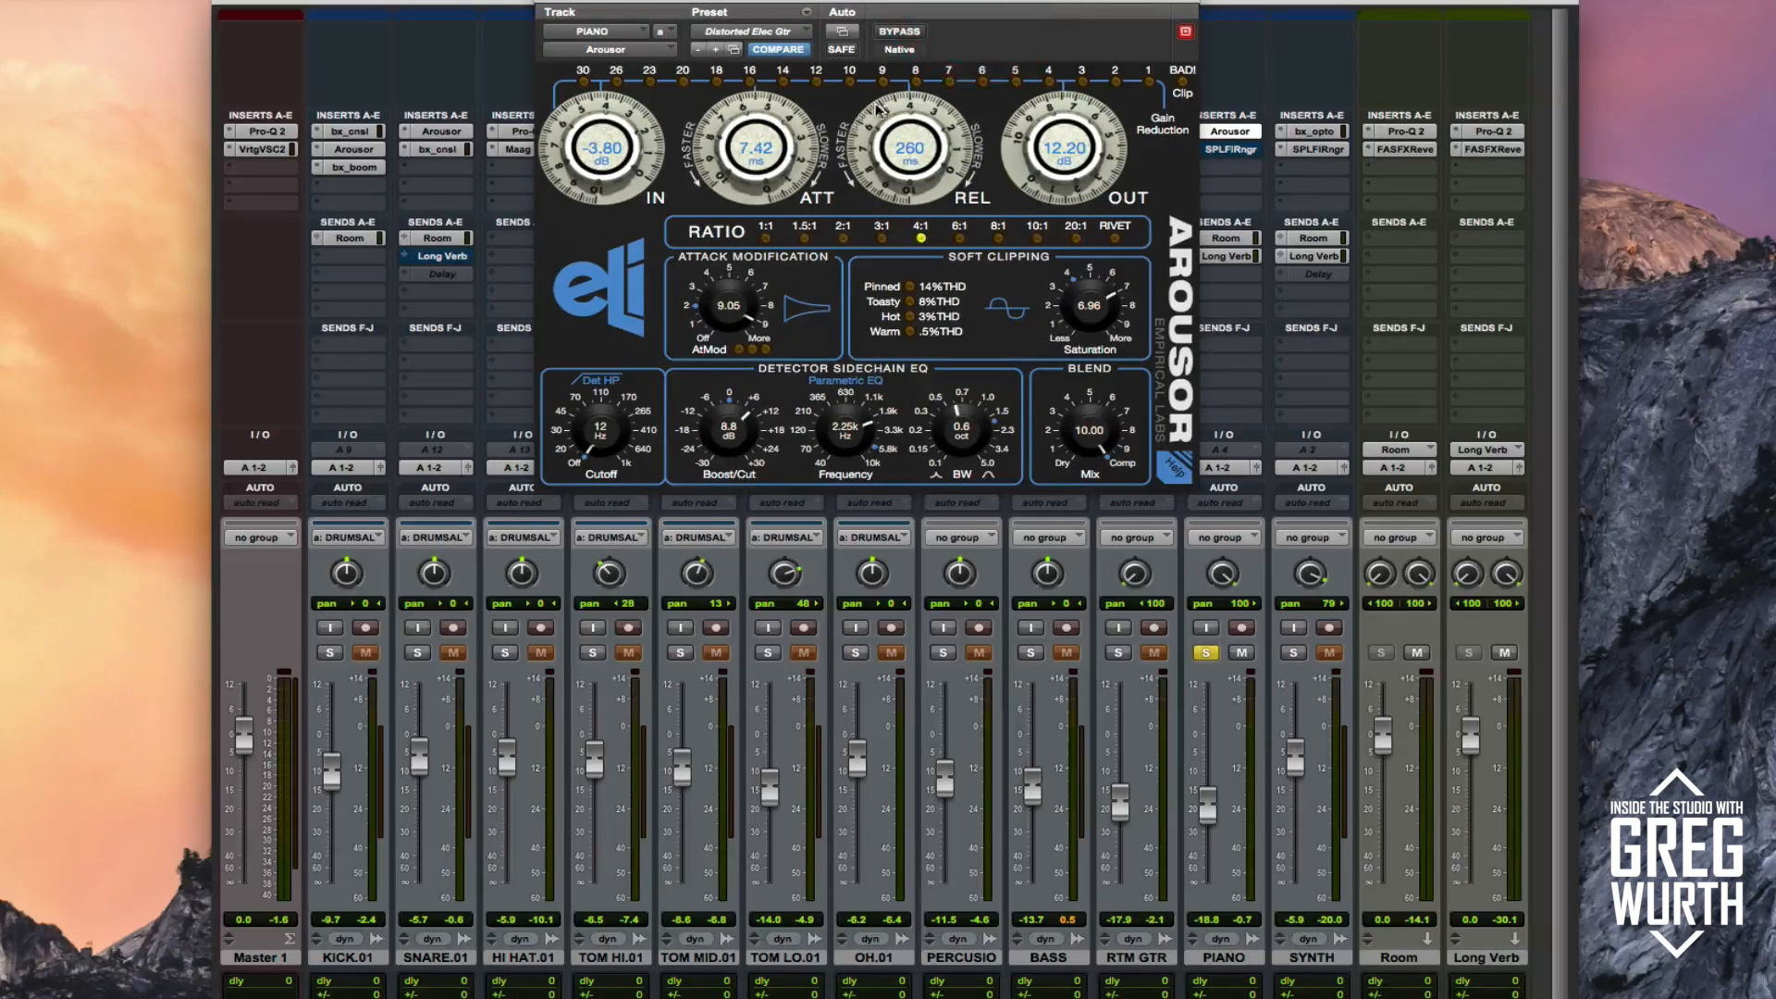
- Compare the piano's Arousor bypassed and active during playback, then leave it active and close it
left_click(899, 33)
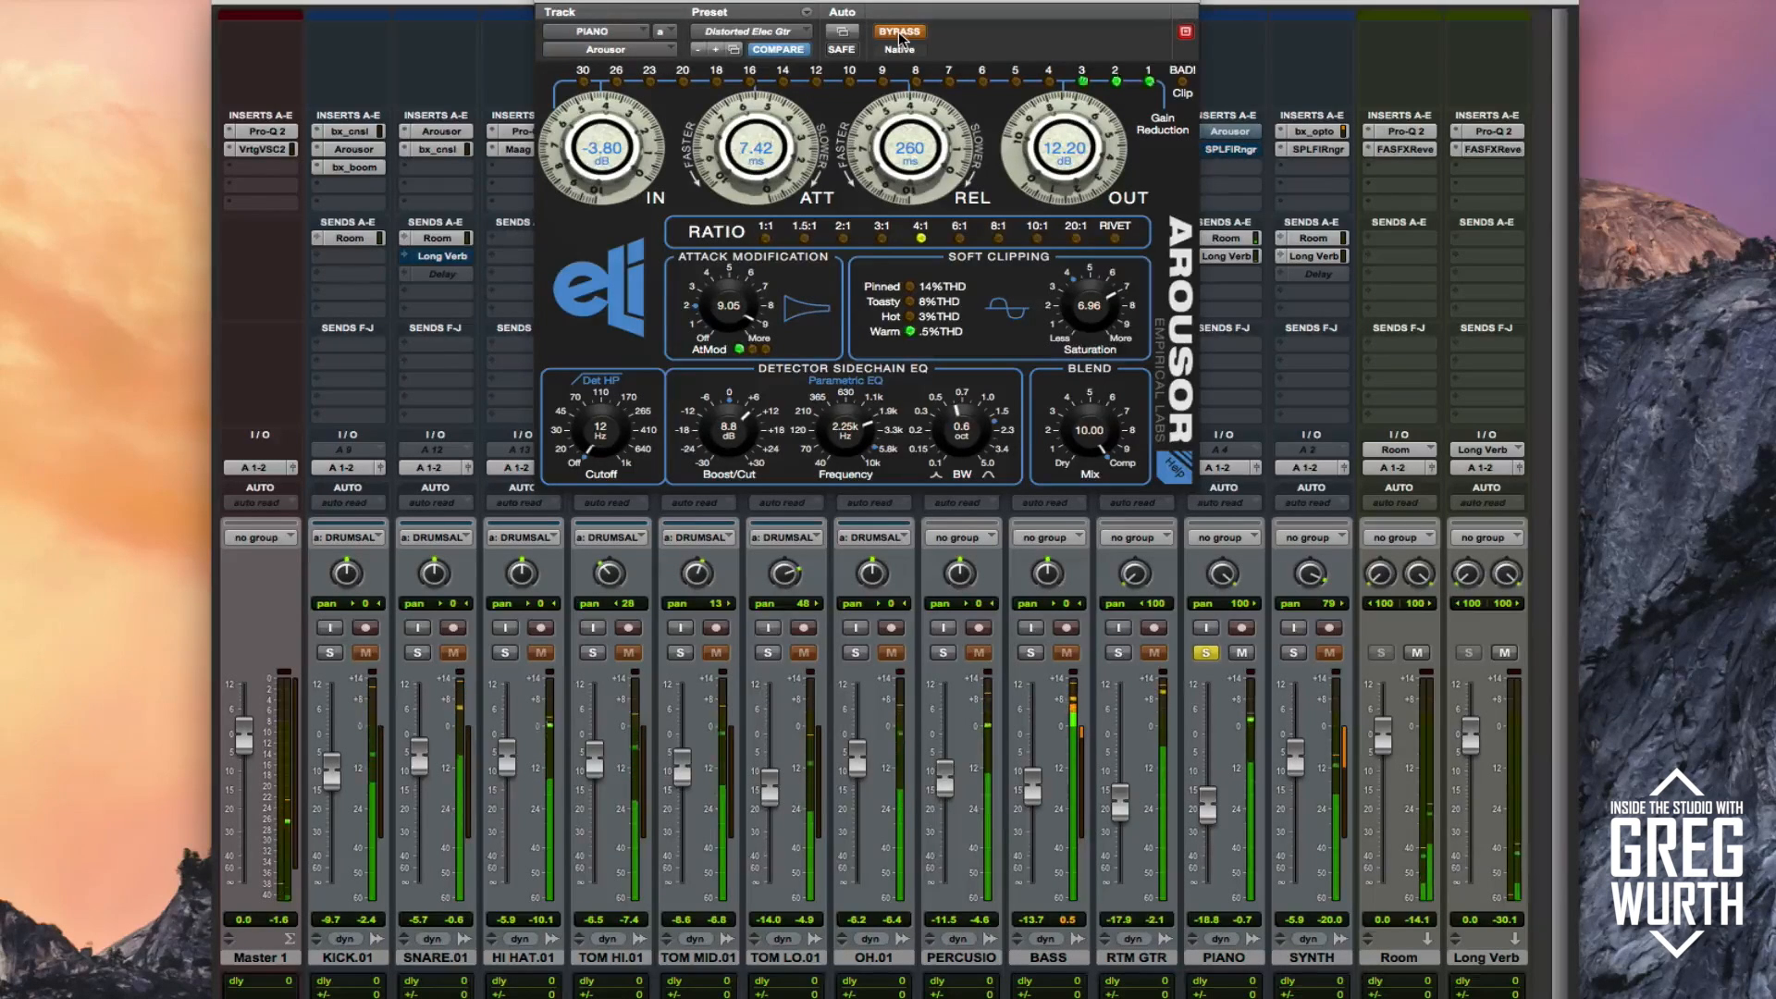
left_click(899, 34)
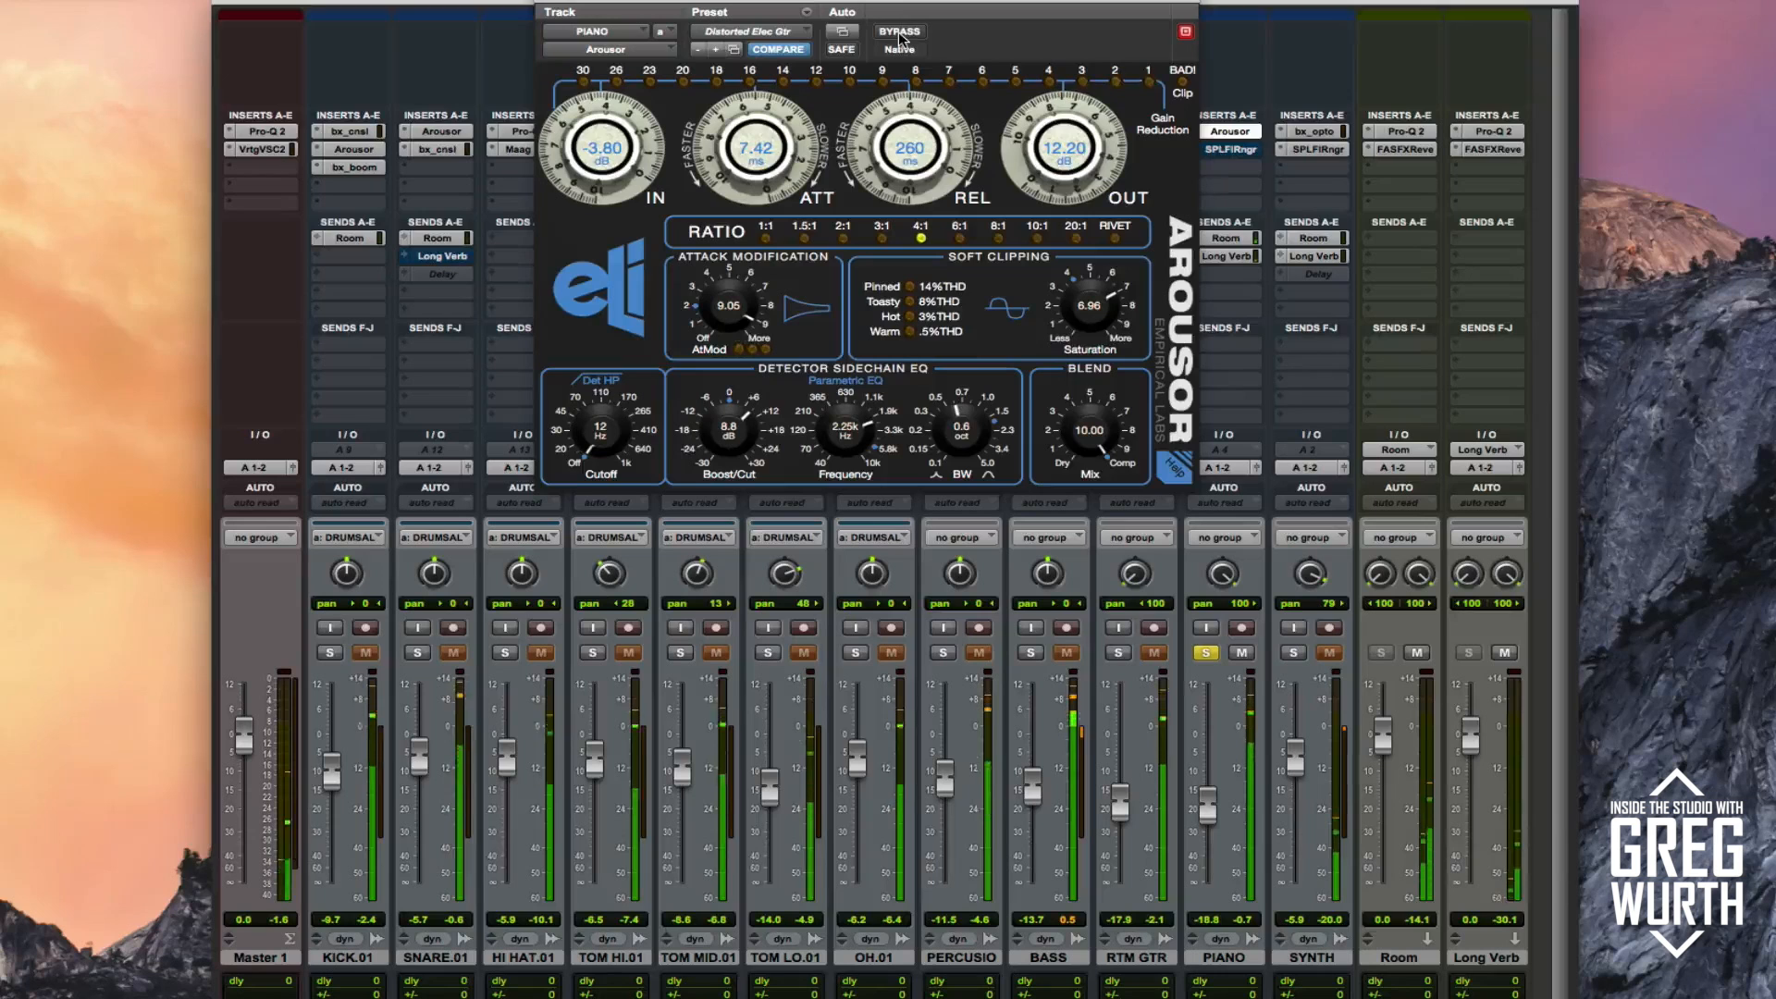
left_click(899, 34)
left_click(899, 33)
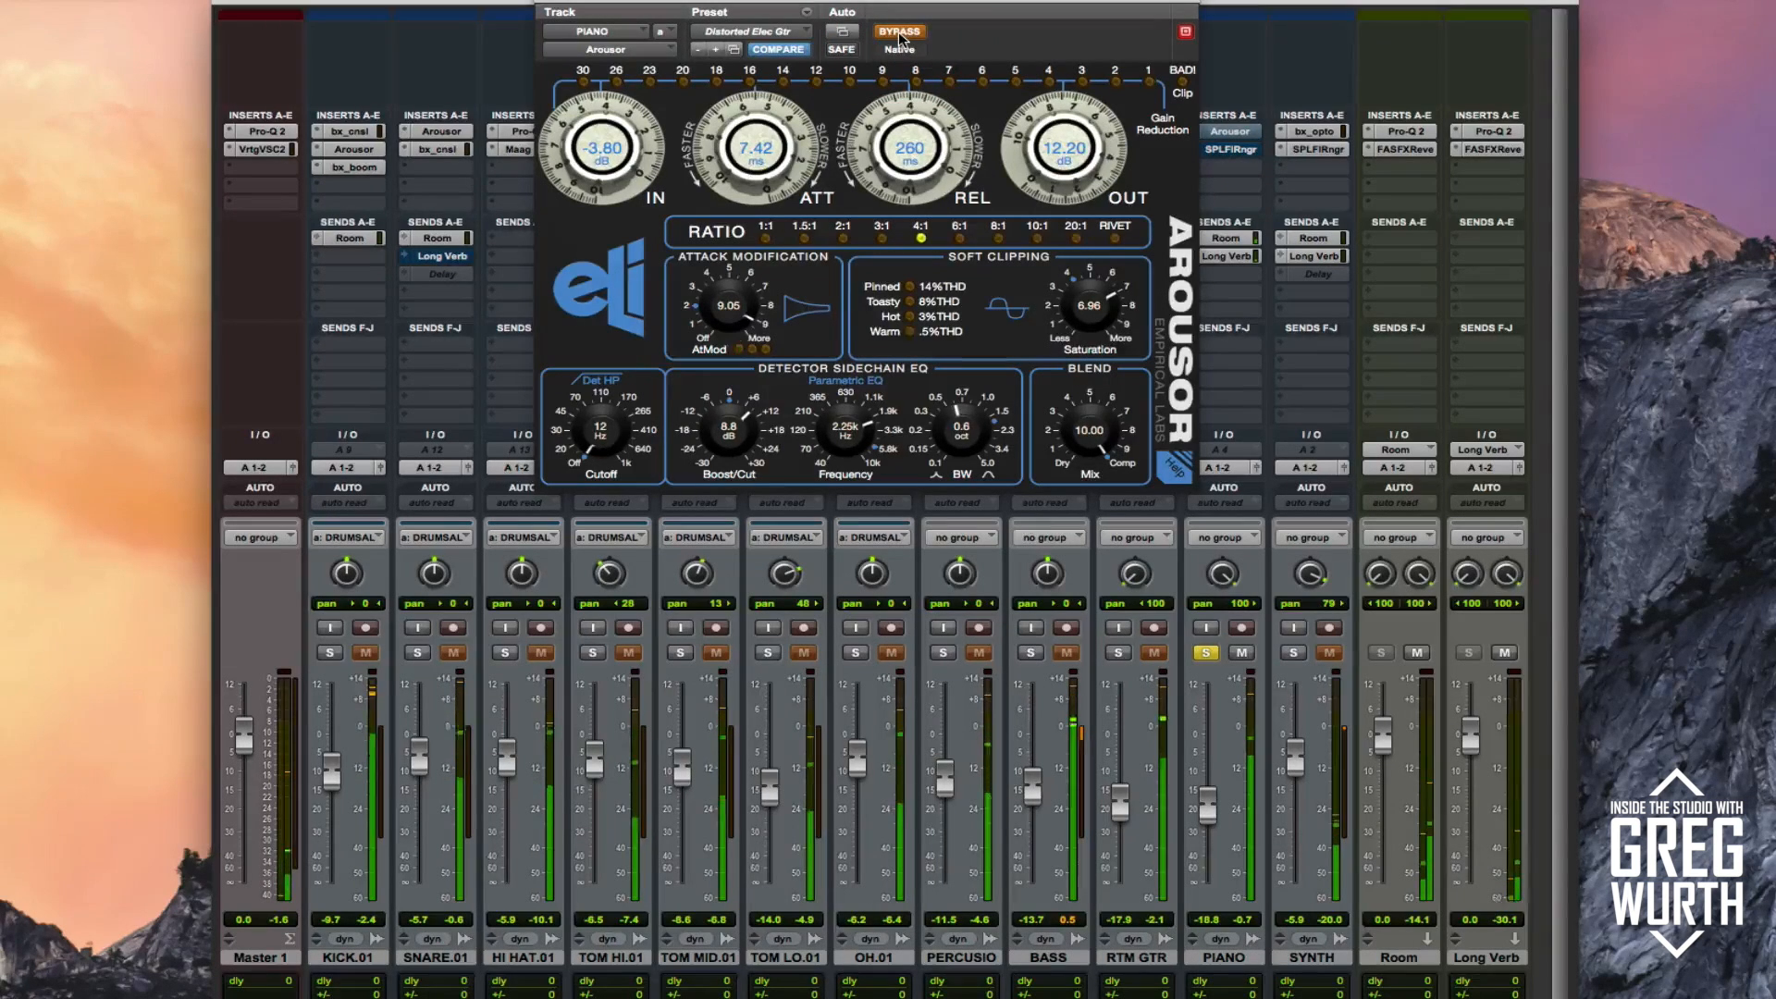
left_click(899, 33)
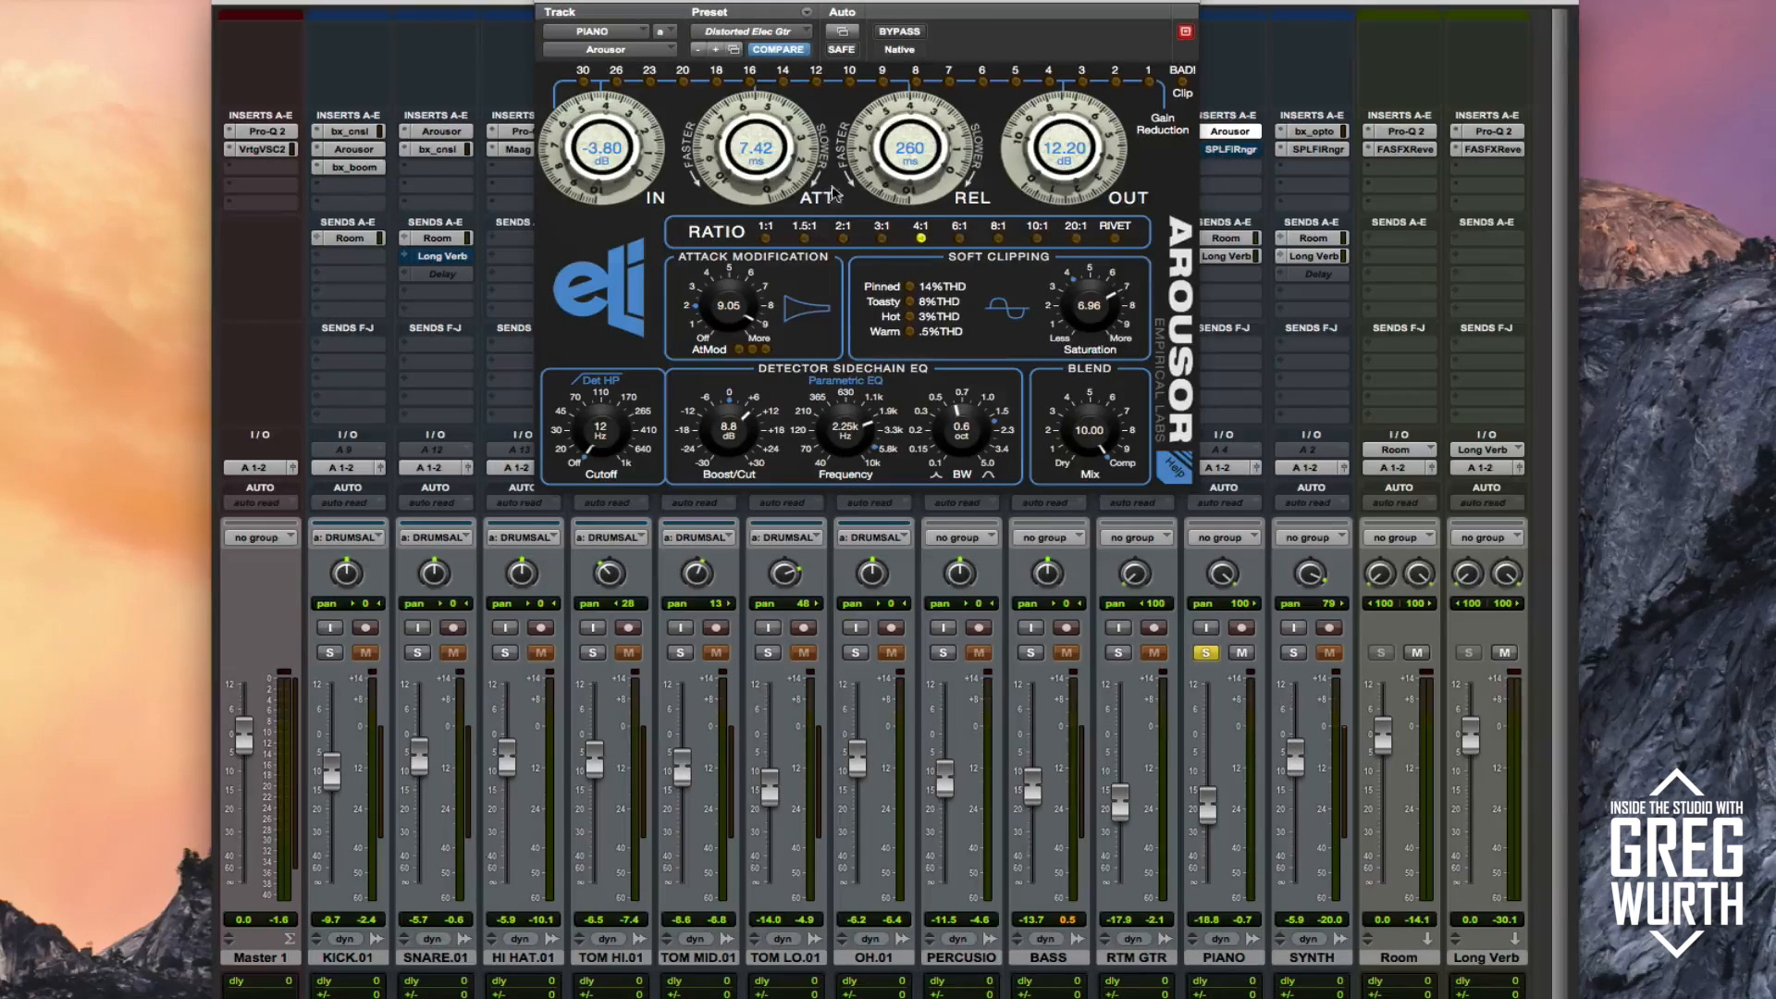
left_click(545, 3)
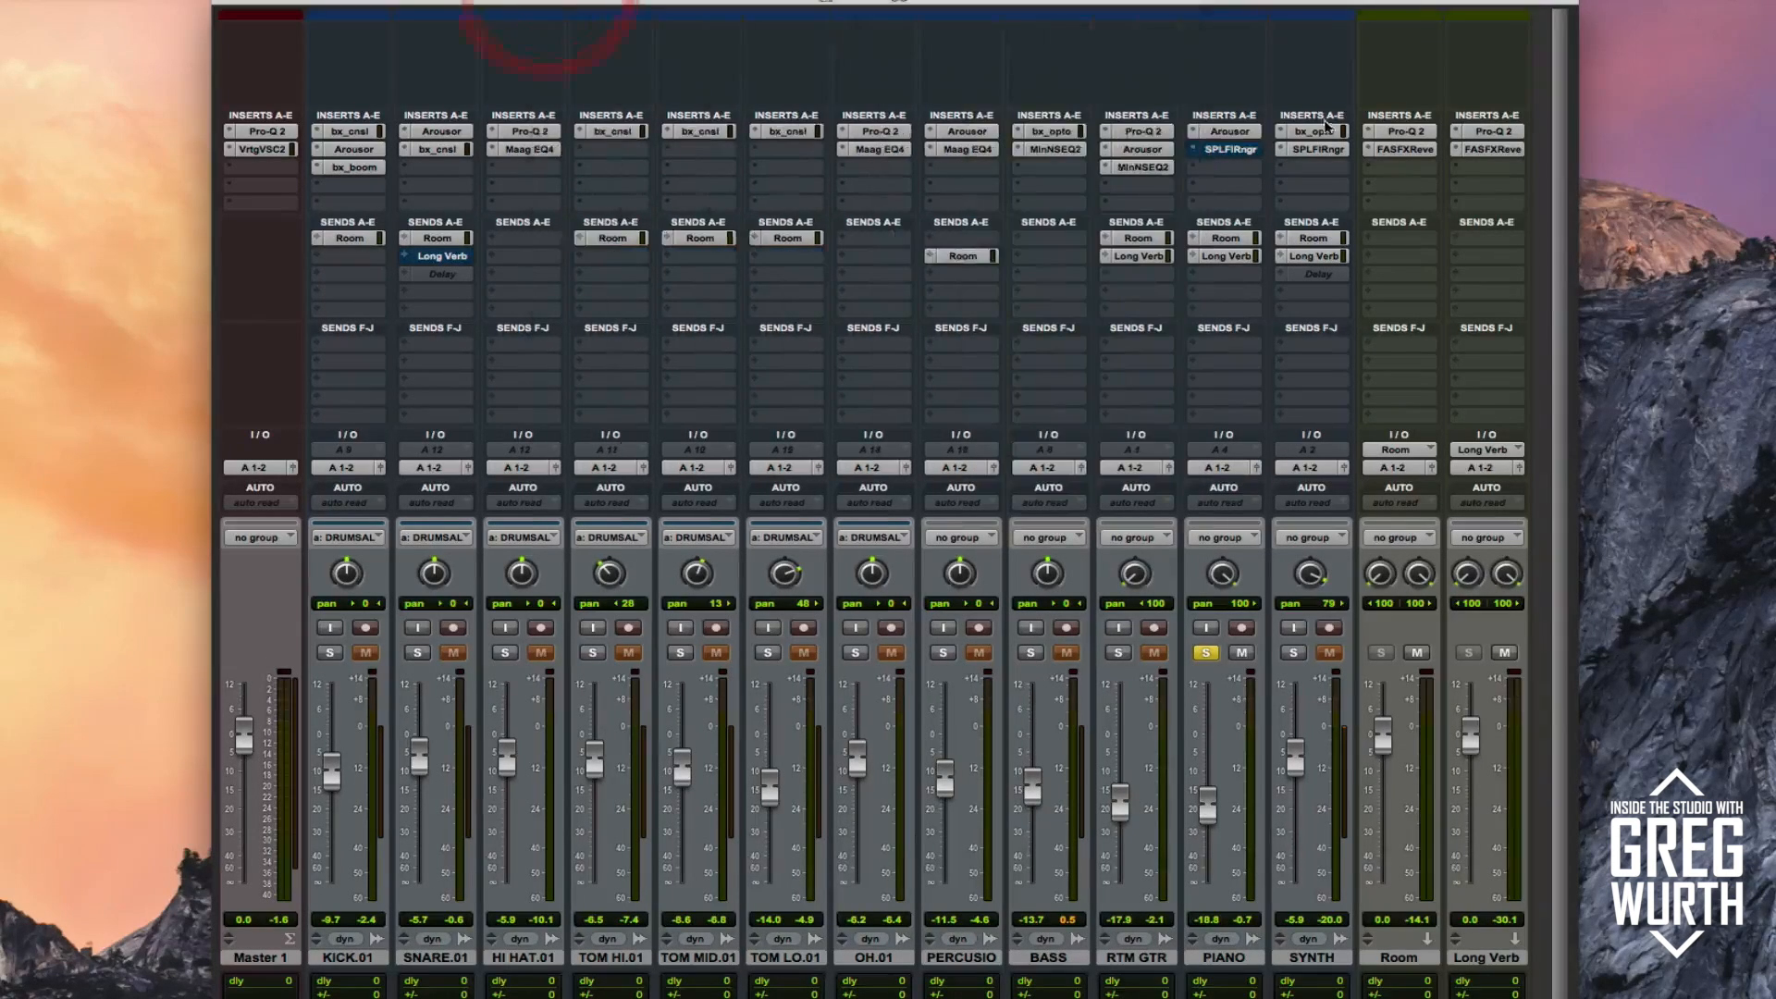
- Compare the piano's SPL Full Ranger active and bypassed during playback, leave it active, close it and clear the piano solo
left_click(1232, 149)
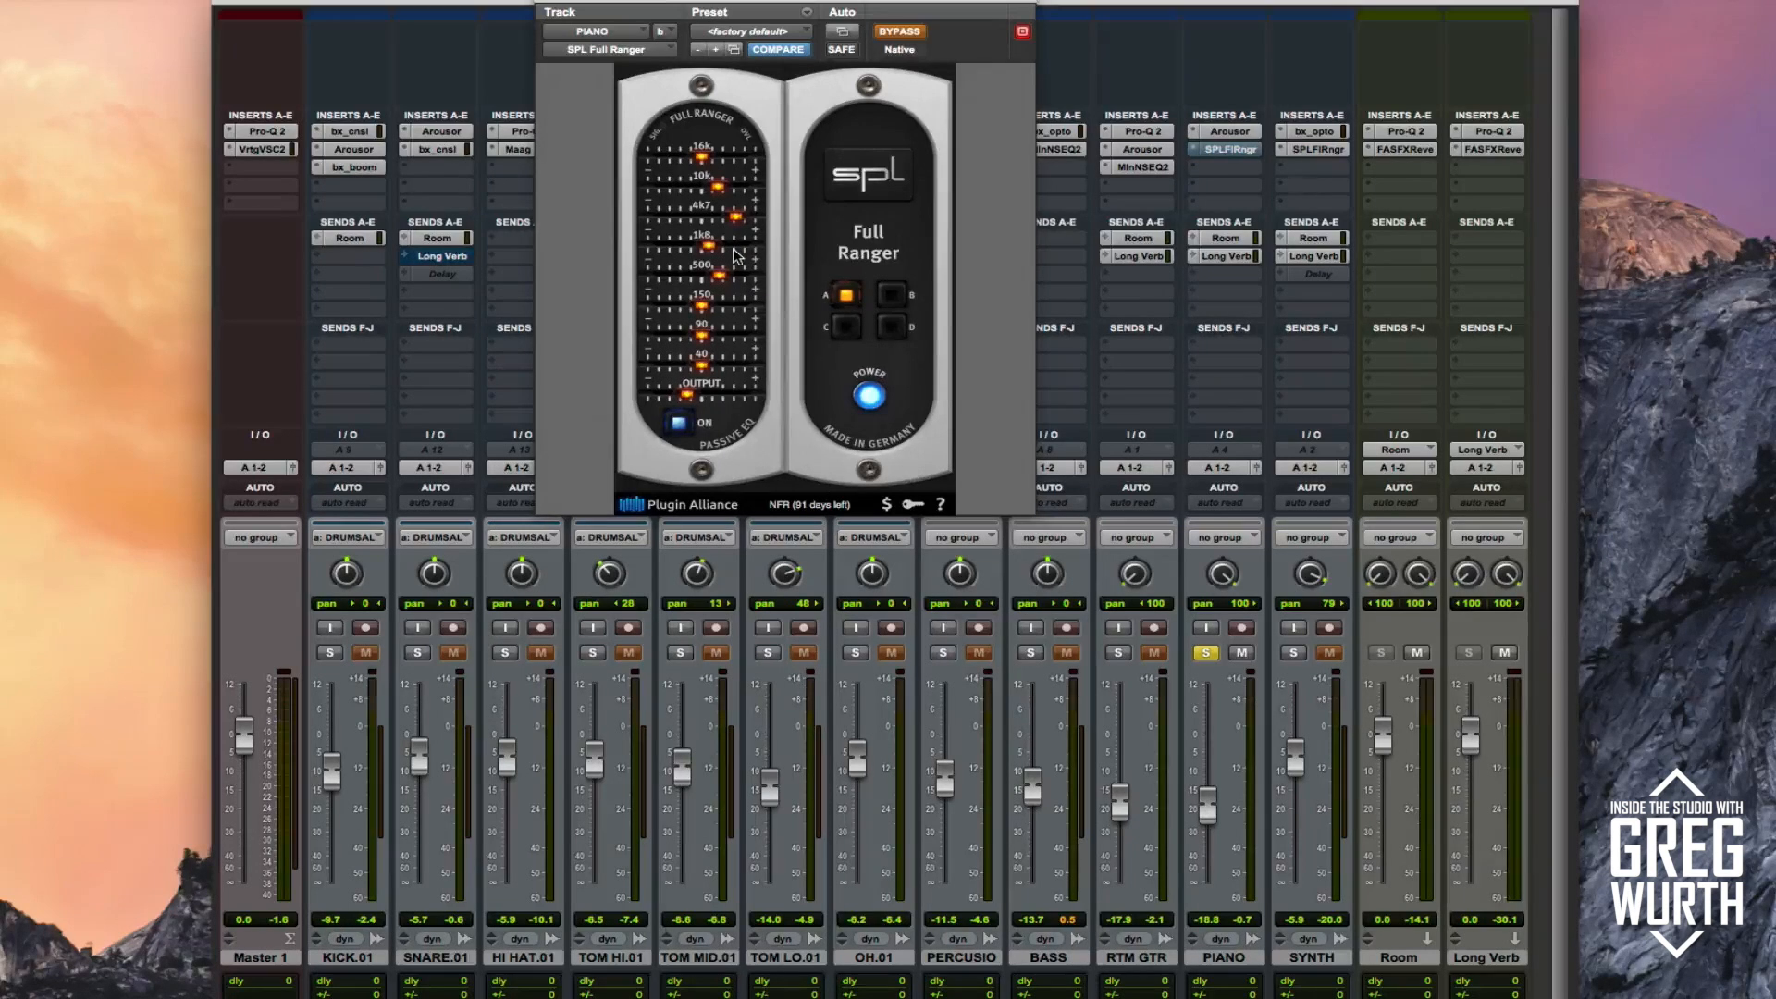
left_click(893, 33)
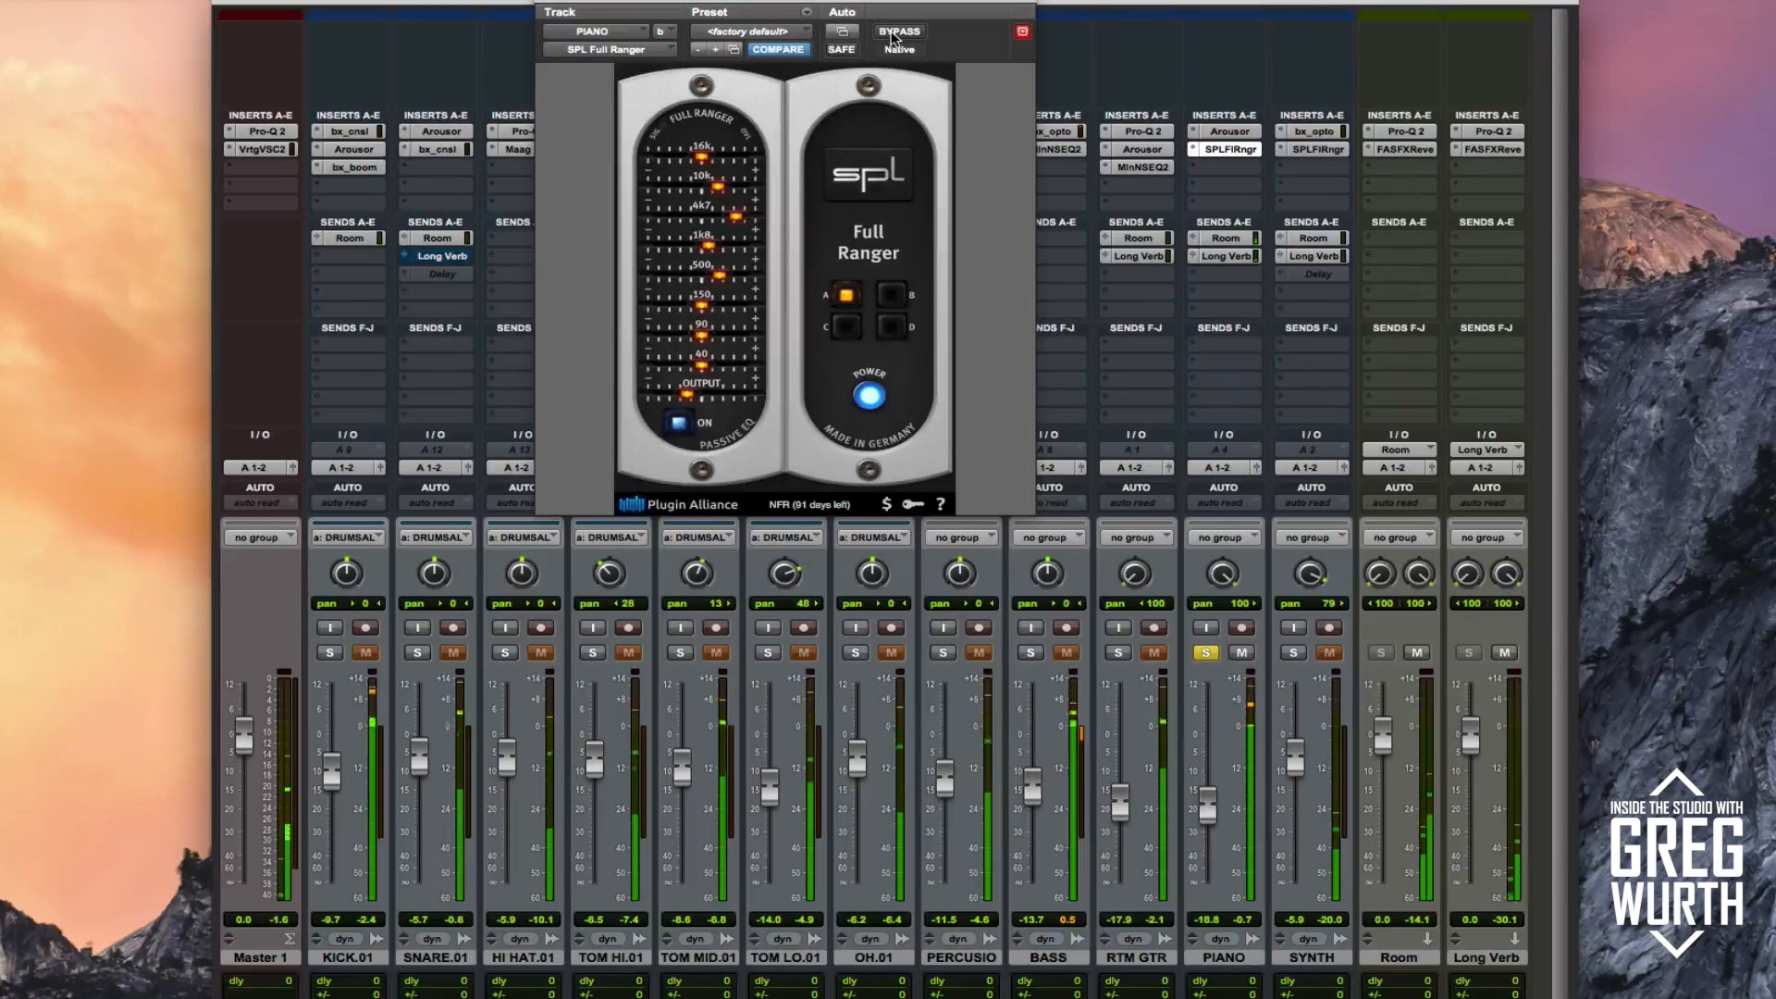
left_click(893, 33)
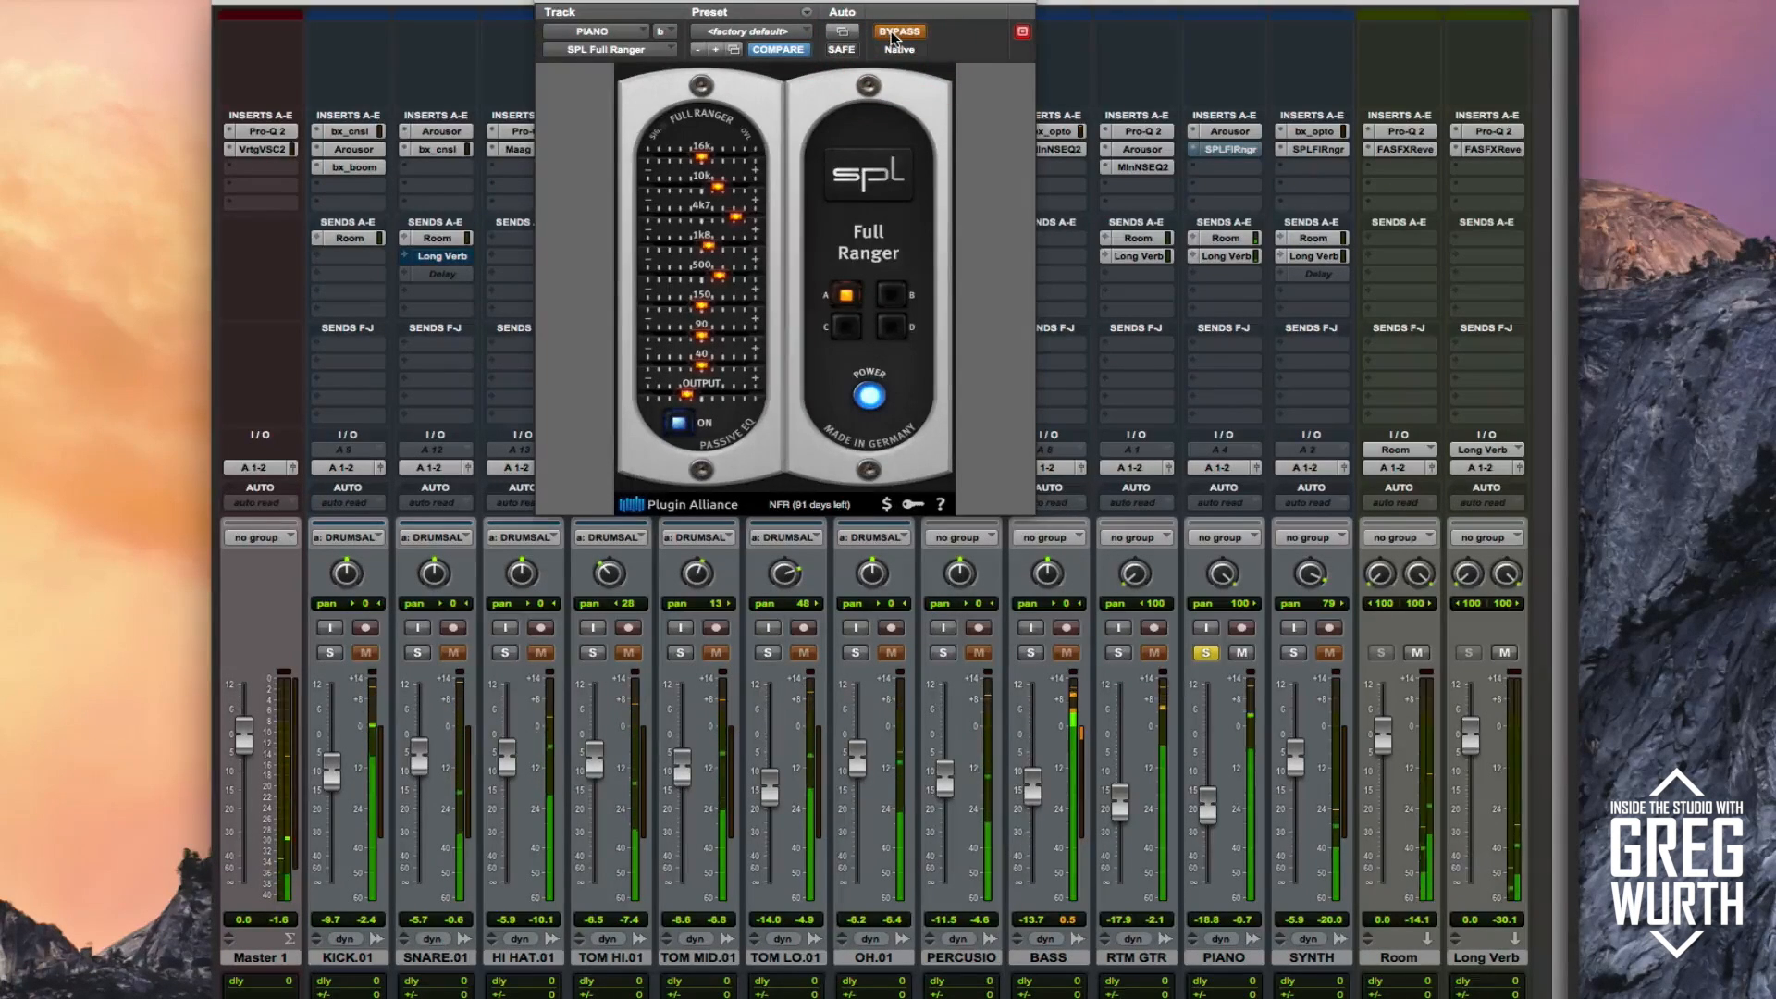
left_click(892, 33)
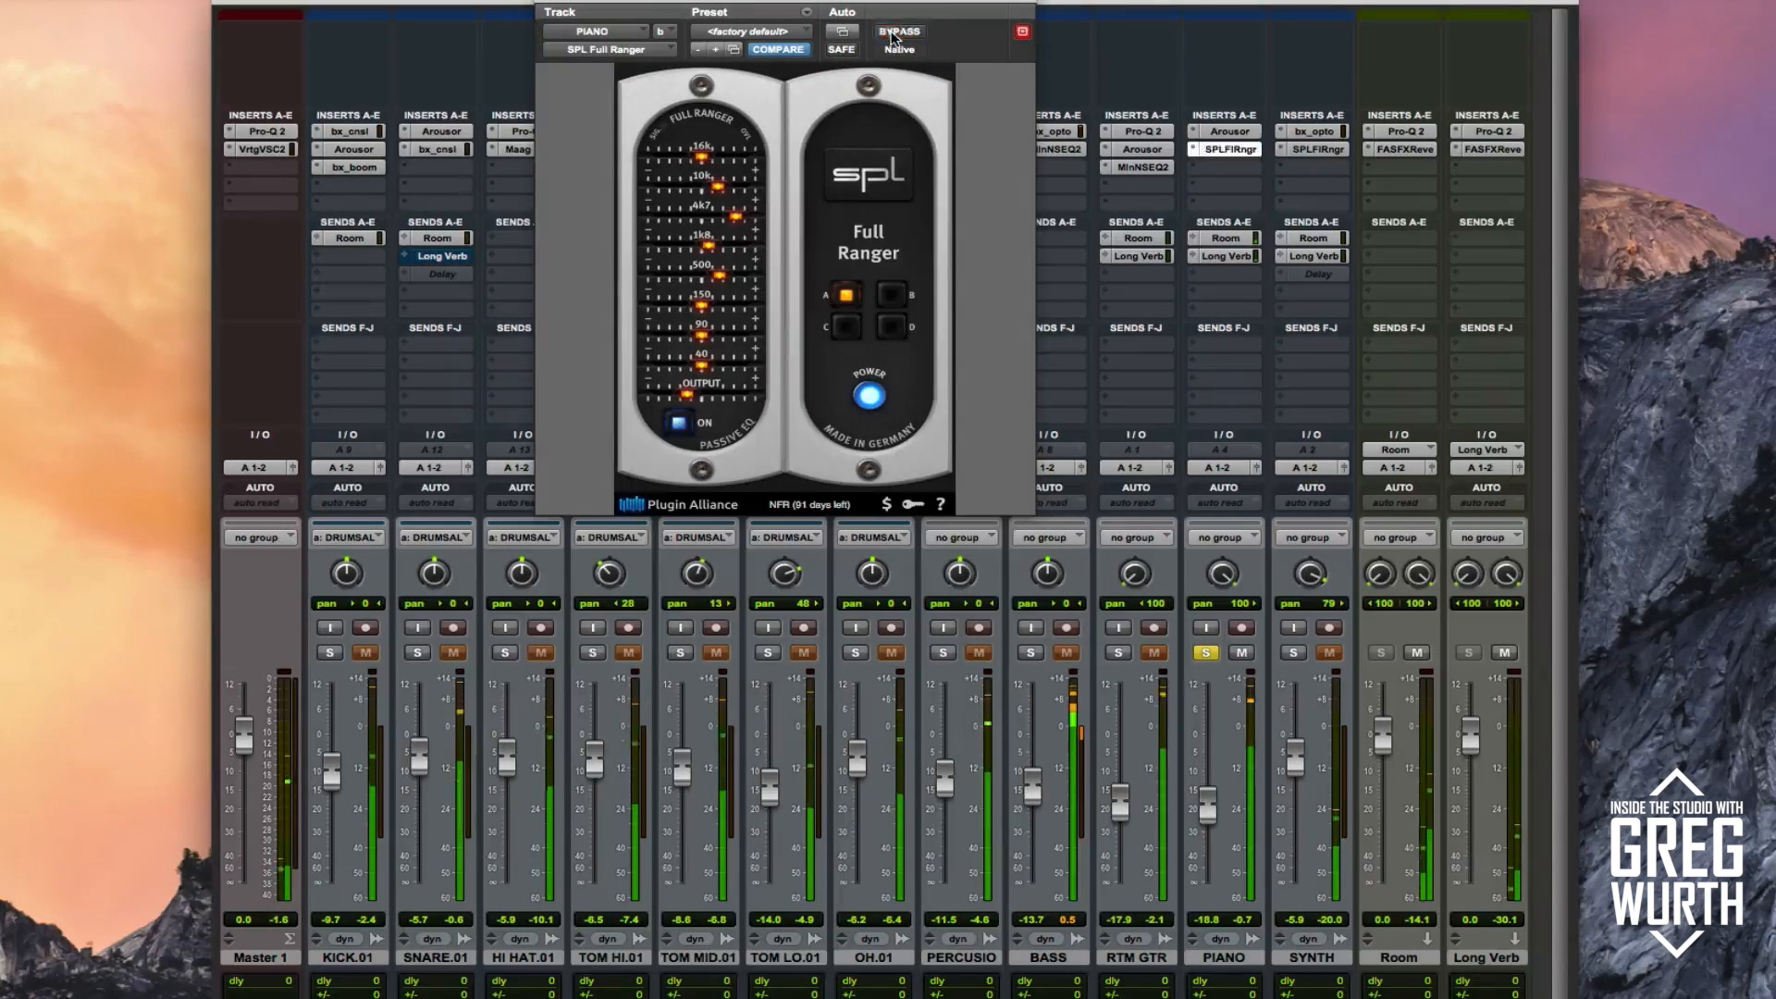
left_click(553, 3)
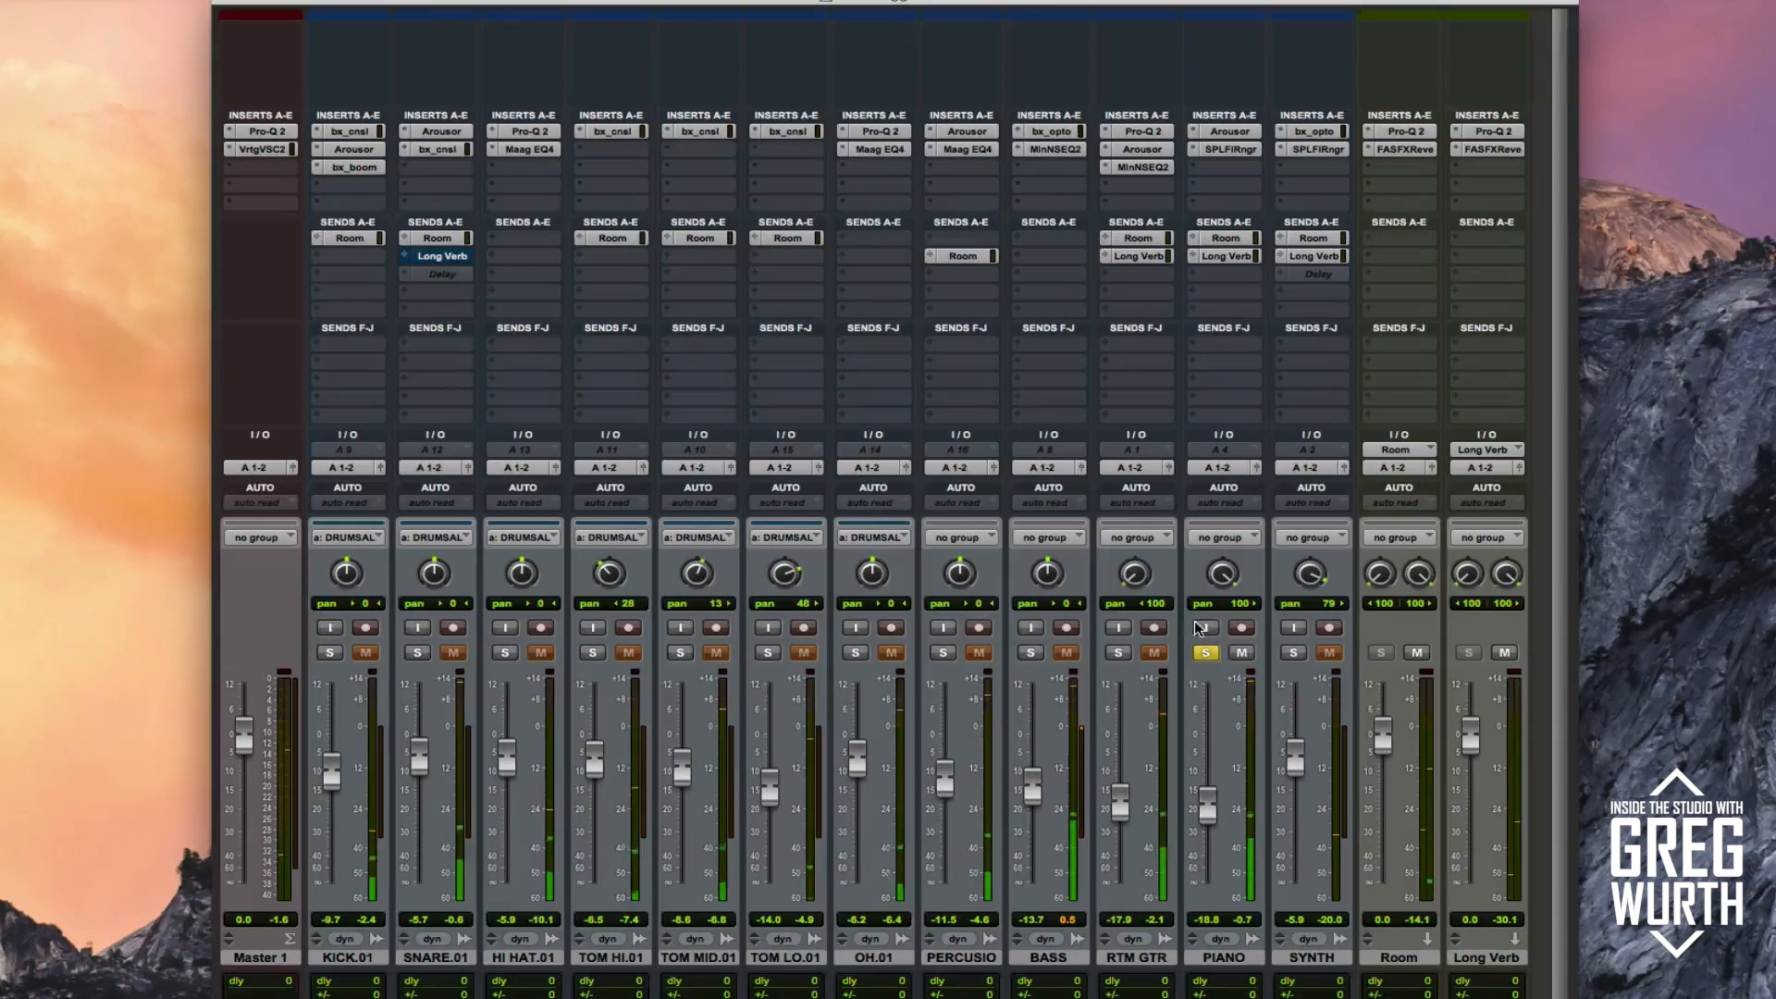
left_click(1205, 653)
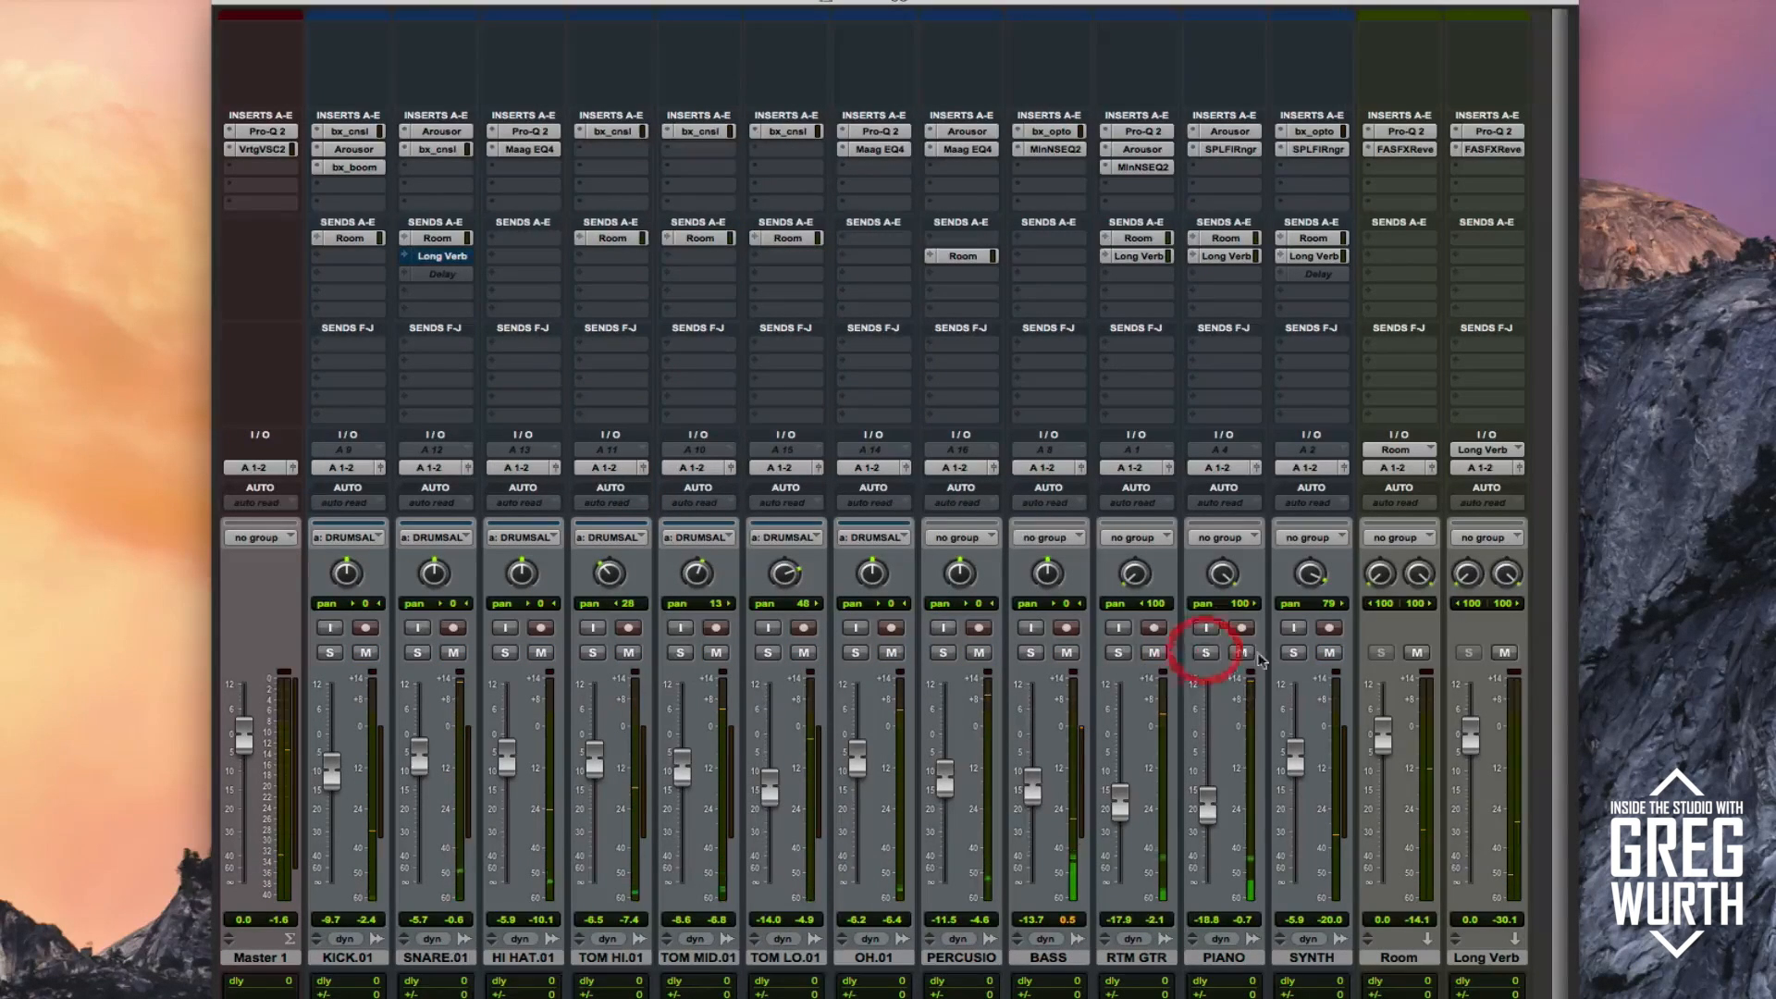
- Solo the SYNTH track, bypass its bx_opto and SPL Full Ranger inserts, and play it unprocessed
left_click(1328, 653)
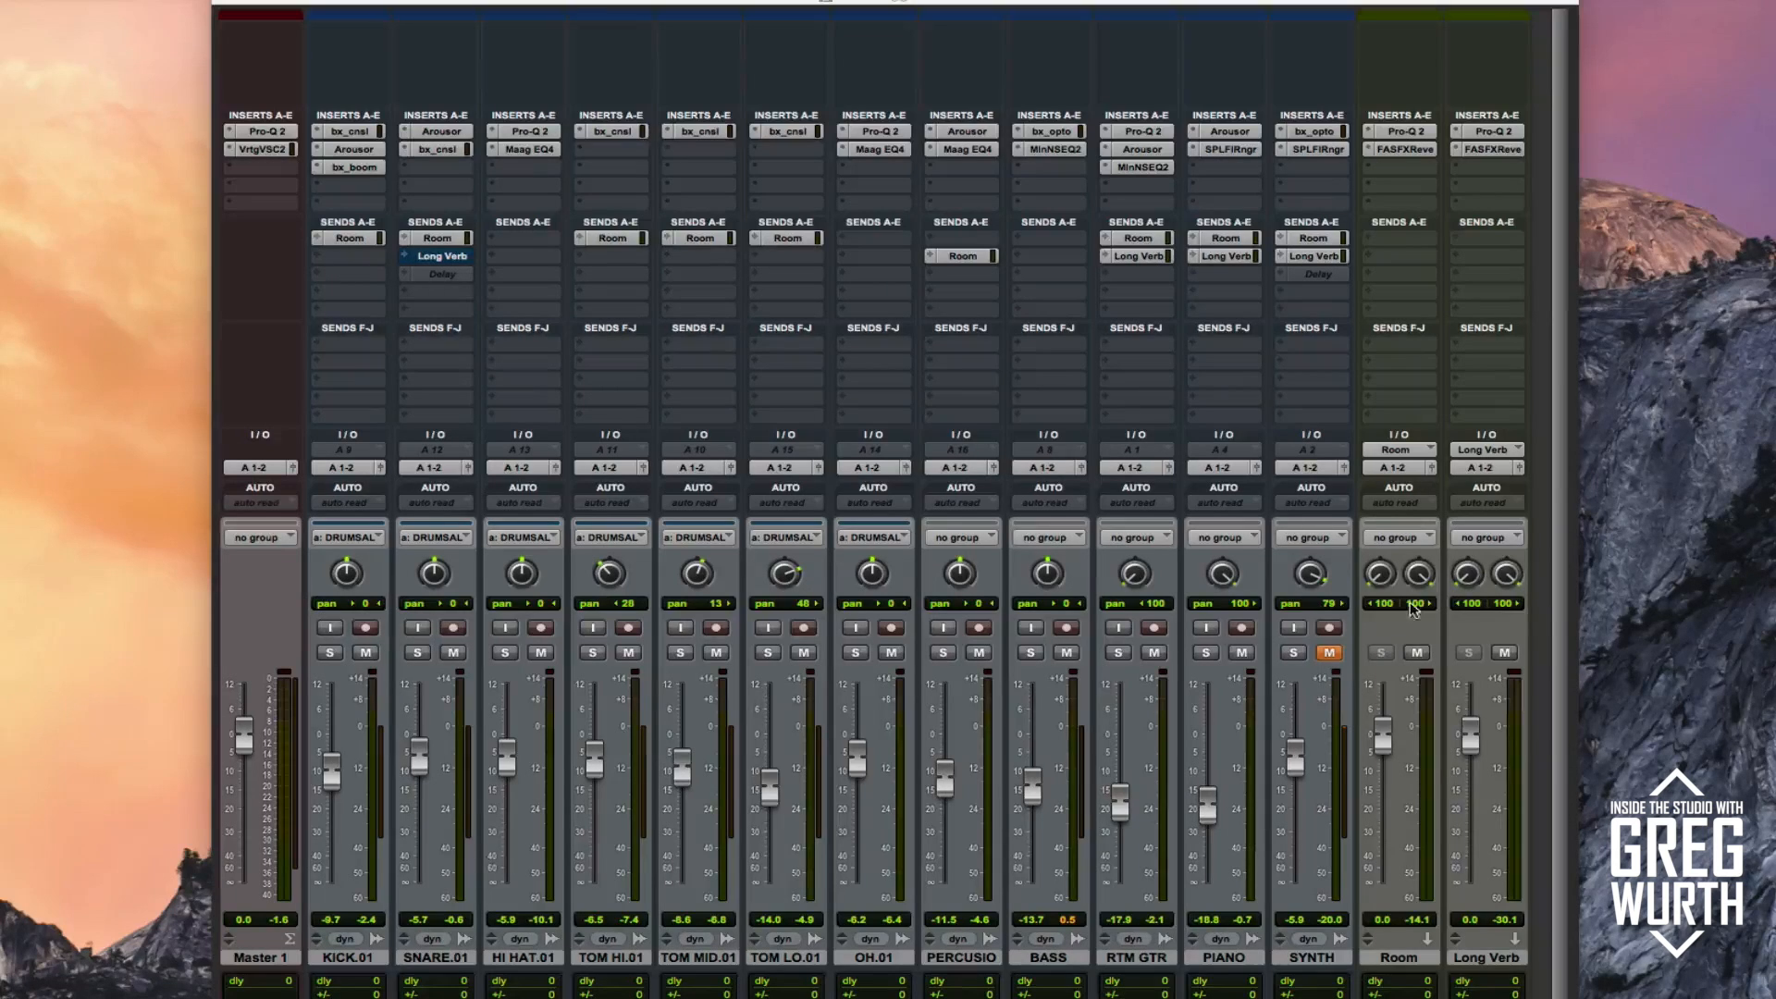
left_click(1329, 653)
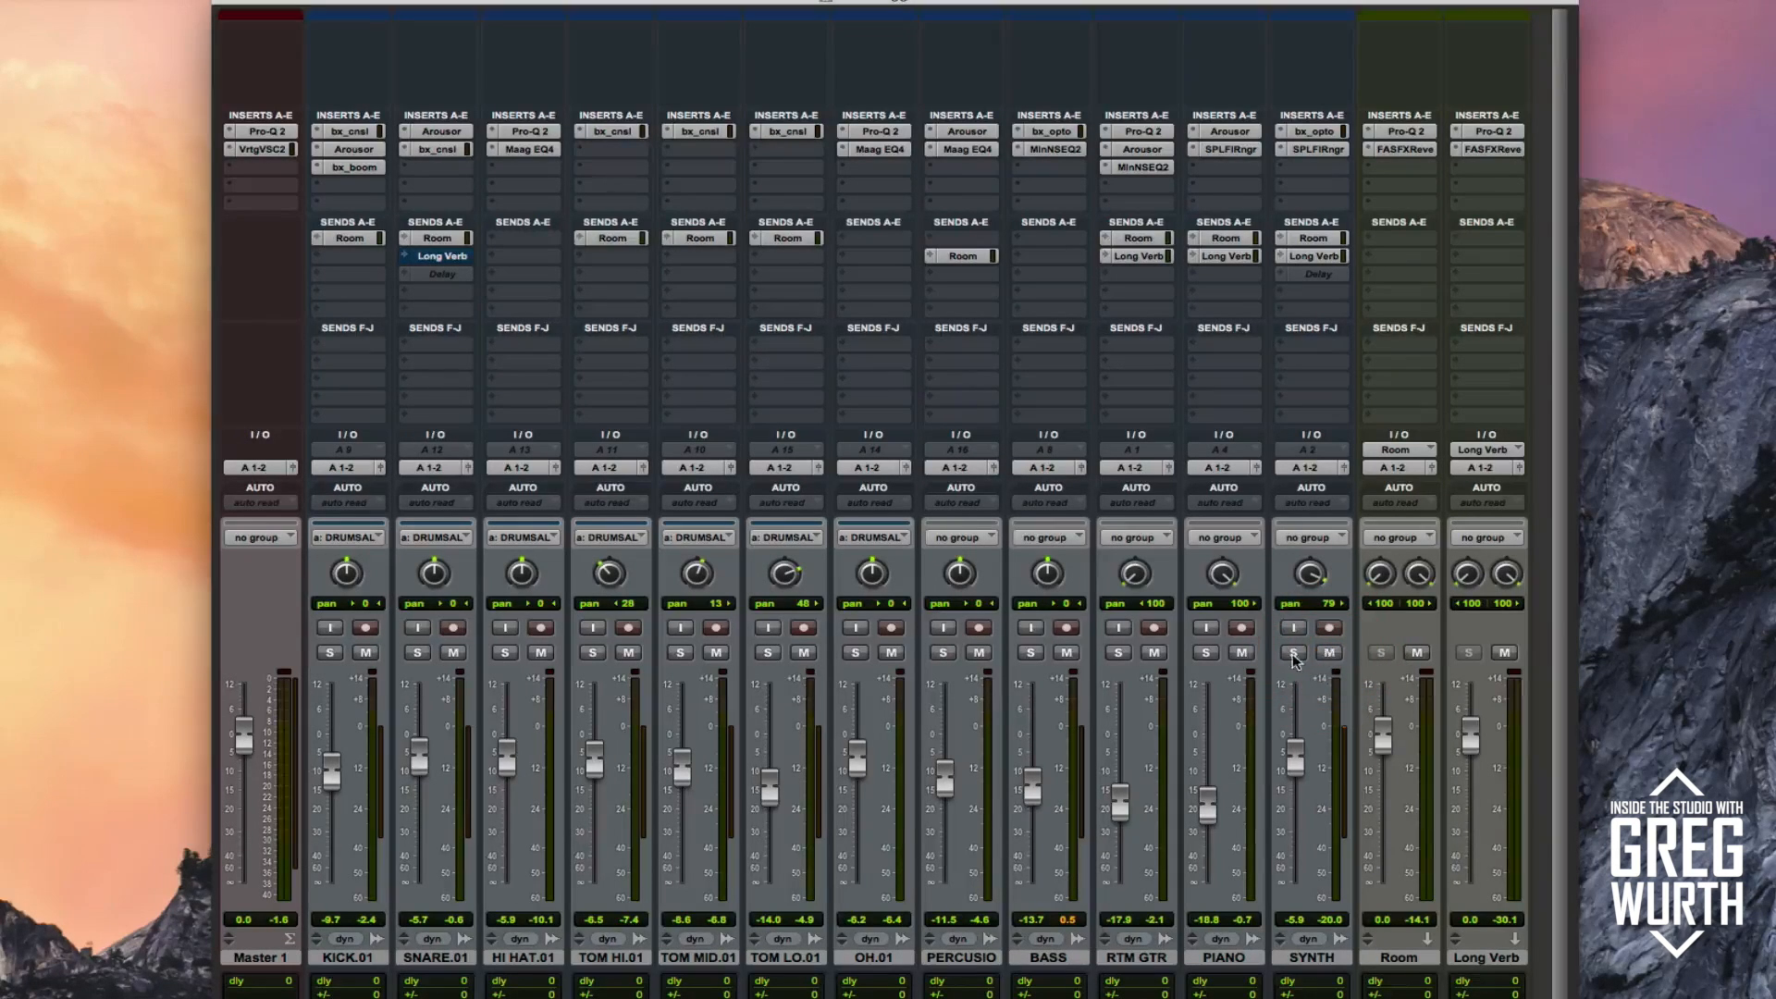
left_click(1293, 653)
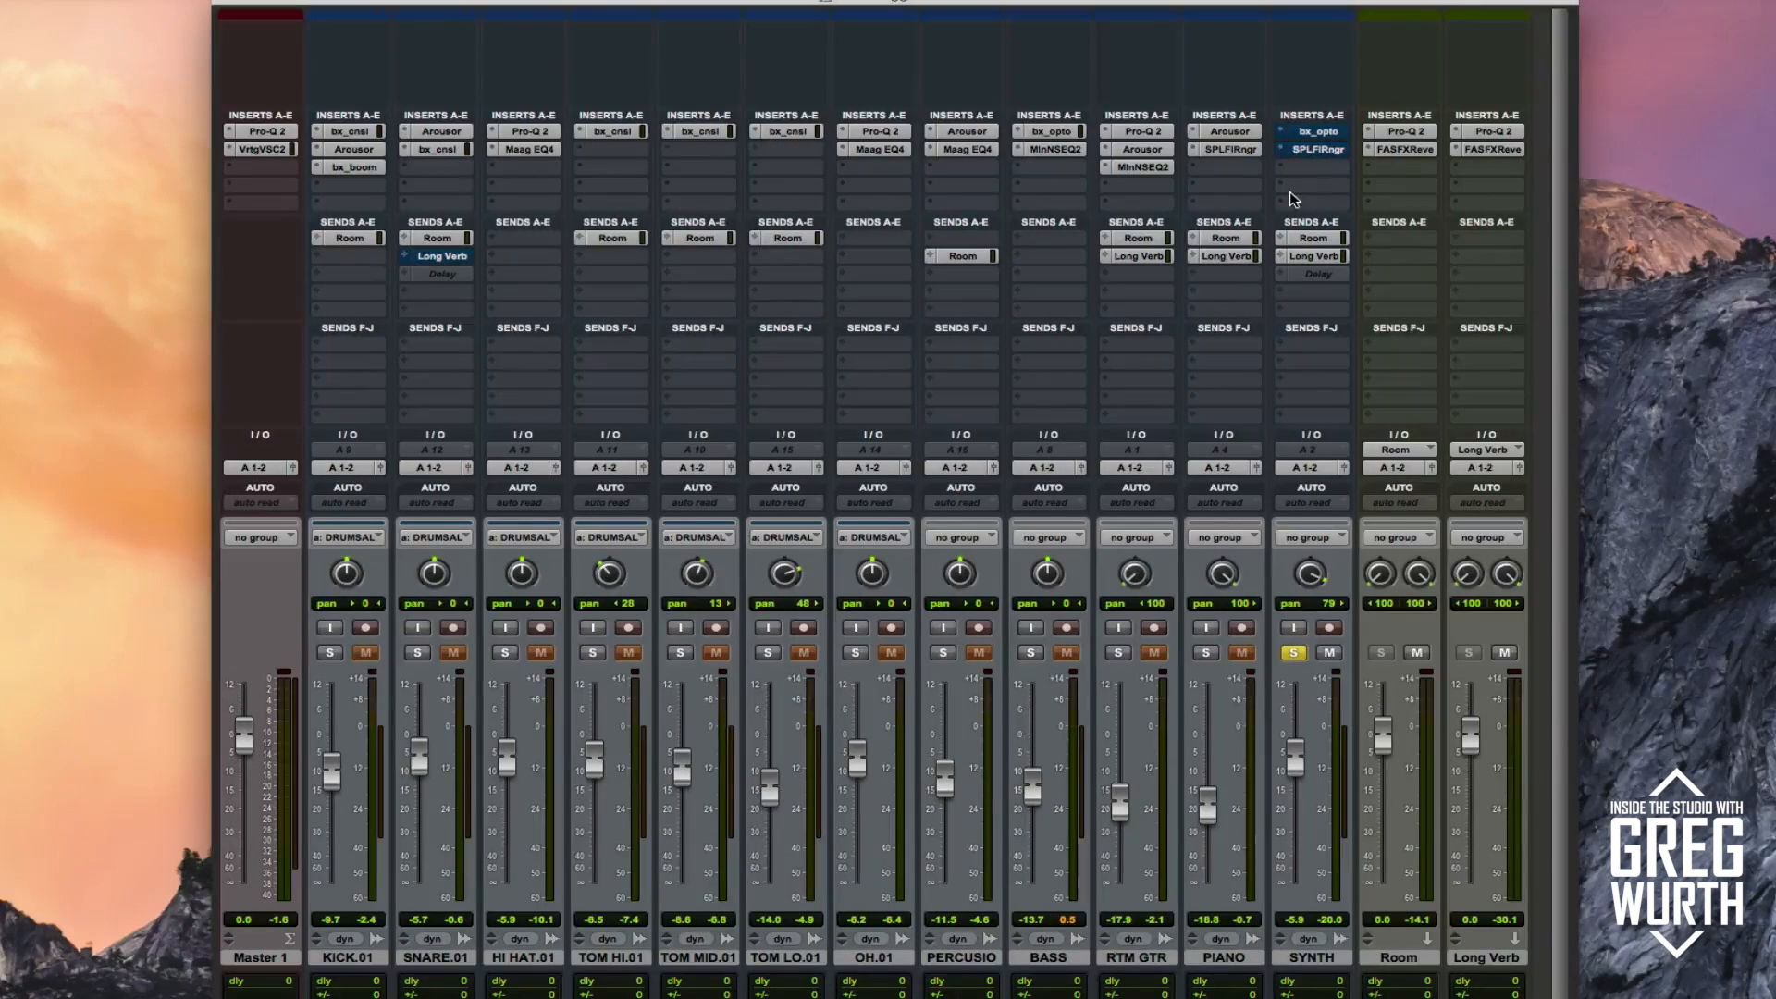
key("space")
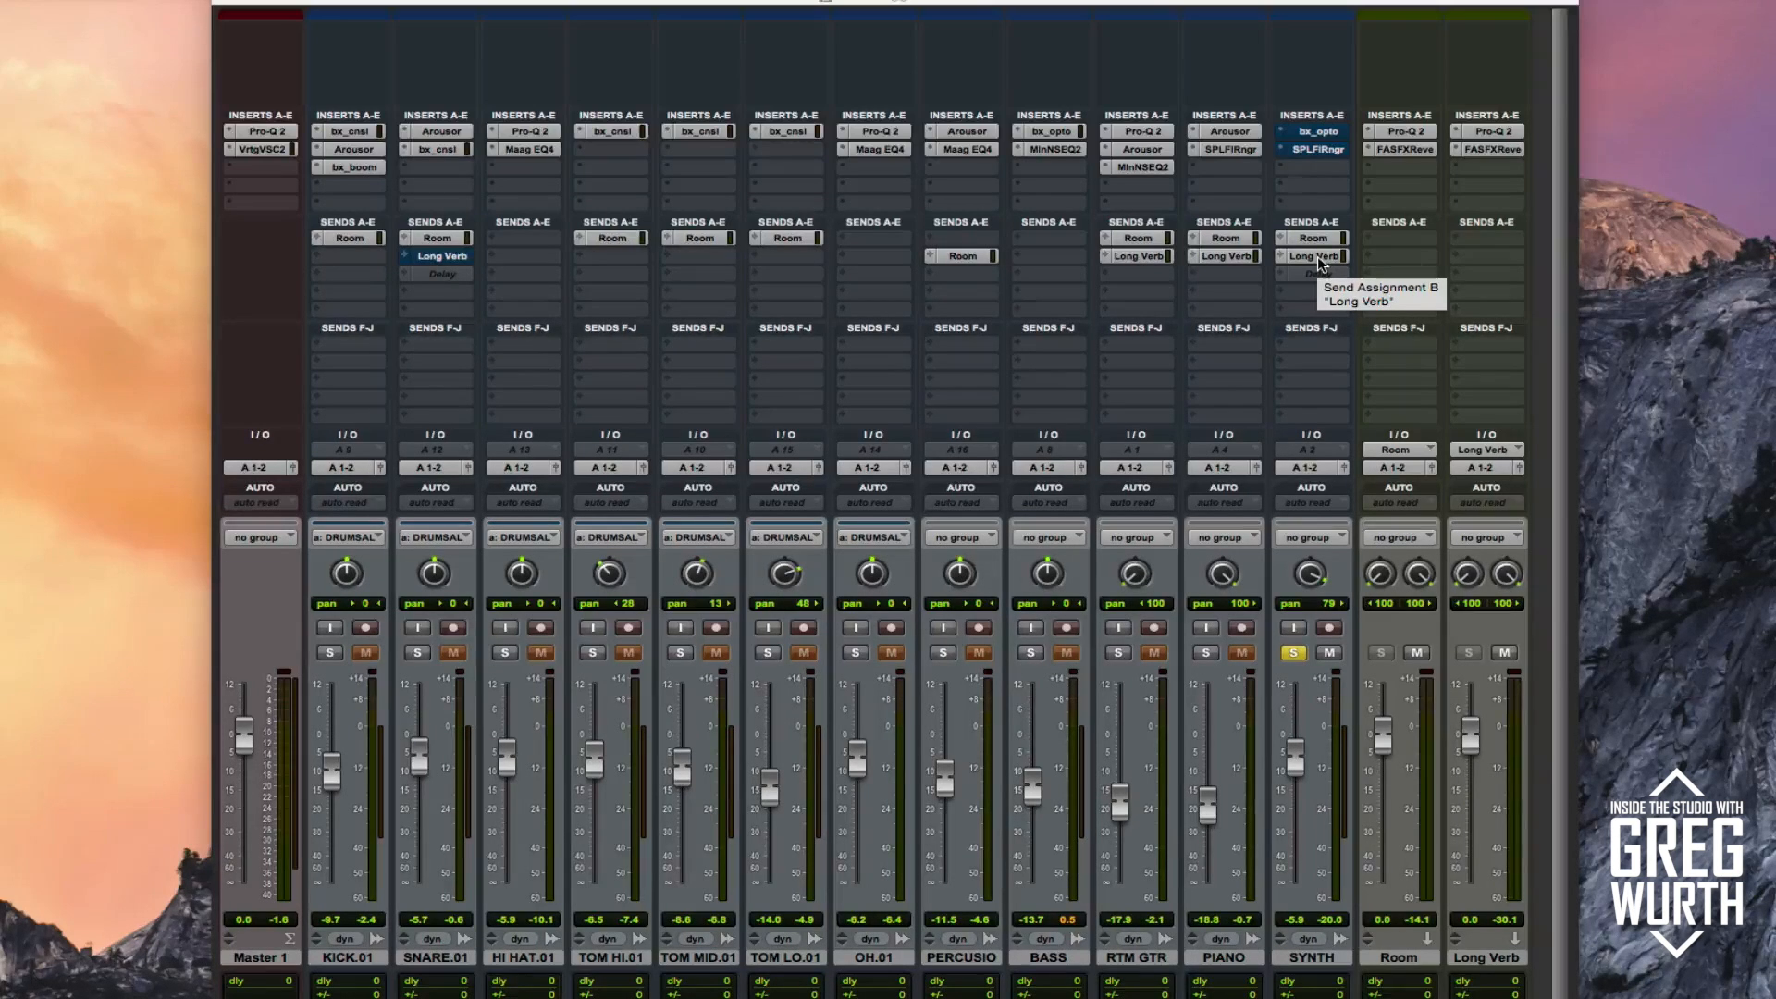
- Compare the synth's bx_opto active and bypassed during playback, then leave it active and close it
left_click(1319, 135)
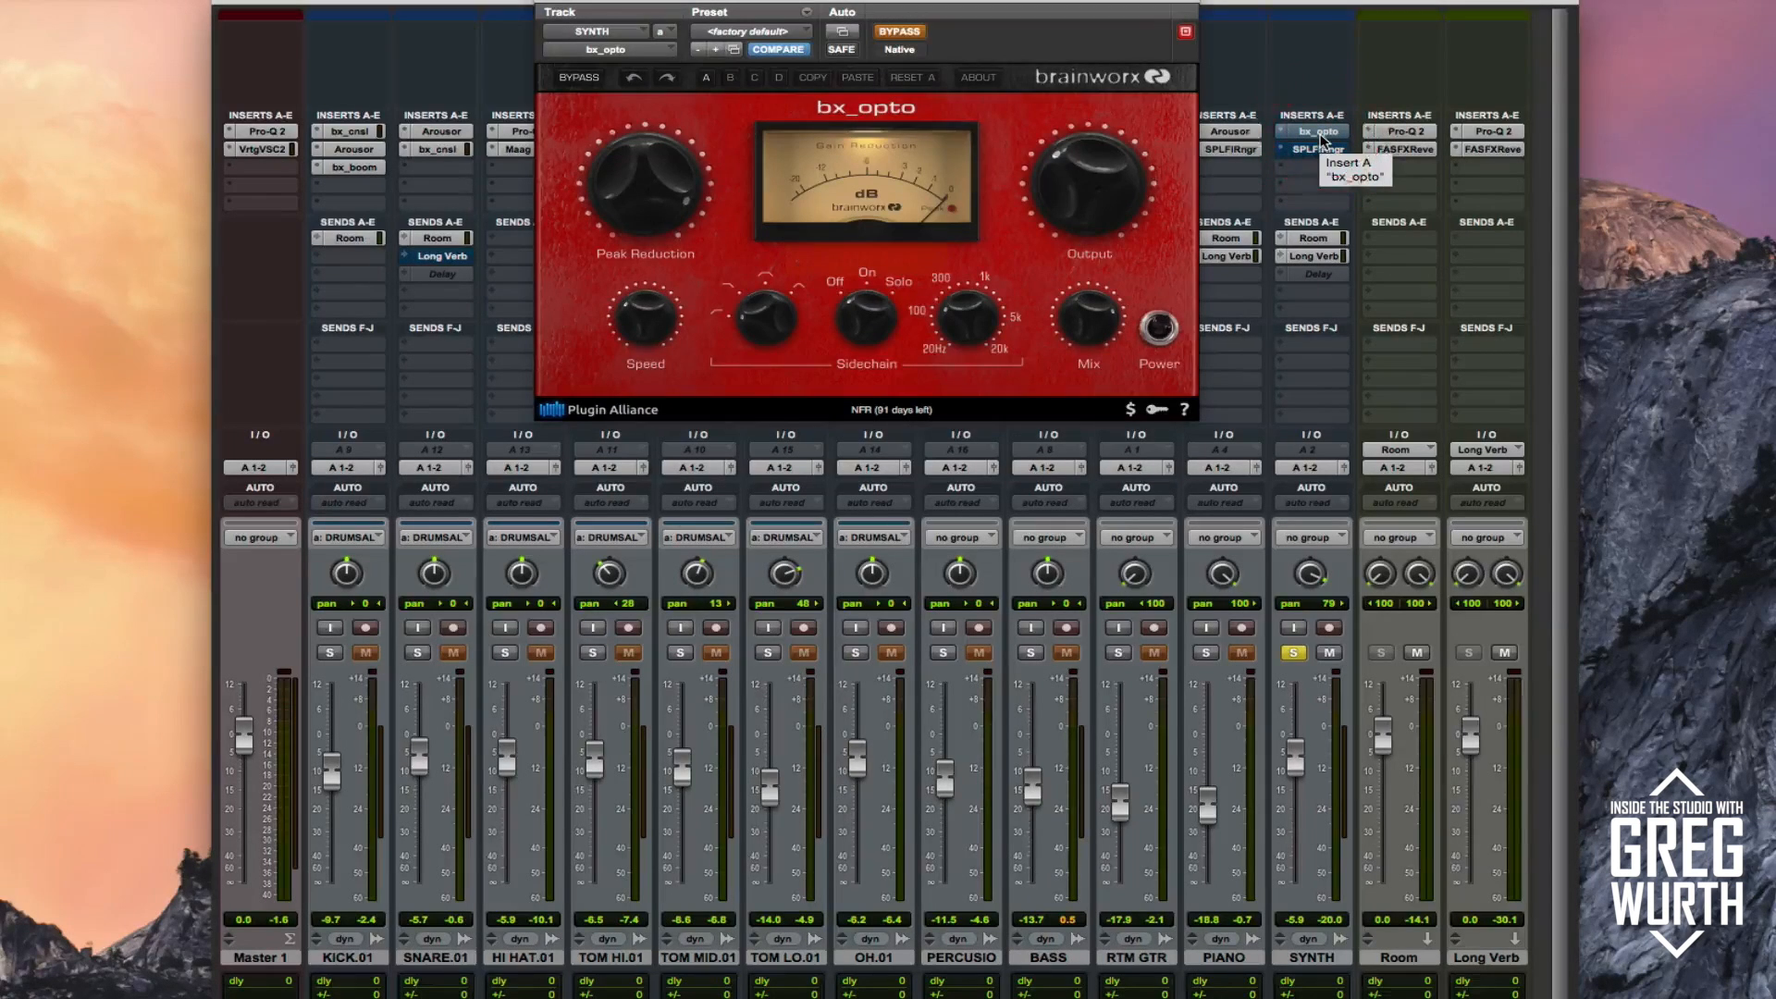
left_click(899, 33)
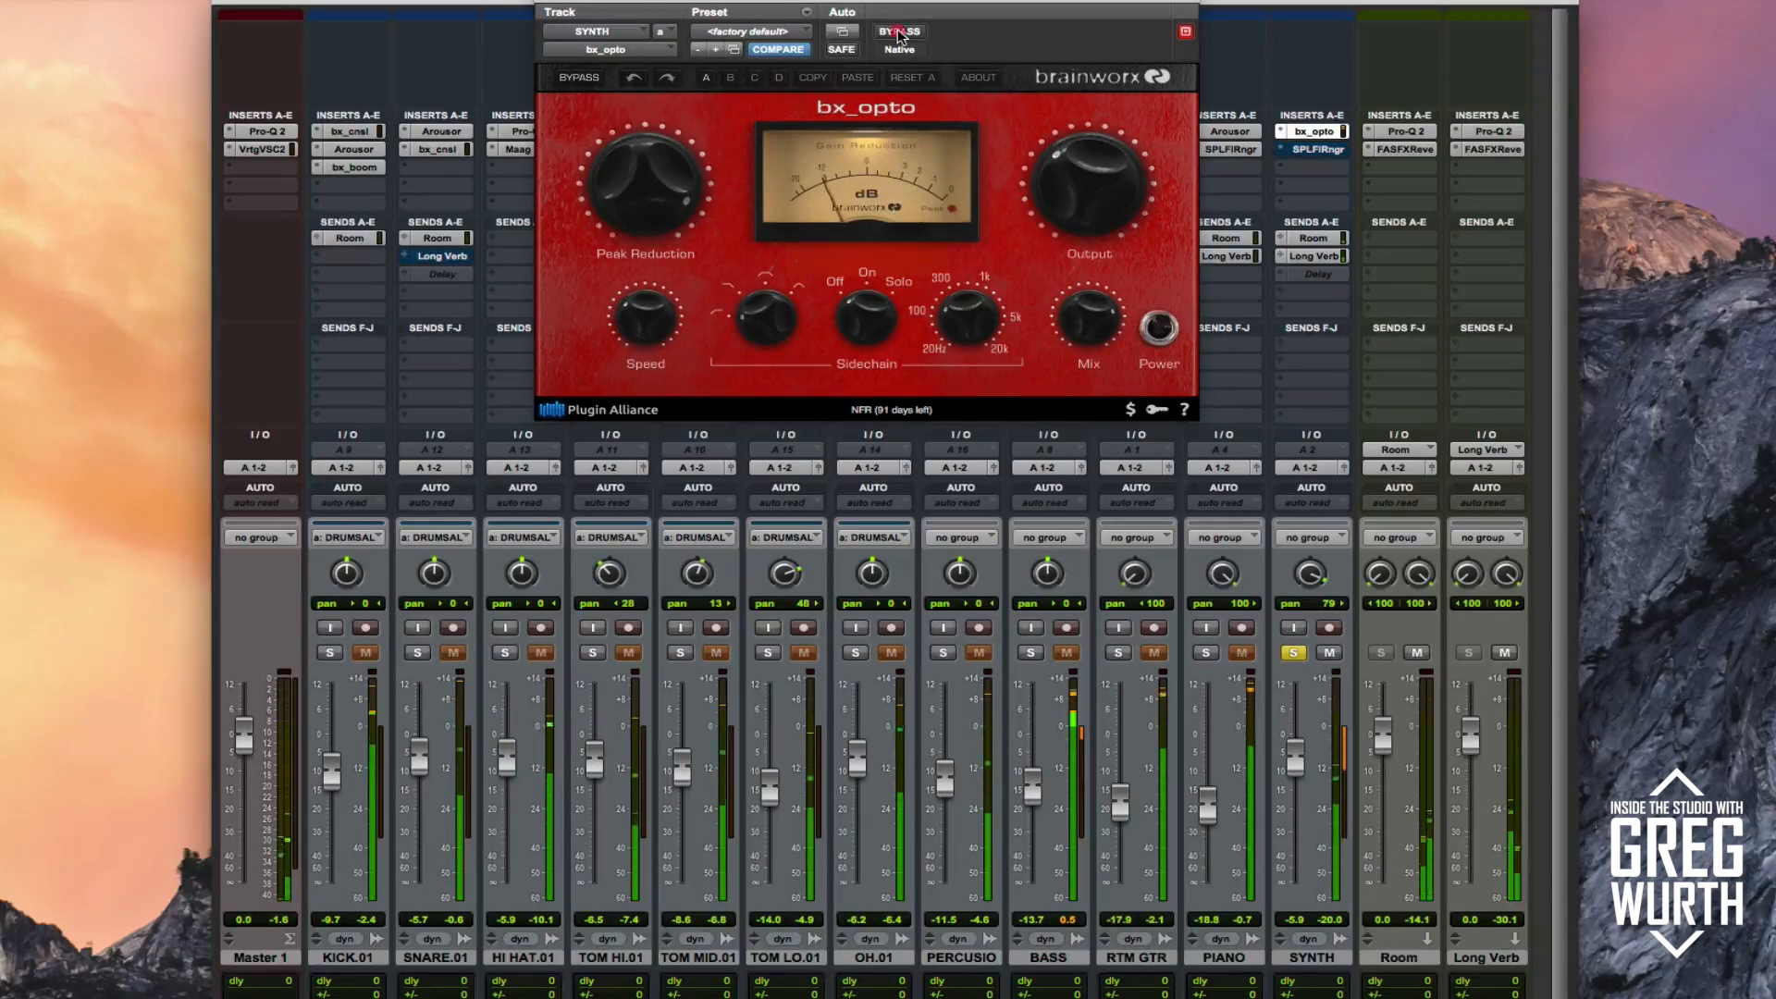
left_click(899, 33)
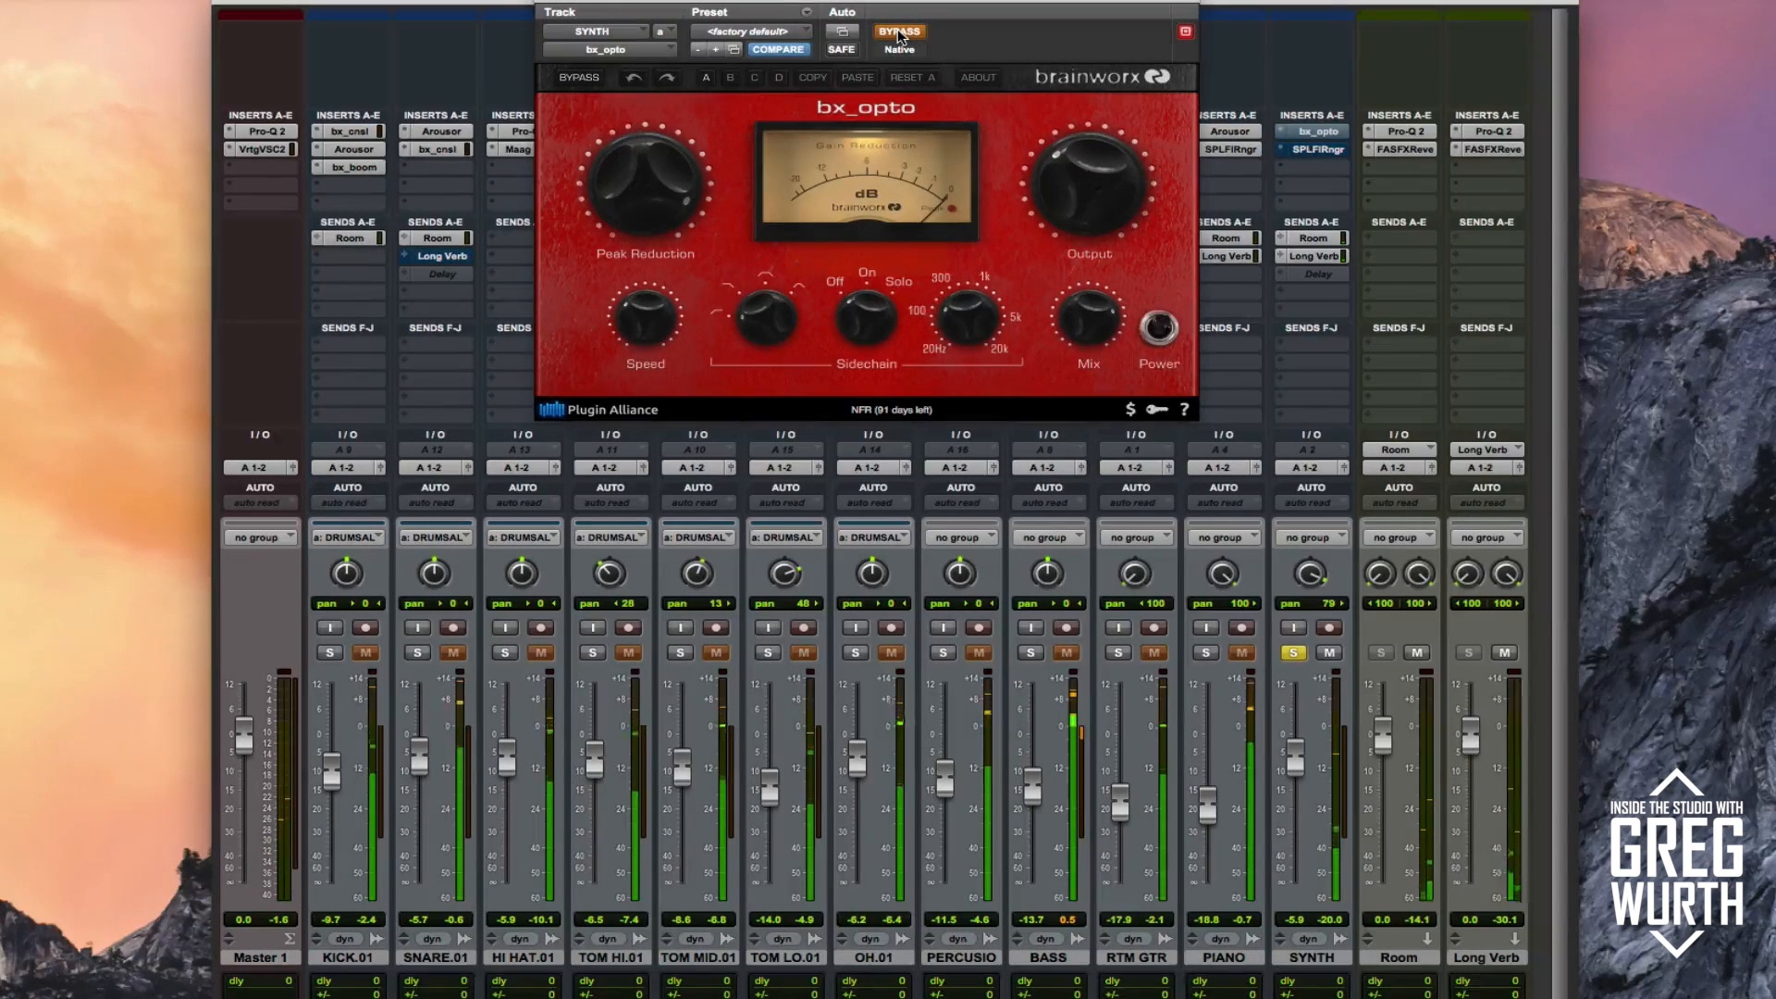
left_click(897, 33)
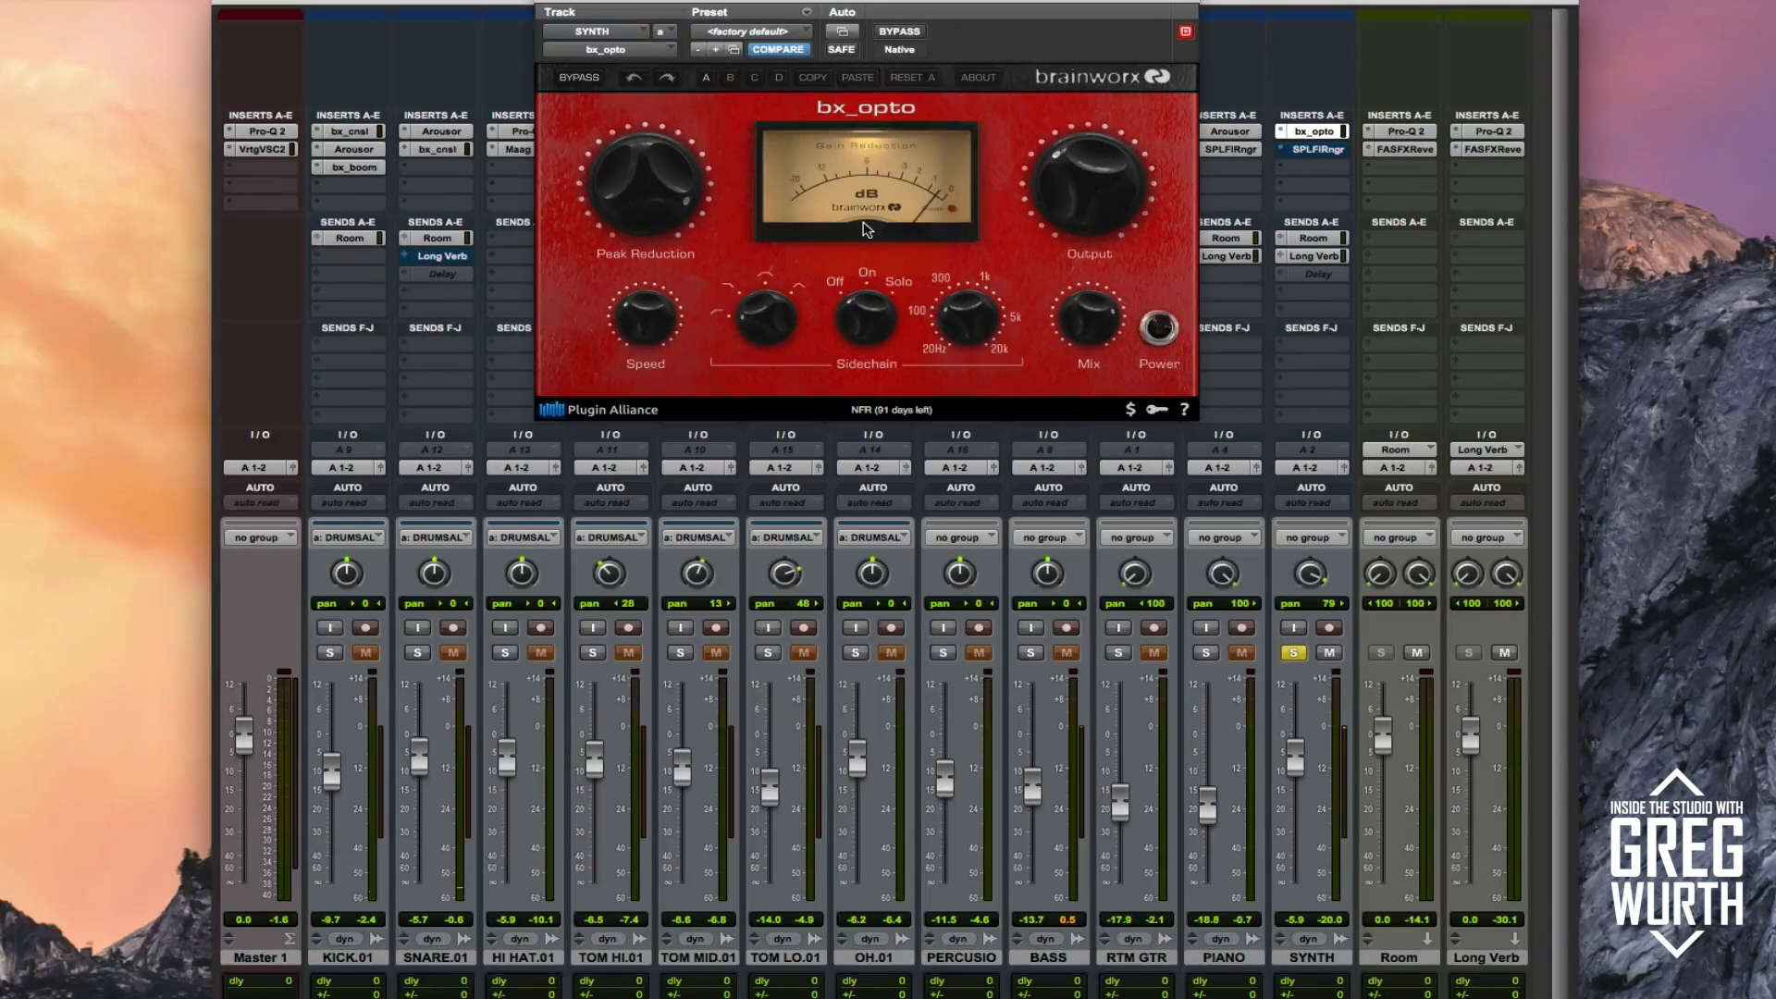
left_click(543, 1)
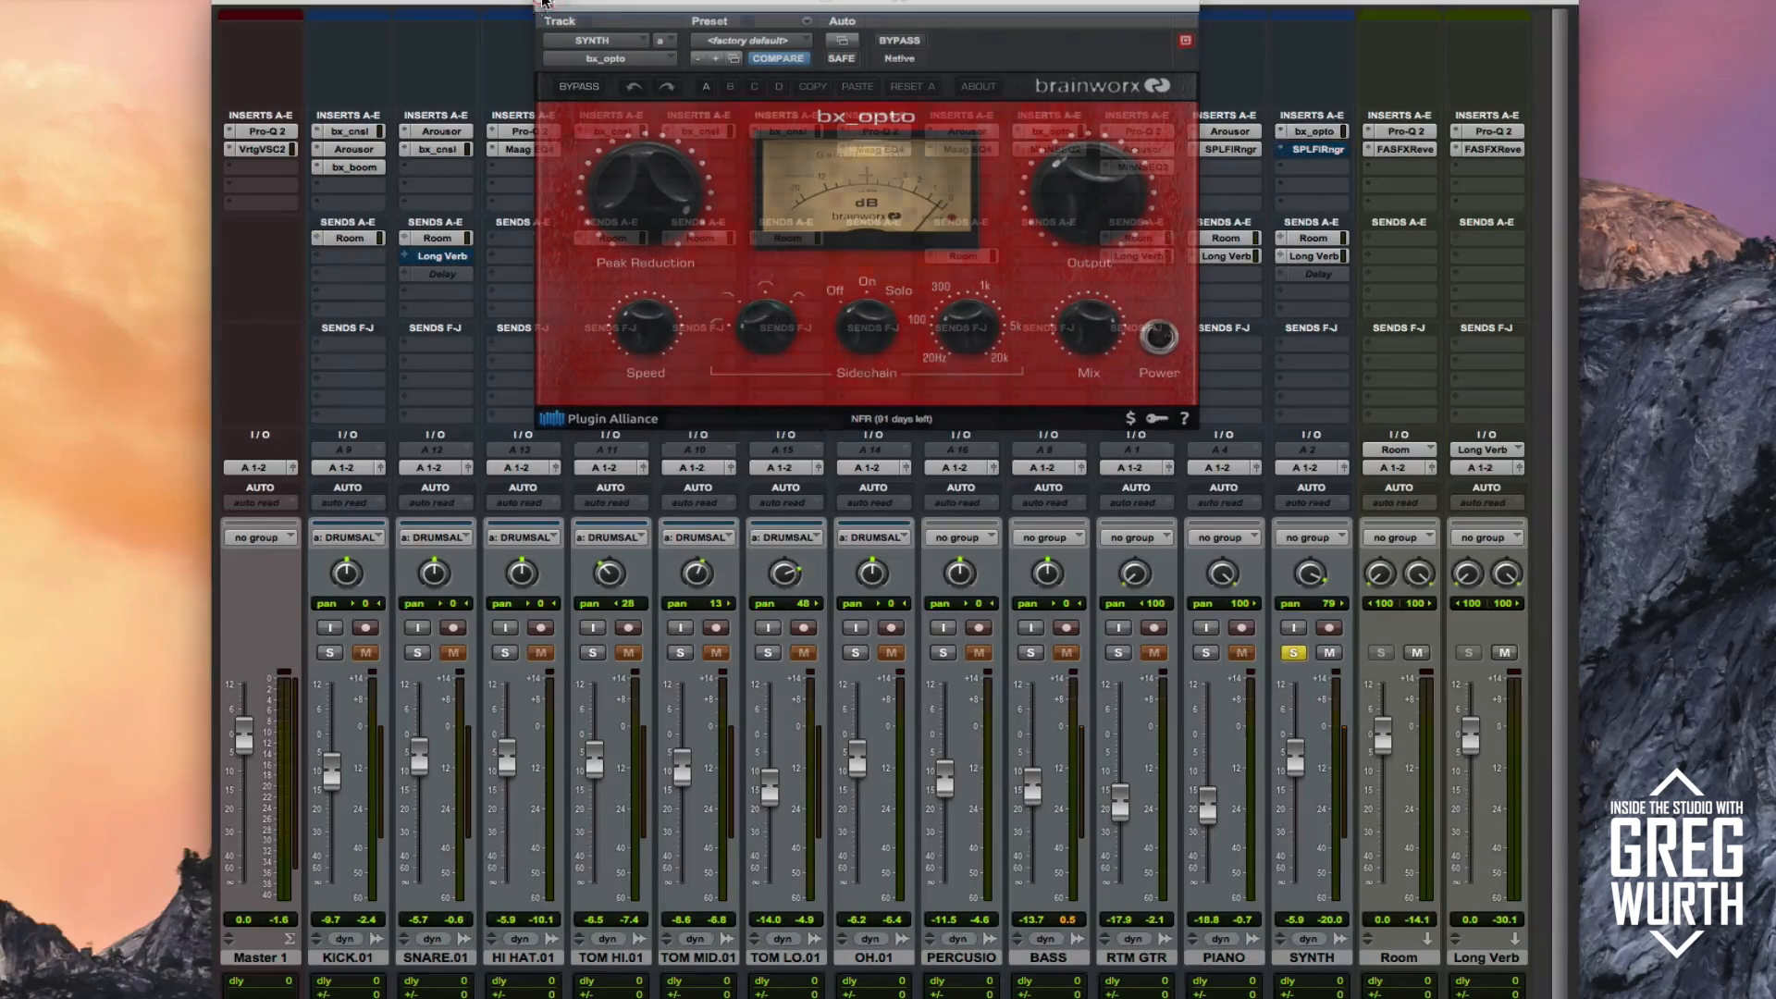
- Compare the synth's SPL Full Ranger bypassed and active during playback, leave it active, close it and clear the synth solo
left_click(1313, 149)
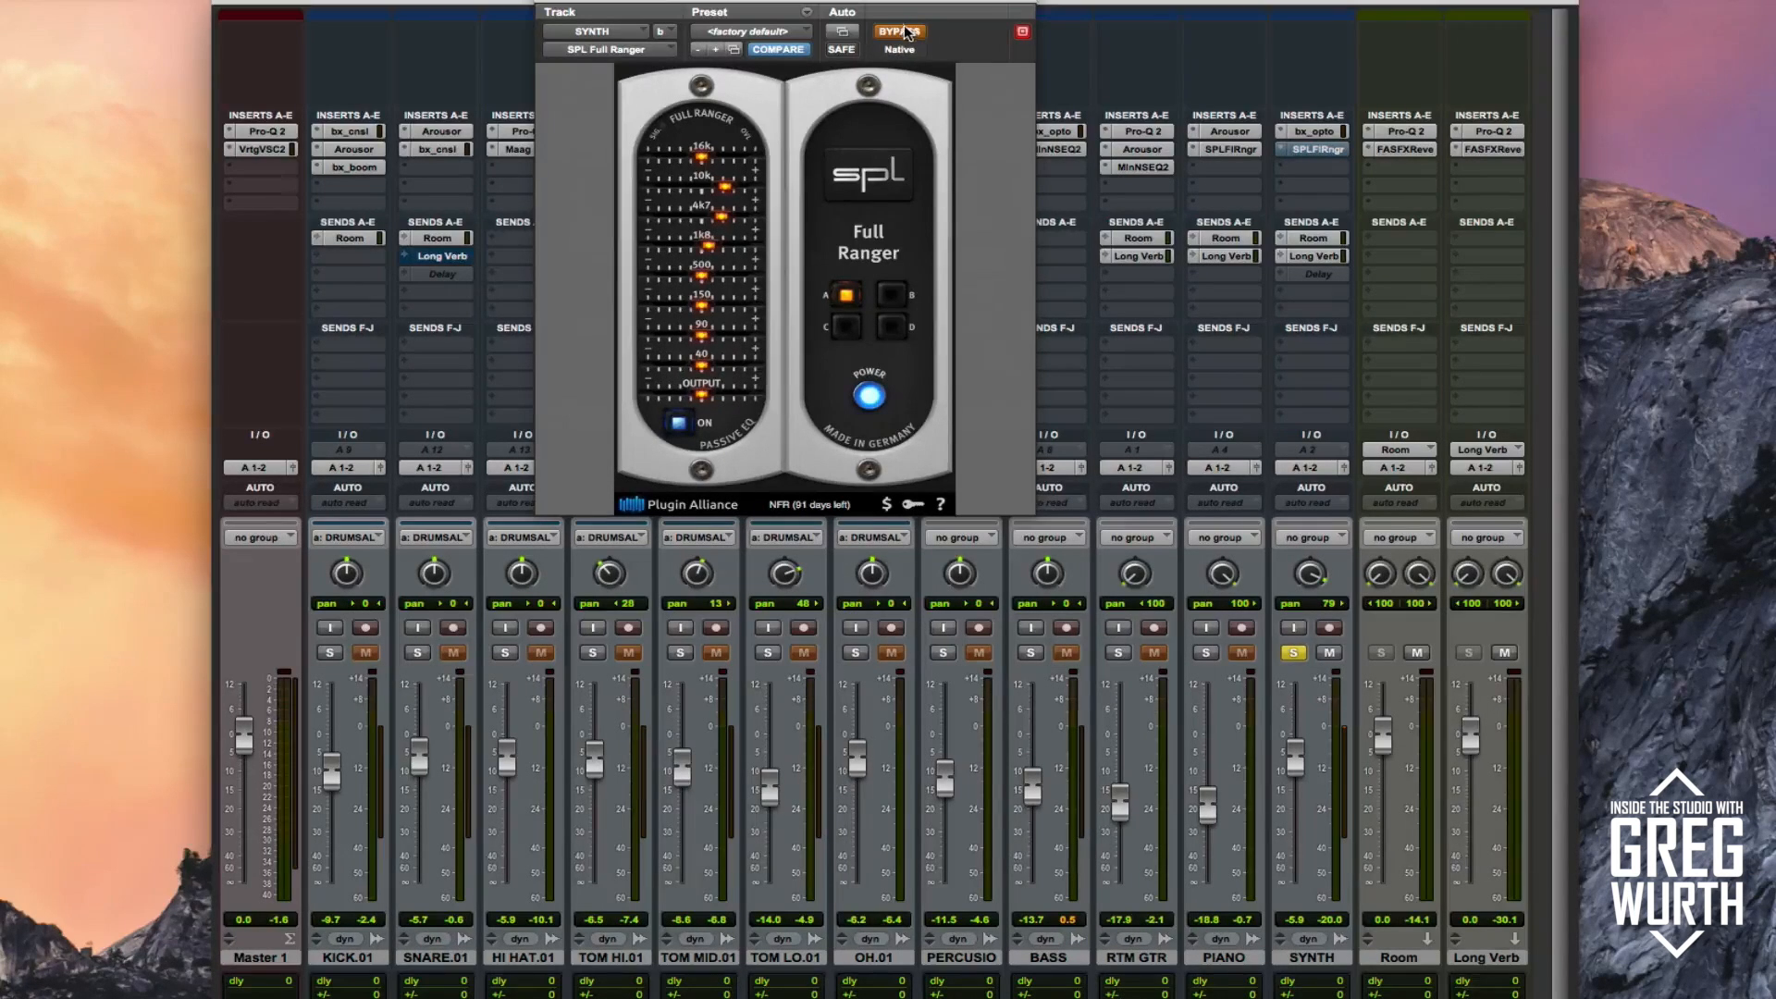
key("space")
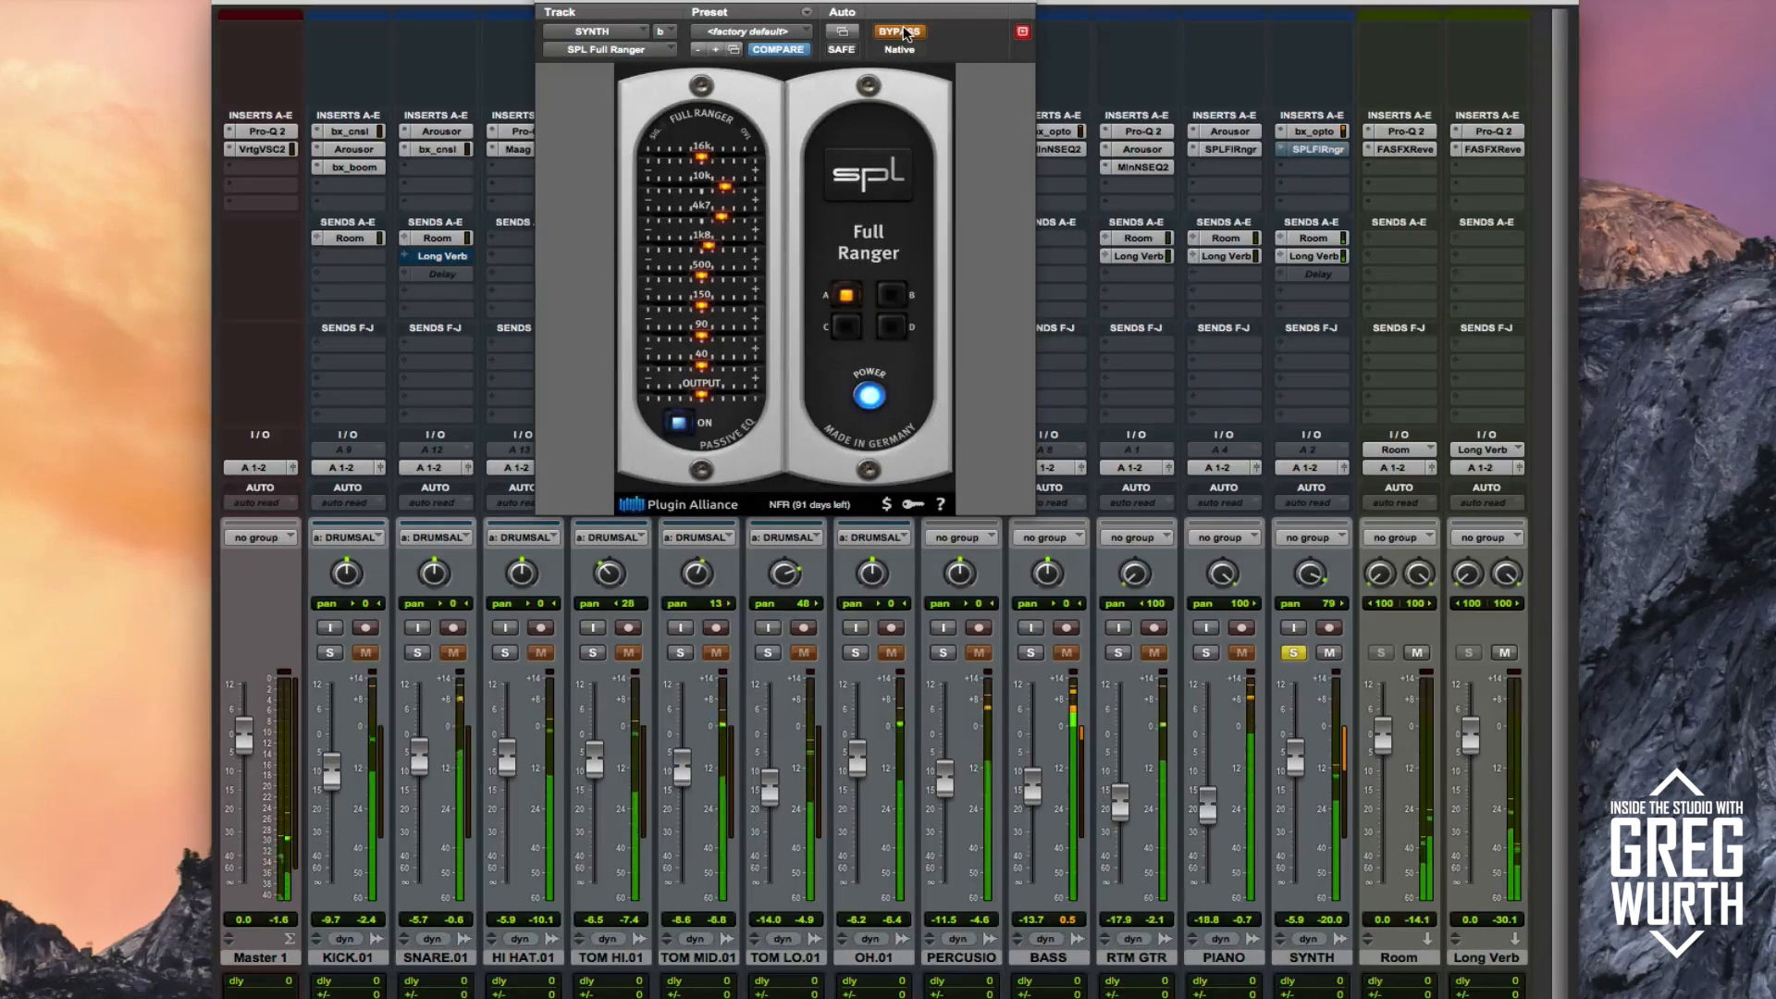
left_click(902, 32)
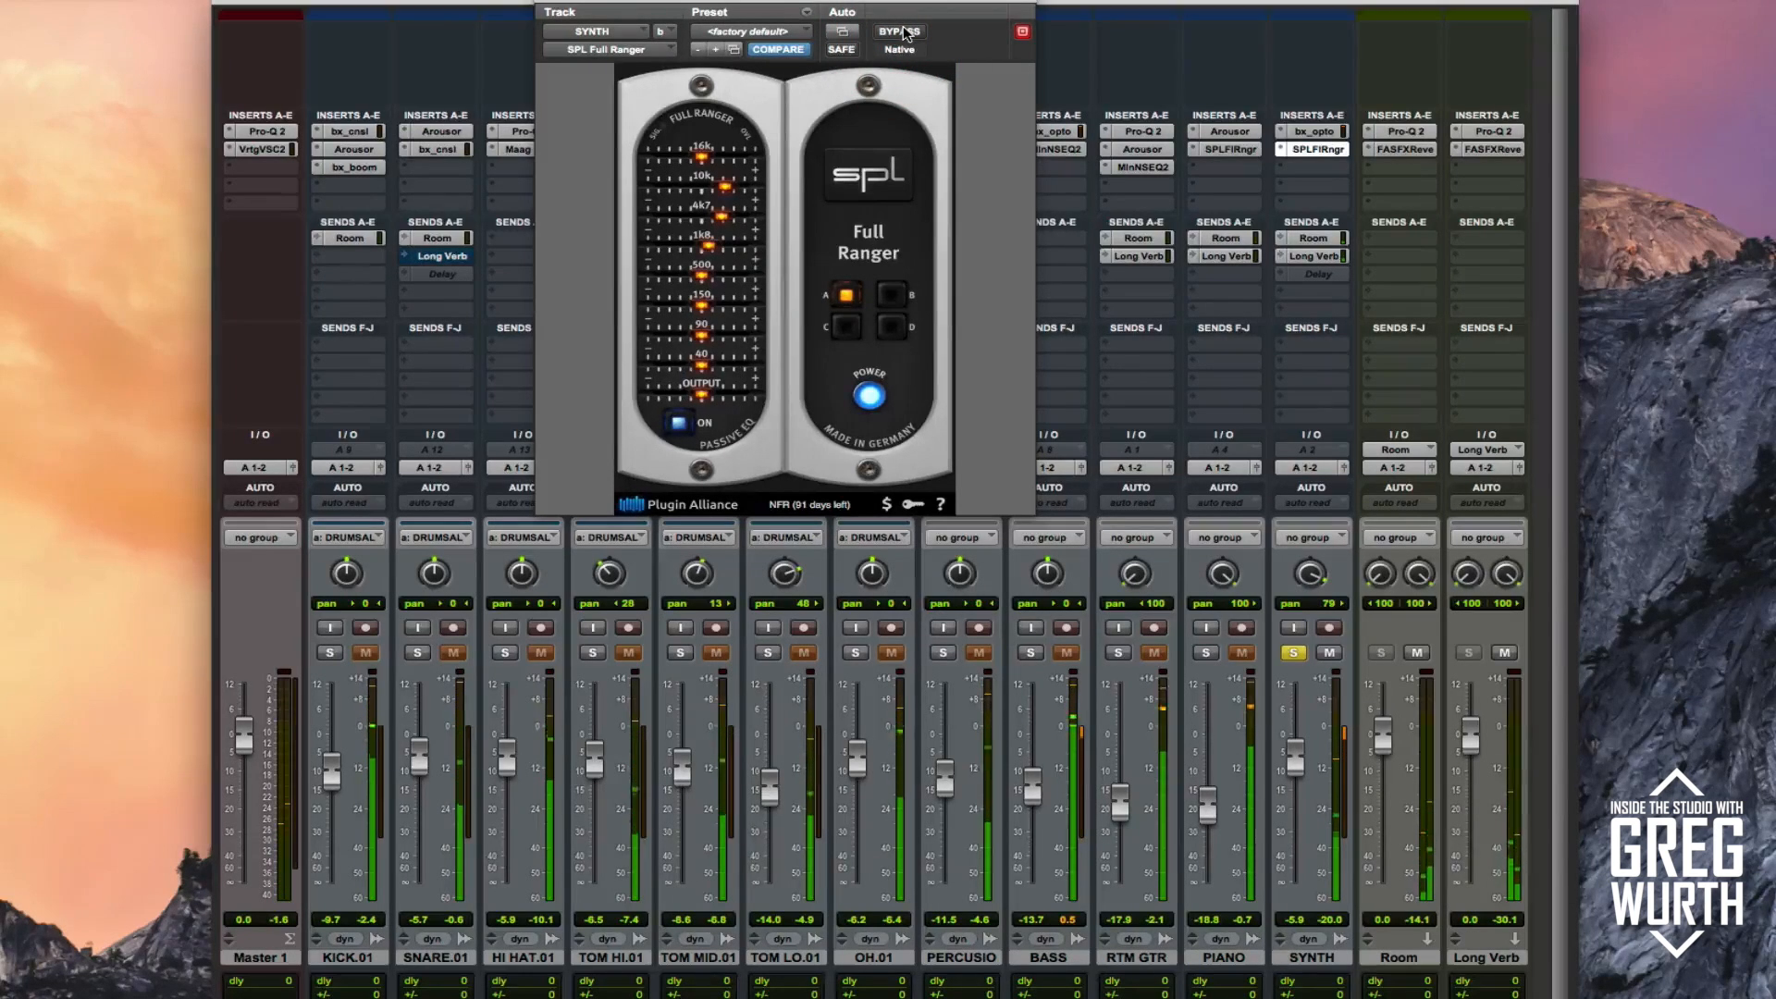
left_click(902, 32)
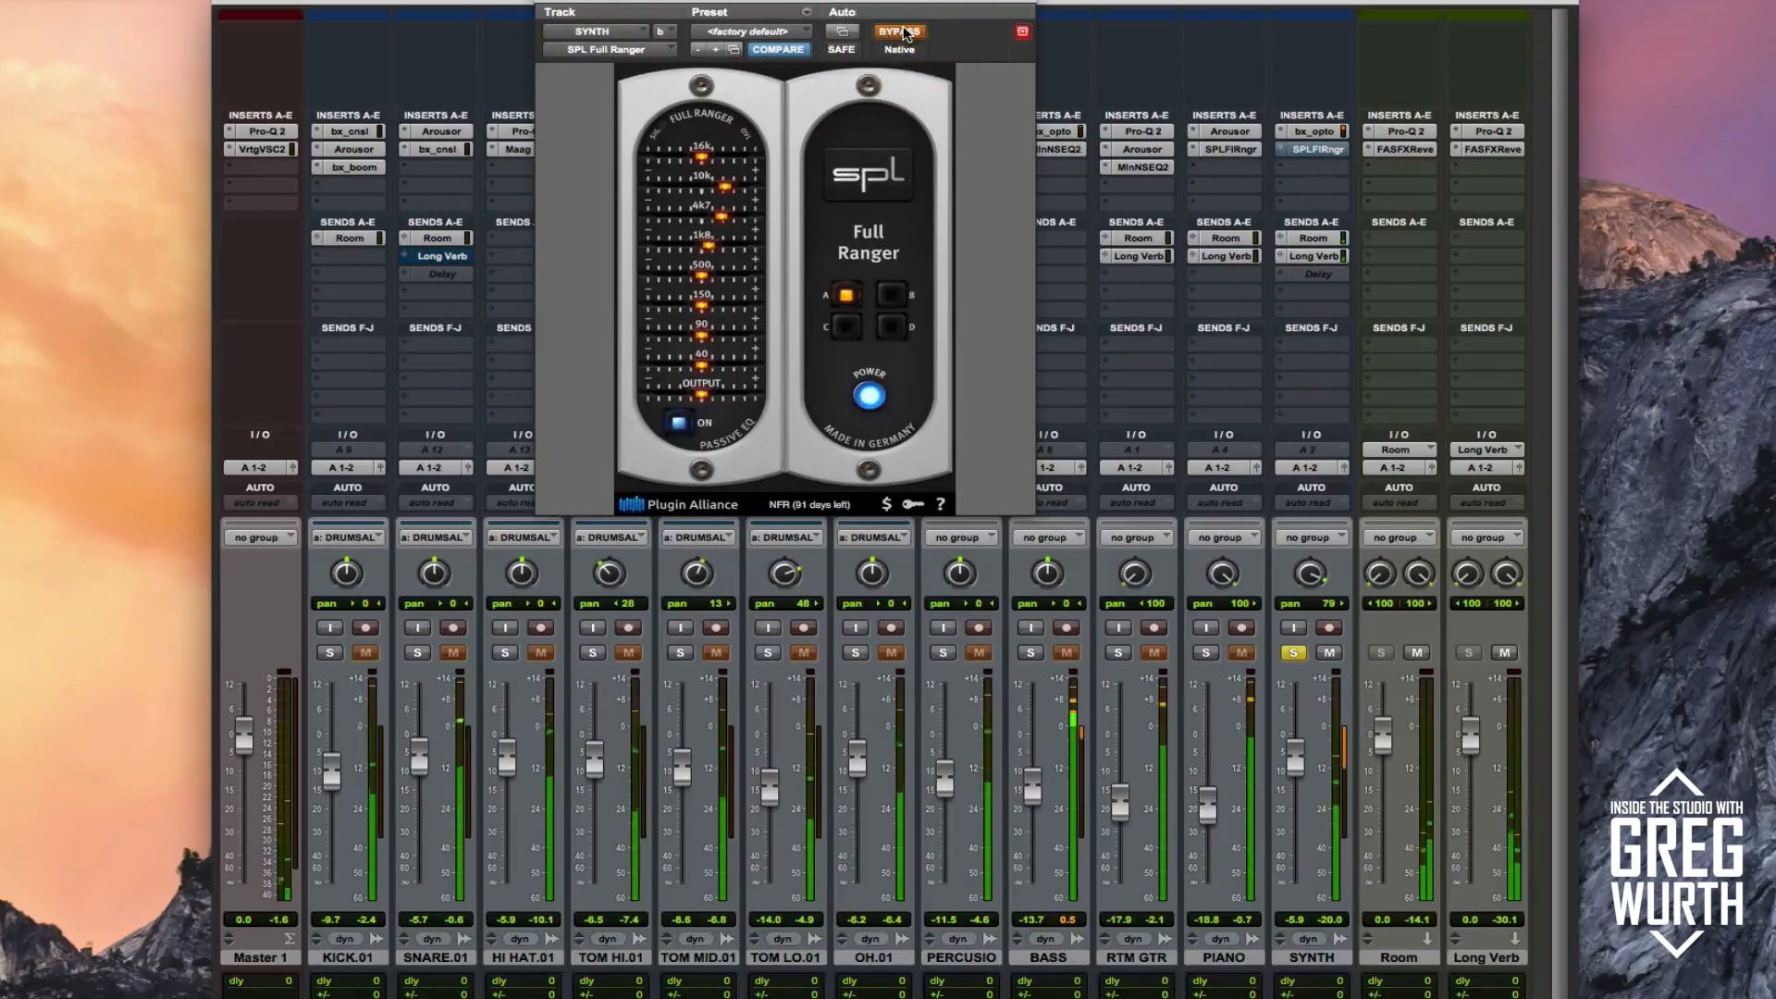
left_click(901, 32)
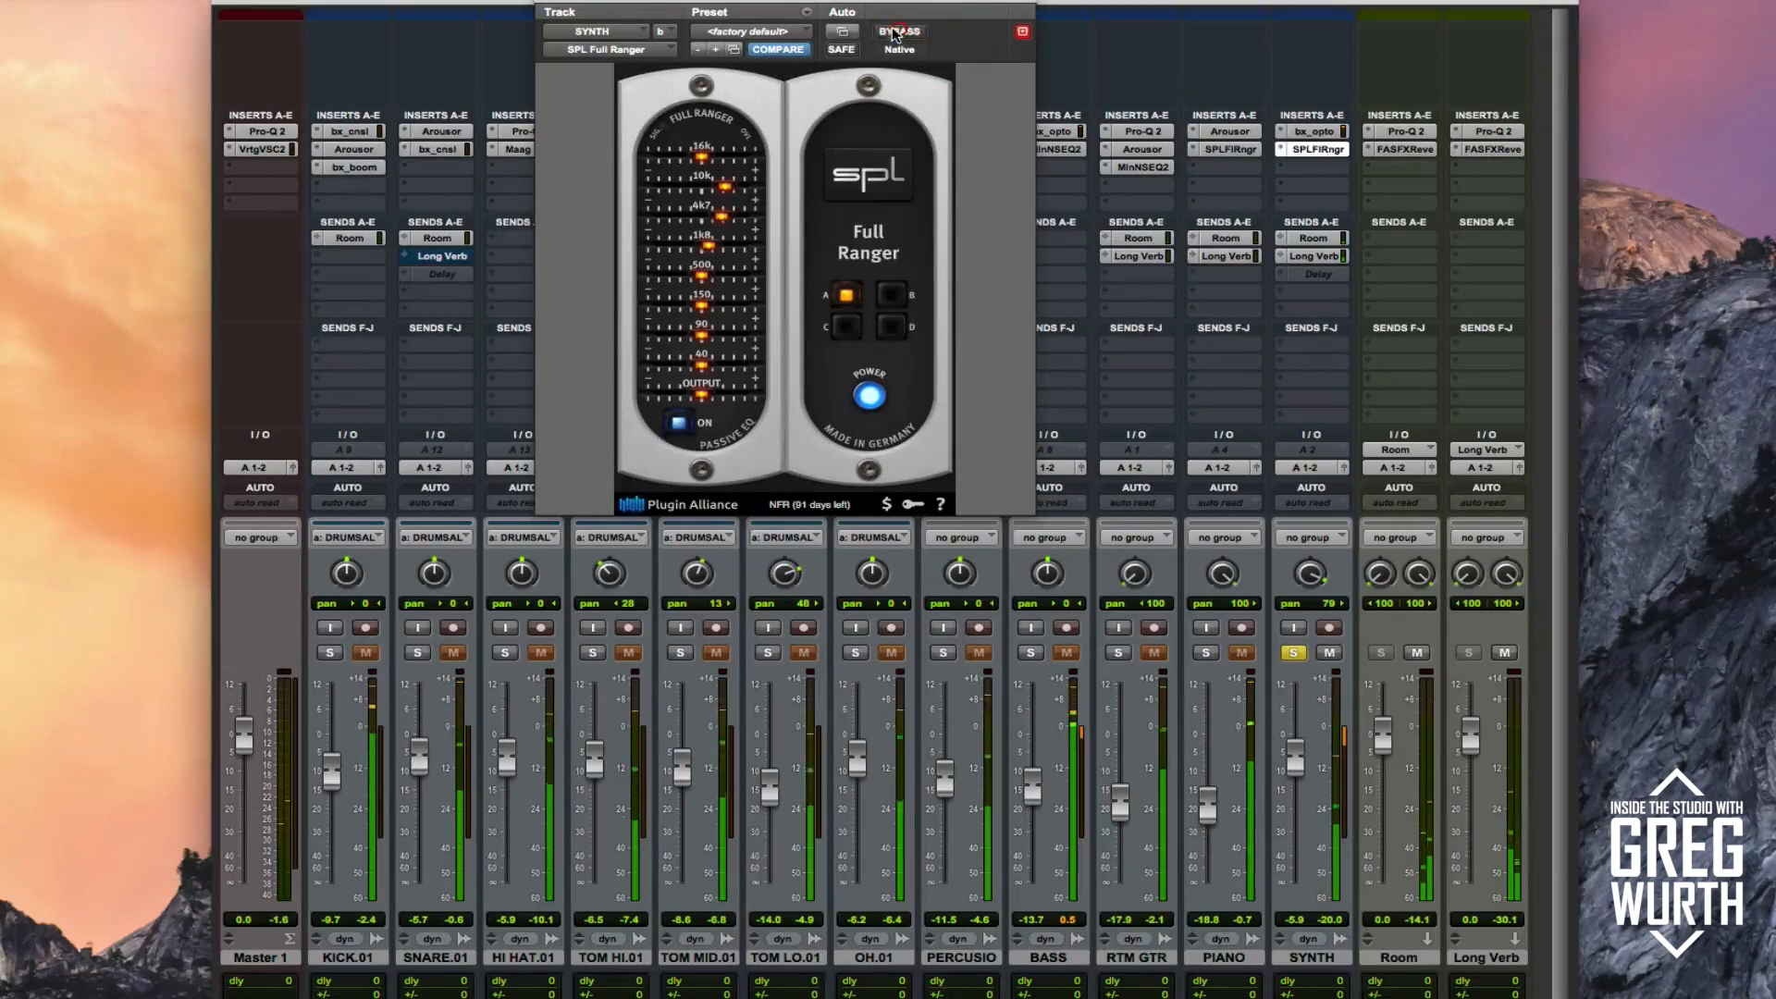
left_click(554, 6)
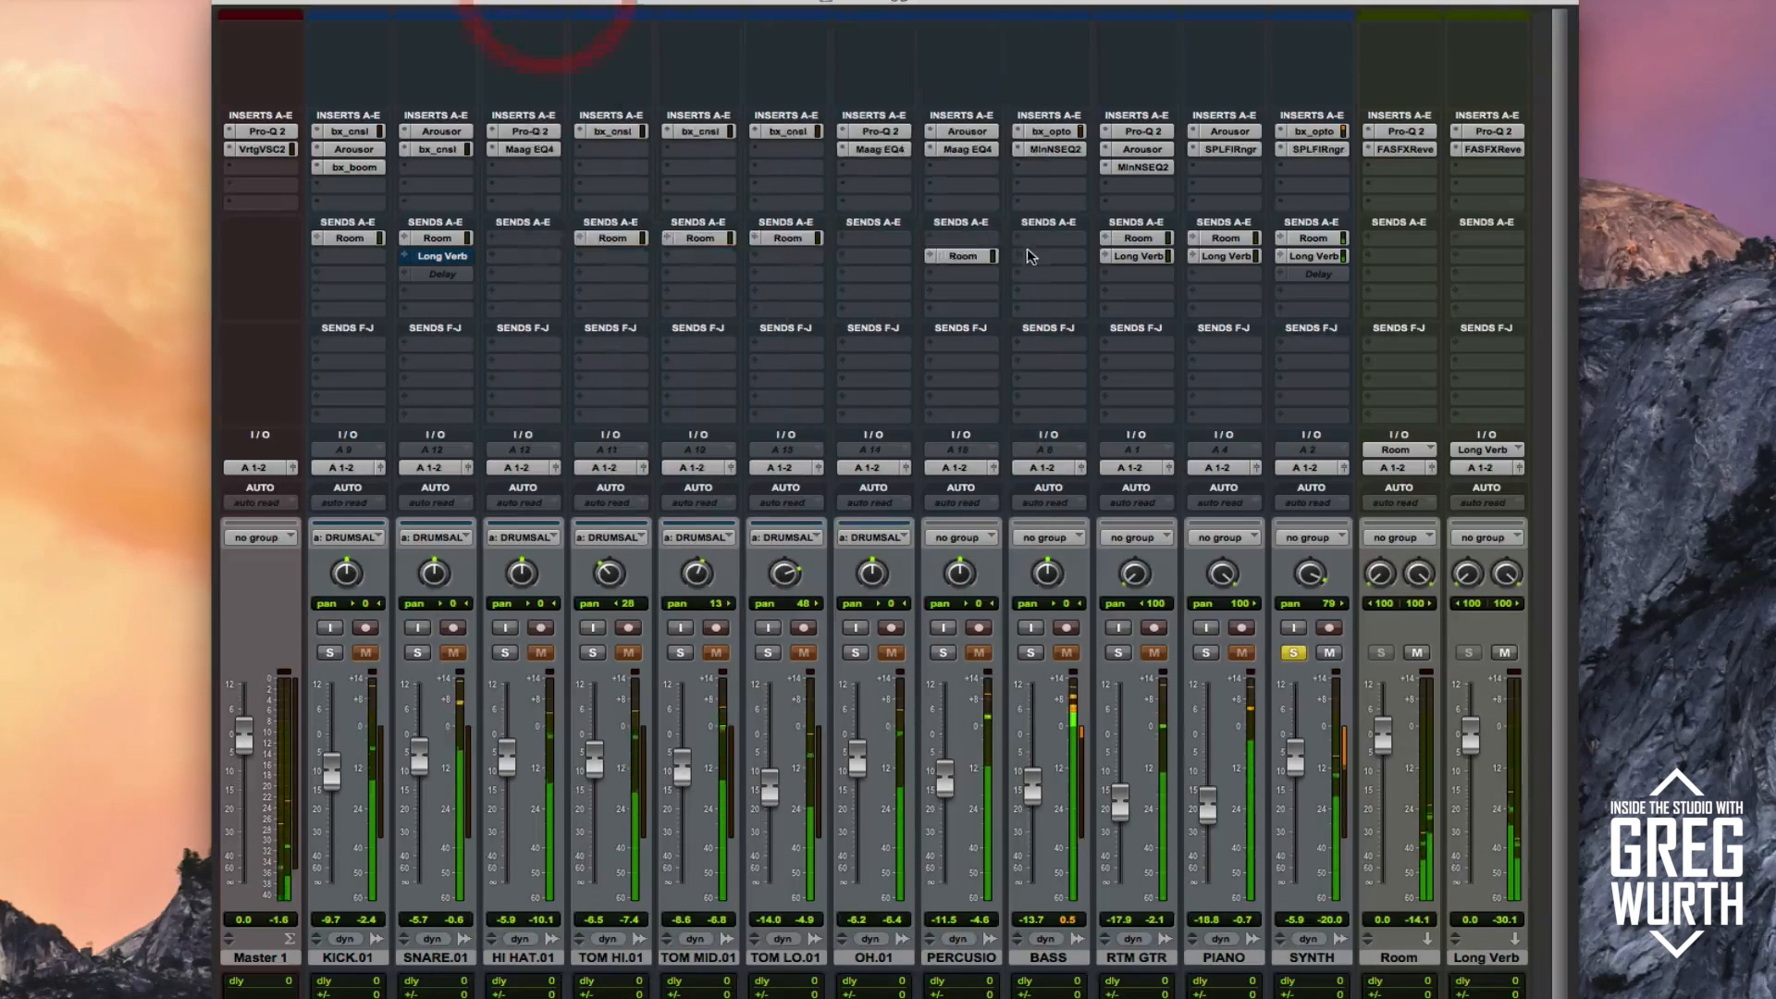
left_click(1293, 653)
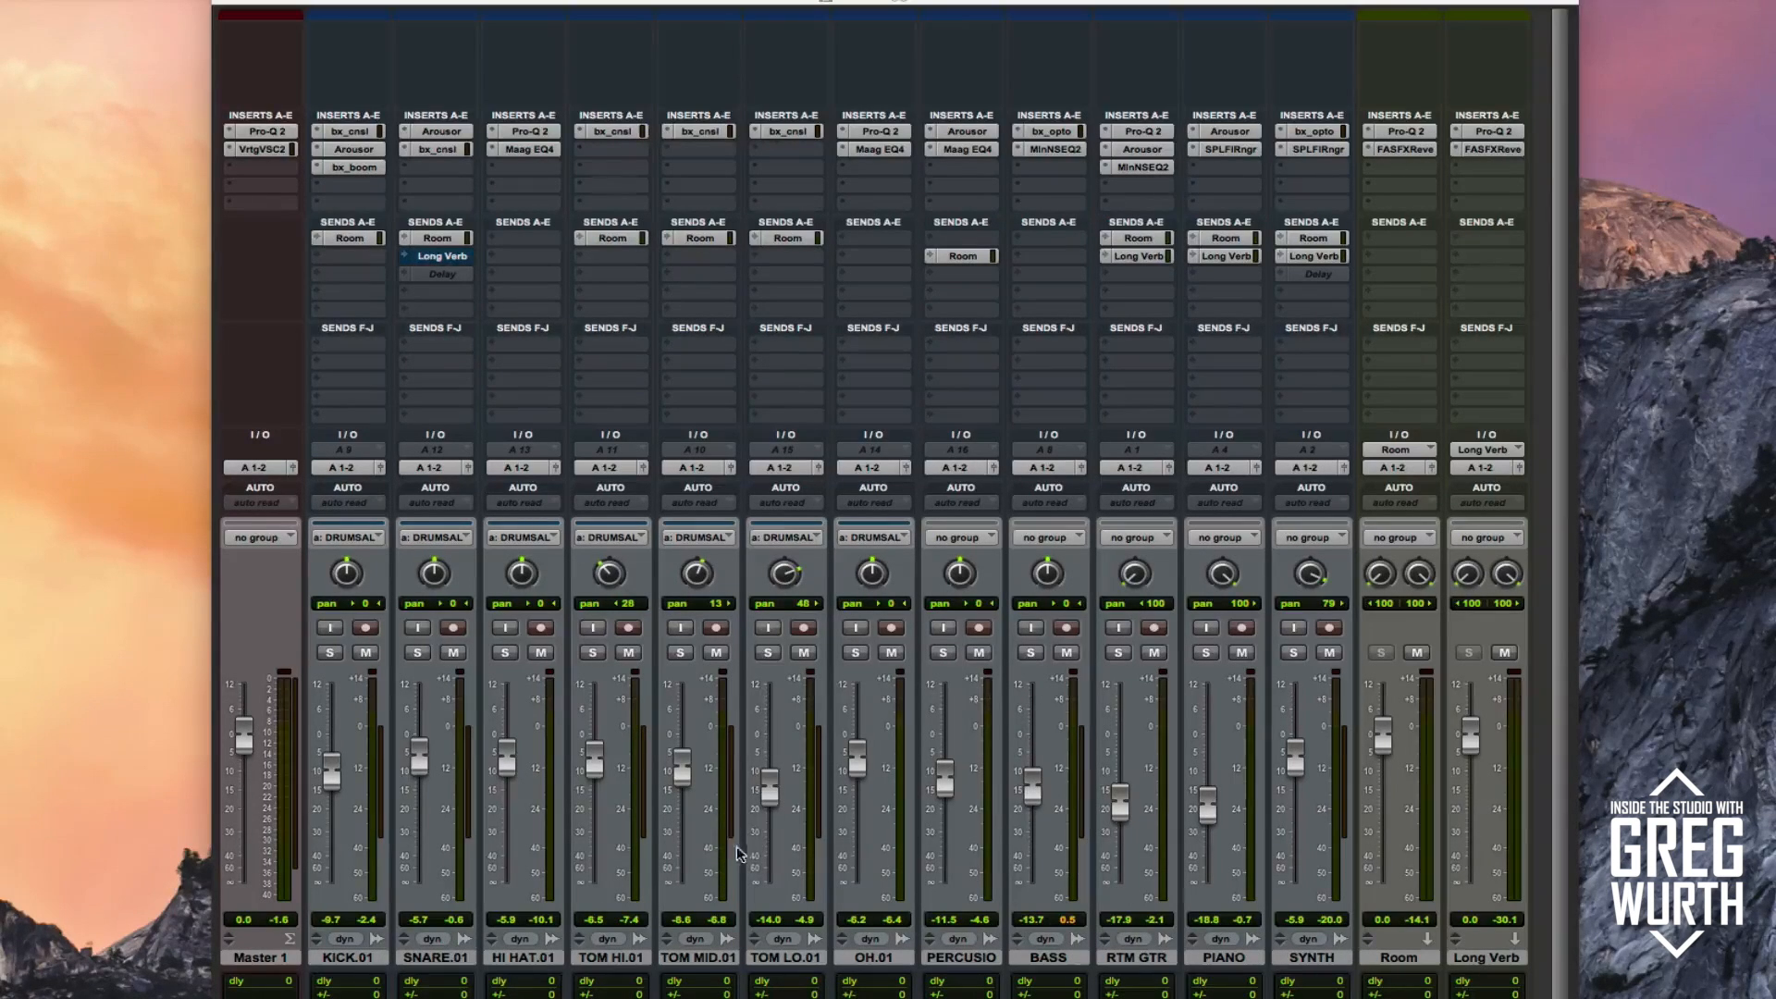
- Compare the Master 1 track's FabFilter Pro-Q 2 bypassed and active while the full mix plays, leave it active and close it
left_click(276, 136)
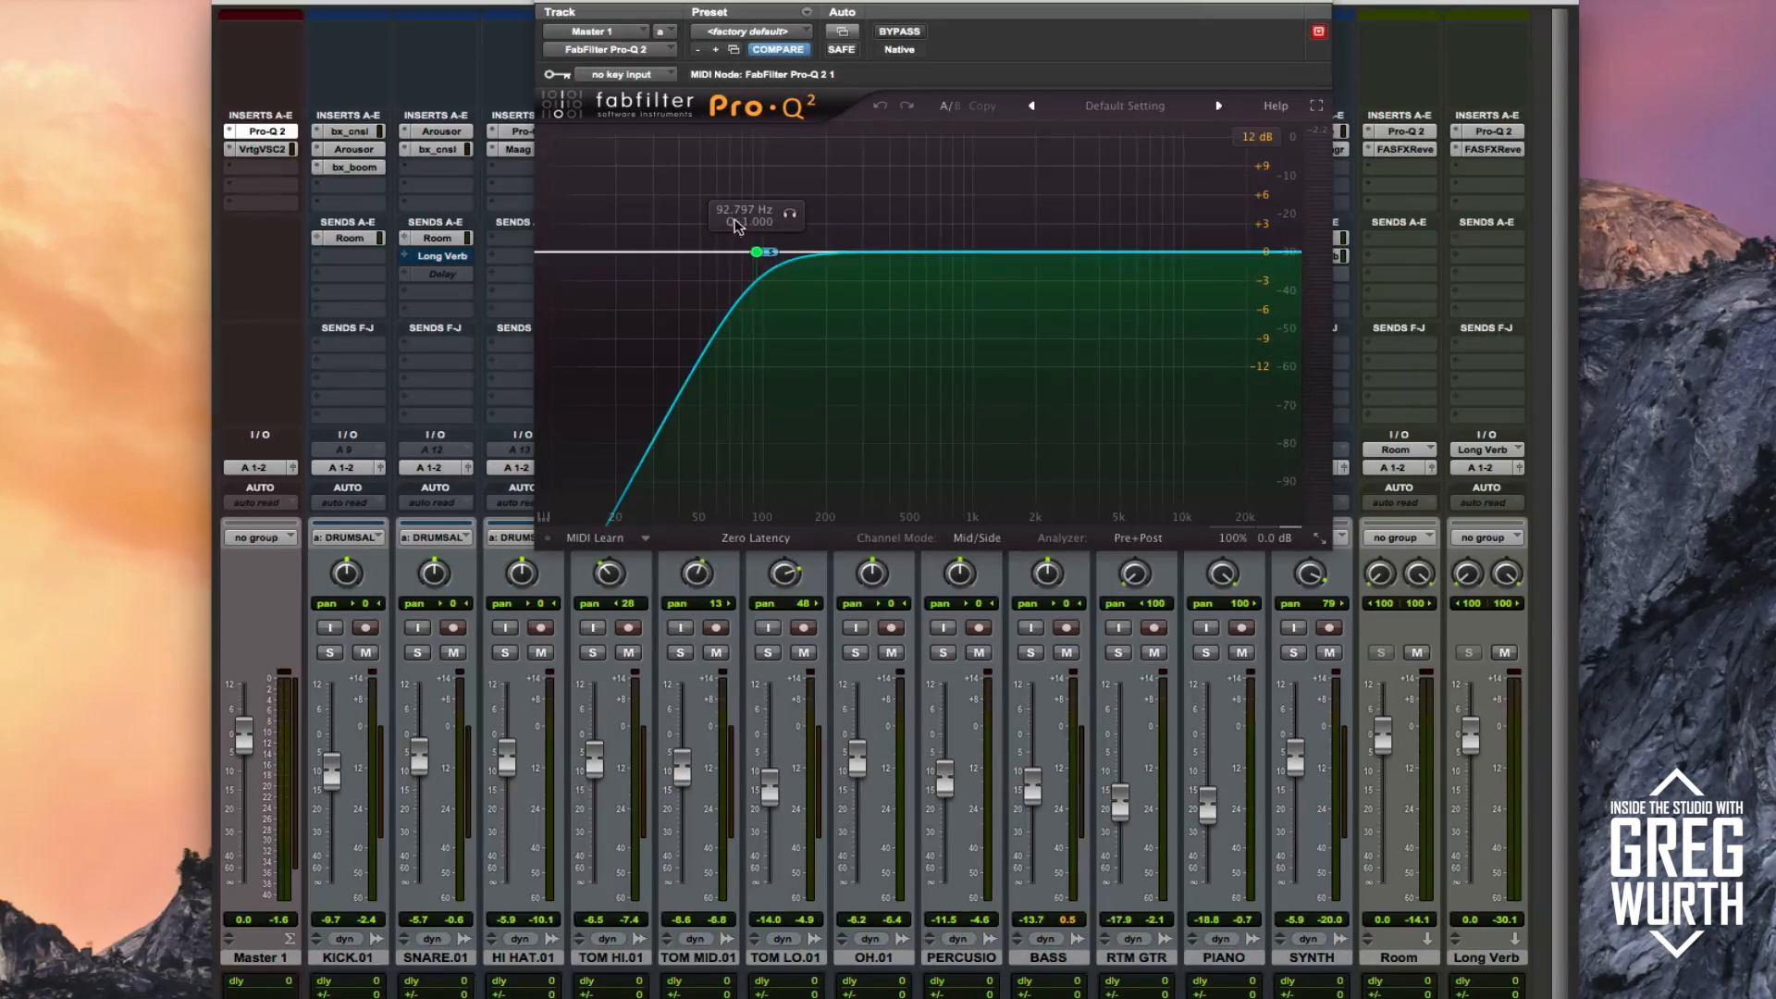
left_click(898, 33)
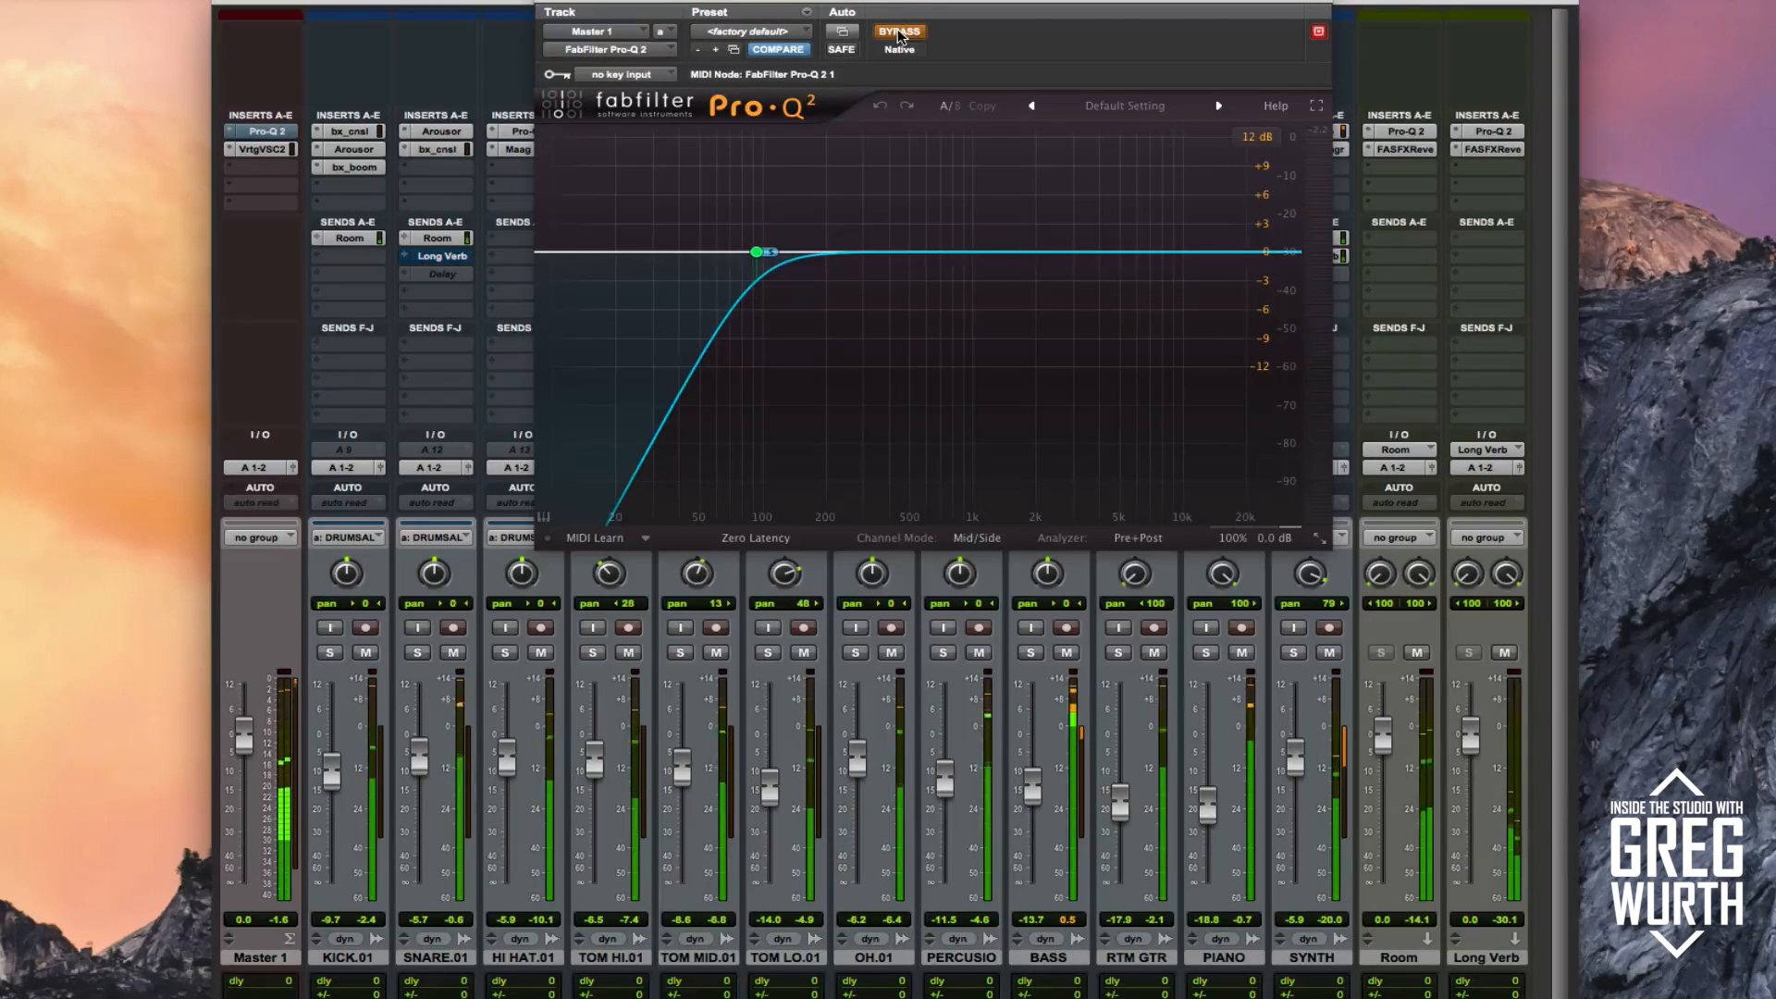
left_click(898, 32)
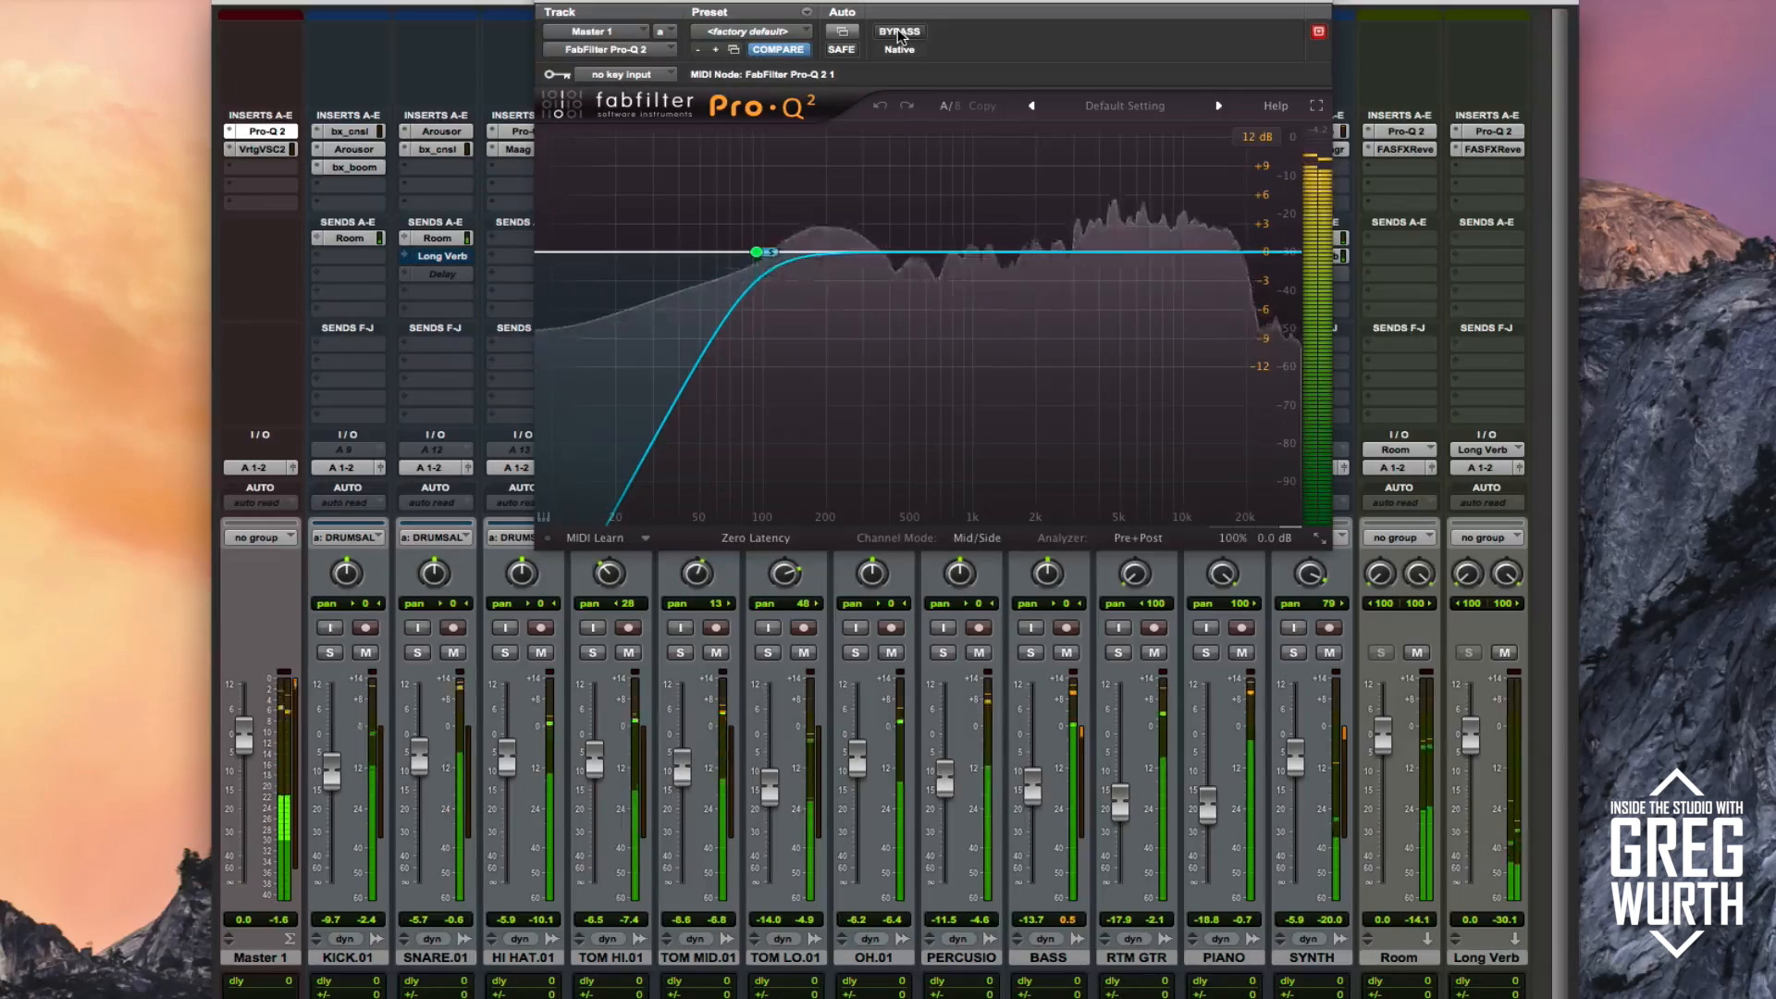
left_click(898, 32)
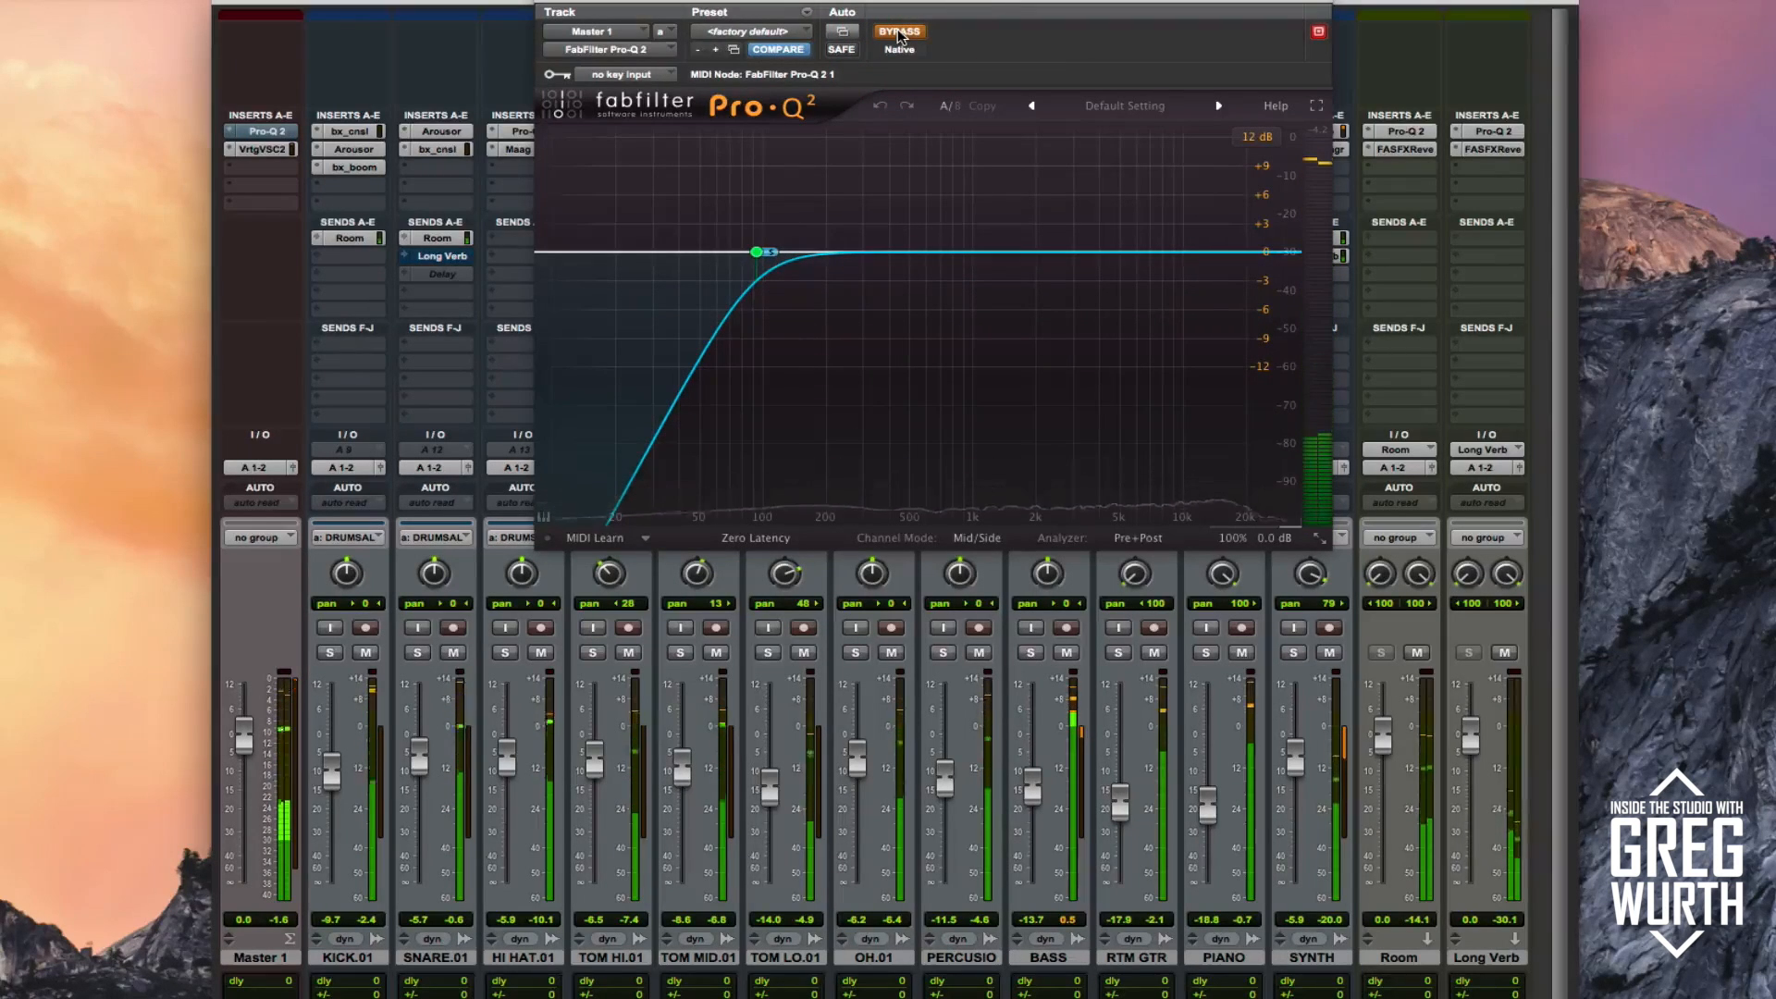
left_click(898, 32)
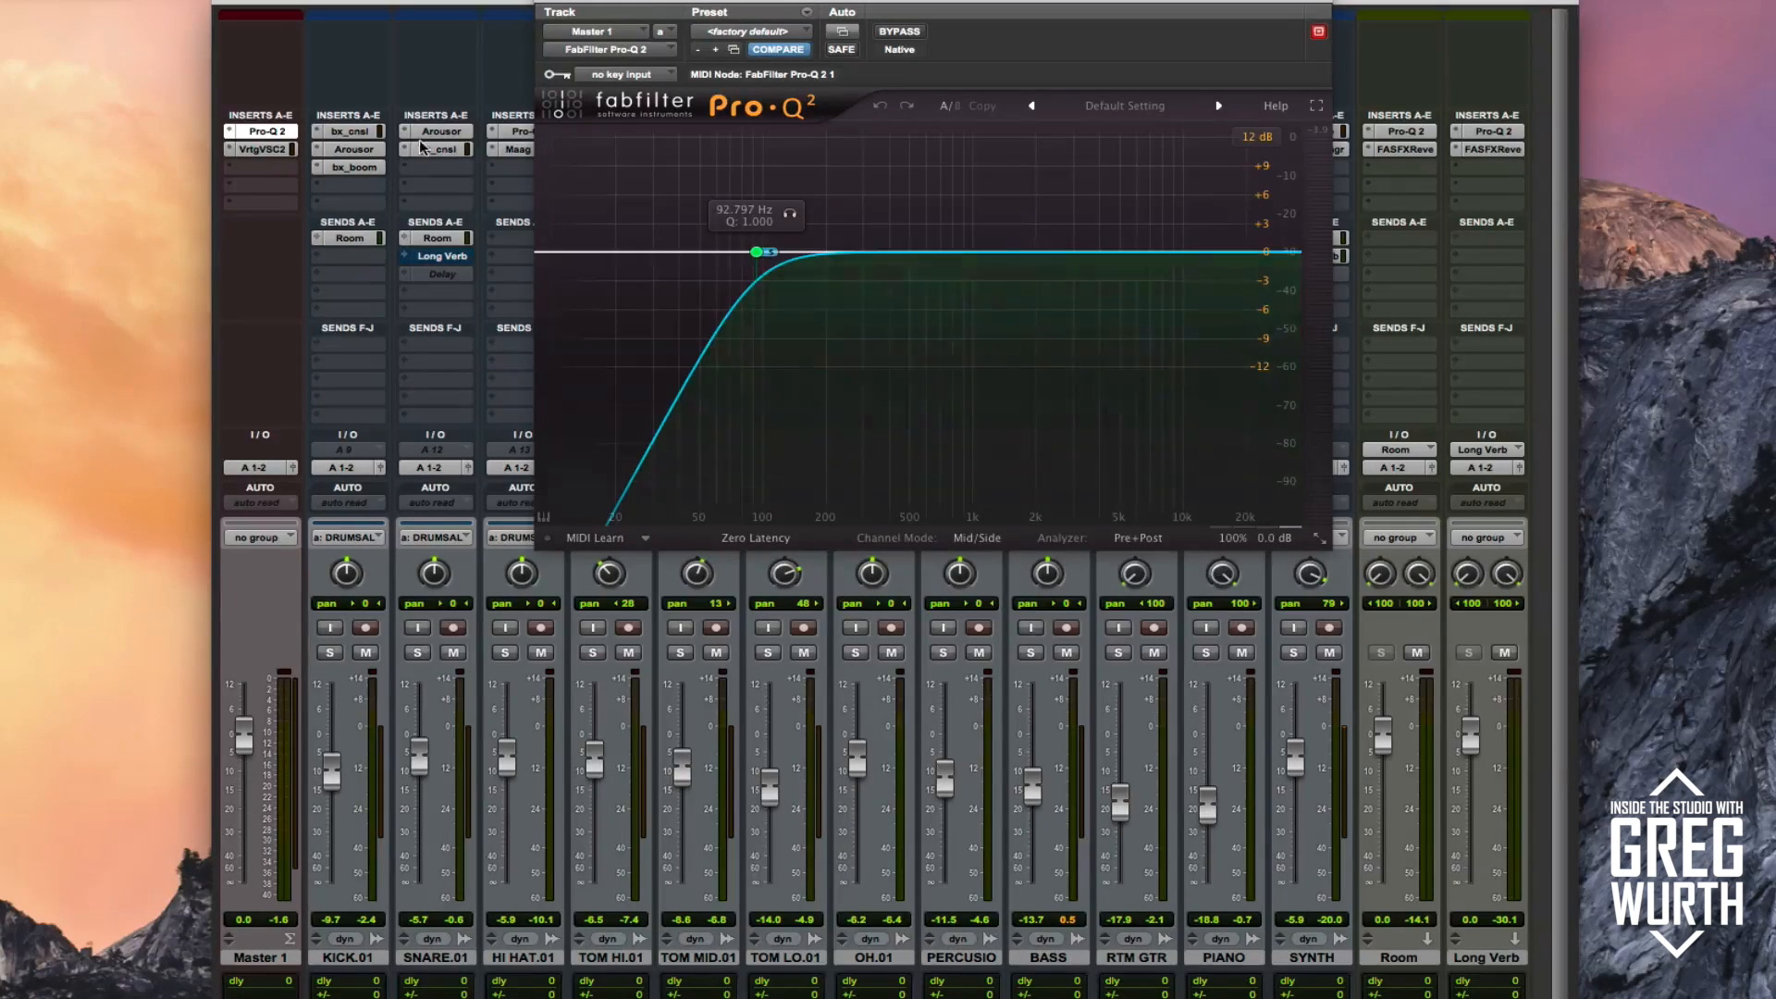
left_click(553, 4)
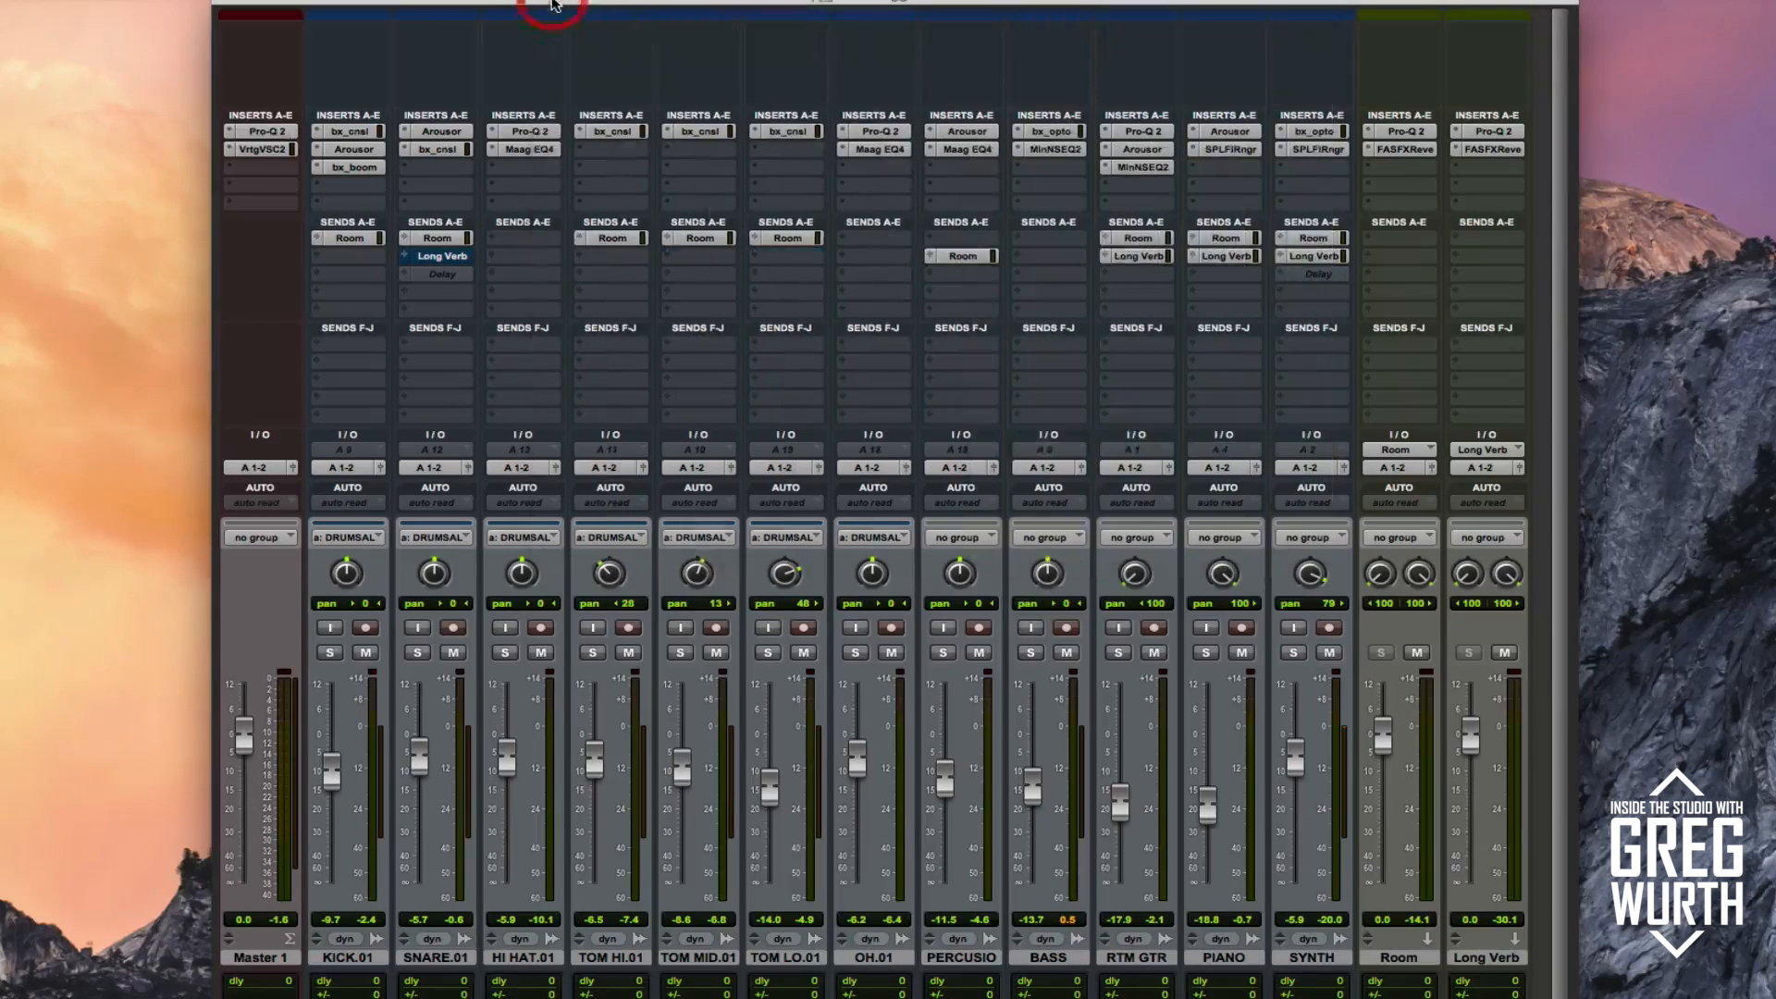
- Open the Master 1 track's Vertigo VSC-2 and compare it bypassed and active while the full mix plays, leaving it active
left_click(262, 150)
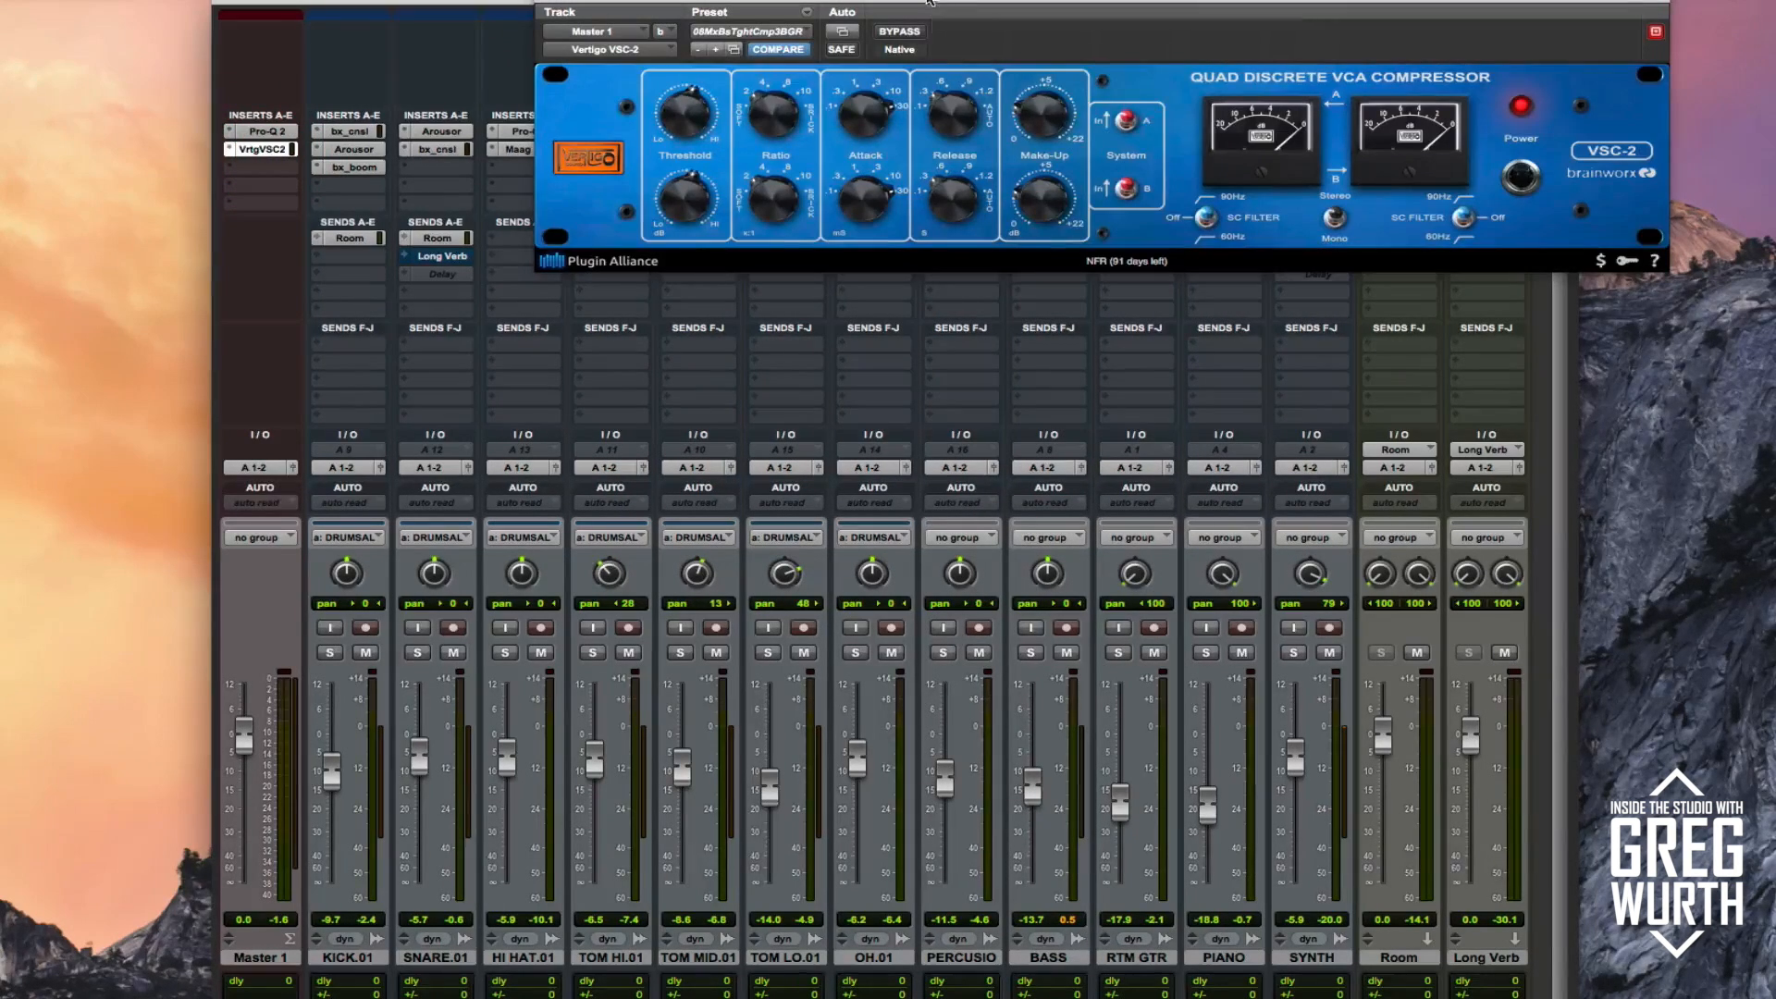
left_click_drag(929, 2, 731, 2)
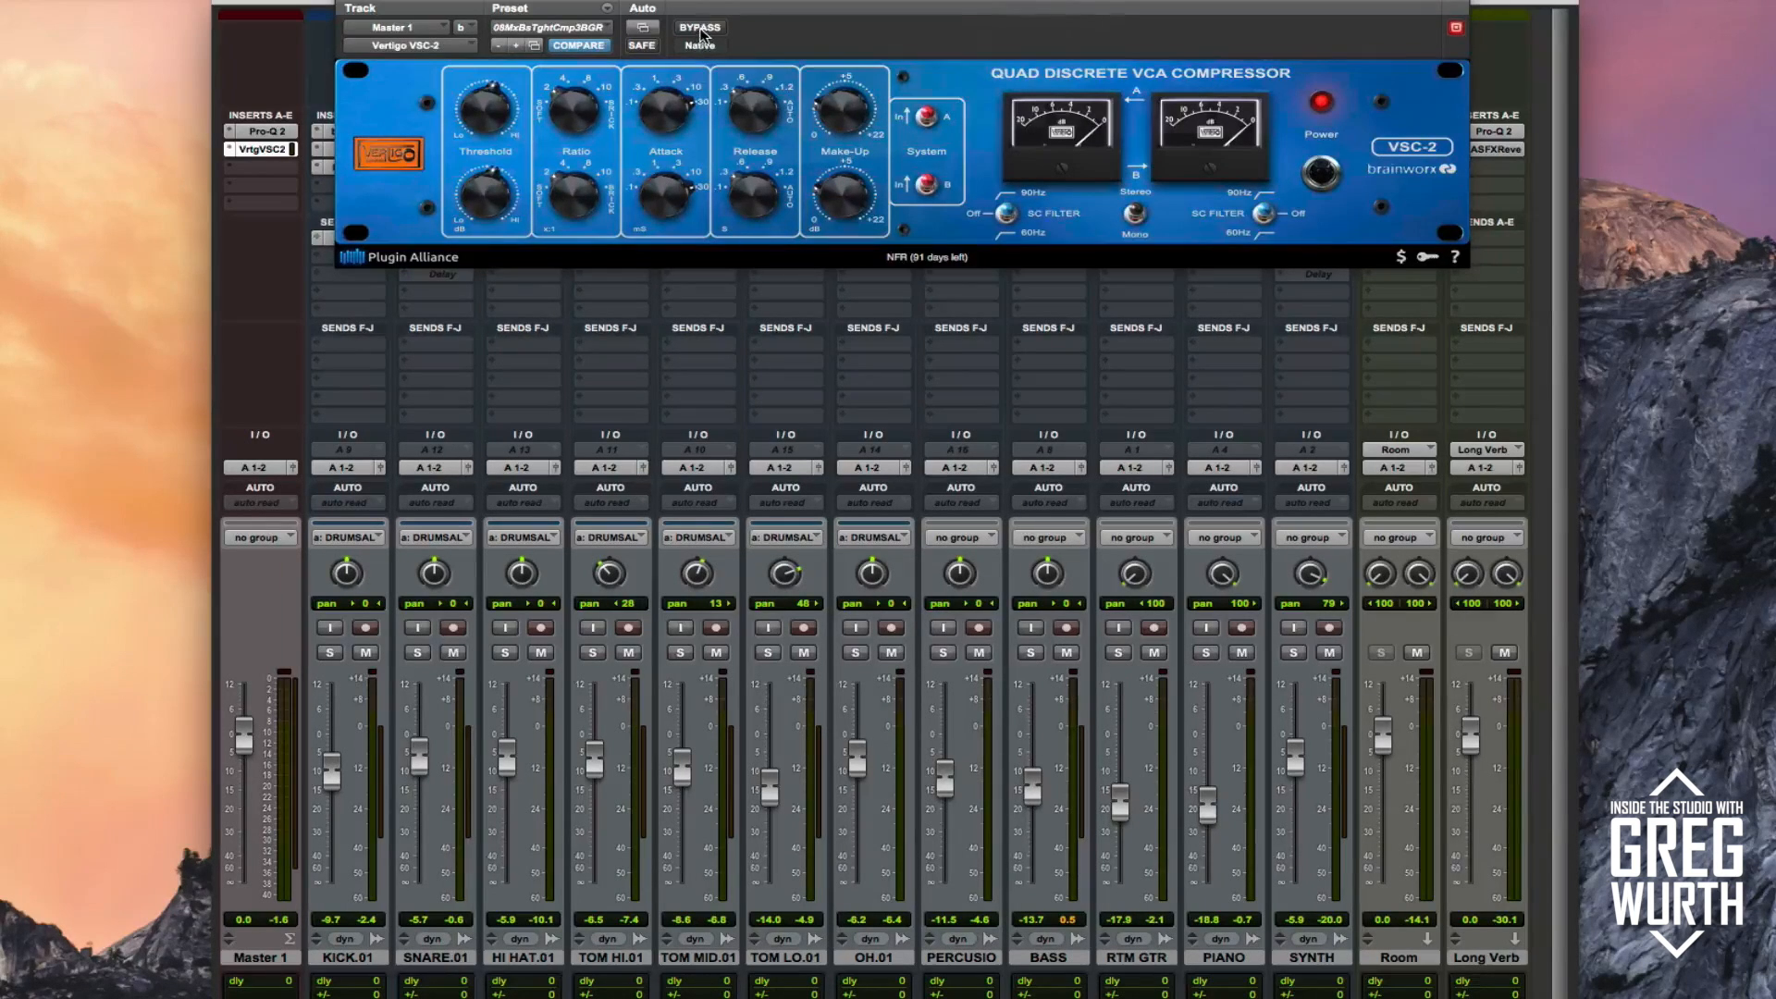
left_click(700, 29)
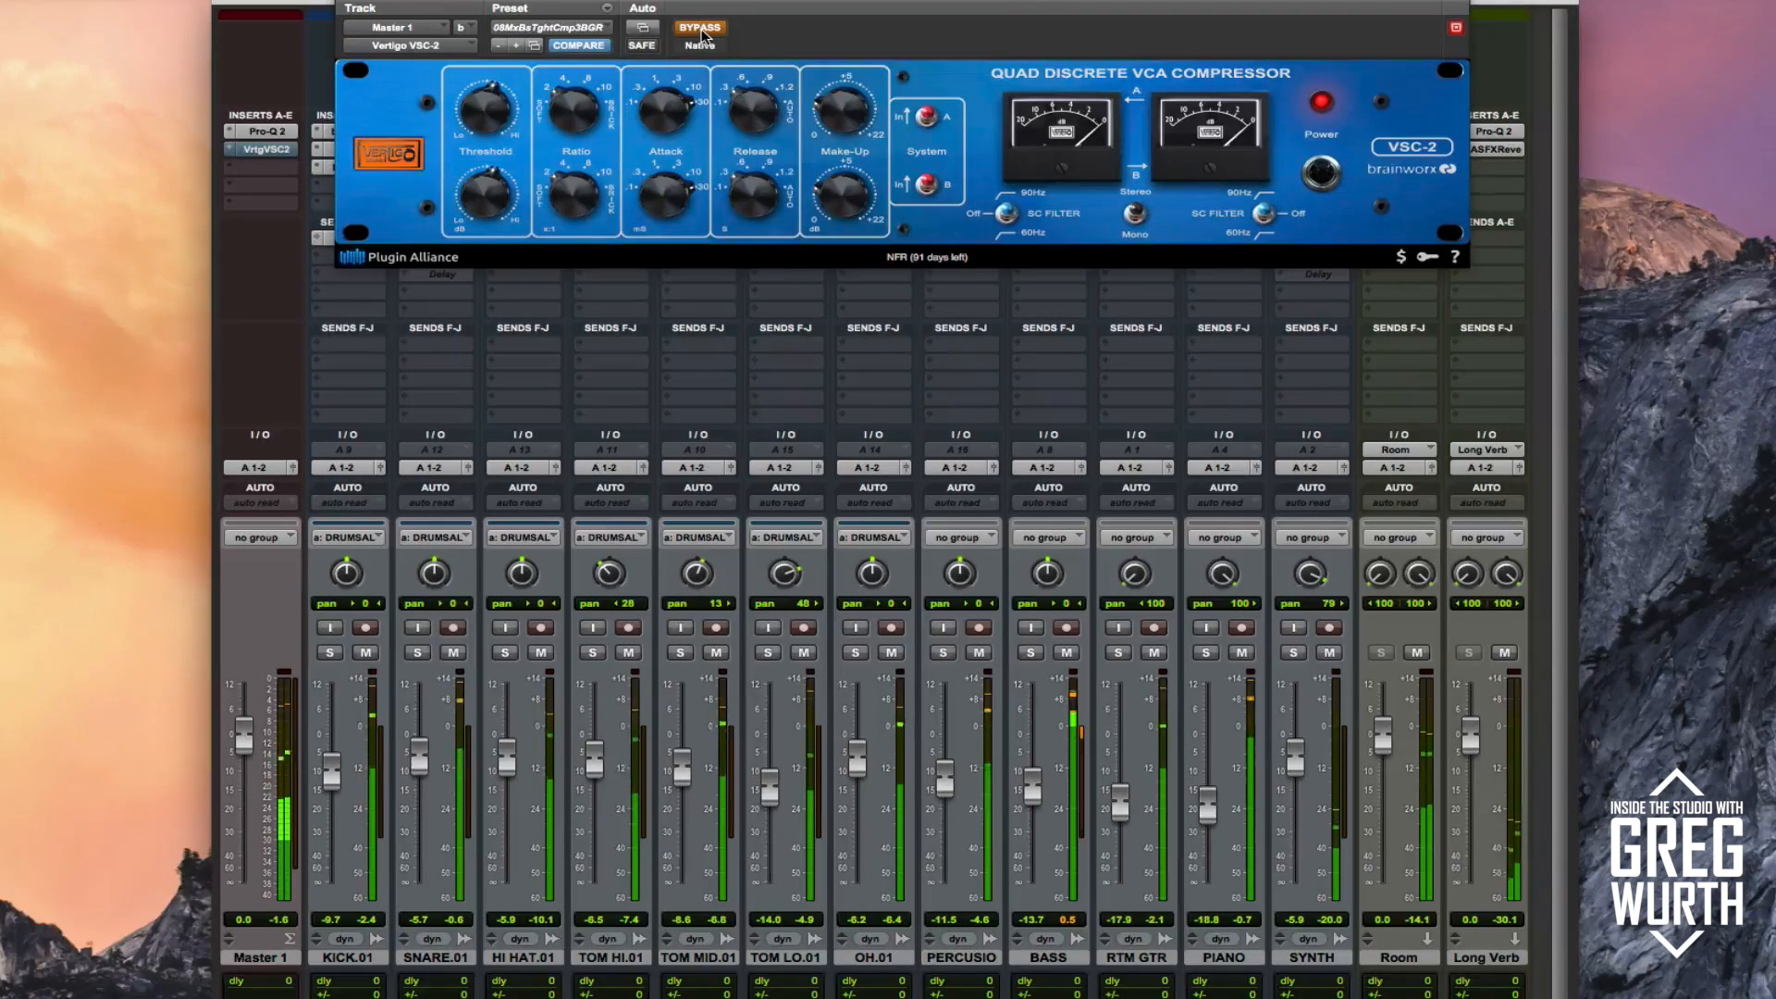
left_click(700, 28)
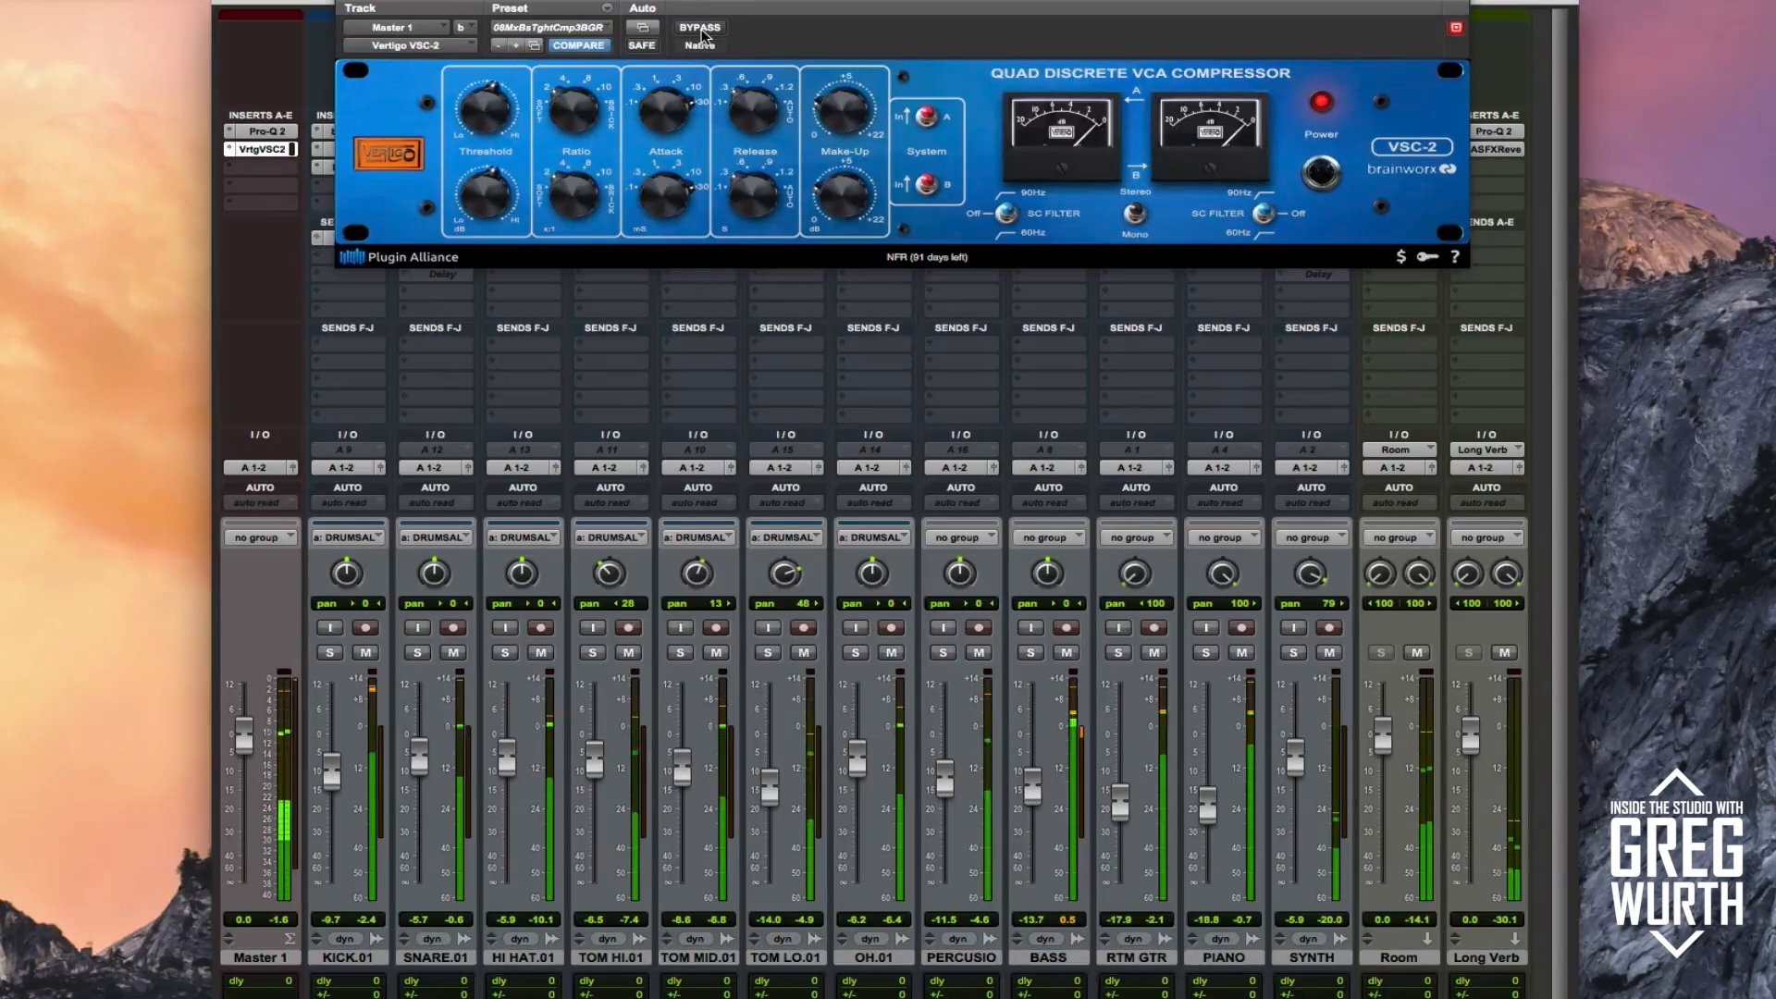
left_click(700, 29)
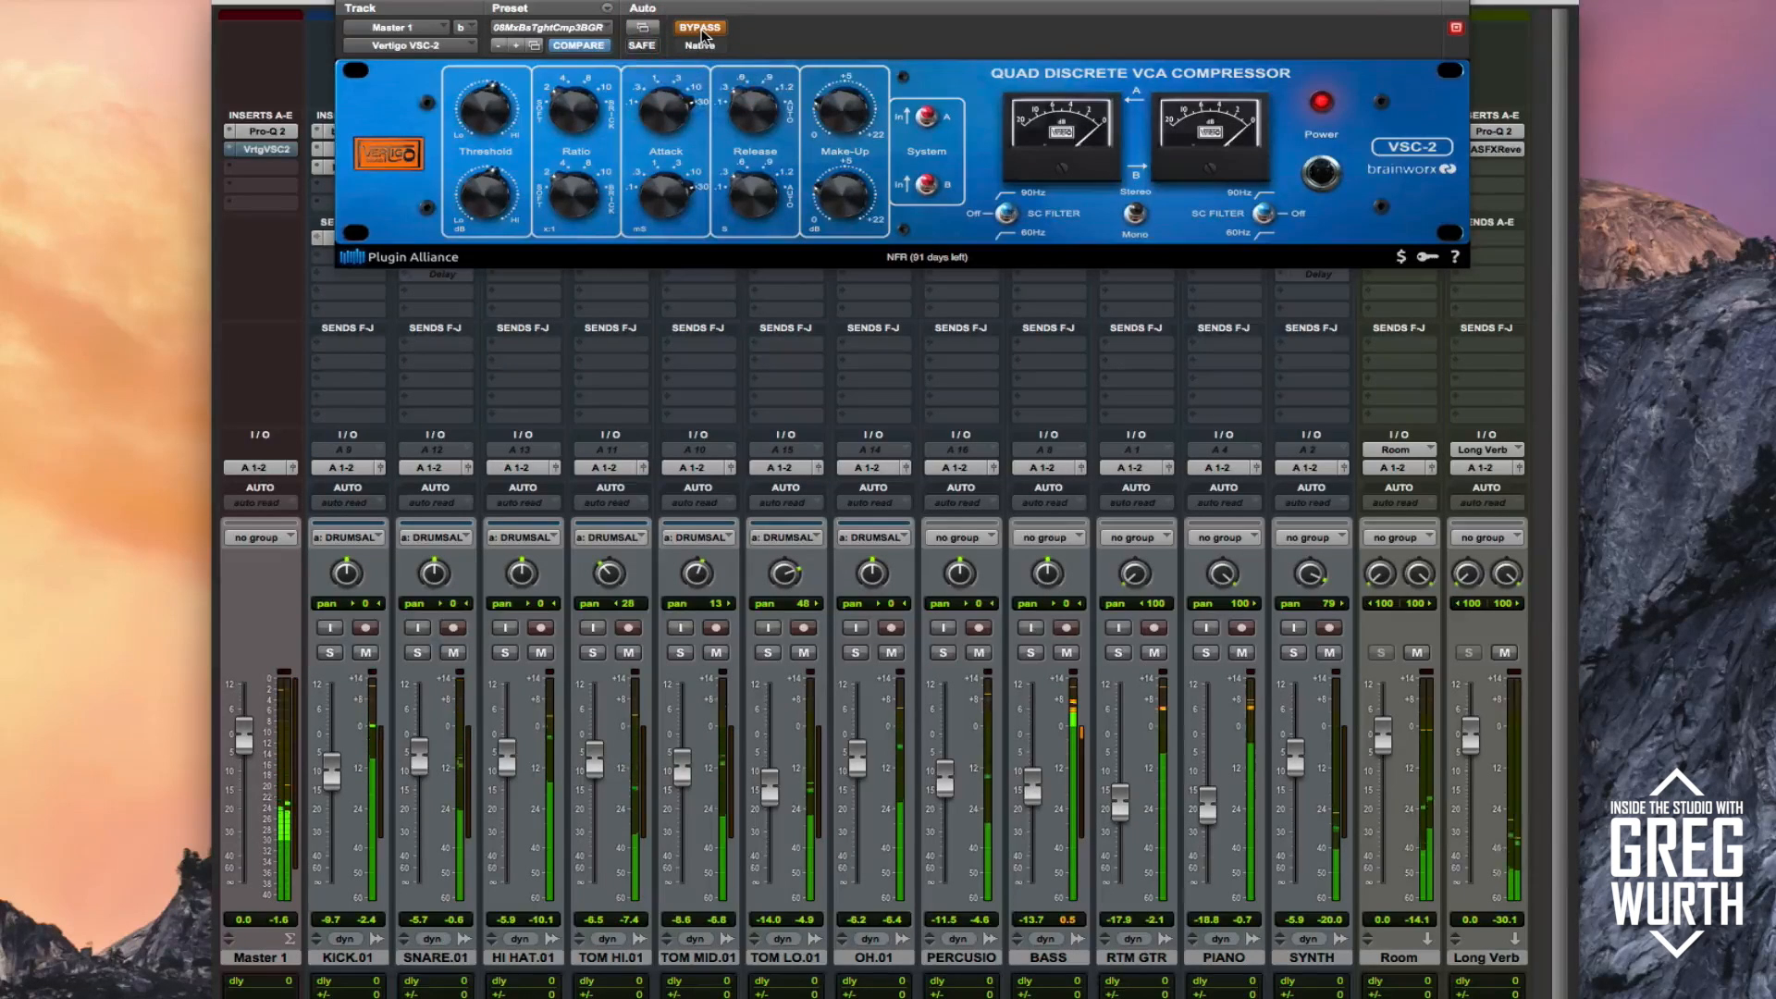
left_click(700, 29)
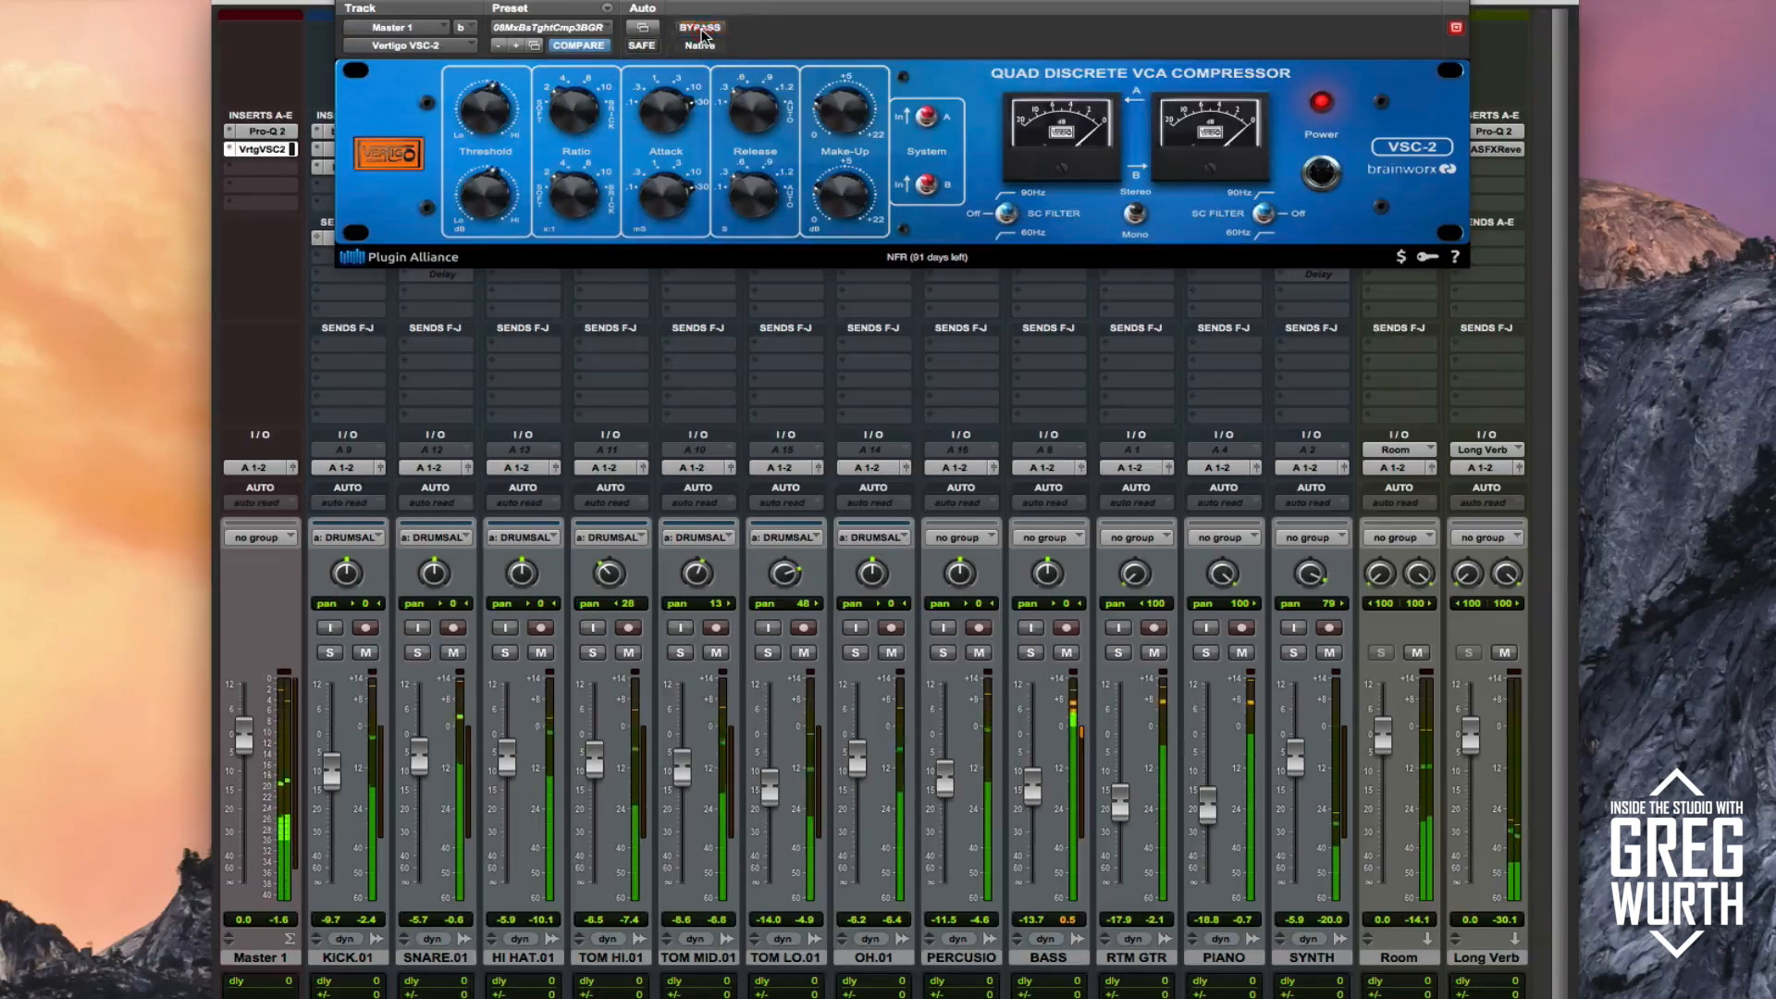